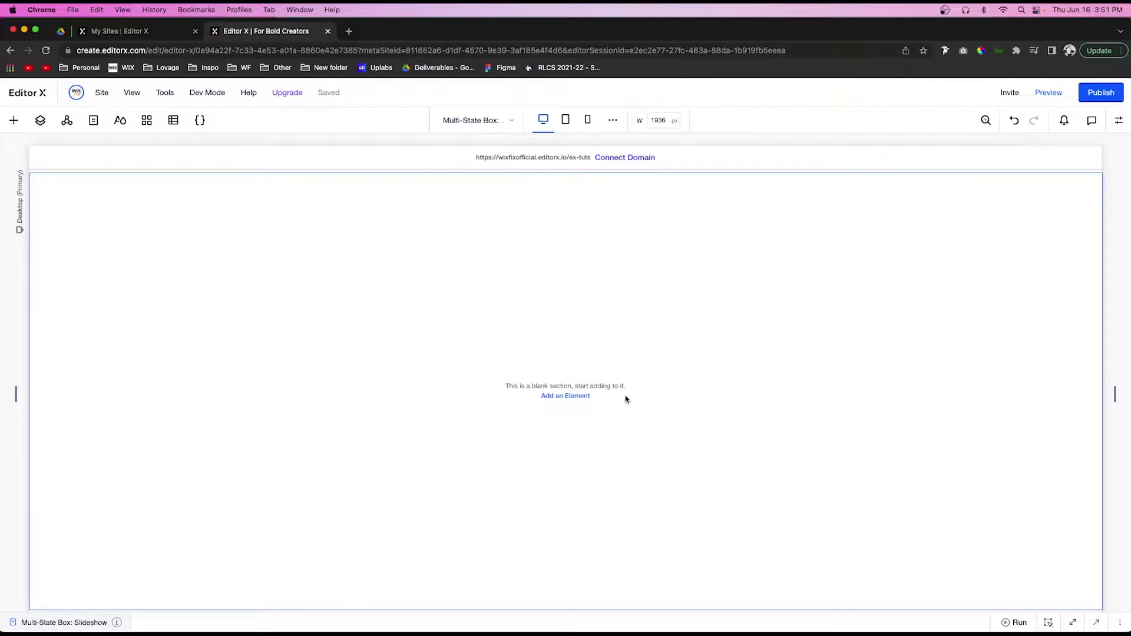
Step: Drag a Multi-State Box from Layout Tools into the blank page section
left_click(625, 399)
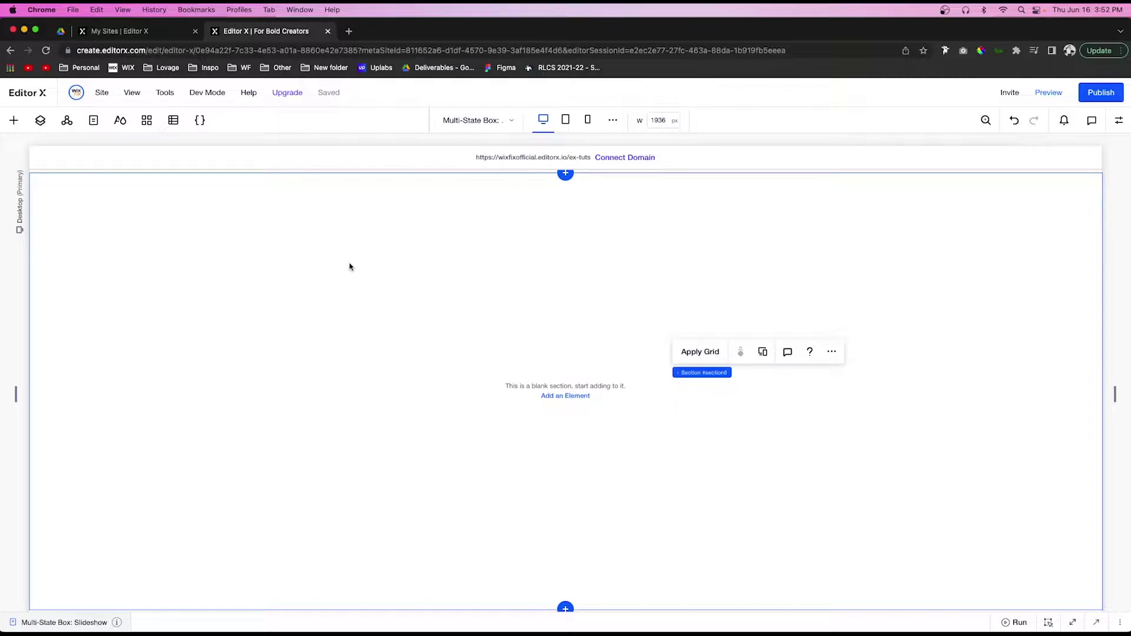
left_click(15, 121)
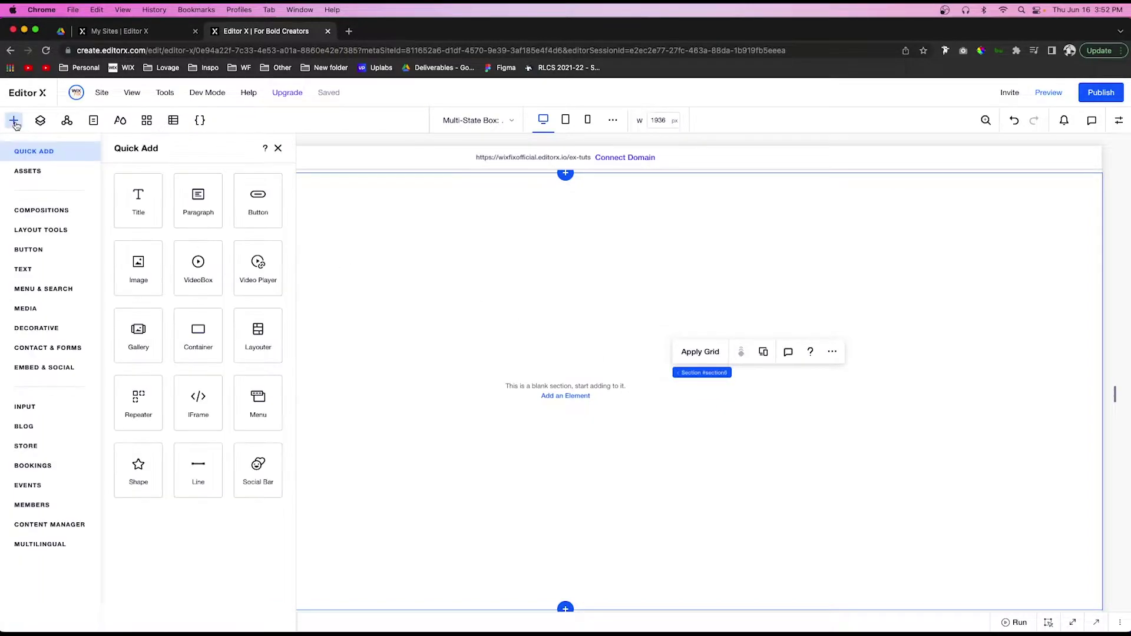
mouse_move(213, 96)
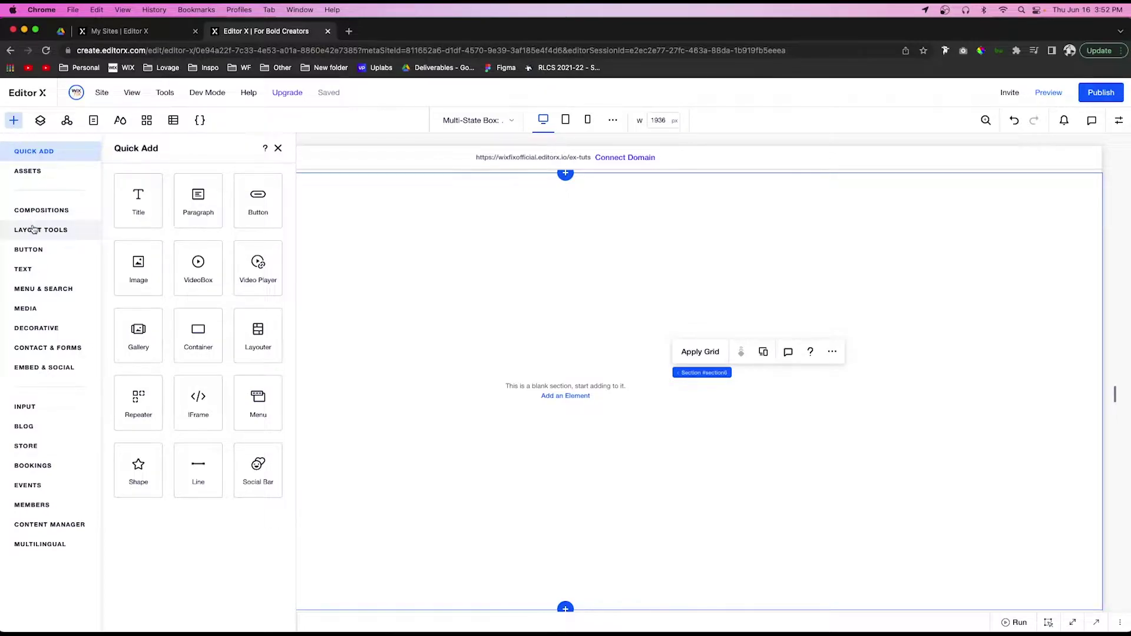
left_click(41, 229)
left_click(141, 250)
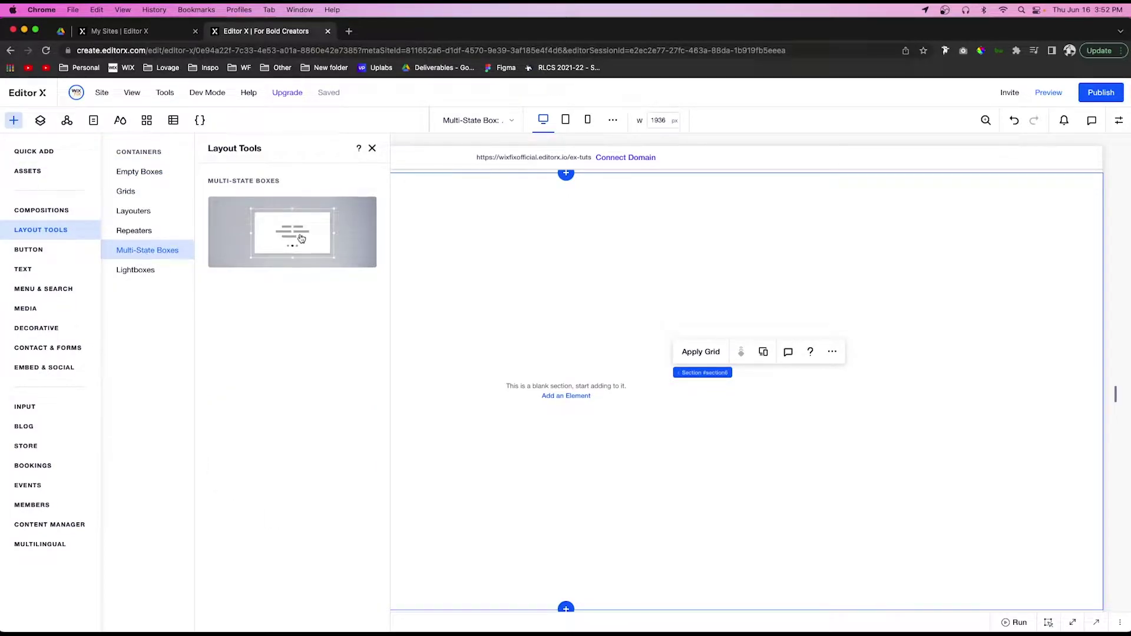
left_click_drag(265, 230, 538, 293)
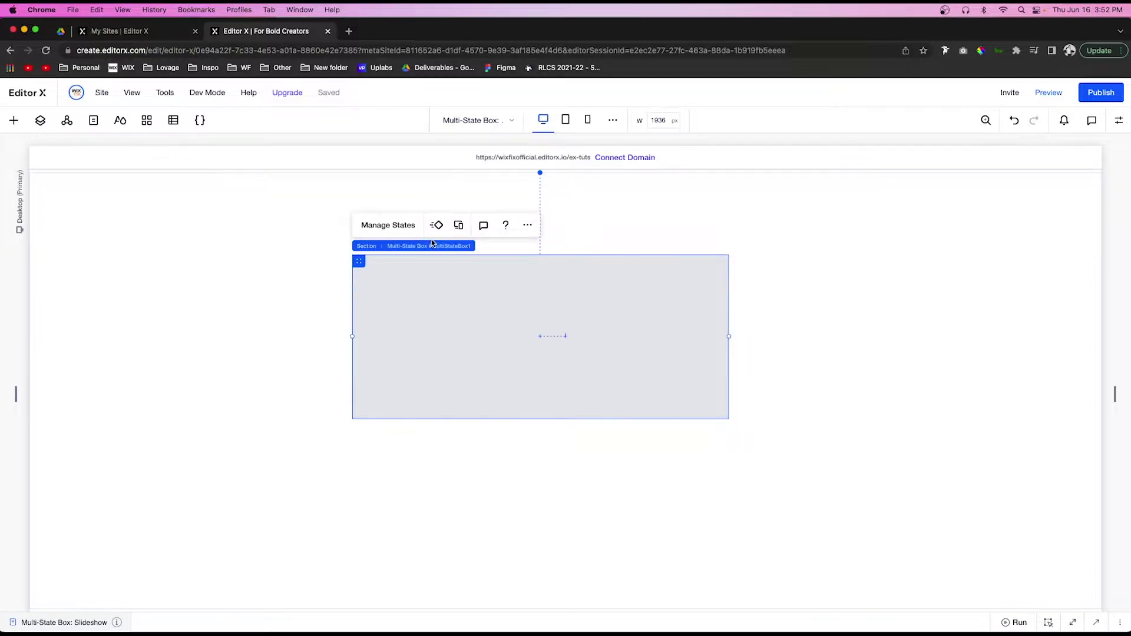
Step: Set the multi-state box width to 80% in the Layout tab
left_click(1119, 120)
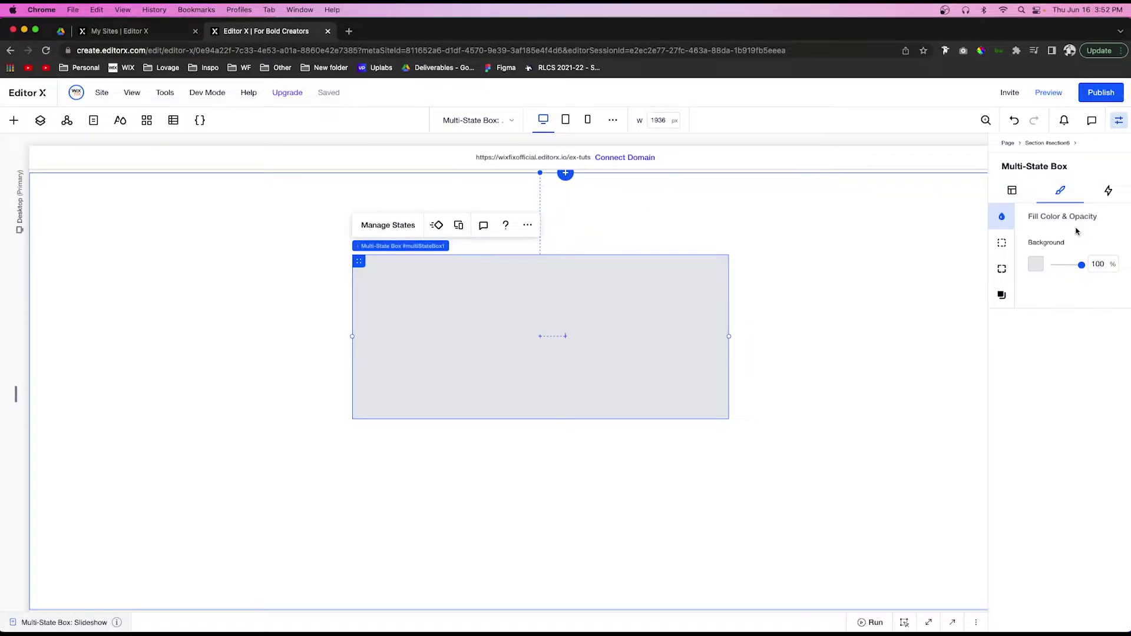
left_click(1012, 191)
left_click(1036, 324)
type("80")
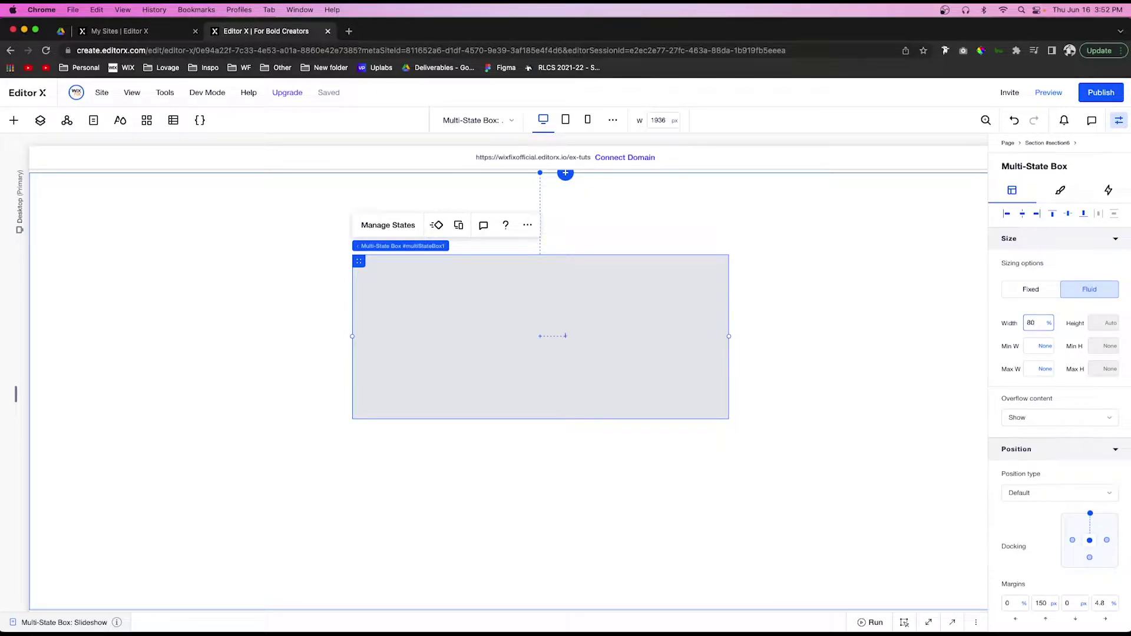
key("Return")
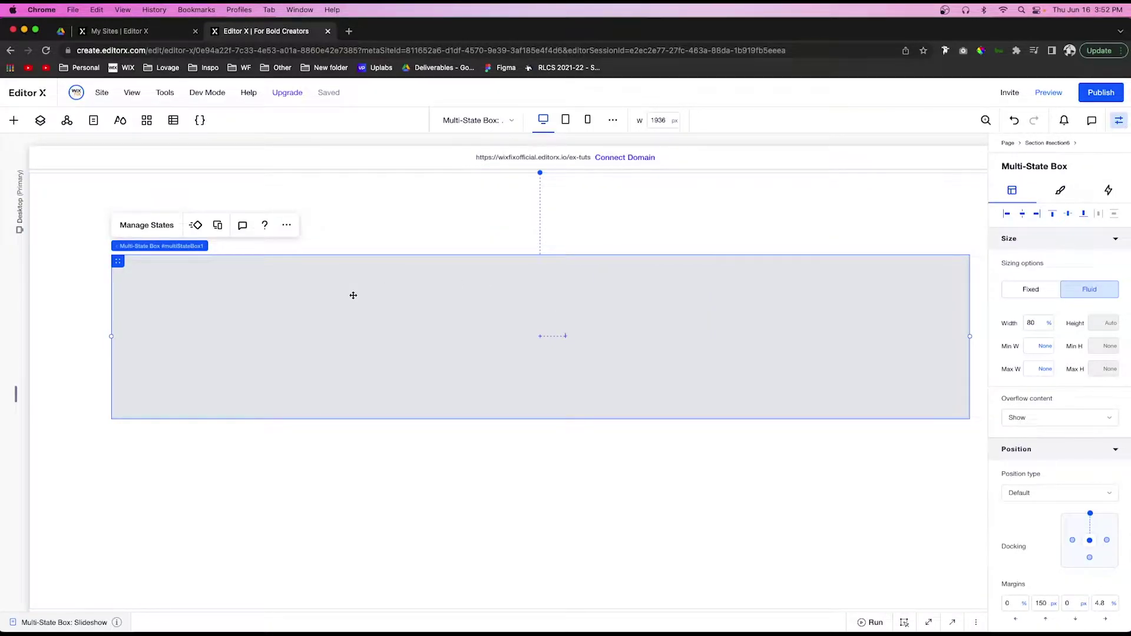
Step: Give the inner container a 700 px minimum height
left_click(353, 296)
mouse_move(144, 251)
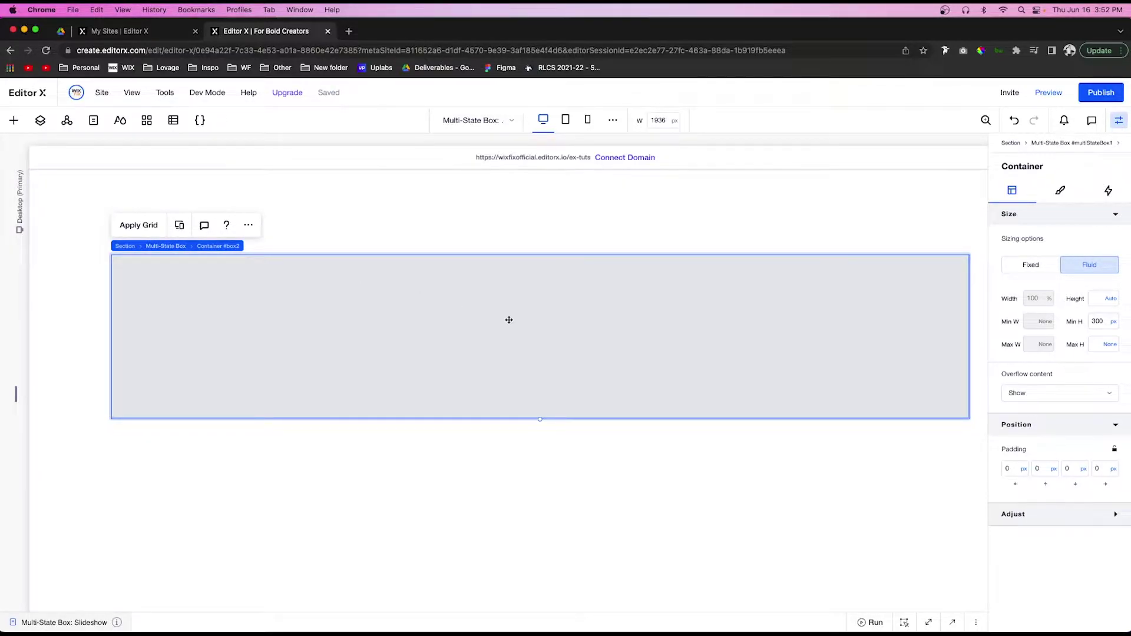
left_click_drag(540, 419, 534, 564)
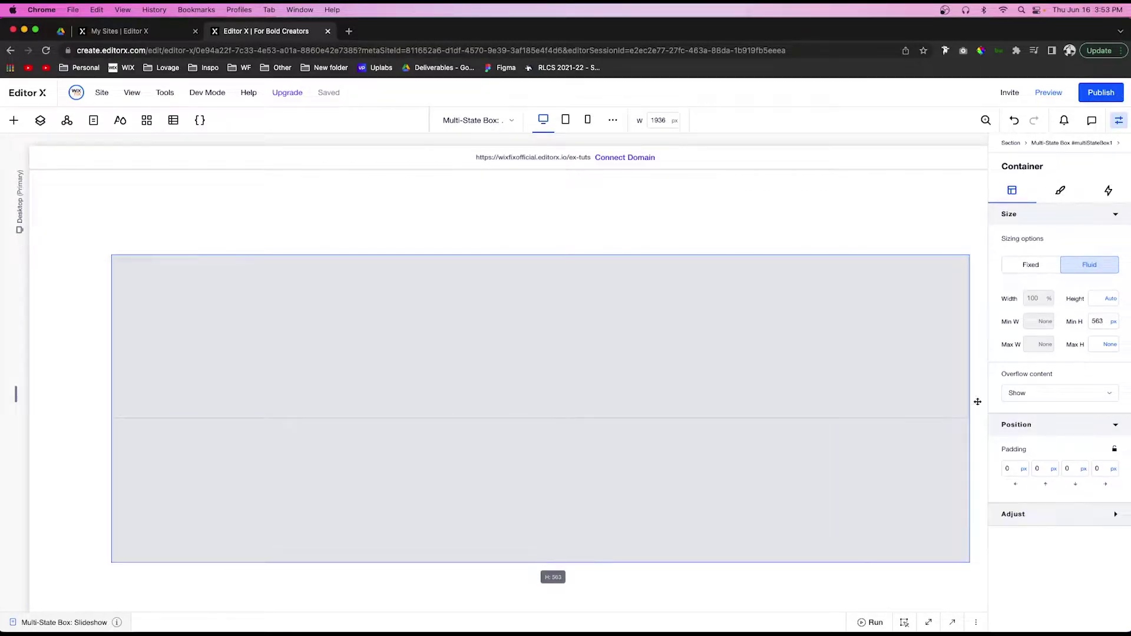
type("700")
key("Return")
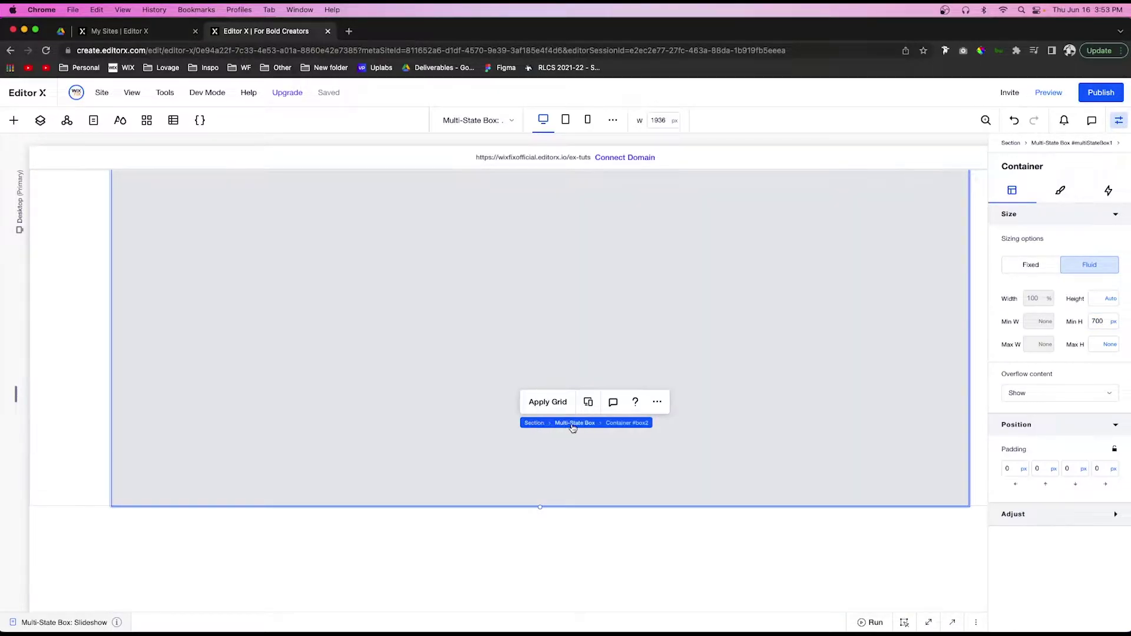
Step: Align the multi-state box horizontally and vertically, zeroing its margins
left_click(583, 423)
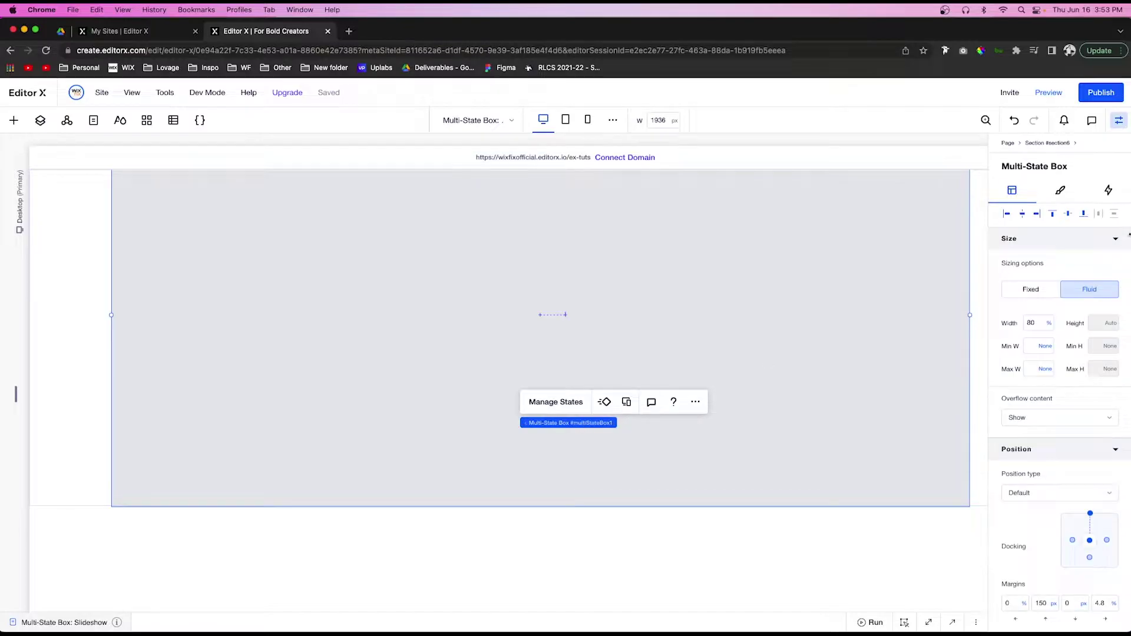
left_click(1024, 214)
left_click(1052, 214)
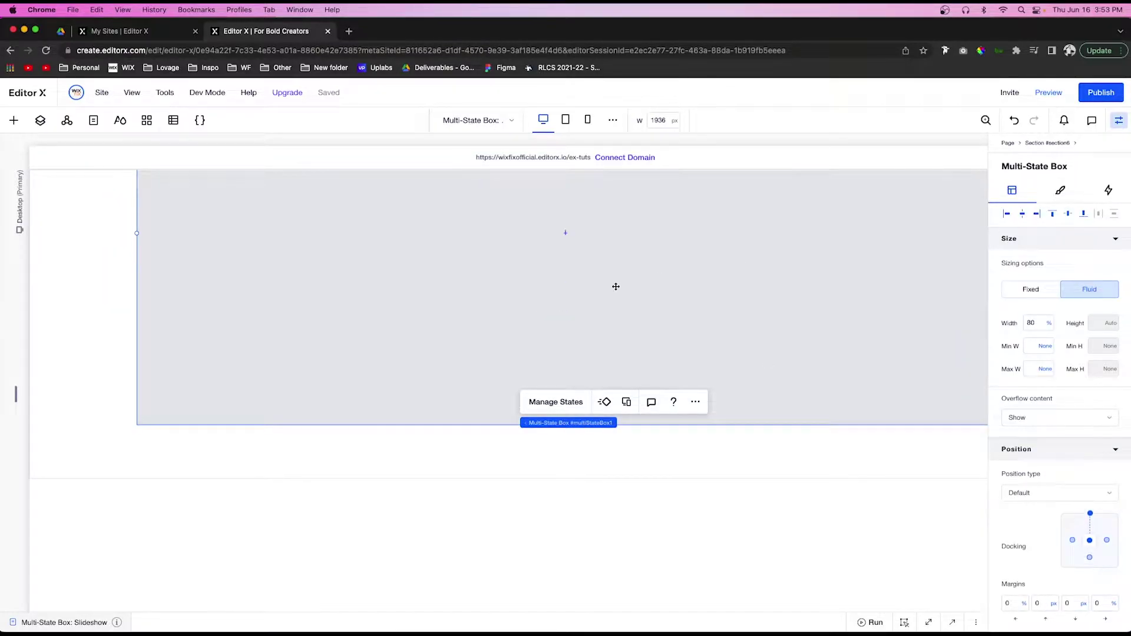
left_click(467, 326)
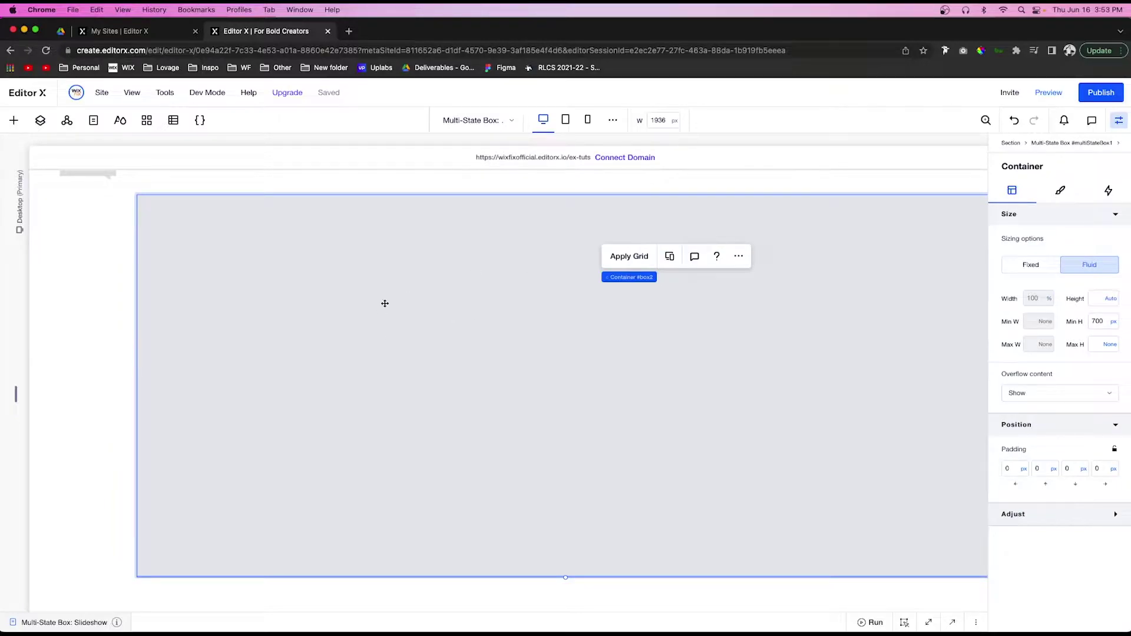
Step: Apply a custom 3-column, 2-row grid to the container
left_click(632, 259)
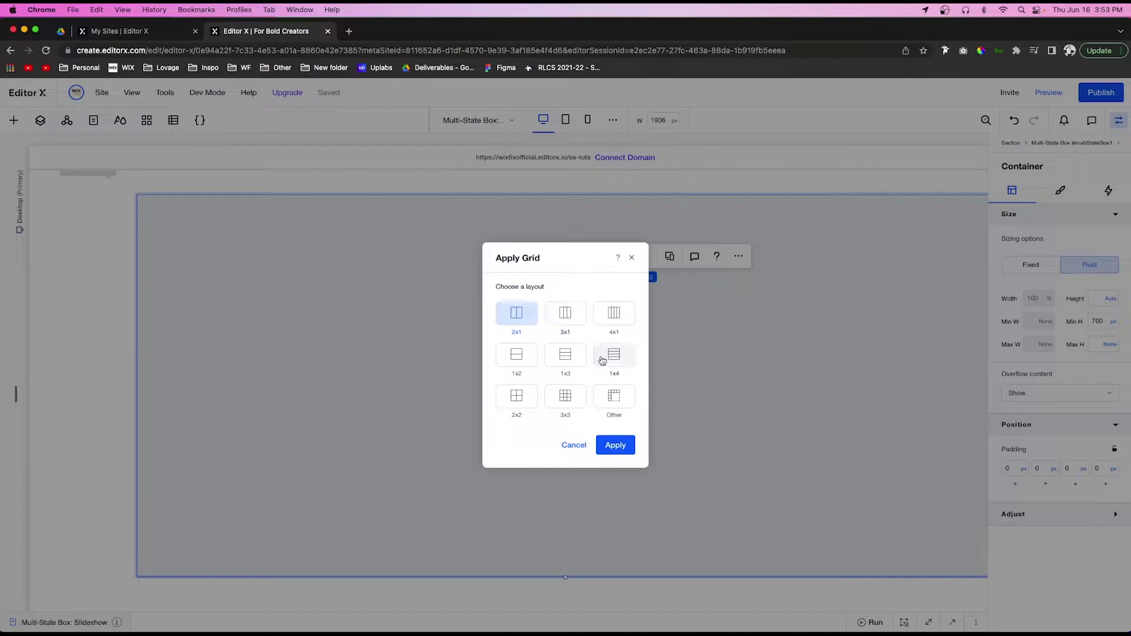
left_click(618, 398)
left_click(522, 439)
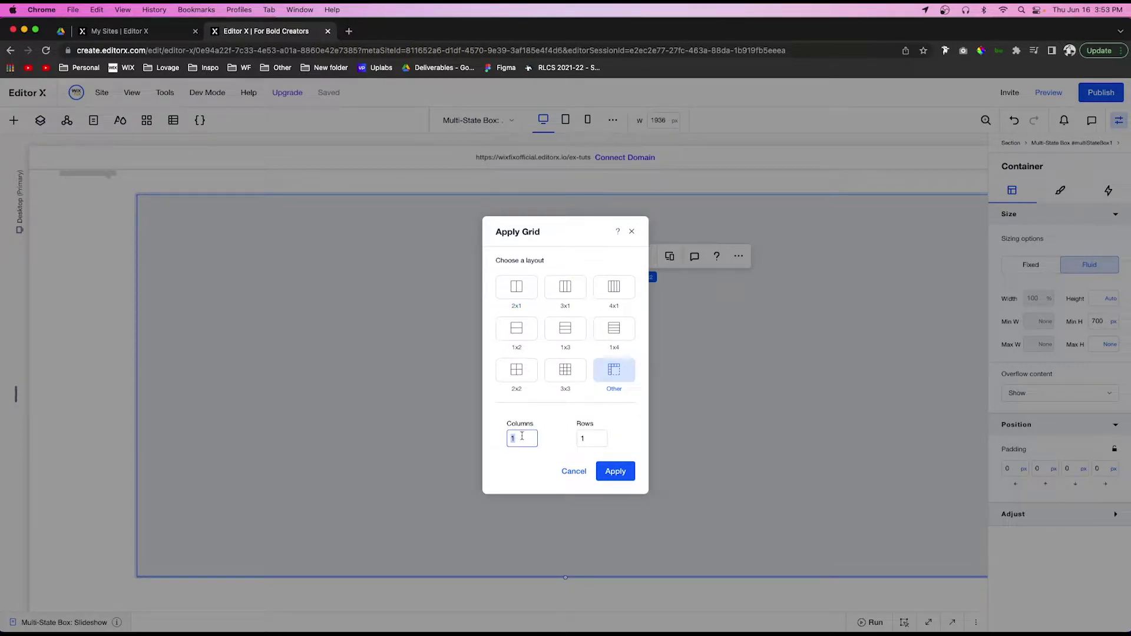
left_click(593, 441)
left_click(615, 472)
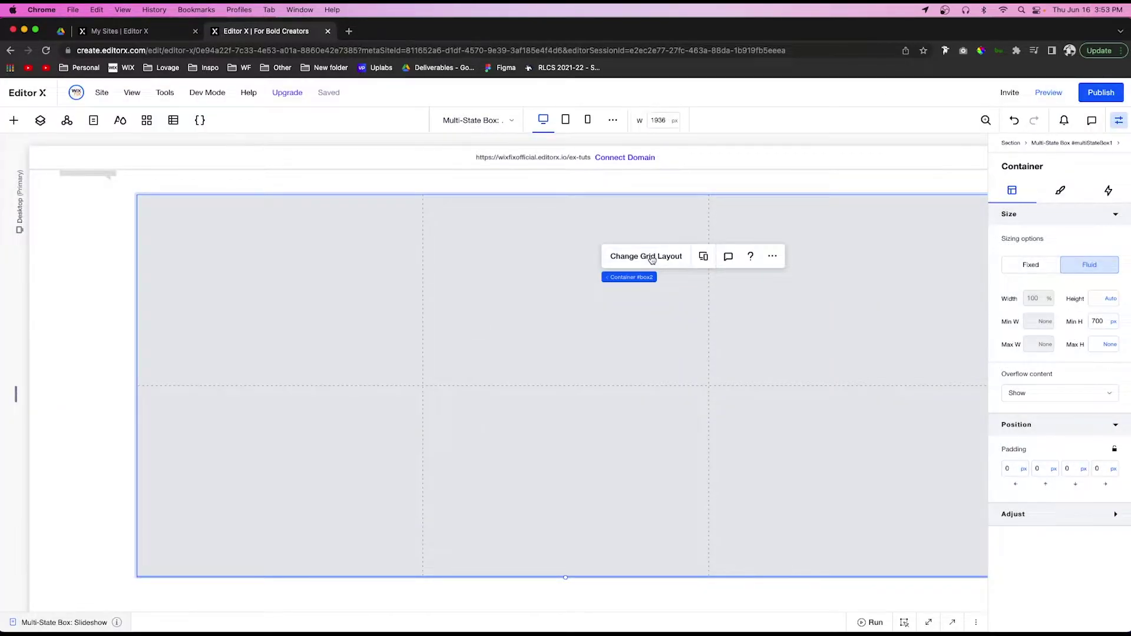
Step: In grid Advanced Mode, set row minimum heights to 600 px and 100 px
left_click(648, 257)
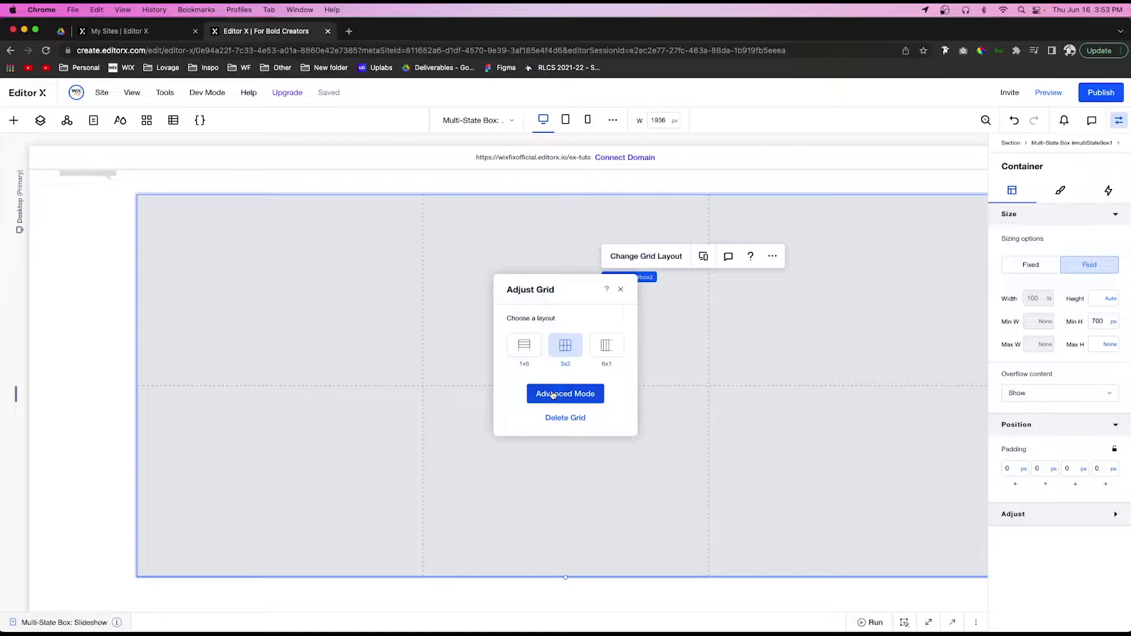
left_click(553, 394)
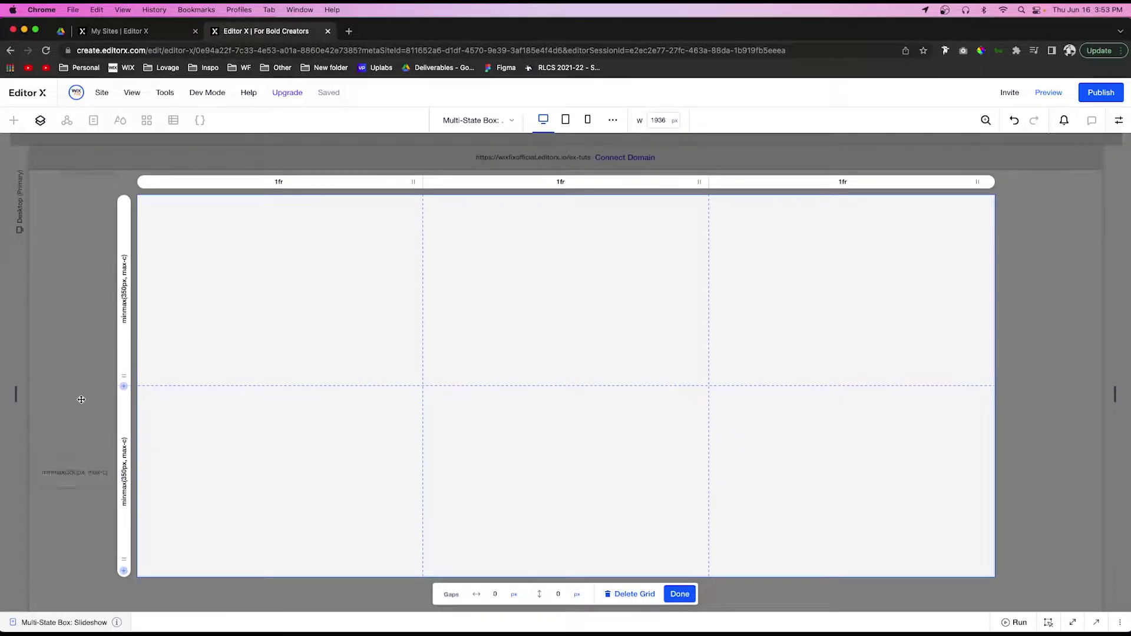
left_click(124, 477)
double_click(157, 551)
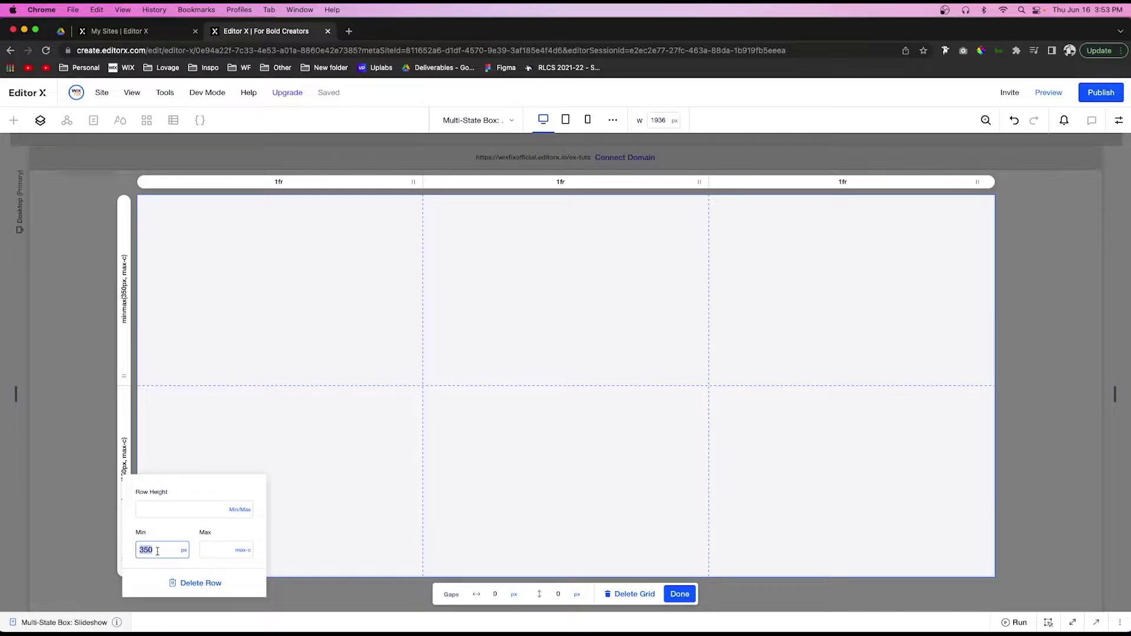
type("100")
key("Return")
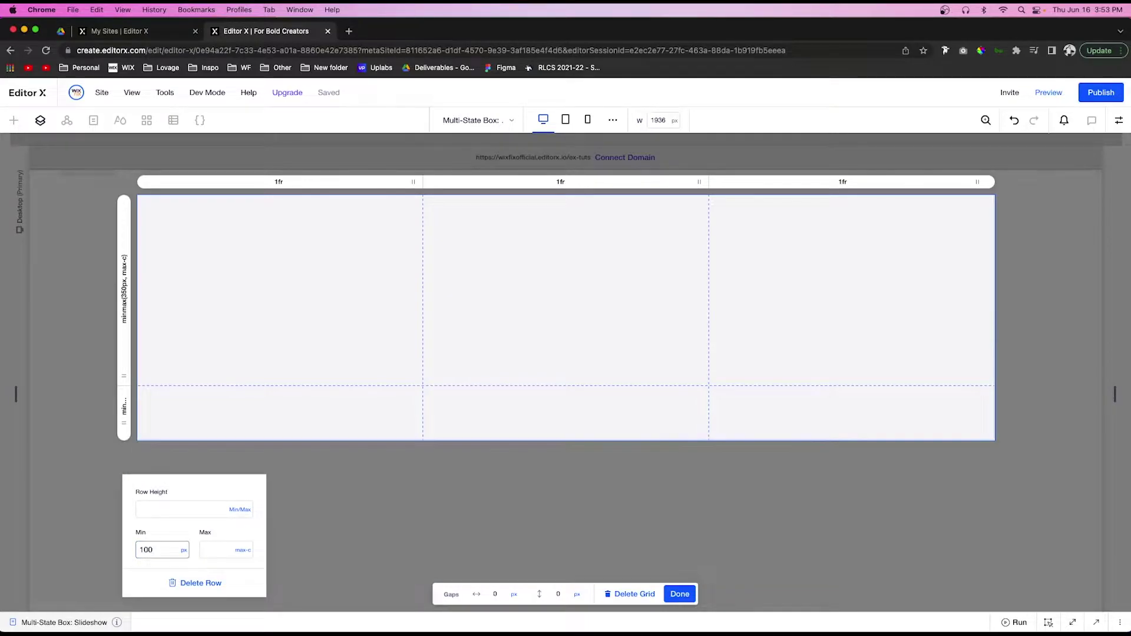
left_click(125, 297)
double_click(159, 364)
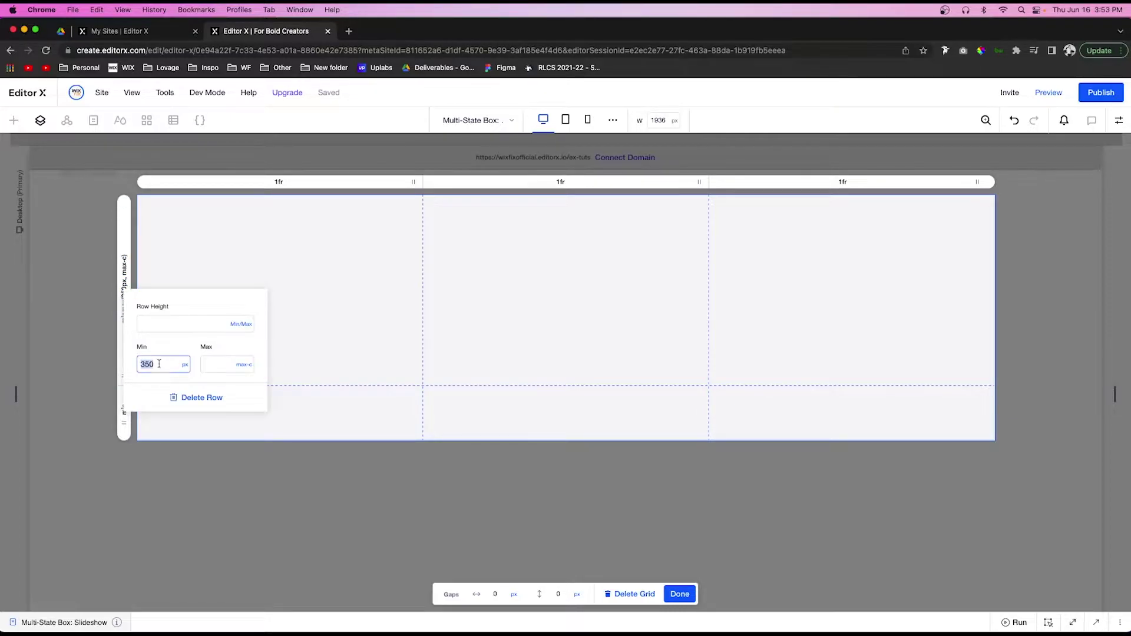
type("600")
key("Return")
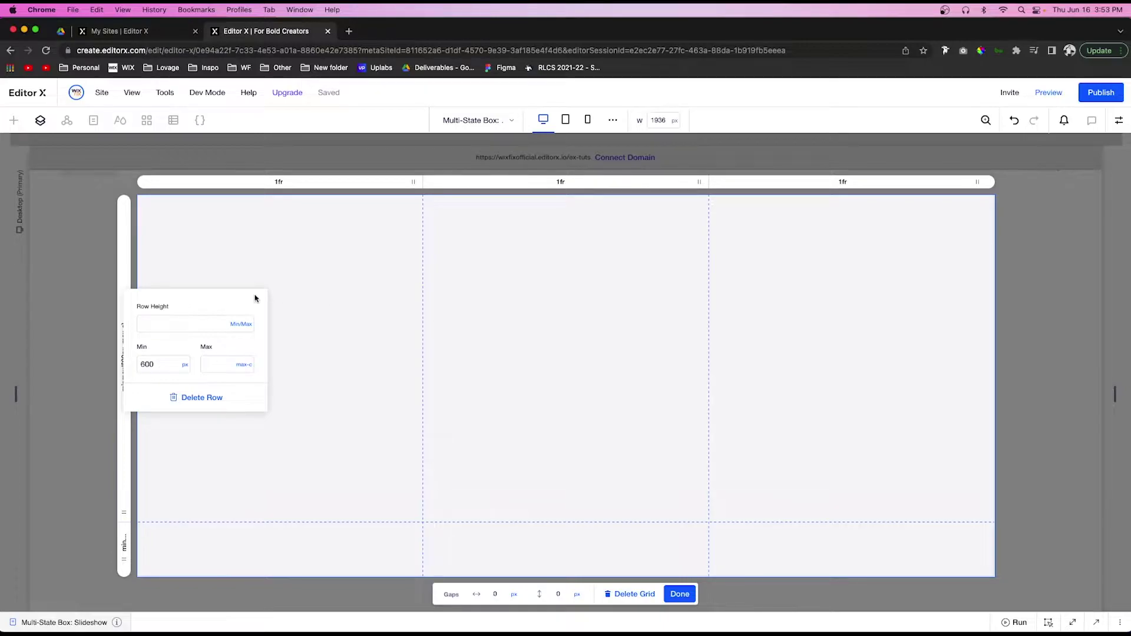
Step: Set both outer columns to 100 px, add a 100 px column gap, and finish
left_click(279, 183)
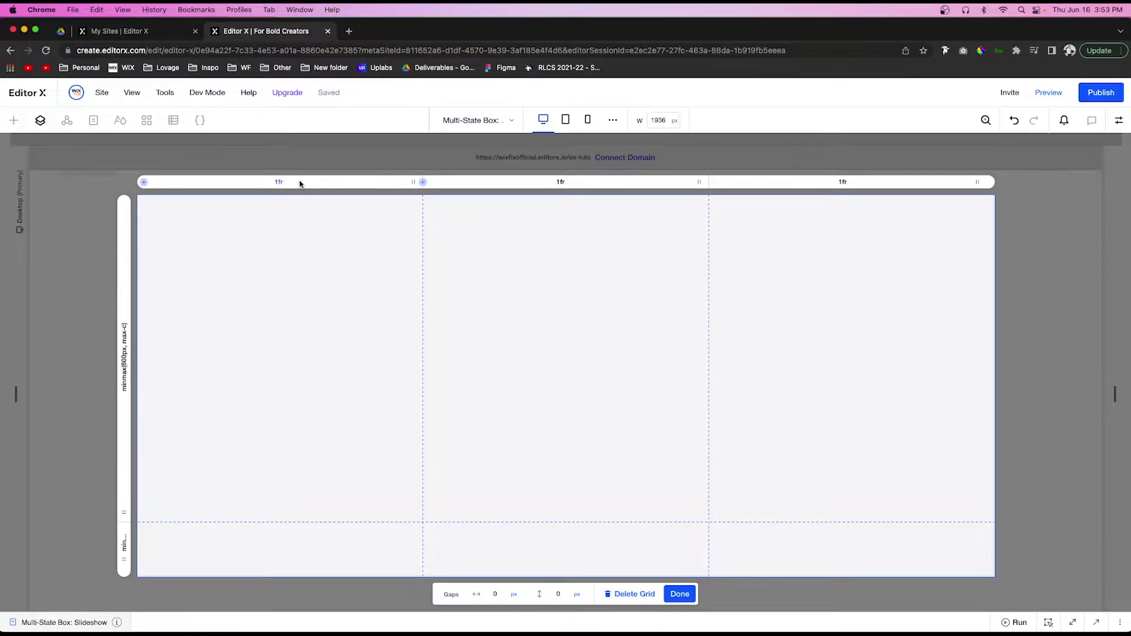
left_click(299, 183)
double_click(328, 215)
type("100px")
key("Return")
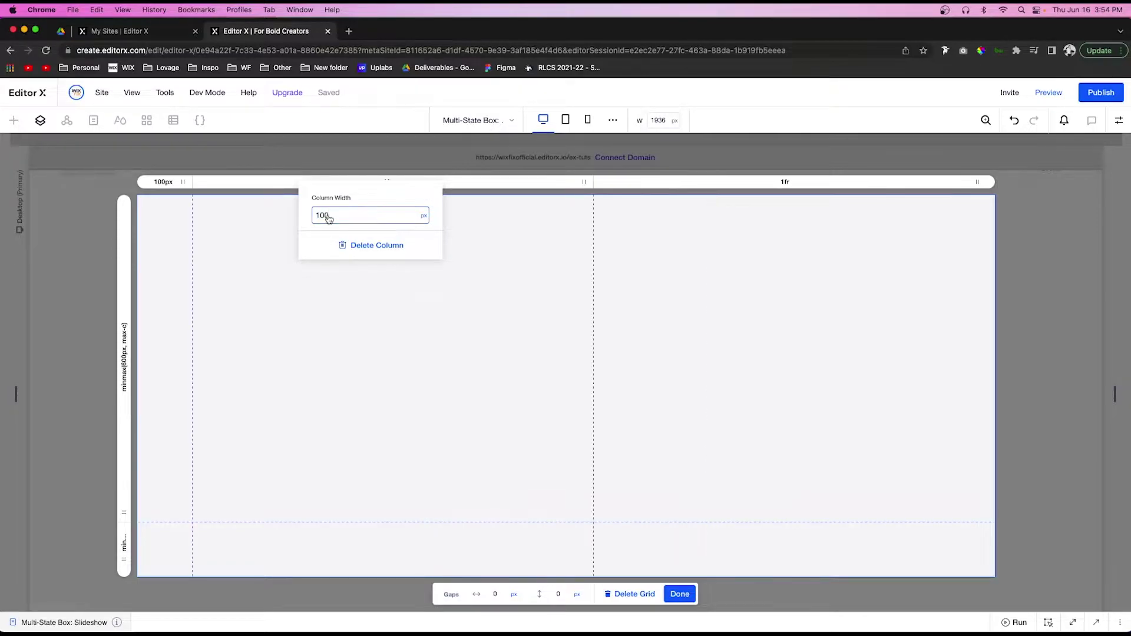
left_click(806, 183)
left_click(806, 183)
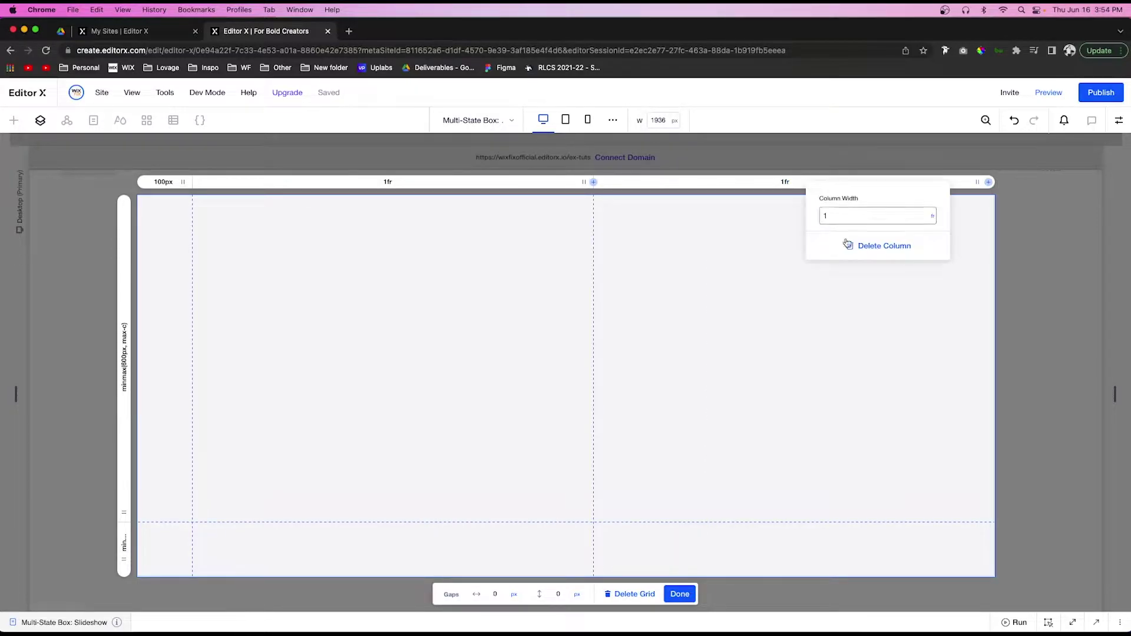
double_click(877, 215)
key("Return")
left_click(448, 356)
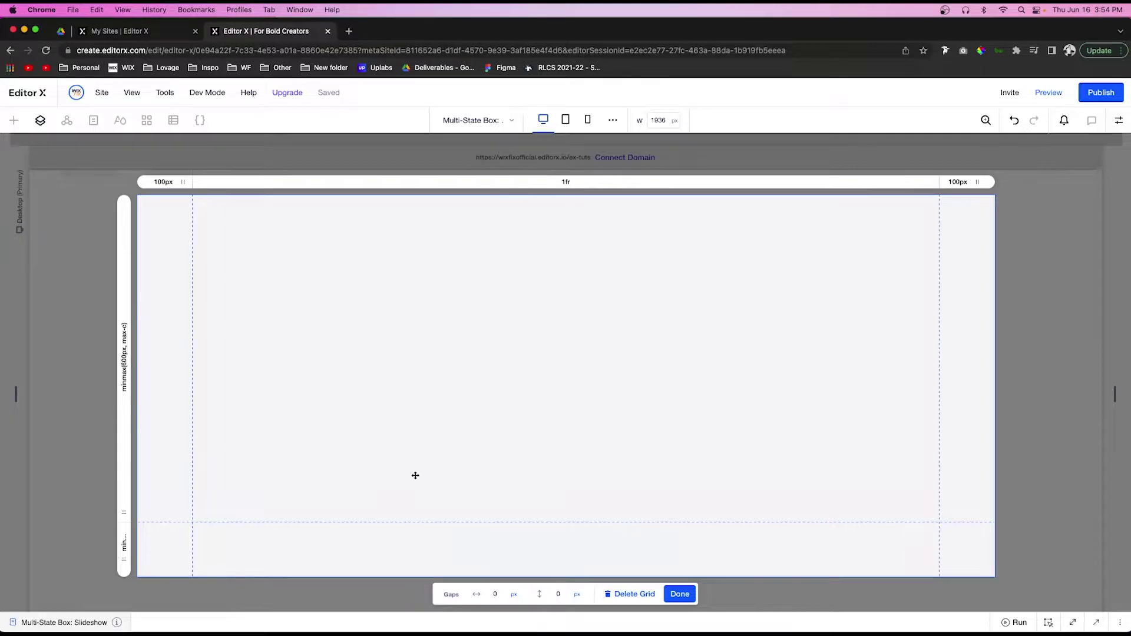
left_click(502, 594)
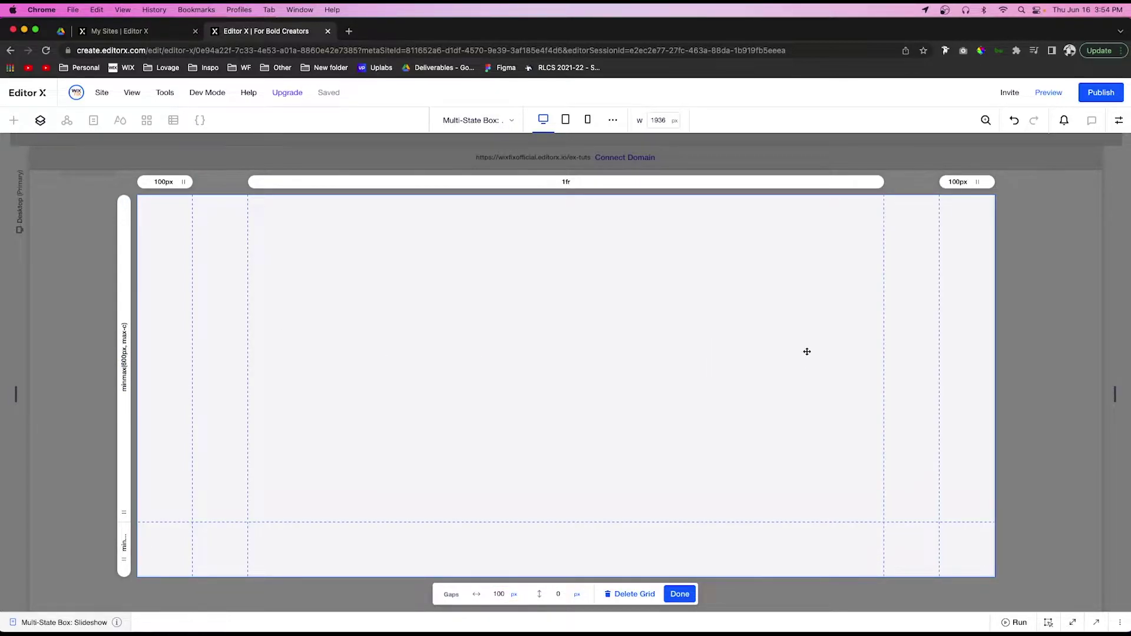
left_click(680, 596)
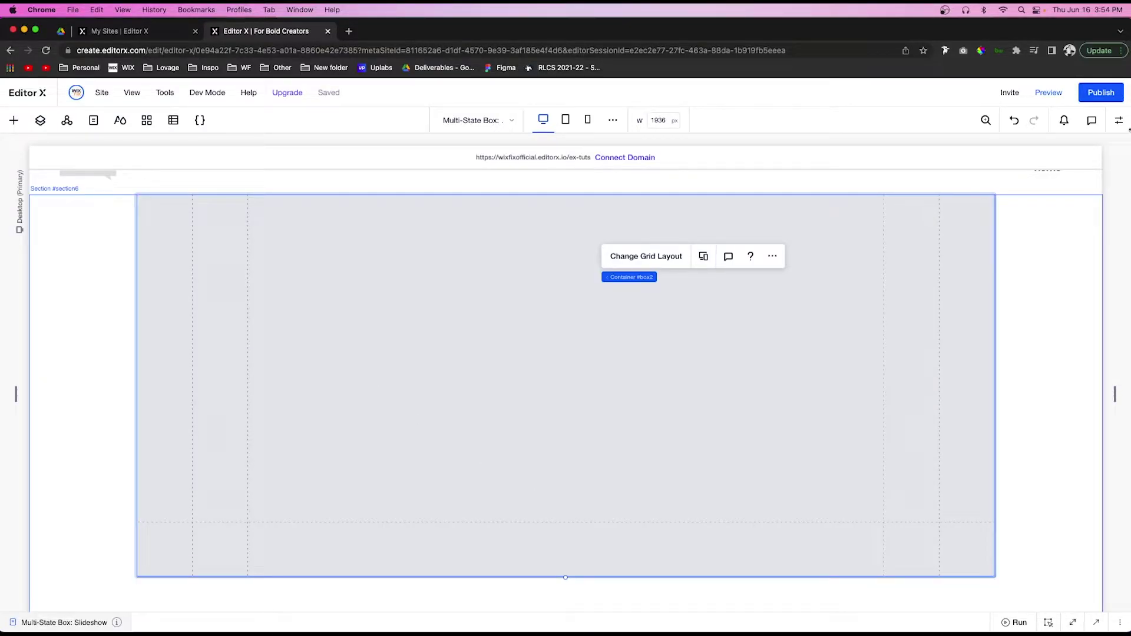
Step: Add a previous-arrow button to the left column and centre it in its cell
left_click(14, 120)
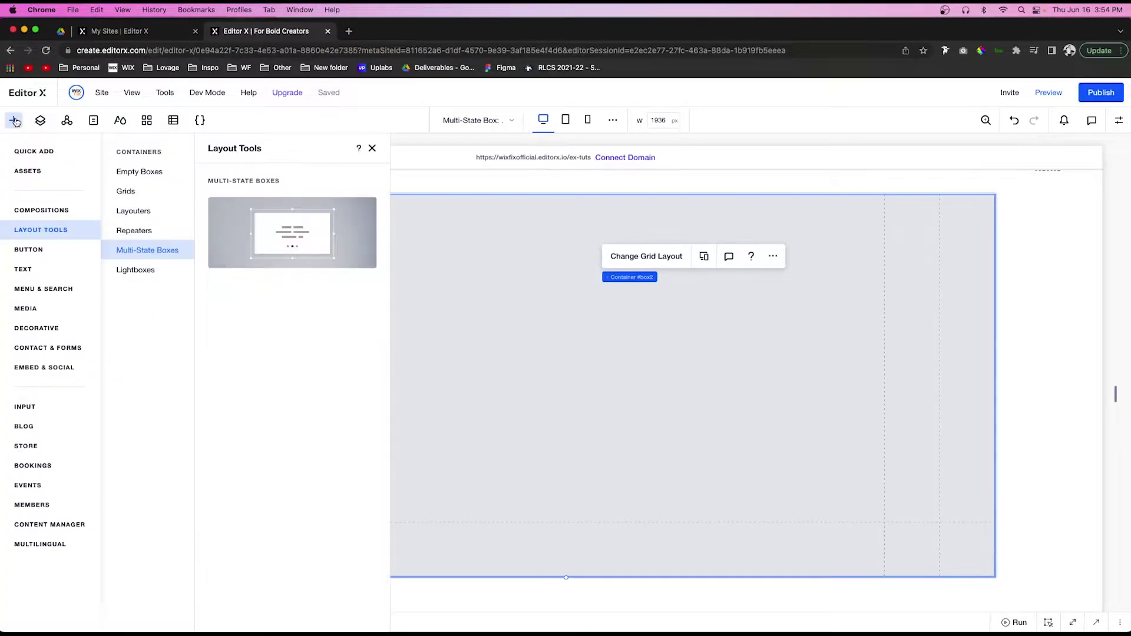
left_click(37, 257)
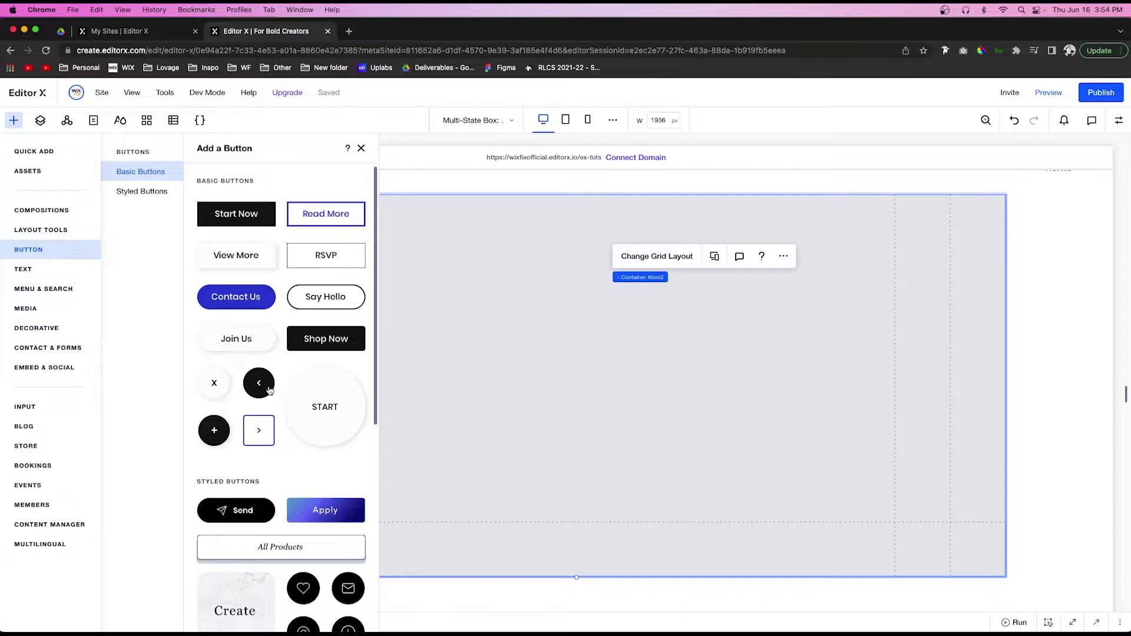
left_click_drag(255, 383, 157, 345)
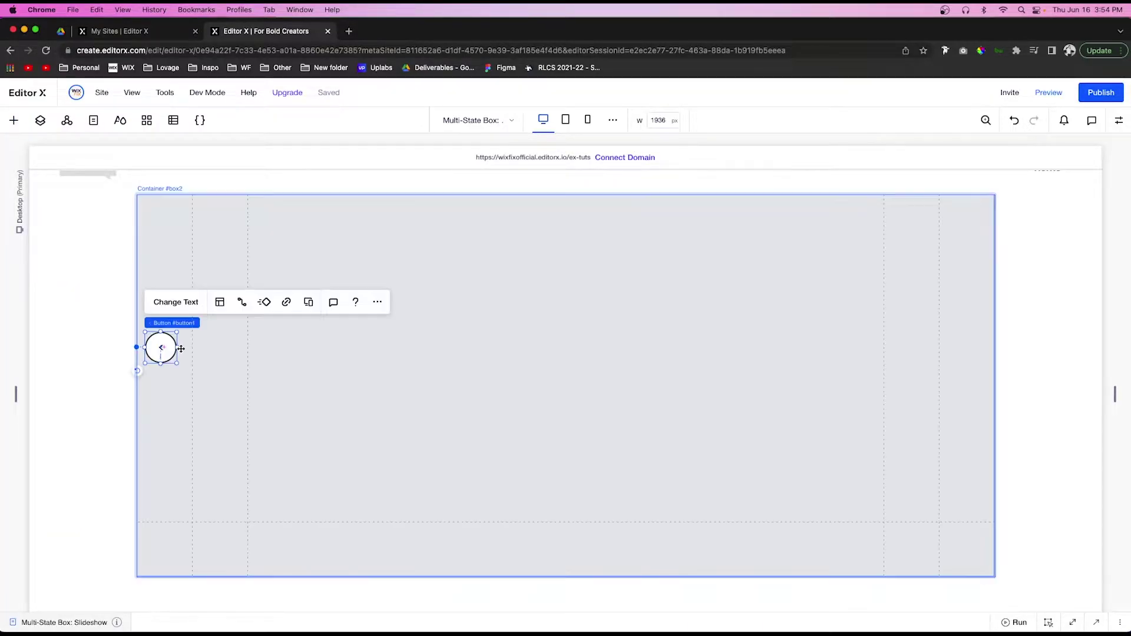
left_click(1120, 120)
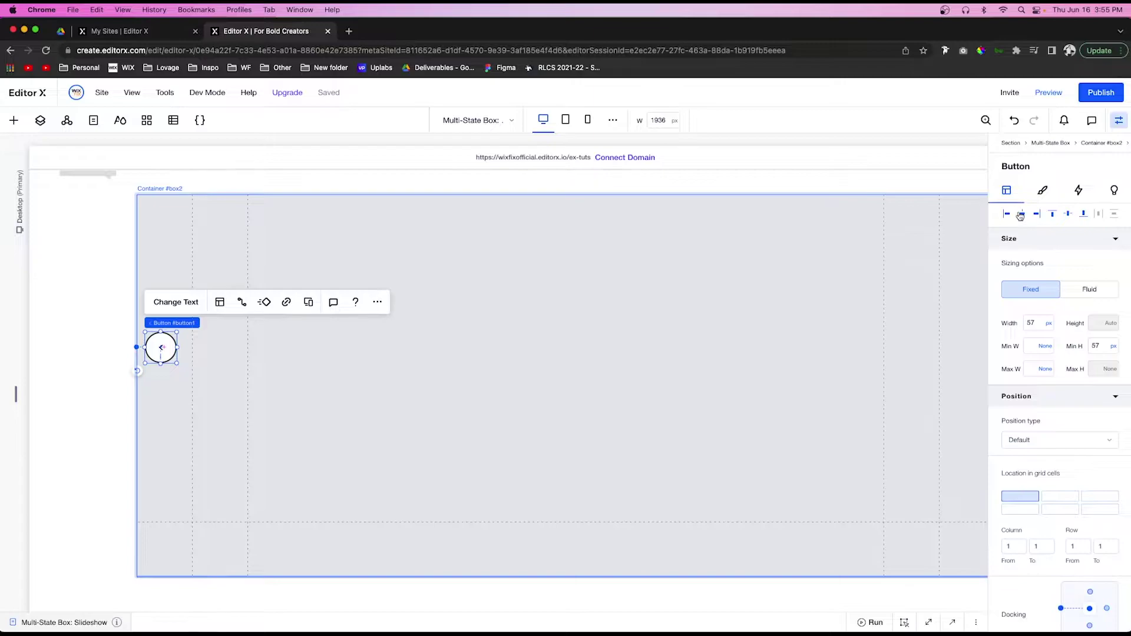
left_click(1068, 215)
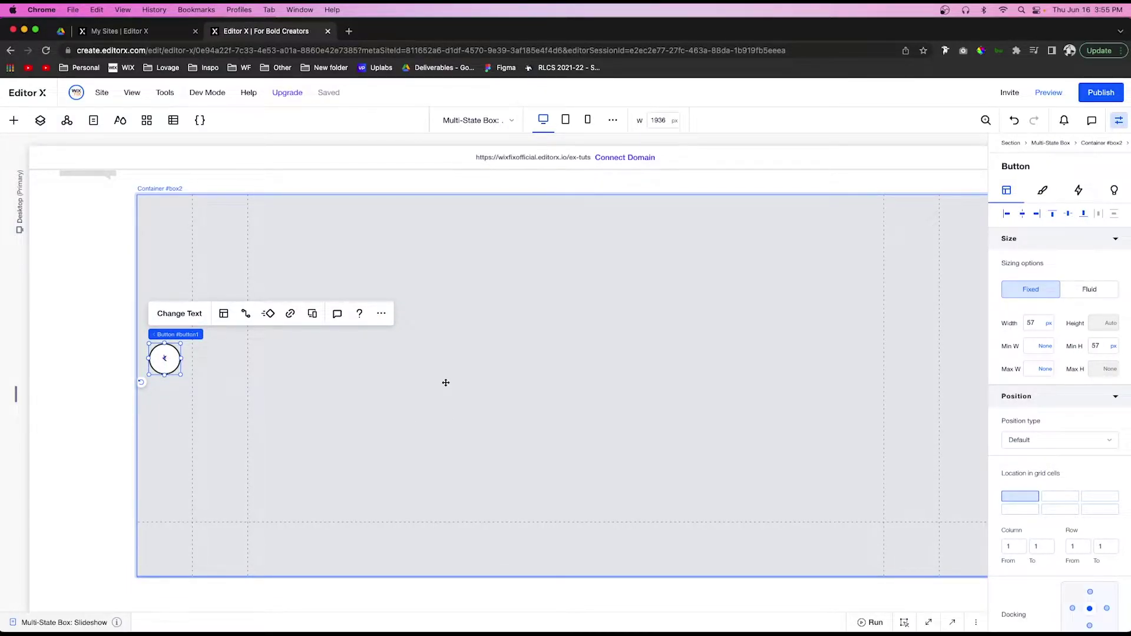
Step: Duplicate the arrow into the right column, centre it, and rotate it 180°
key("Escape")
left_click(171, 362)
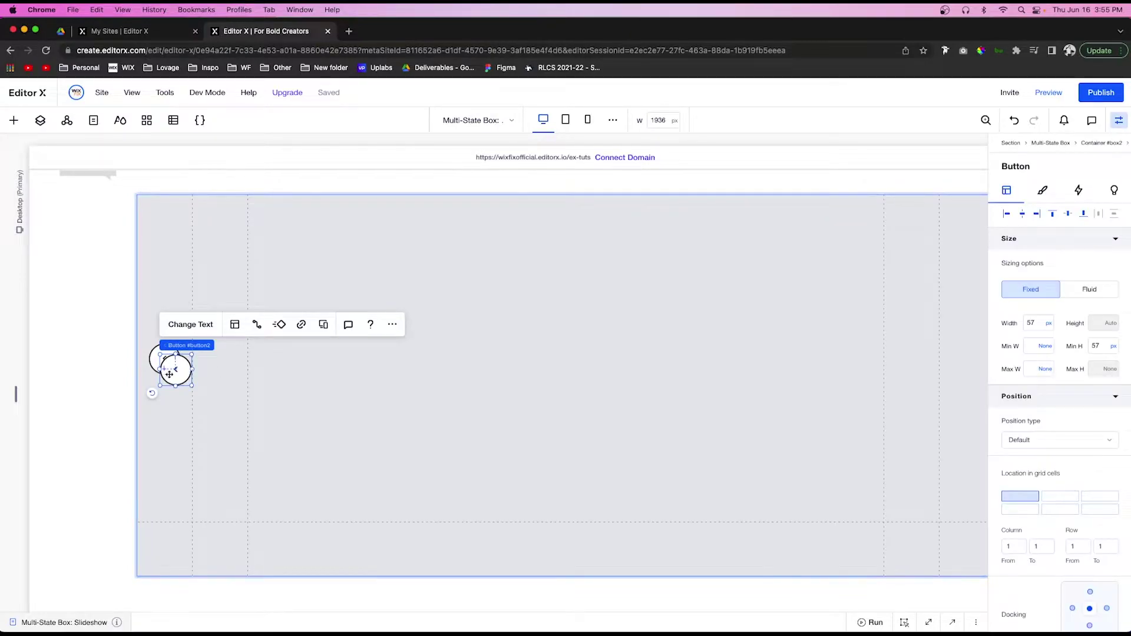
left_click_drag(180, 361, 965, 350)
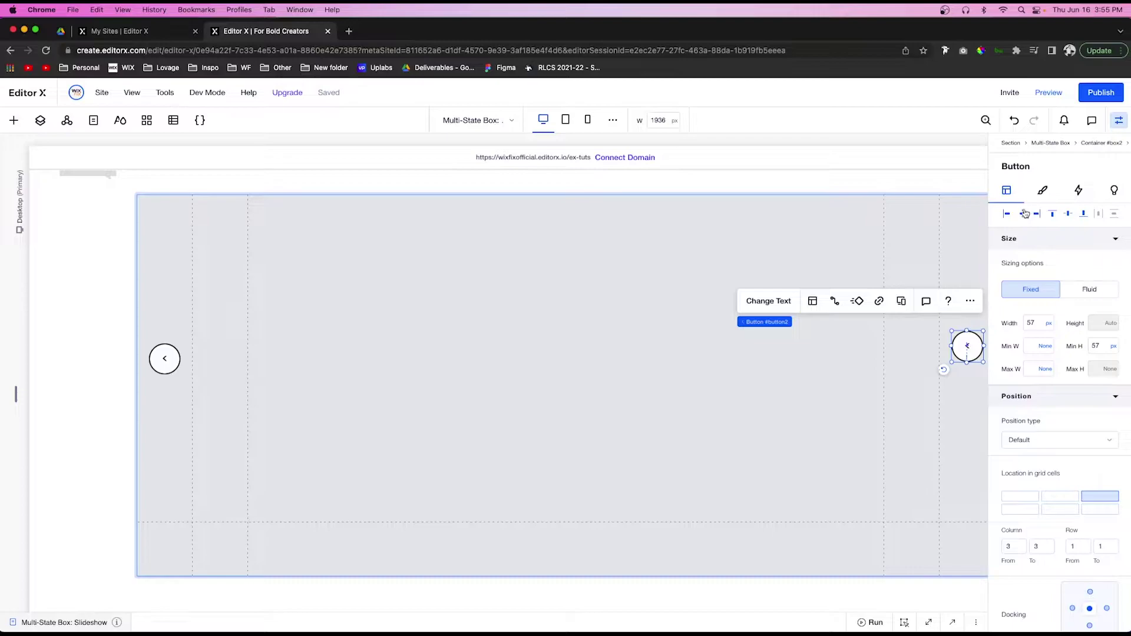
left_click(1069, 214)
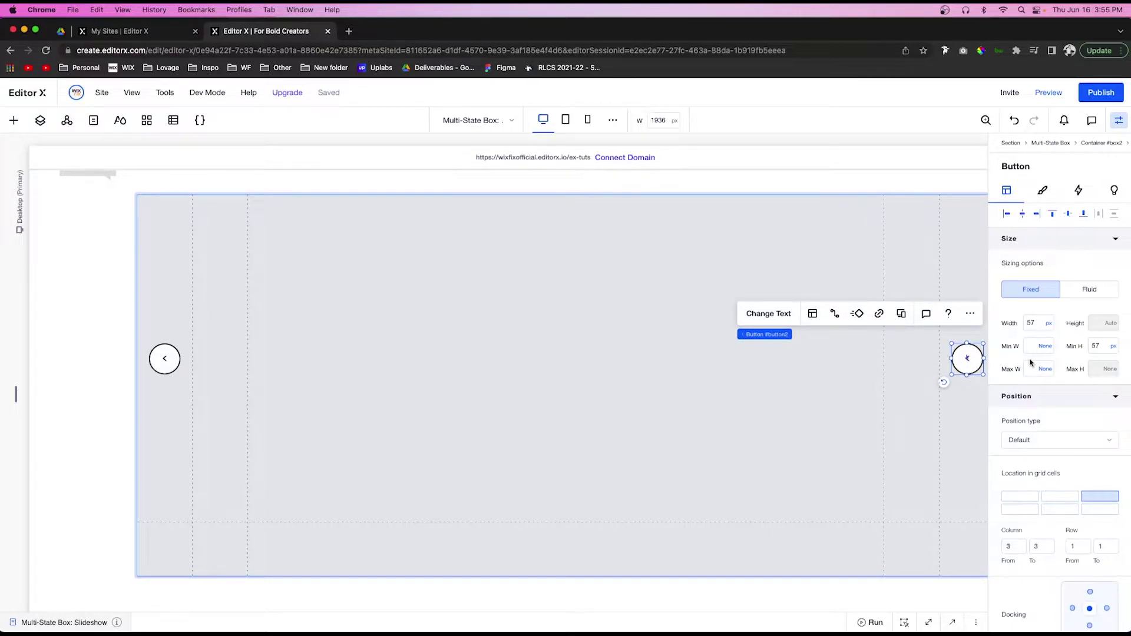
scroll(1048, 412, "down", 2)
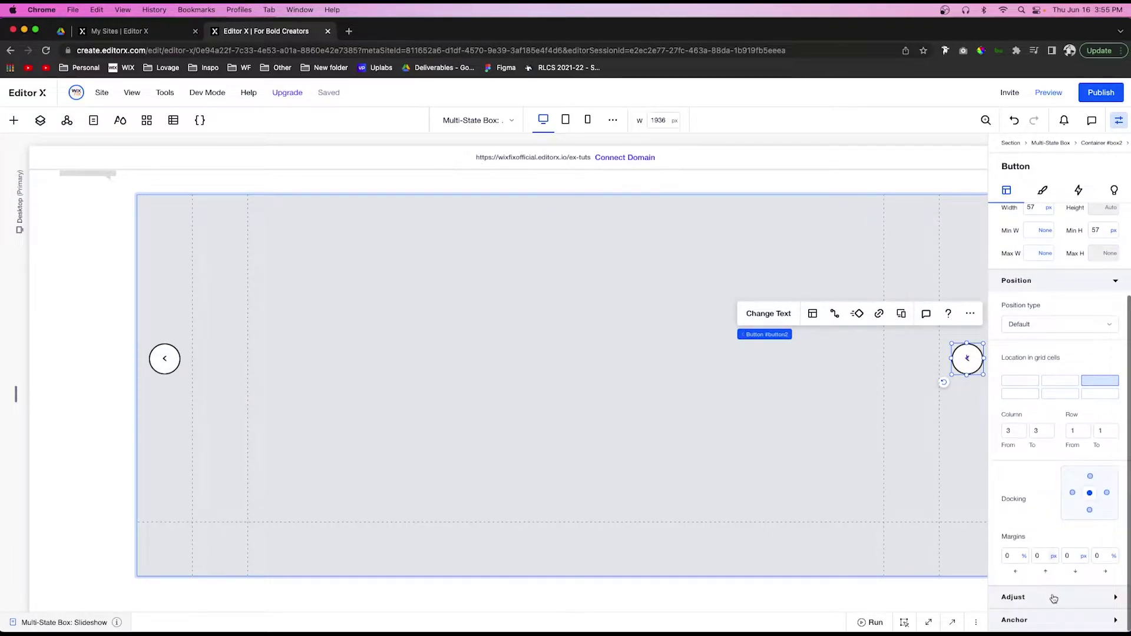
left_click(1040, 621)
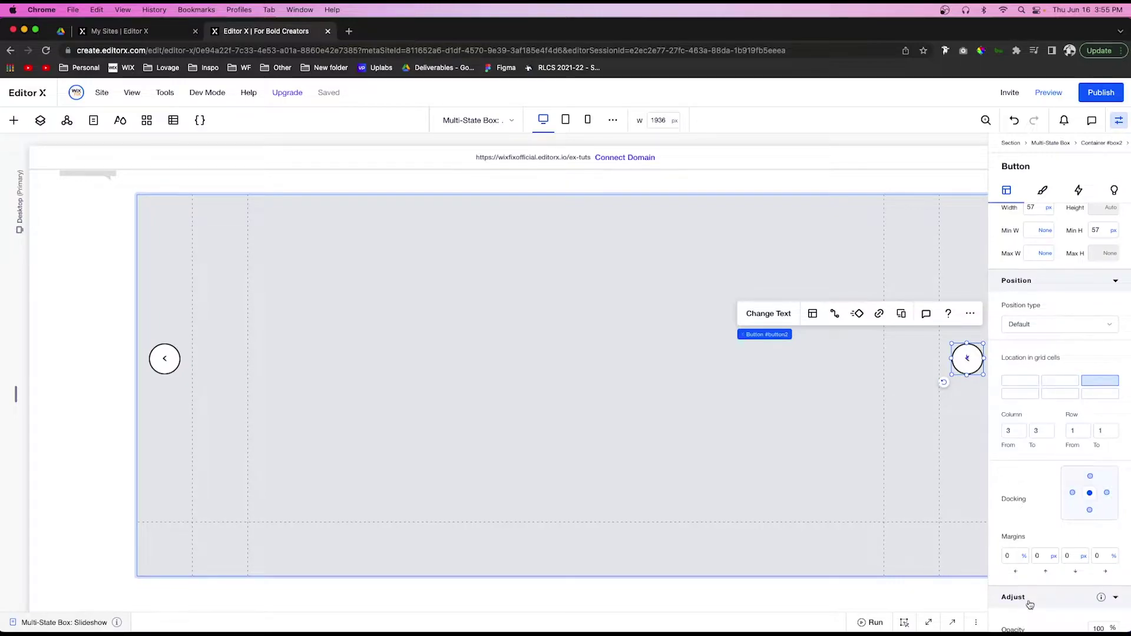
left_click(1028, 596)
left_click(1101, 457)
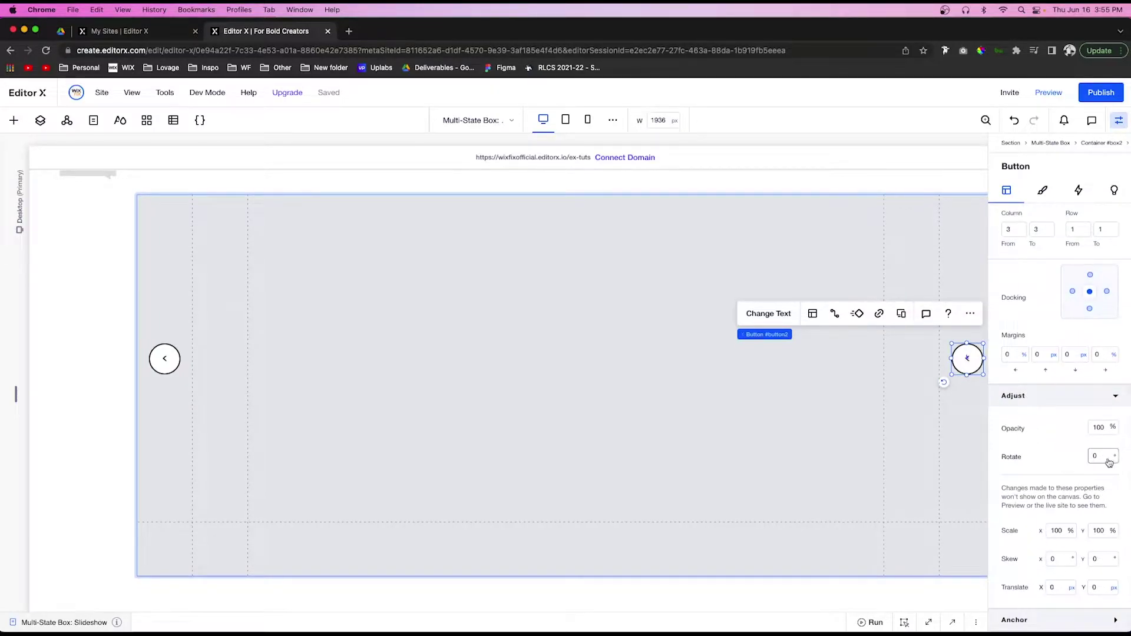
key("Return")
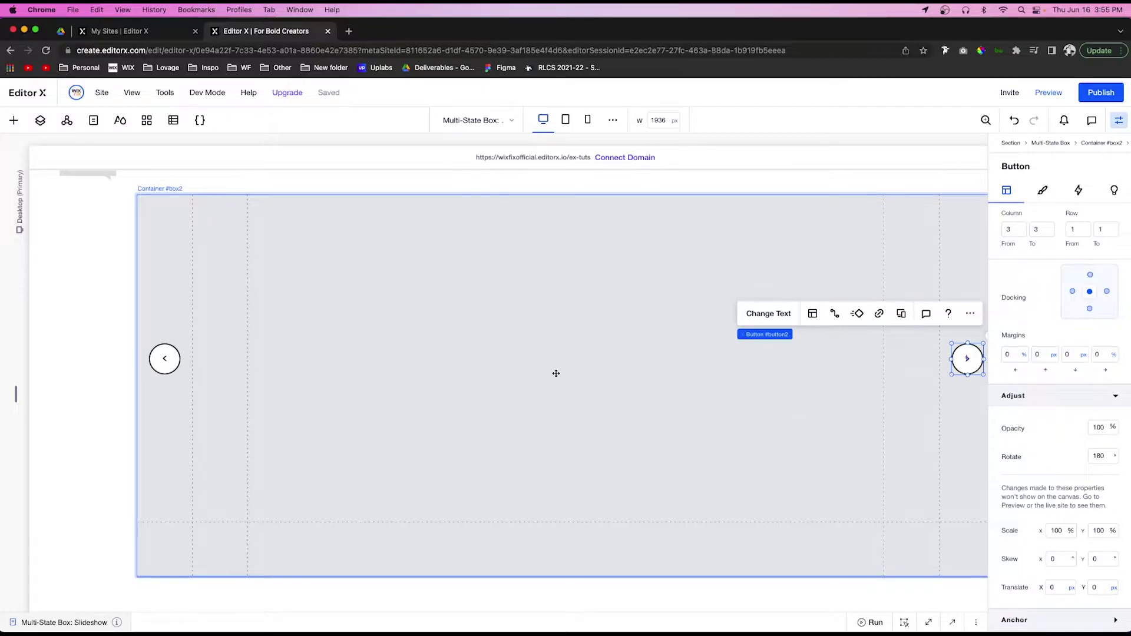
Step: Add a stretched image to the slideshow centre with 24 px corner radius
left_click(14, 121)
left_click(27, 155)
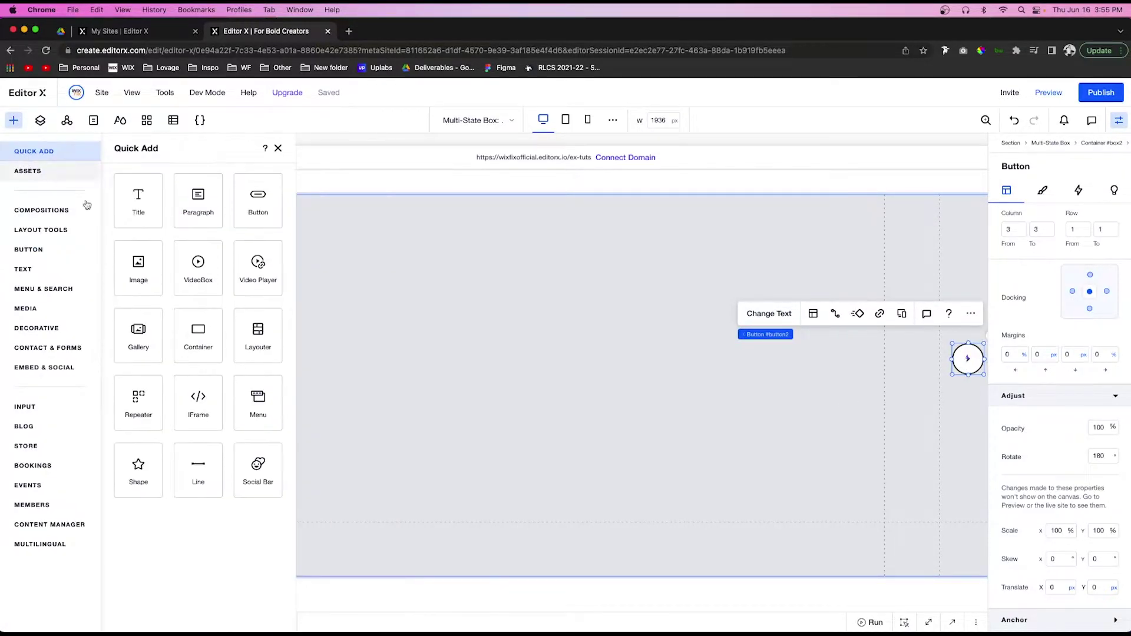
left_click_drag(139, 270, 553, 349)
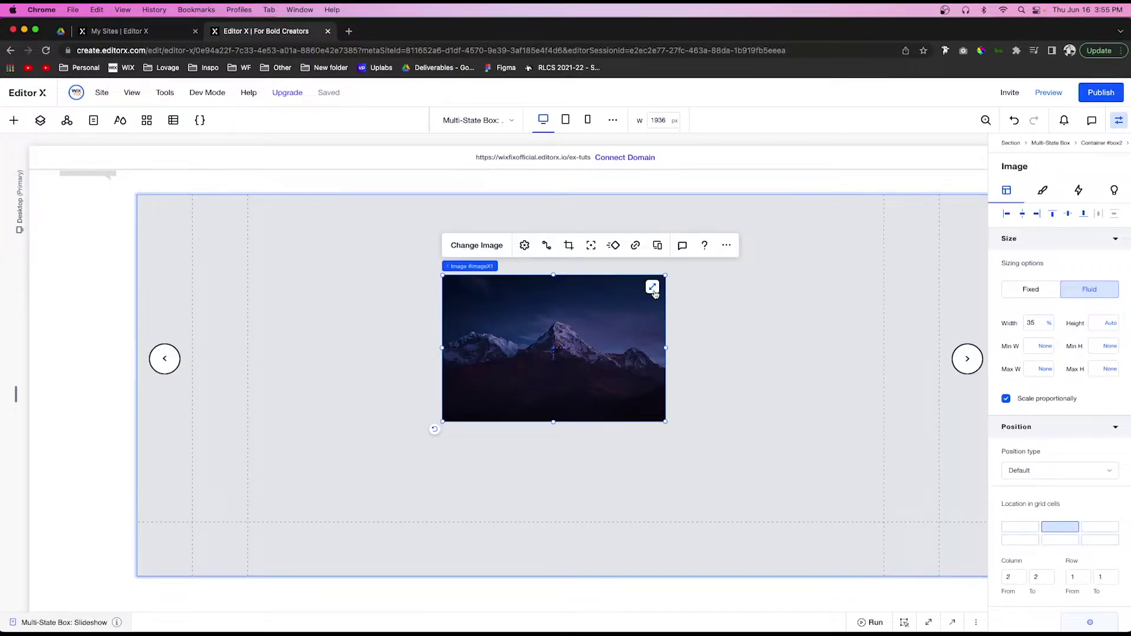
left_click(652, 288)
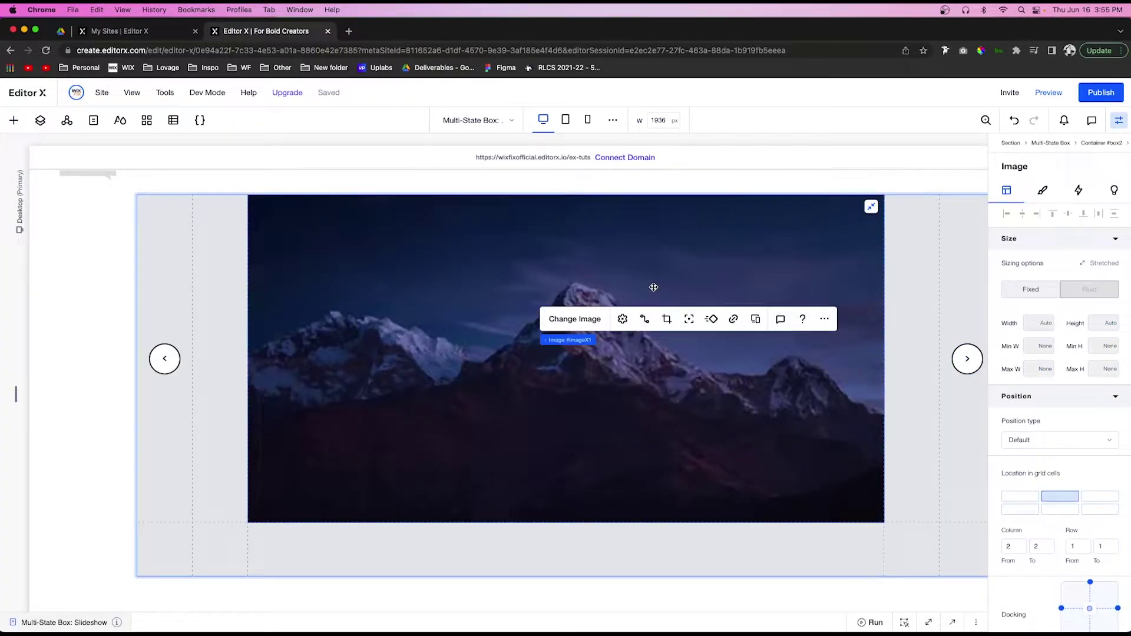
left_click(1042, 189)
left_click(1004, 269)
left_click(1039, 260)
type("24")
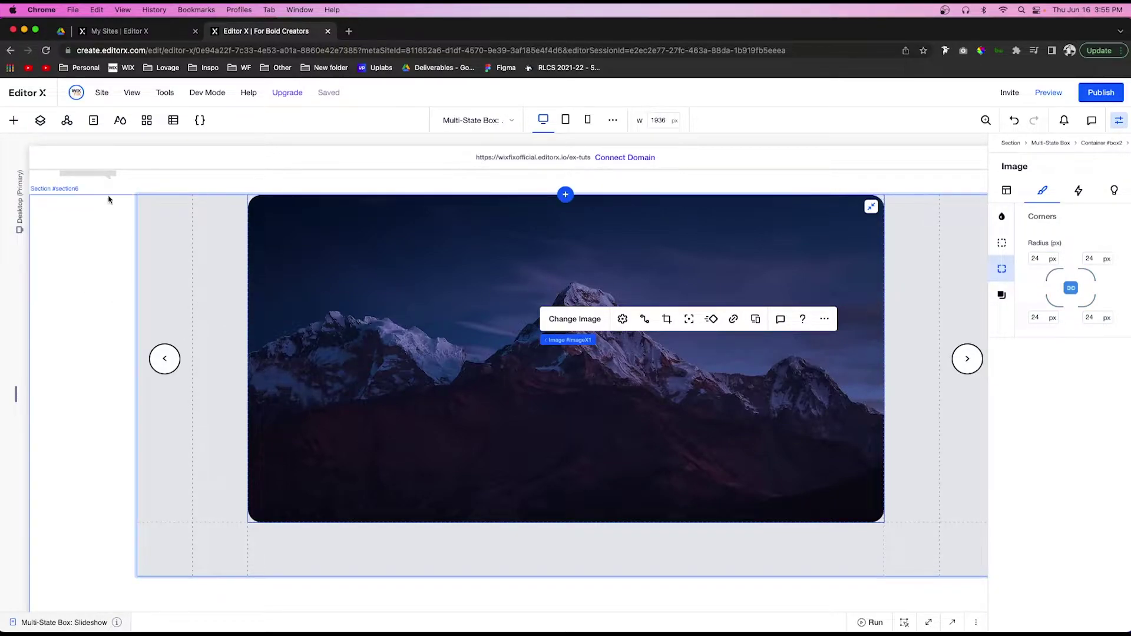
Step: Set the container and multi-state box background opacity to 0%
left_click(218, 257)
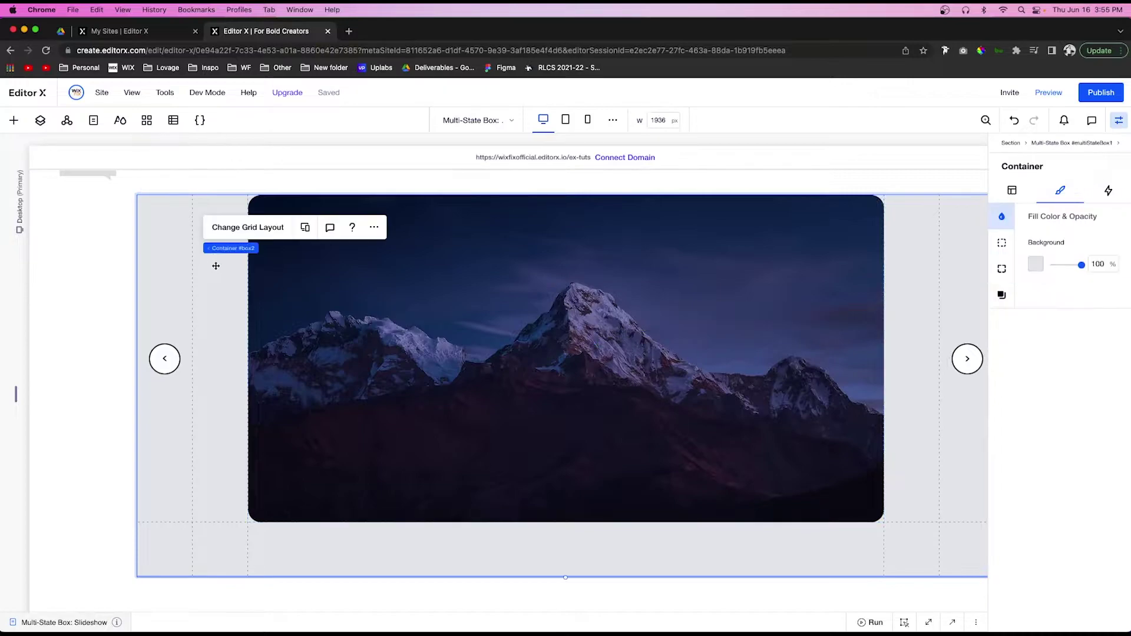
left_click(1100, 264)
type("0")
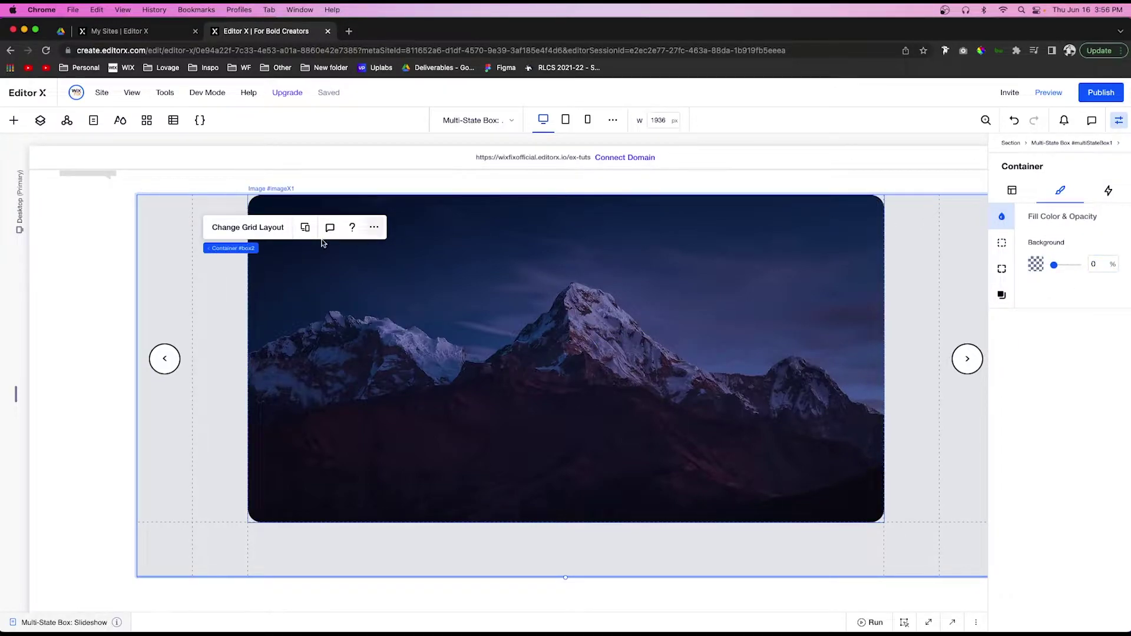
left_click(257, 248)
left_click(1102, 267)
type("0")
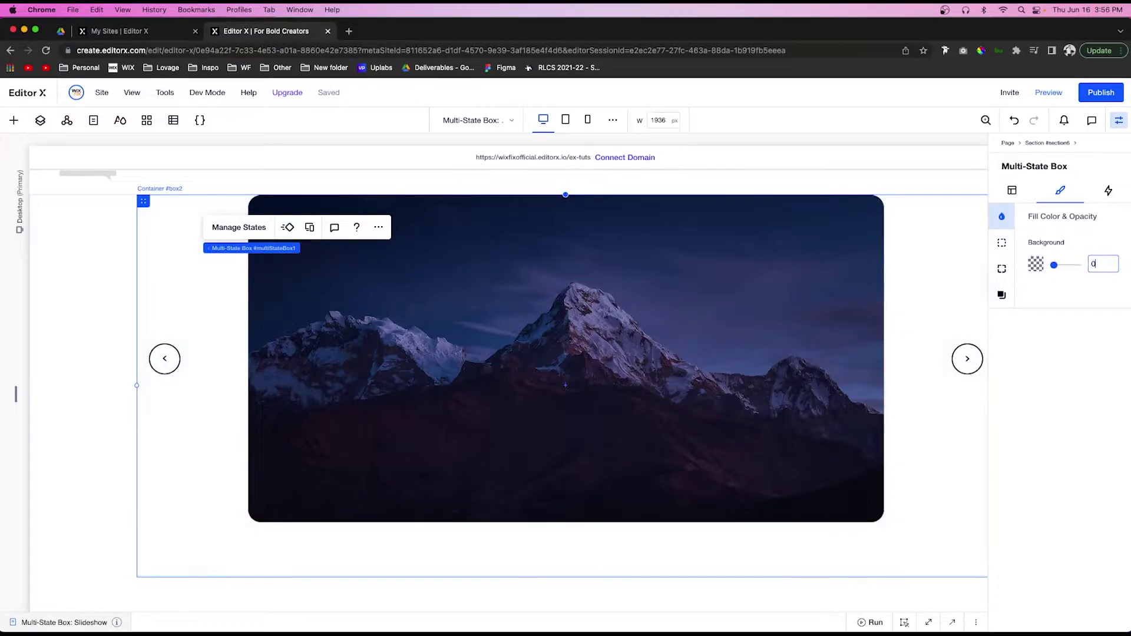
key("Return")
left_click(13, 121)
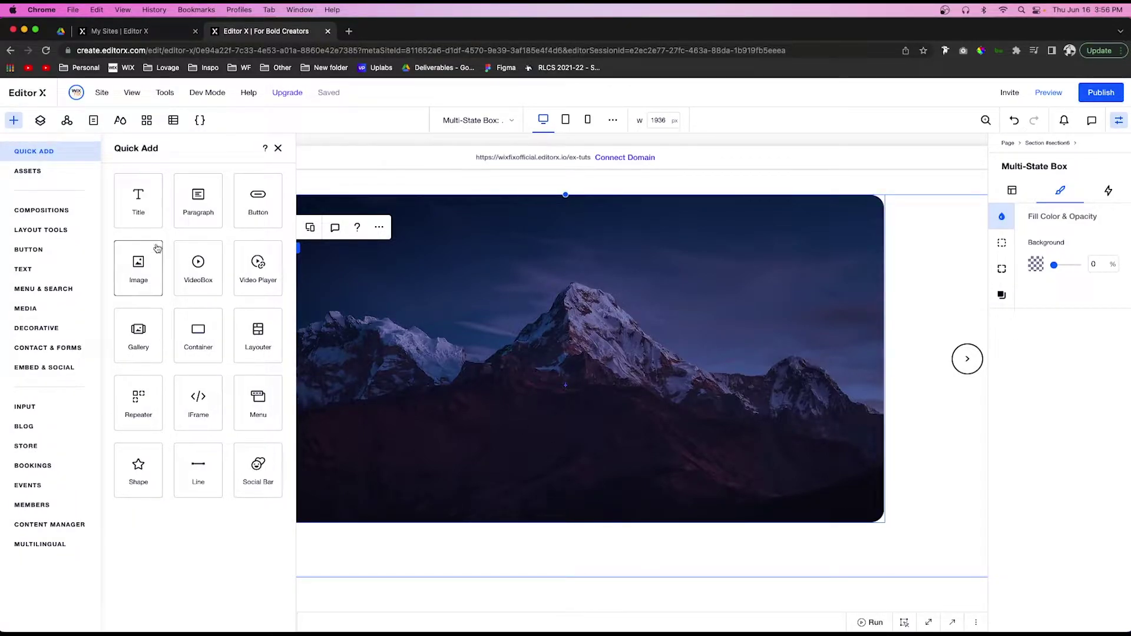
Step: Add a small decorative circle below the image, aligned center and middle
left_click(29, 328)
left_click_drag(247, 275, 536, 545)
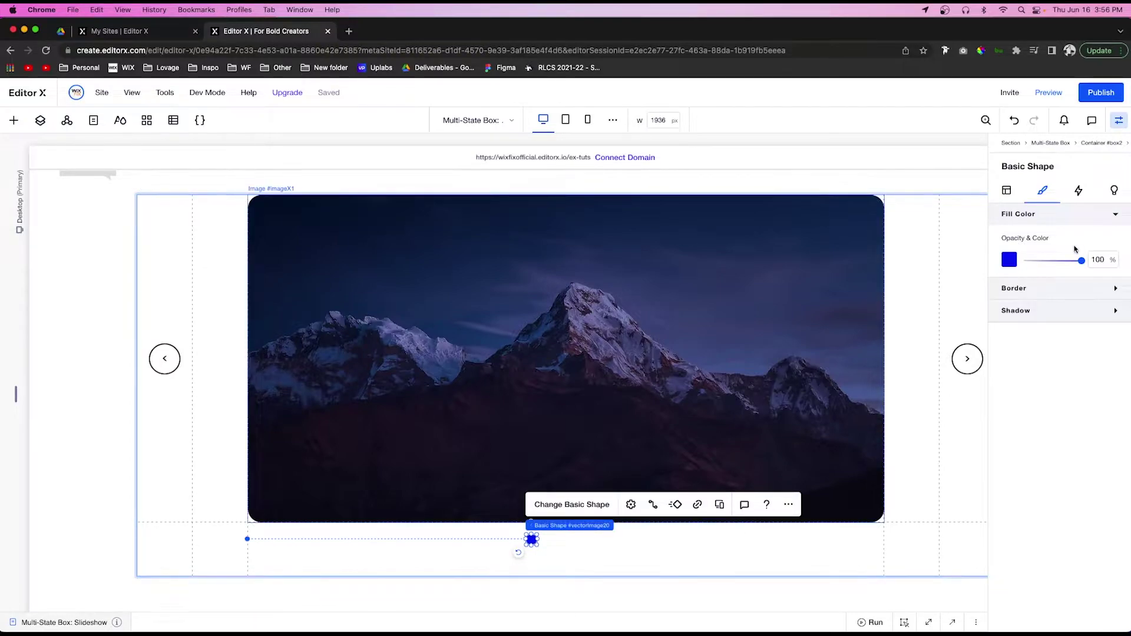
left_click(1007, 193)
left_click(1023, 216)
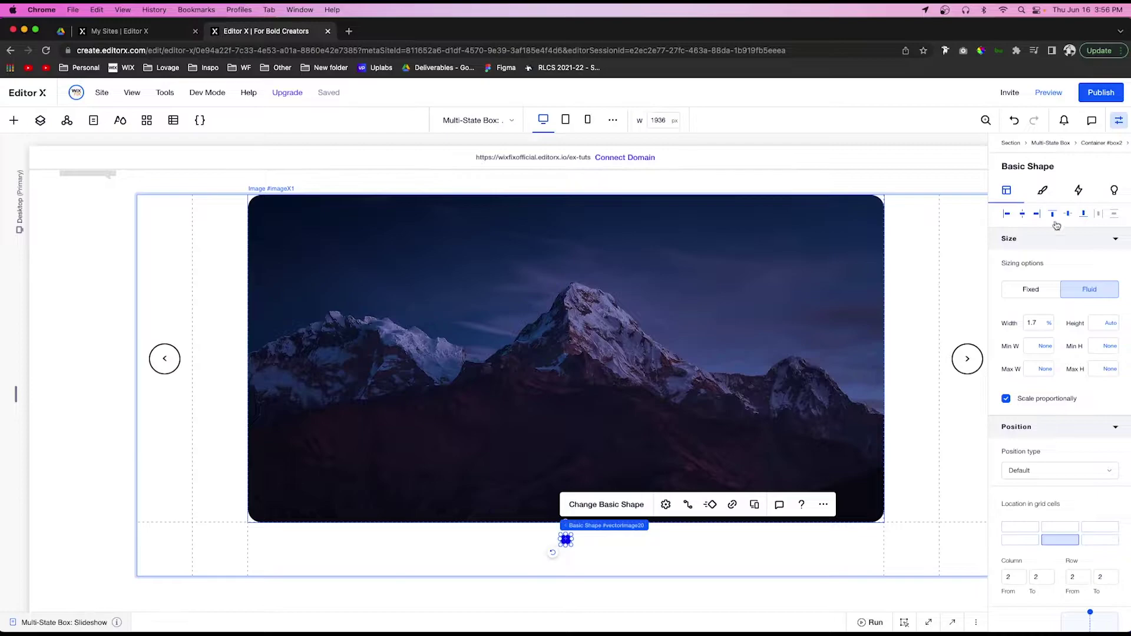
left_click(1070, 215)
key("Escape")
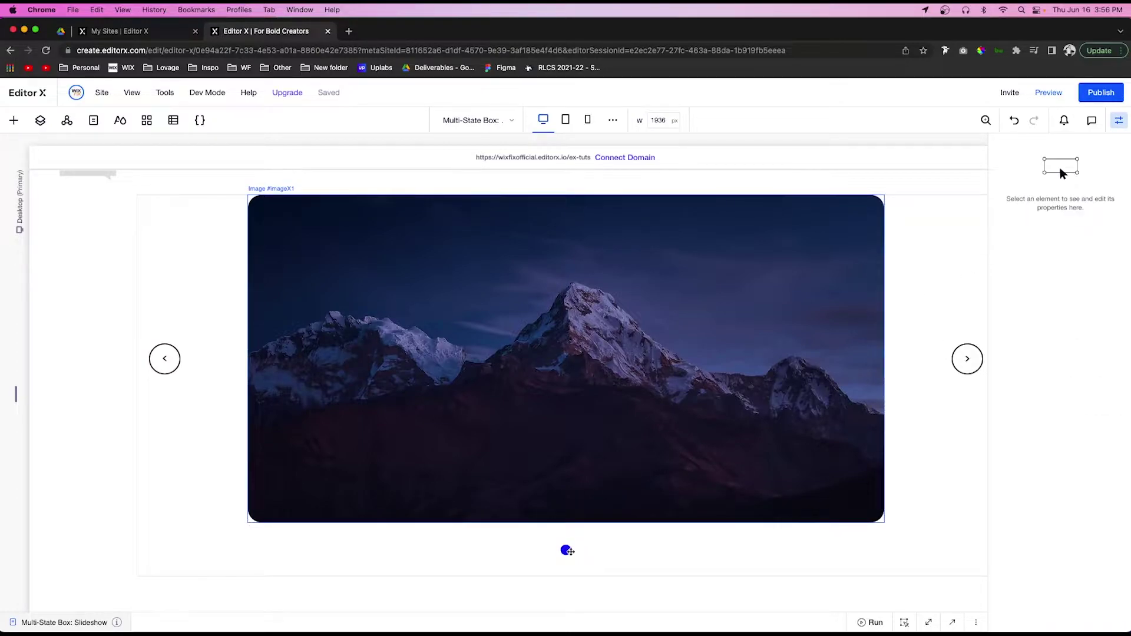
left_click(566, 550)
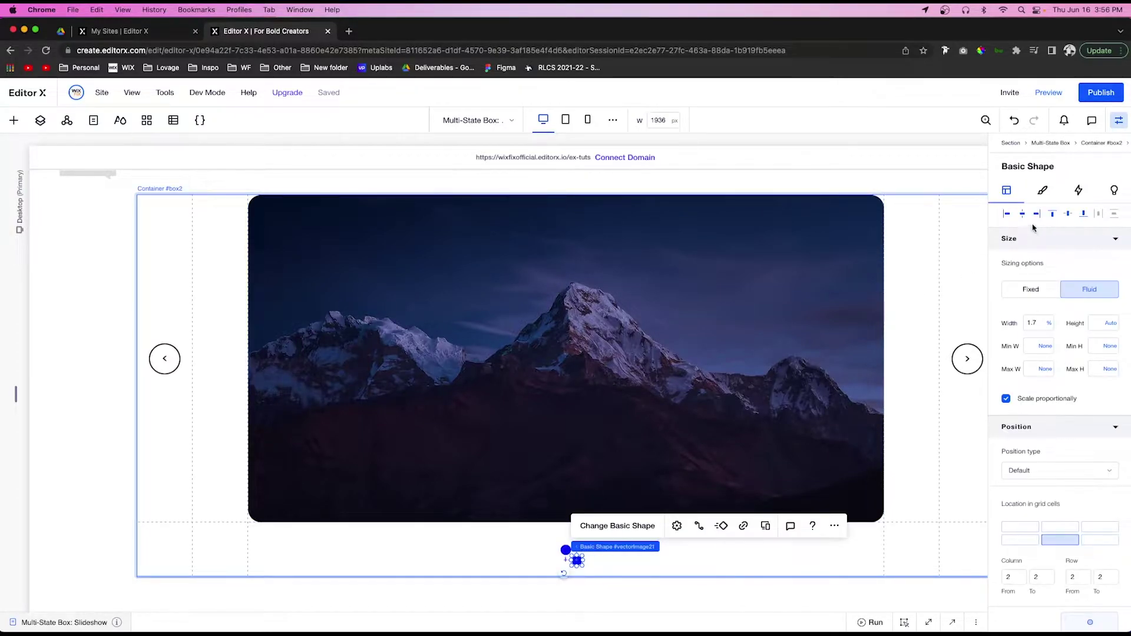
left_click(1066, 217)
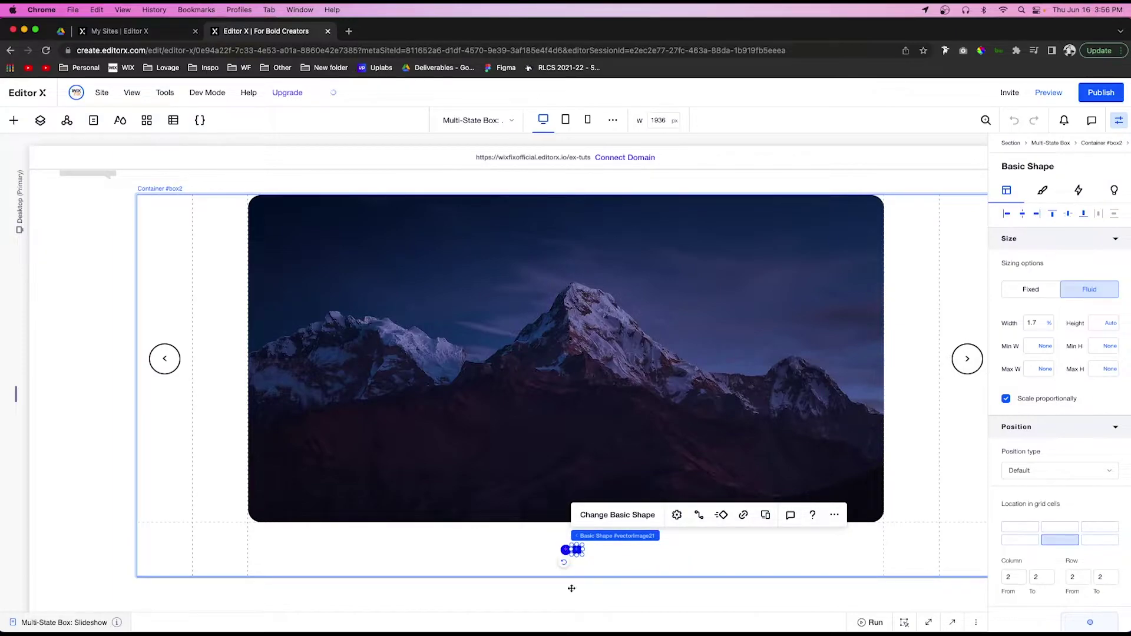
Step: Duplicate the dot into a row of four aligned dots and select them all
left_click_drag(587, 553, 586, 552)
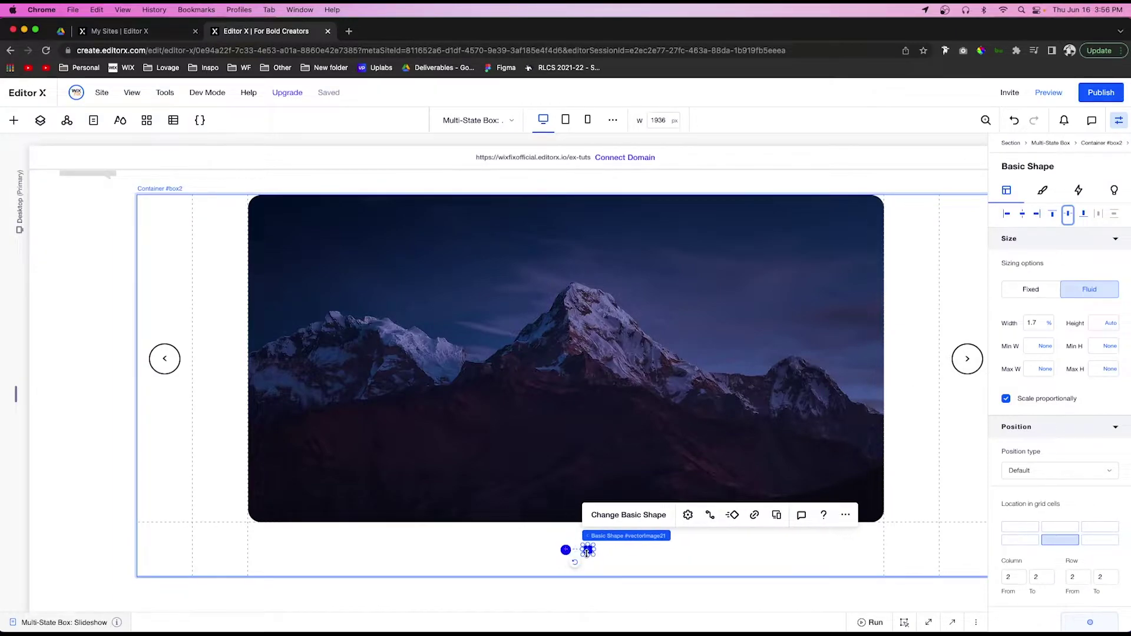
left_click(588, 551)
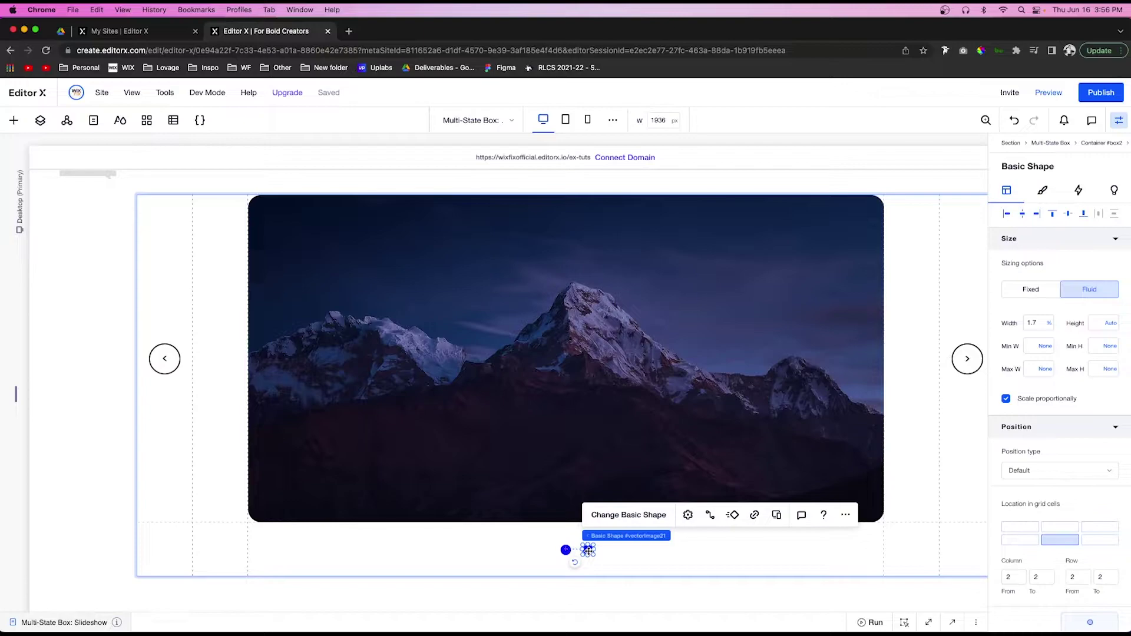
key("super+d")
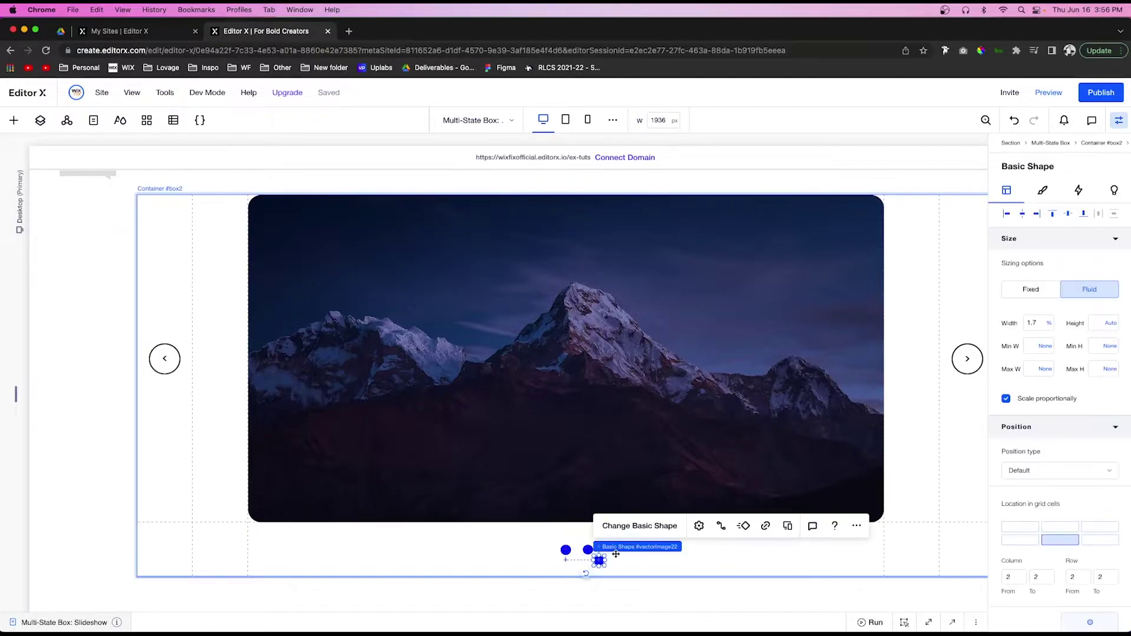
left_click(1067, 213)
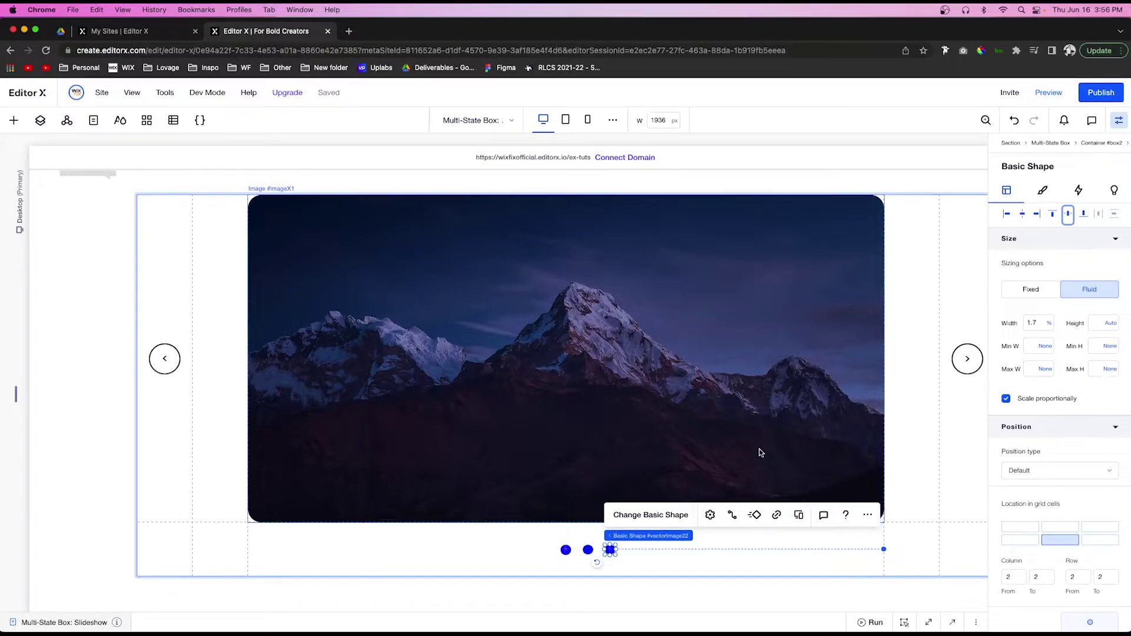
key("super+d")
left_click(1067, 214)
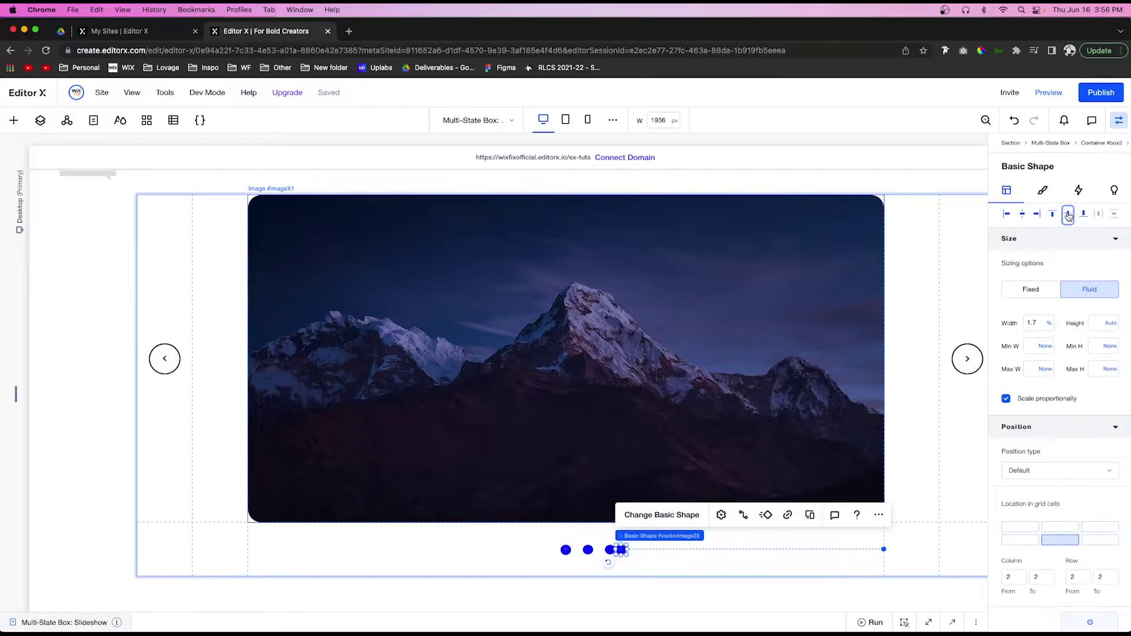
left_click(610, 549, "shift")
left_click(588, 549, "shift")
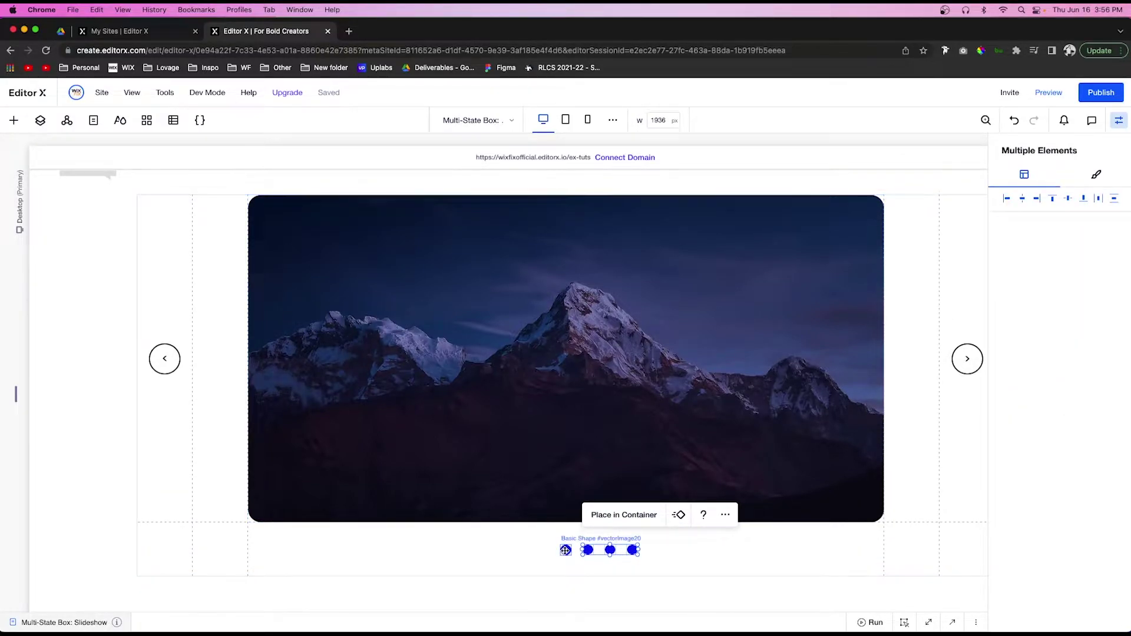
Step: Group and centre the four dots, then fill the second dot light grey
left_click(566, 549, "shift")
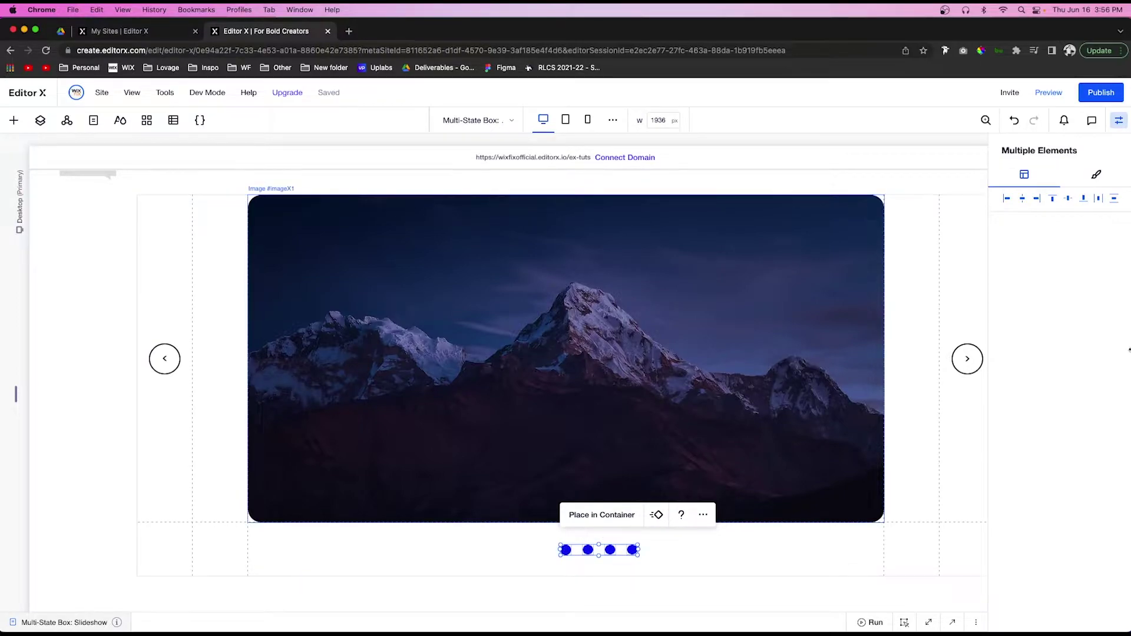
key("Escape")
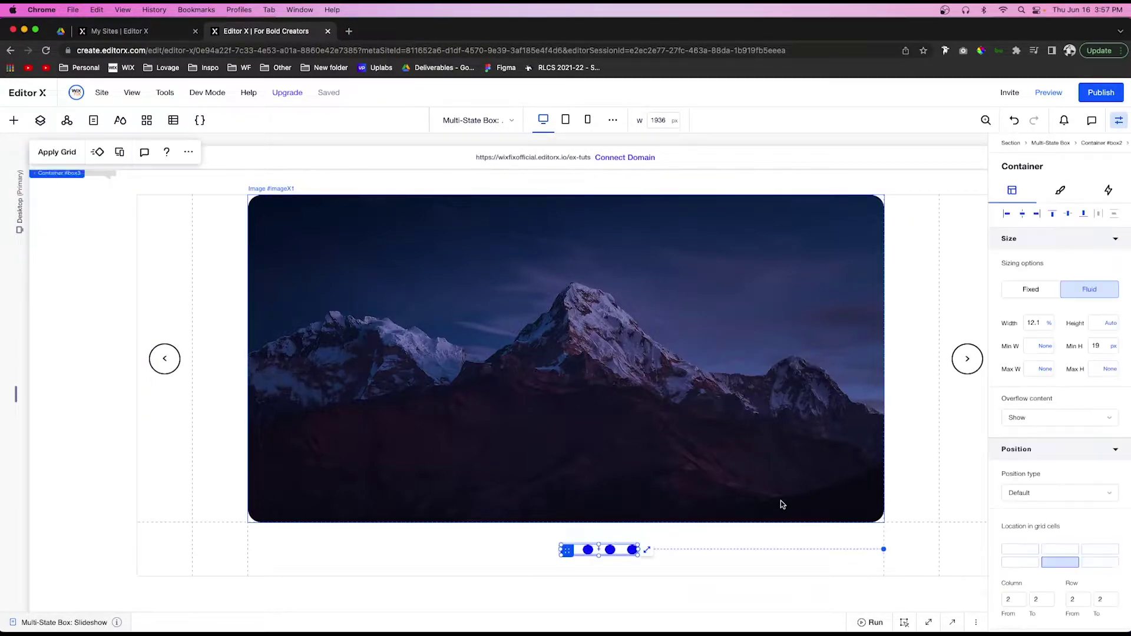
left_click(1023, 214)
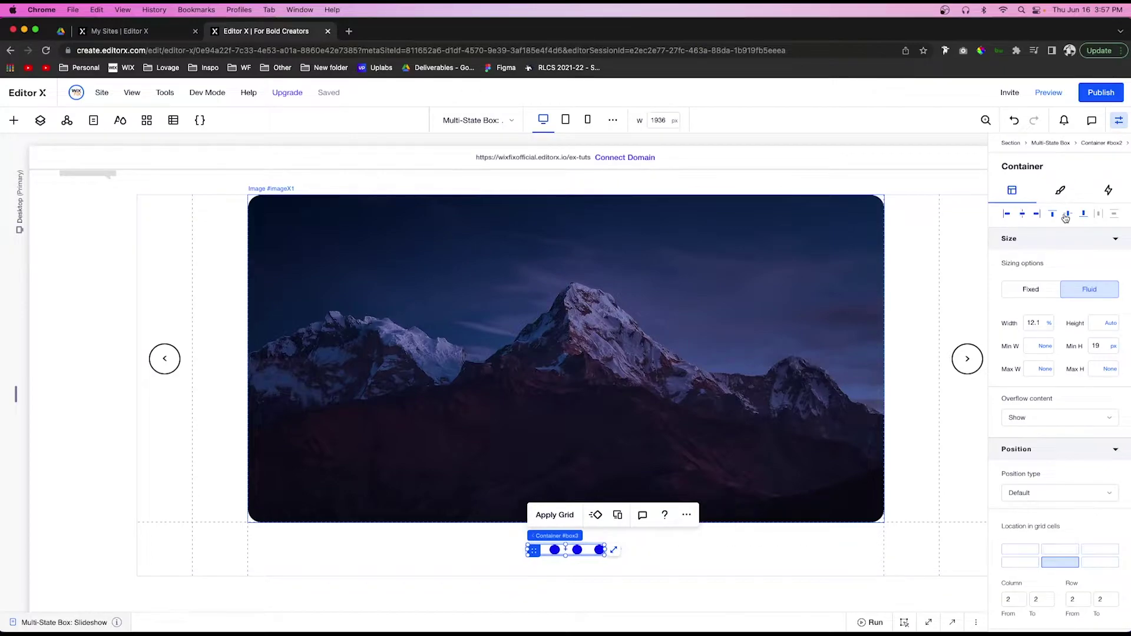
left_click(555, 550)
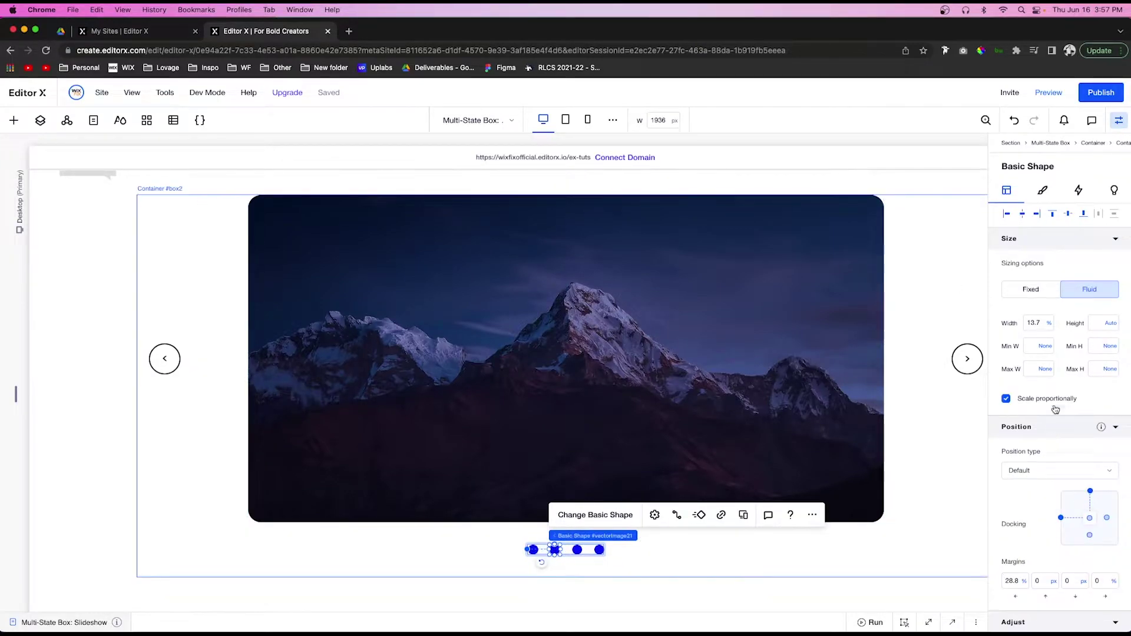
left_click(1041, 192)
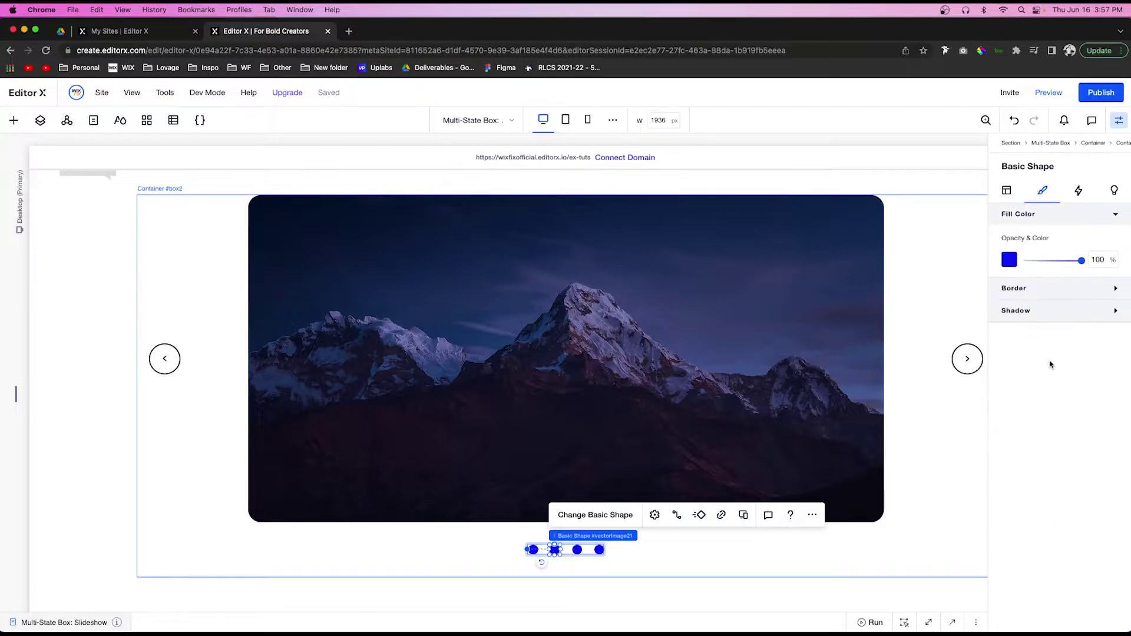
left_click(1008, 261)
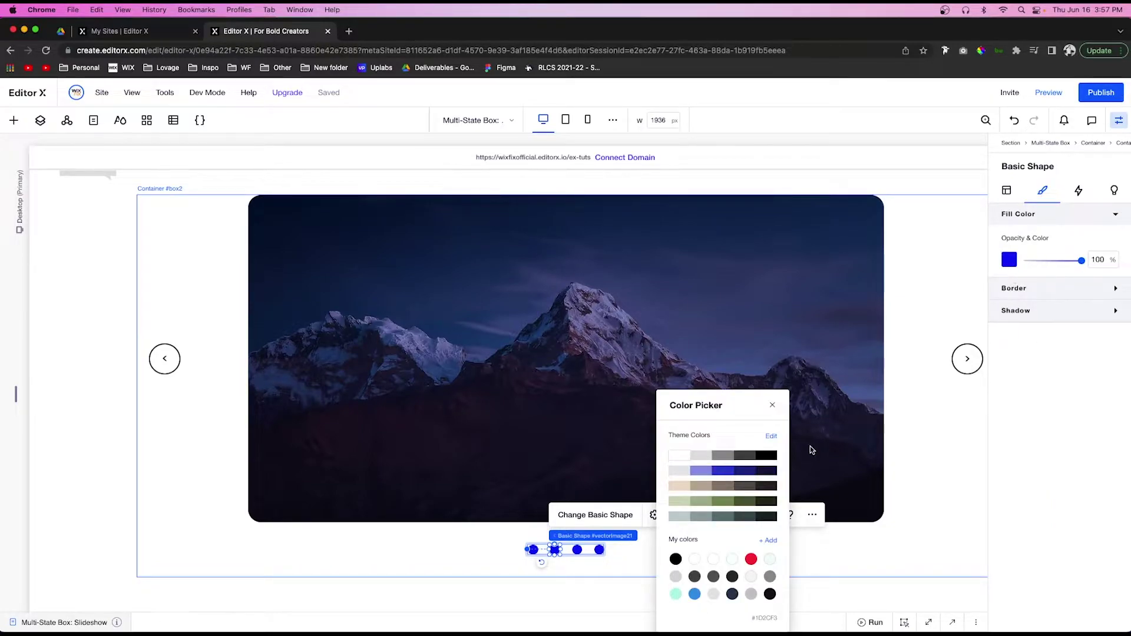
left_click(676, 472)
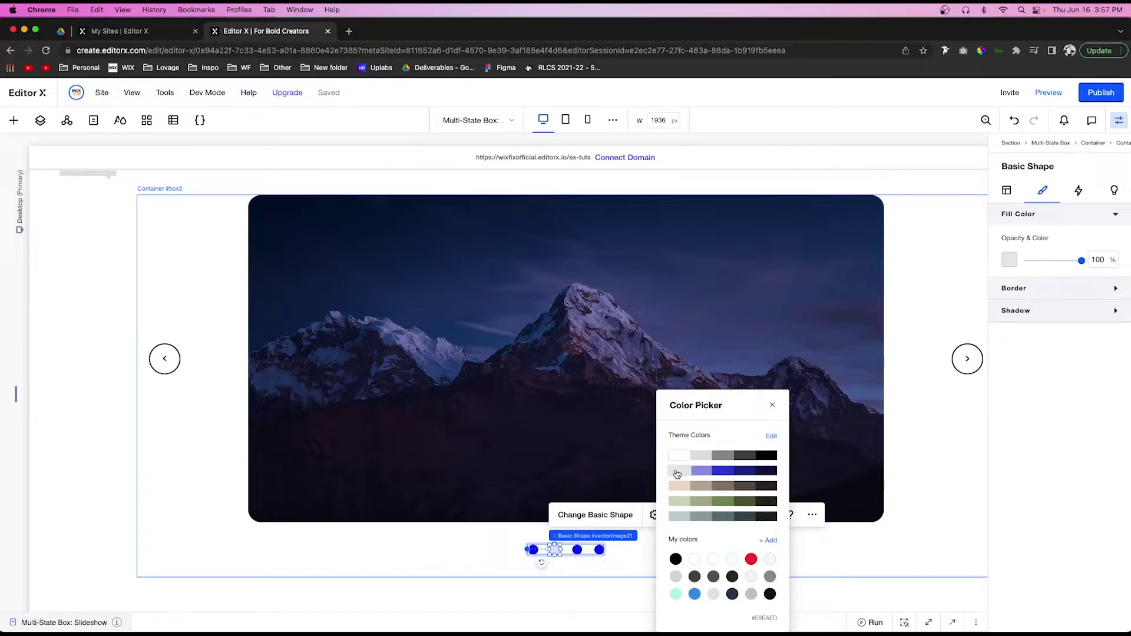
left_click(577, 549)
Step: Fill the third and fourth dots with the light grey theme colour
left_click(577, 550)
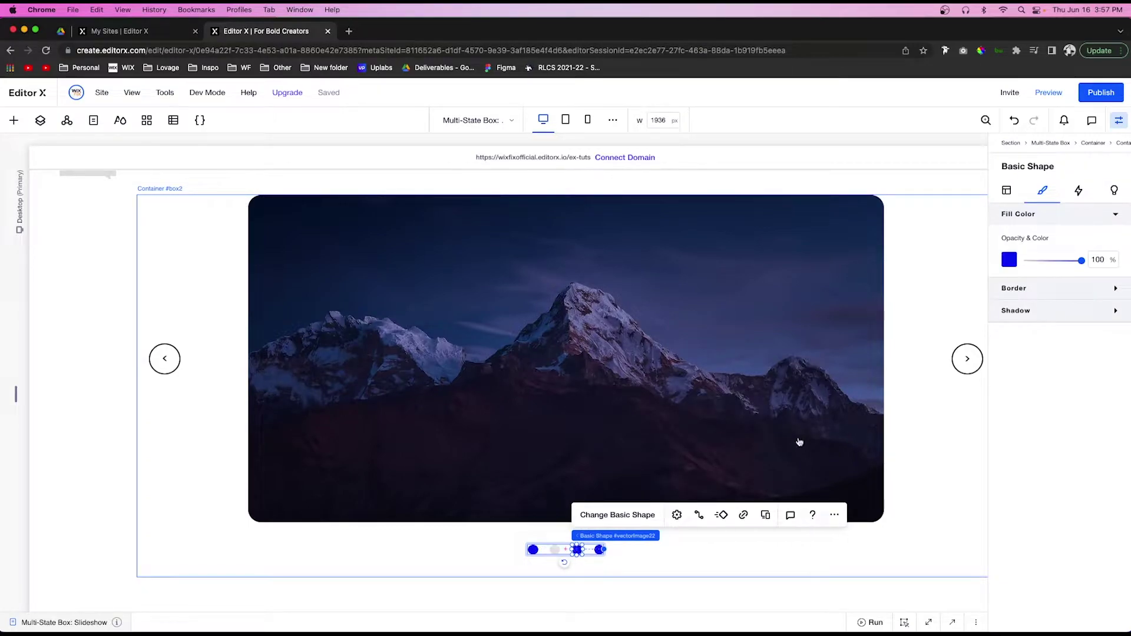
left_click(1009, 260)
left_click(677, 472)
left_click(598, 549)
left_click(598, 550)
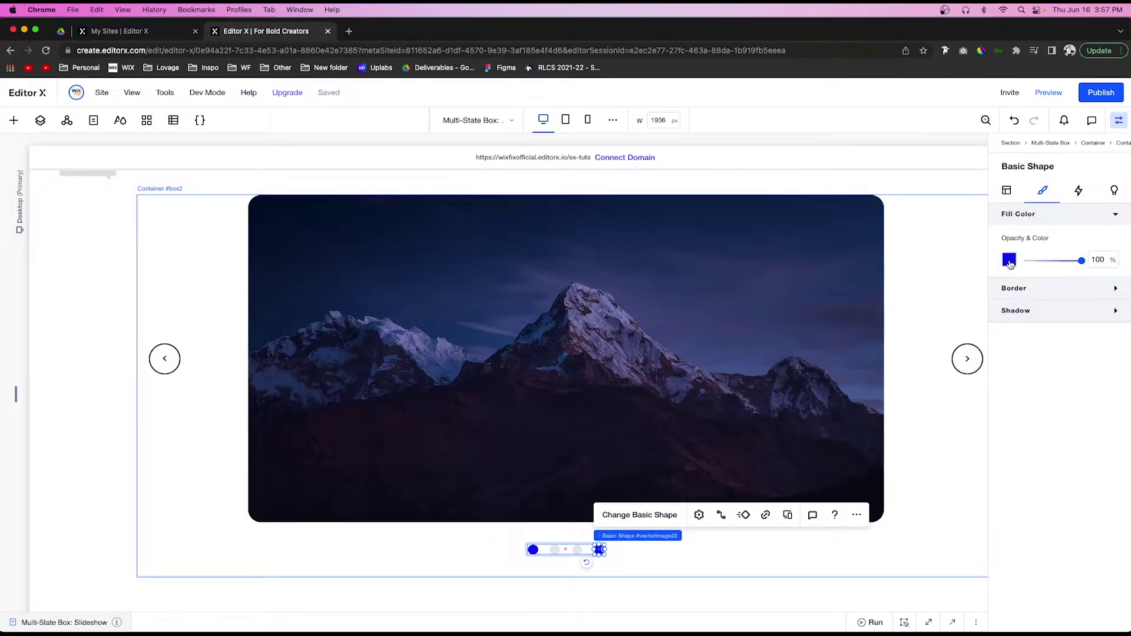
left_click(1010, 259)
left_click(678, 473)
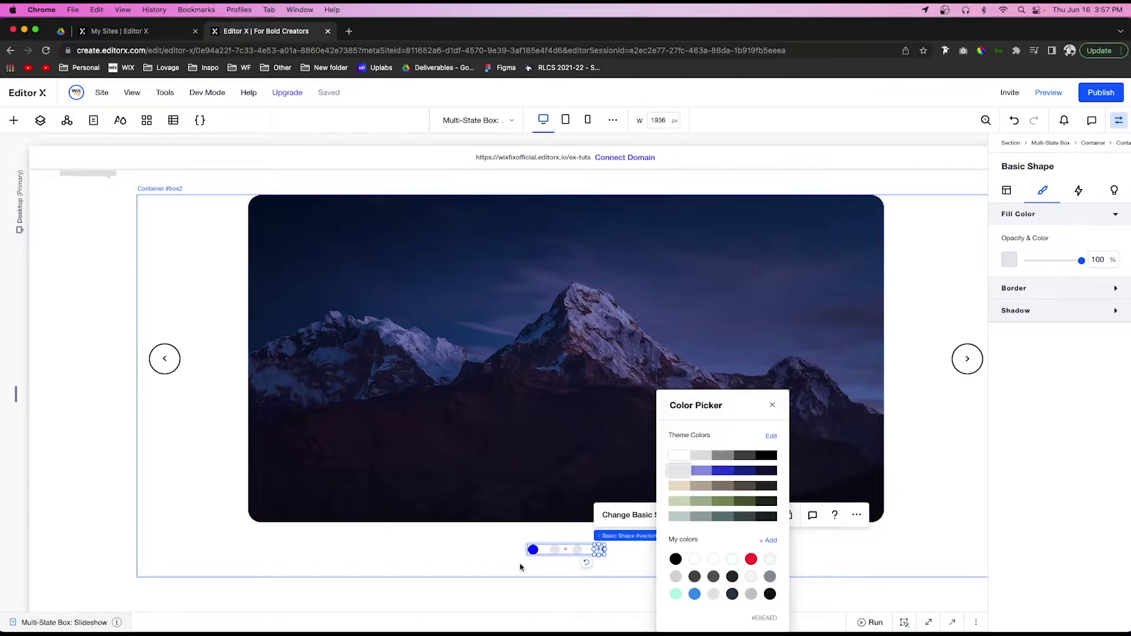
left_click(459, 553)
left_click(504, 542)
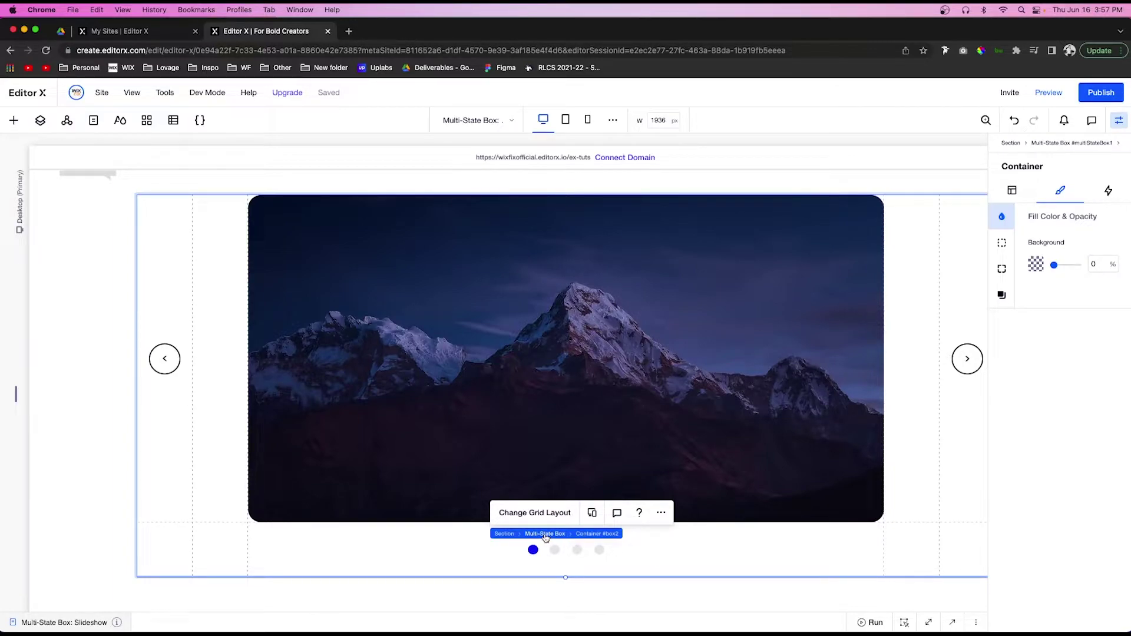
Step: Delete the grey empty box1 state from the multi-state box
left_click(545, 534)
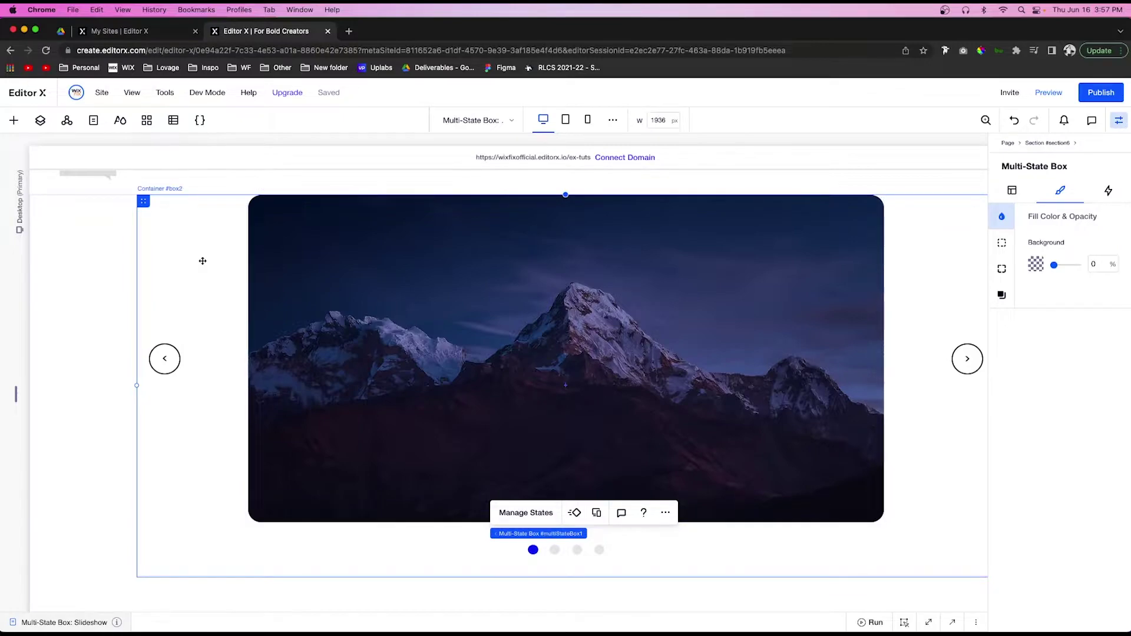
left_click(521, 514)
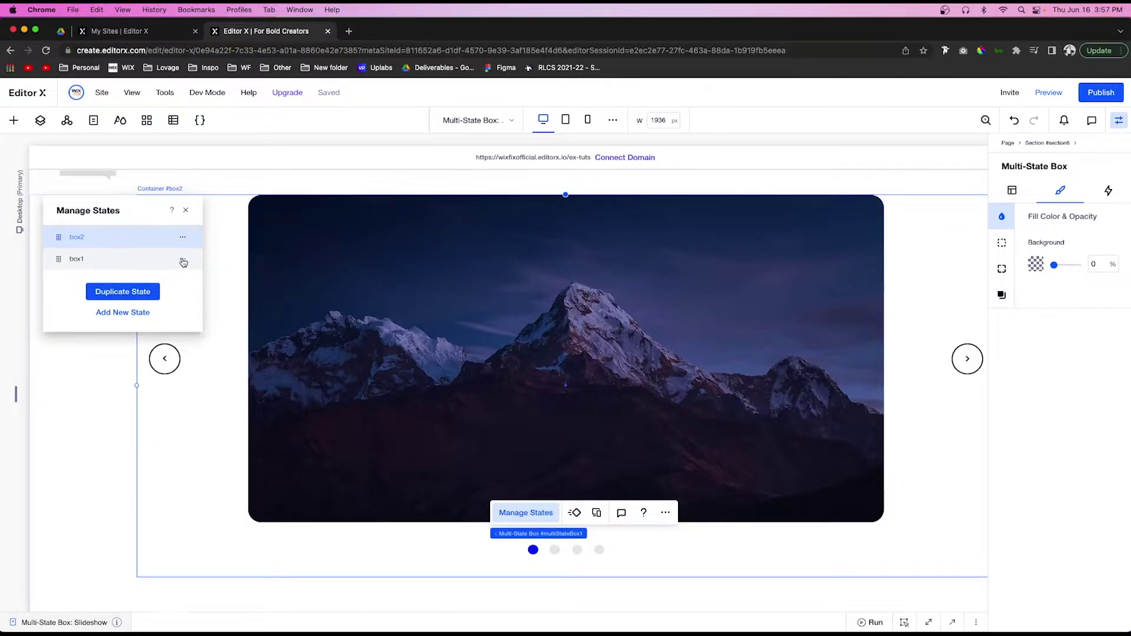
left_click(184, 263)
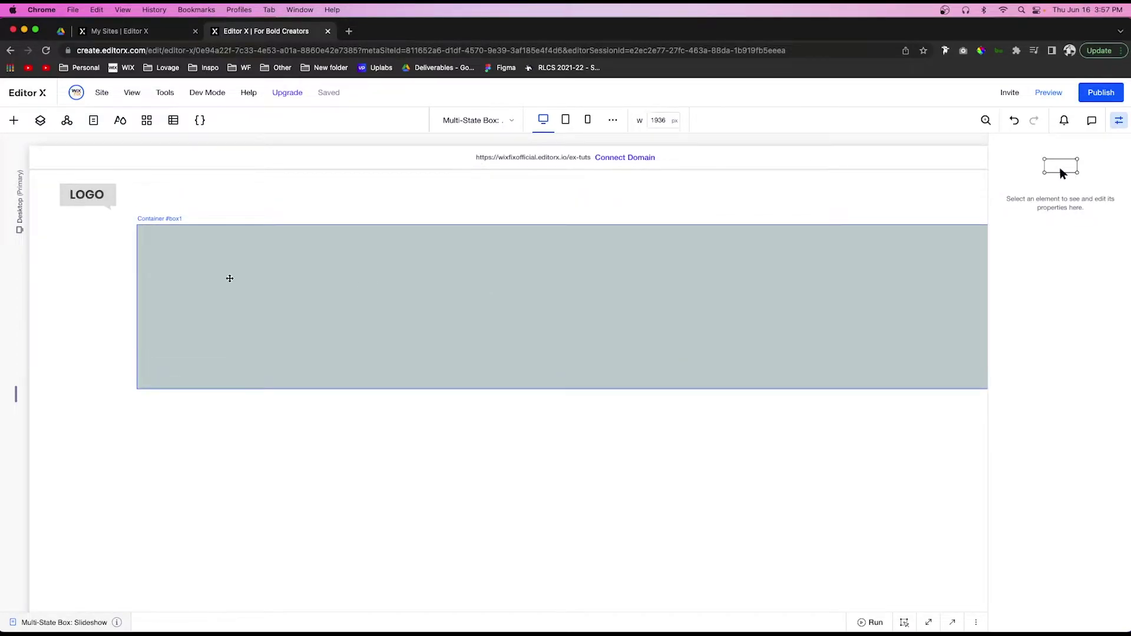
left_click(179, 218)
left_click(188, 217)
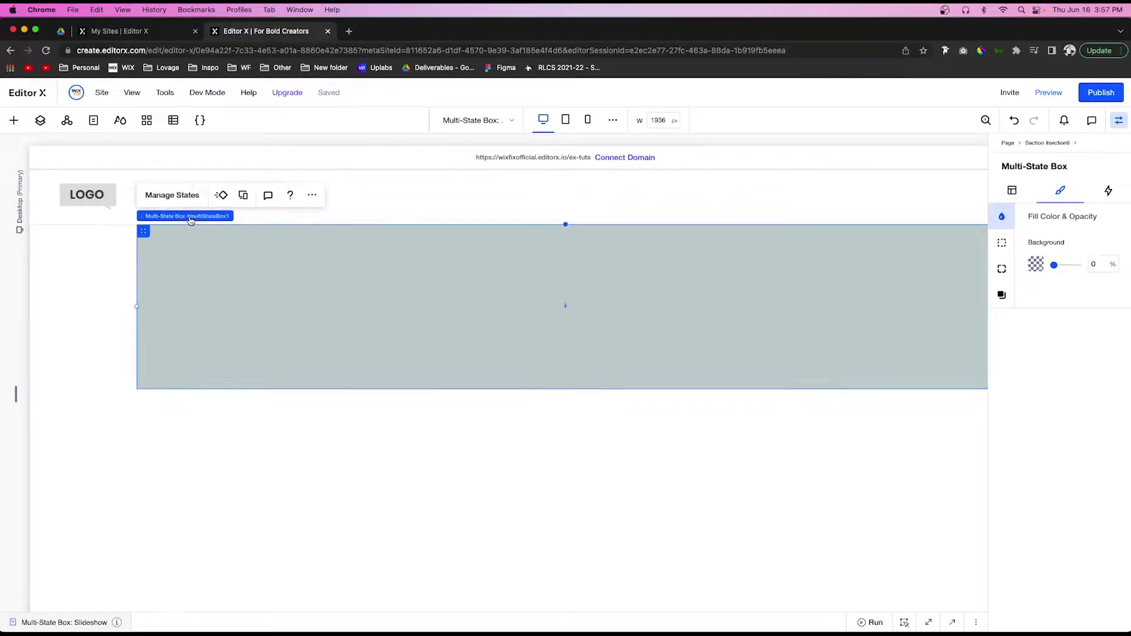
left_click(171, 195)
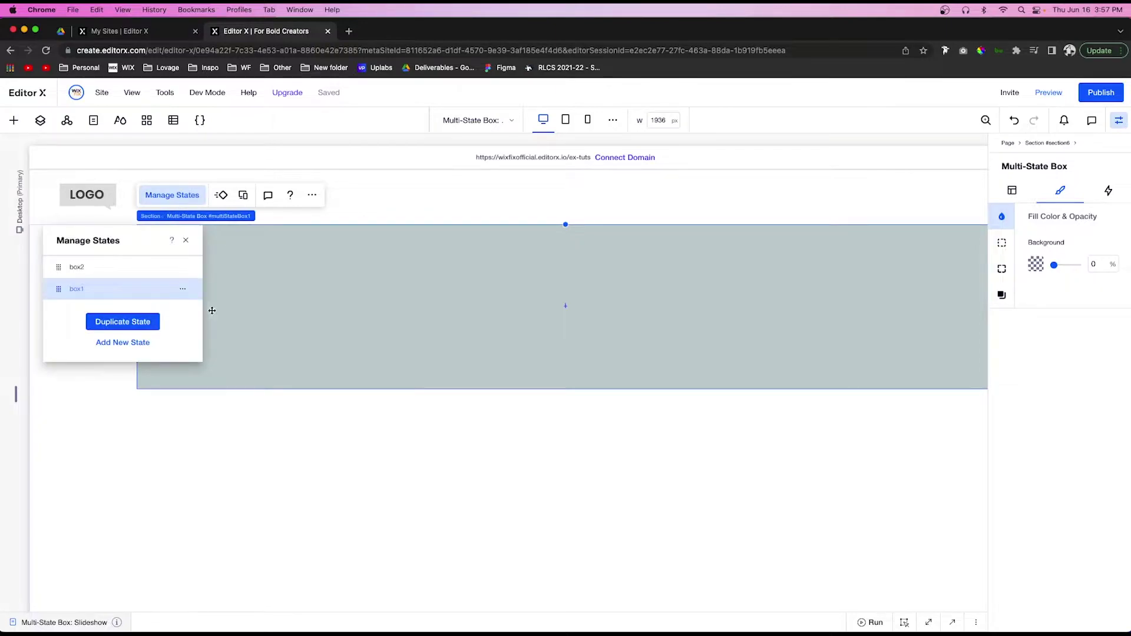
left_click(183, 292)
left_click(210, 308)
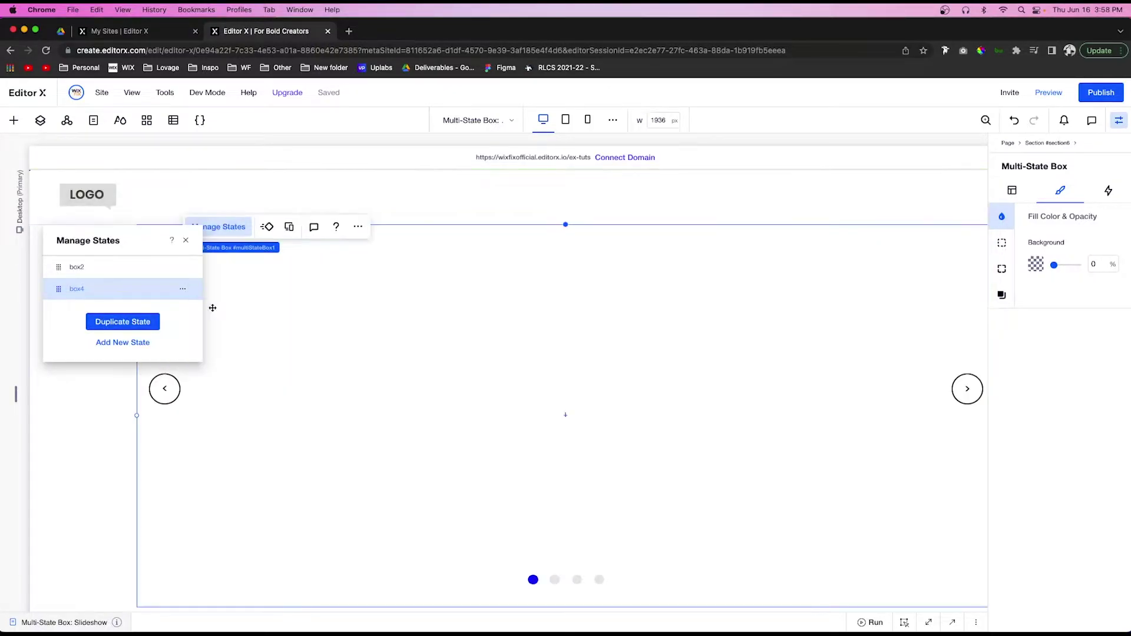
Step: Duplicate the mountain slide state to make four states in total
left_click(326, 311)
left_click(252, 266)
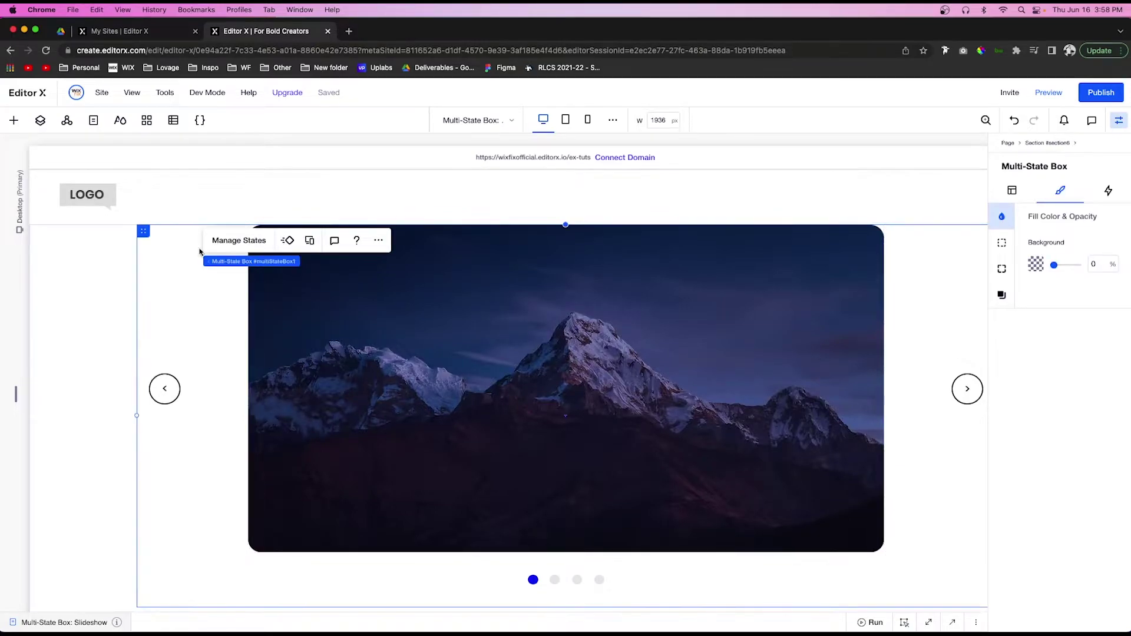
left_click(224, 241)
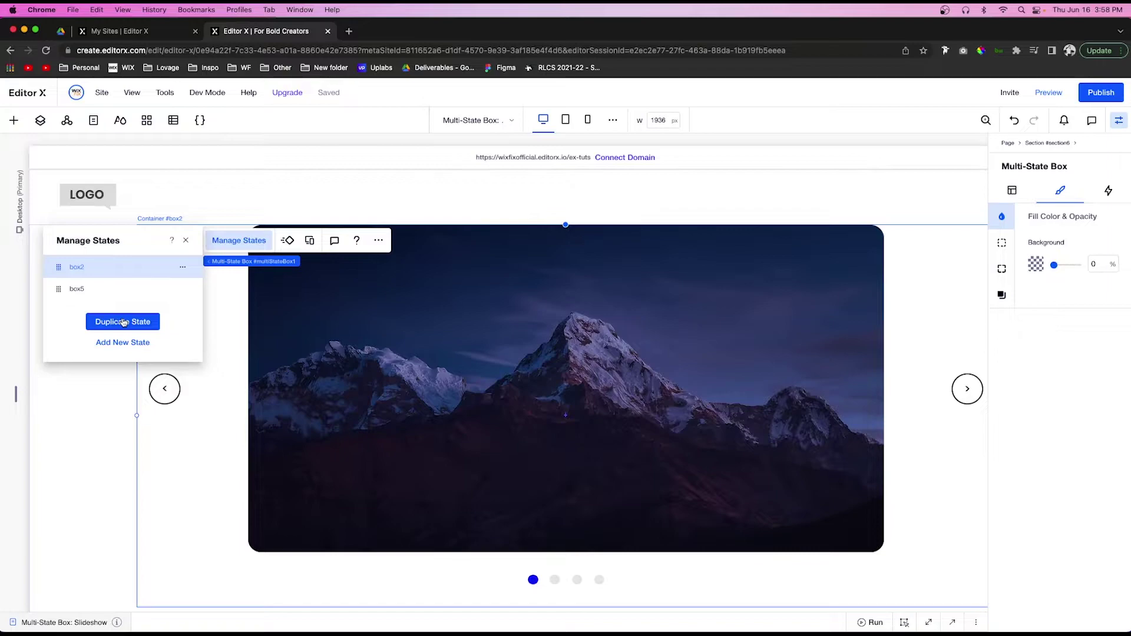
left_click(120, 322)
left_click(118, 343)
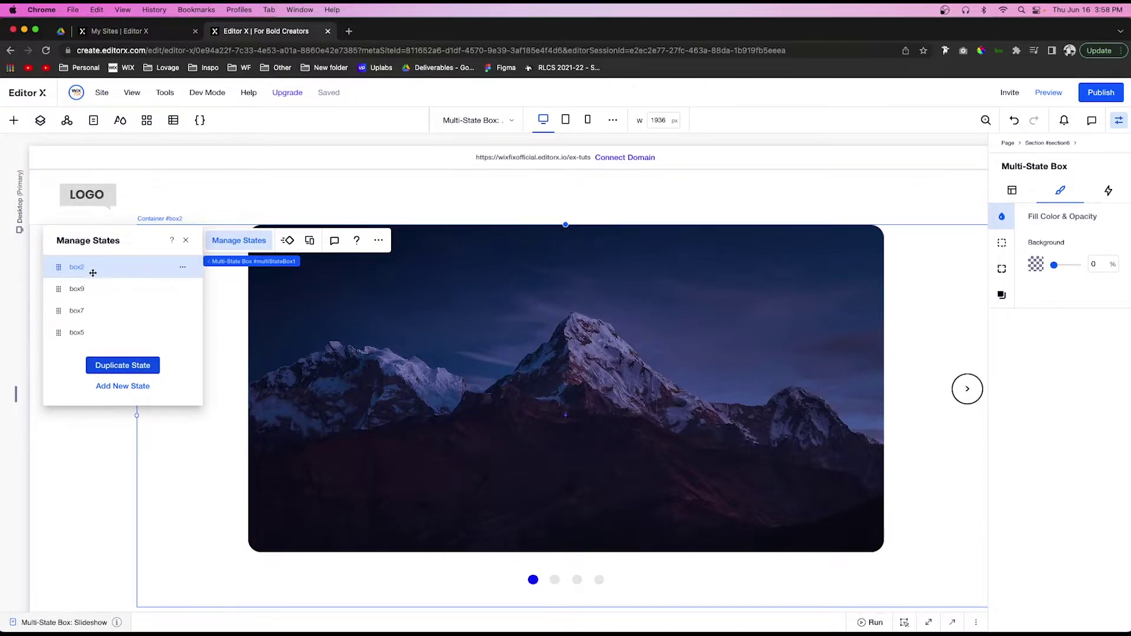
left_click_drag(88, 244, 157, 299)
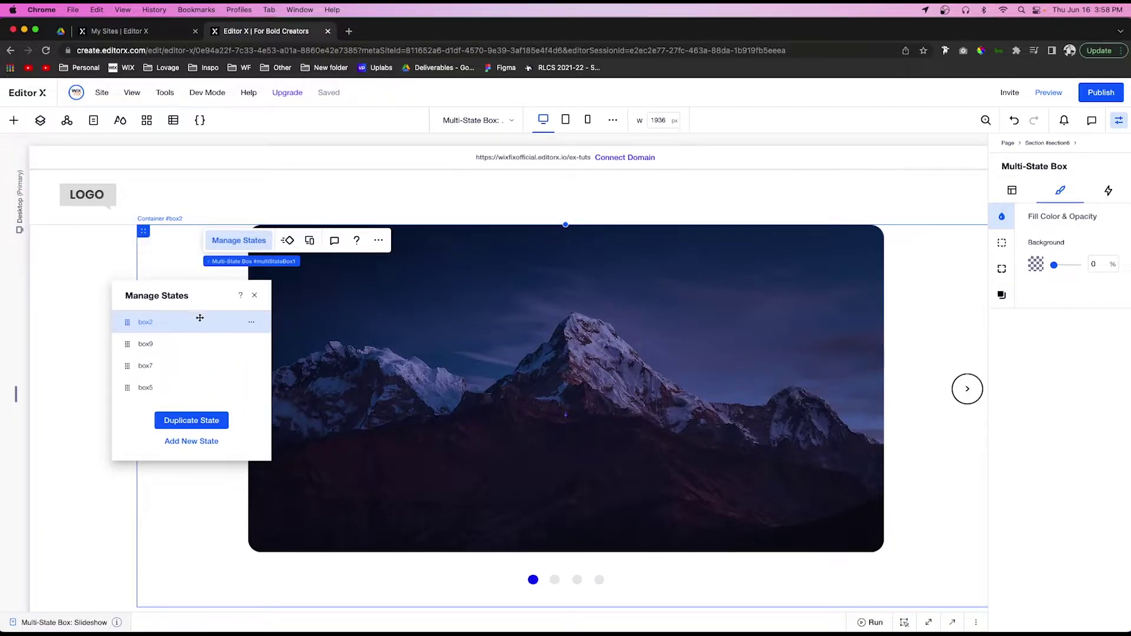
Step: Rename states box2 and box9 to 'one' and 'two'
left_click(252, 324)
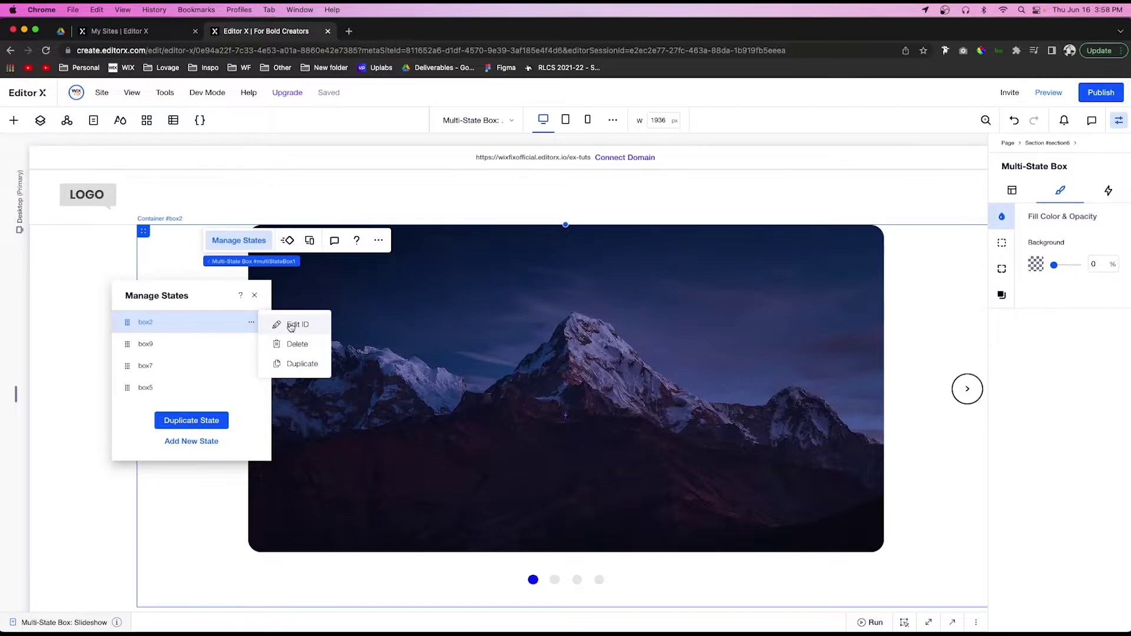
left_click(291, 326)
type("o")
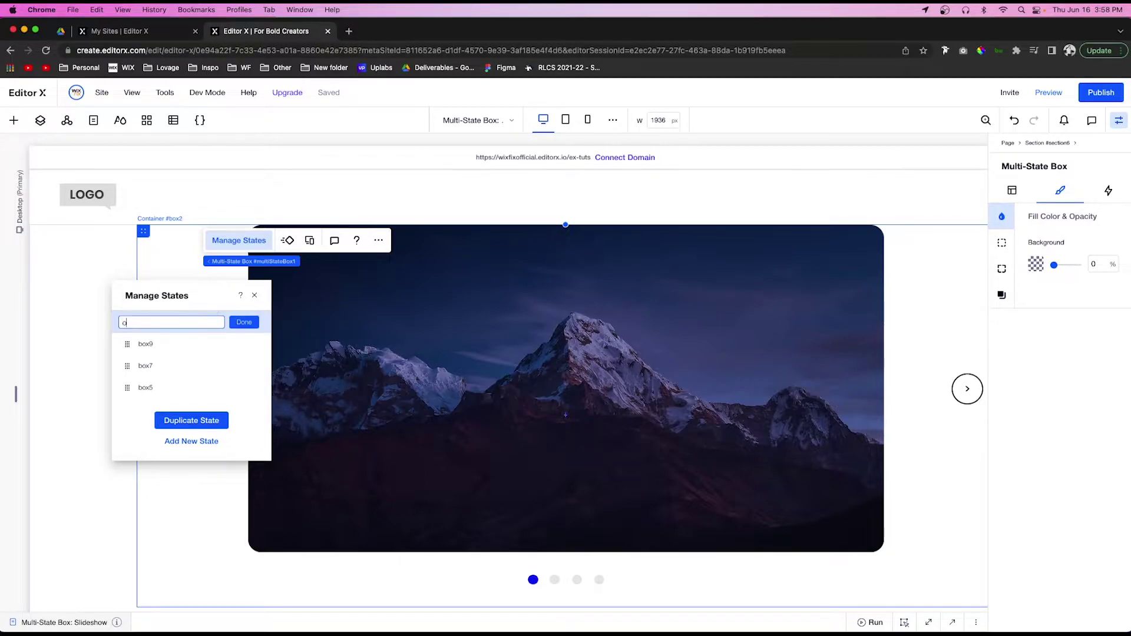
type("ne")
left_click(244, 322)
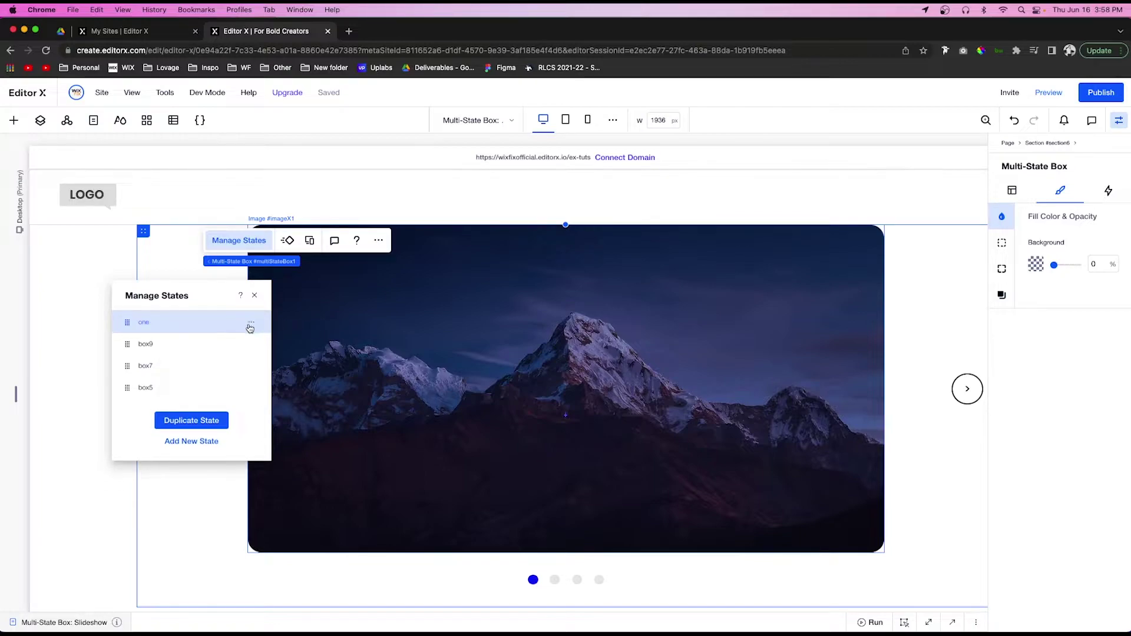
left_click(251, 347)
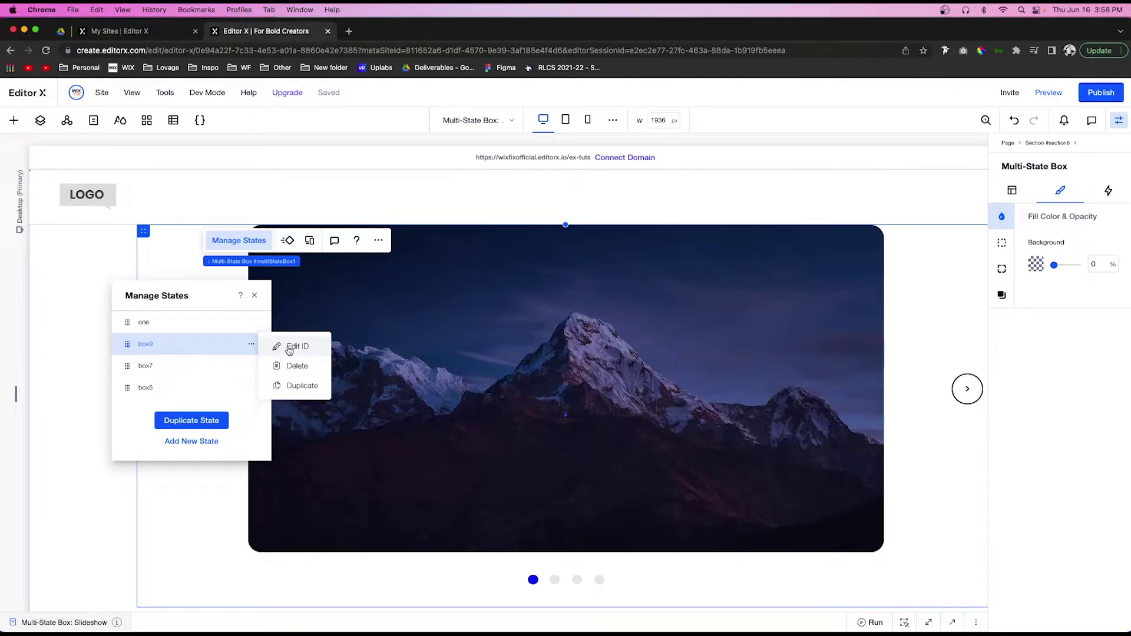
left_click(288, 346)
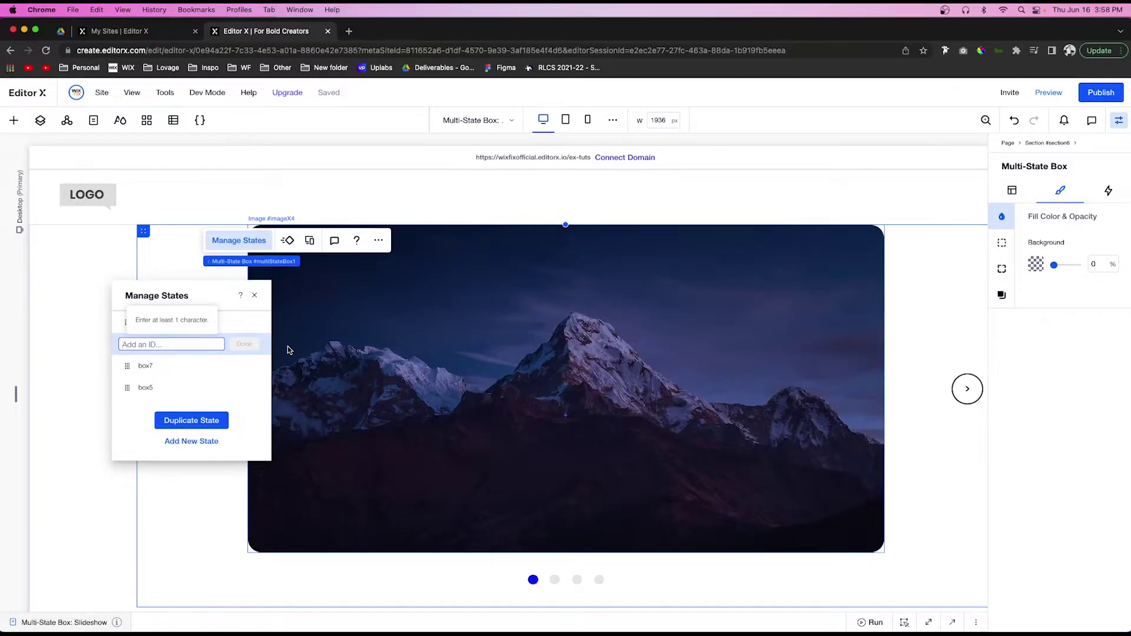
type("two")
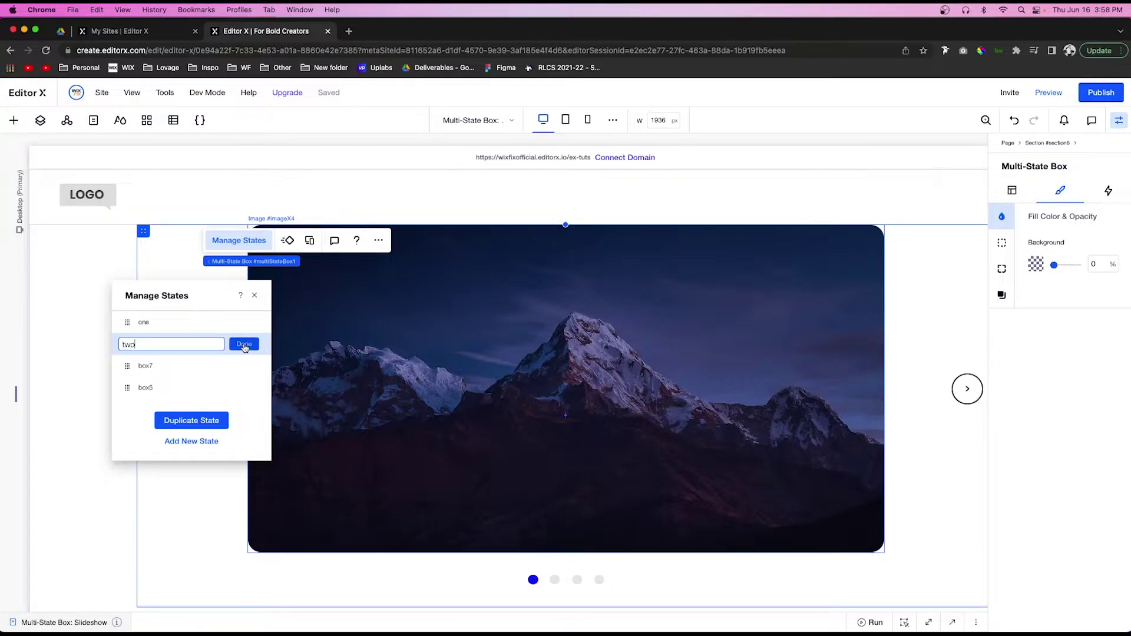
left_click(244, 346)
Step: Rename box7 and box5 to 'three' and 'four', then show state 'two' with the list closed
left_click(251, 368)
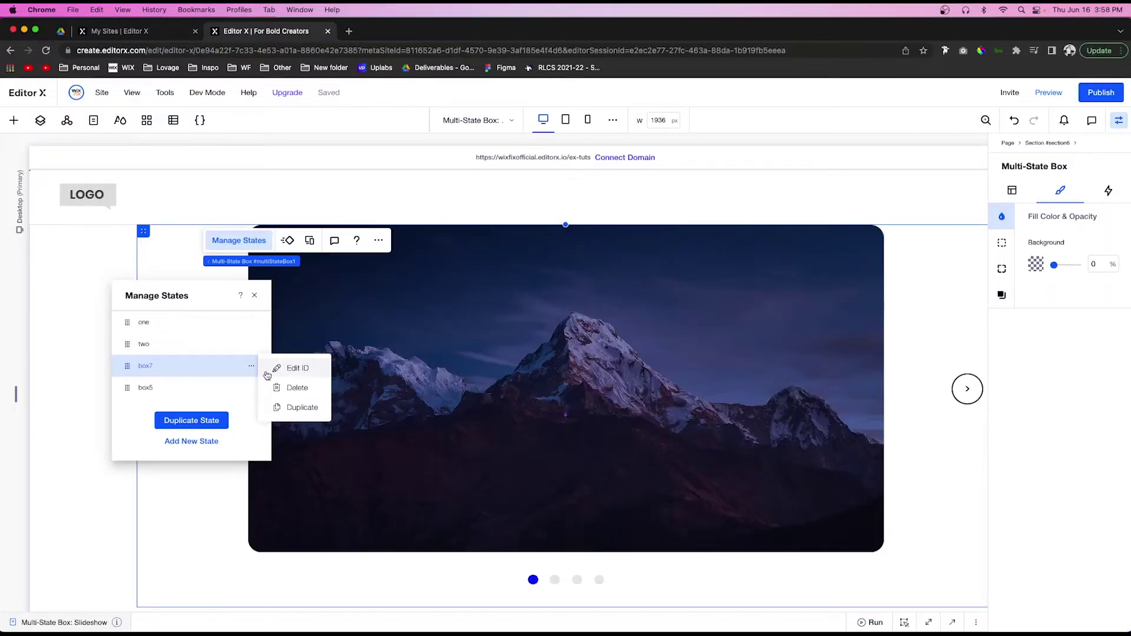
left_click(283, 374)
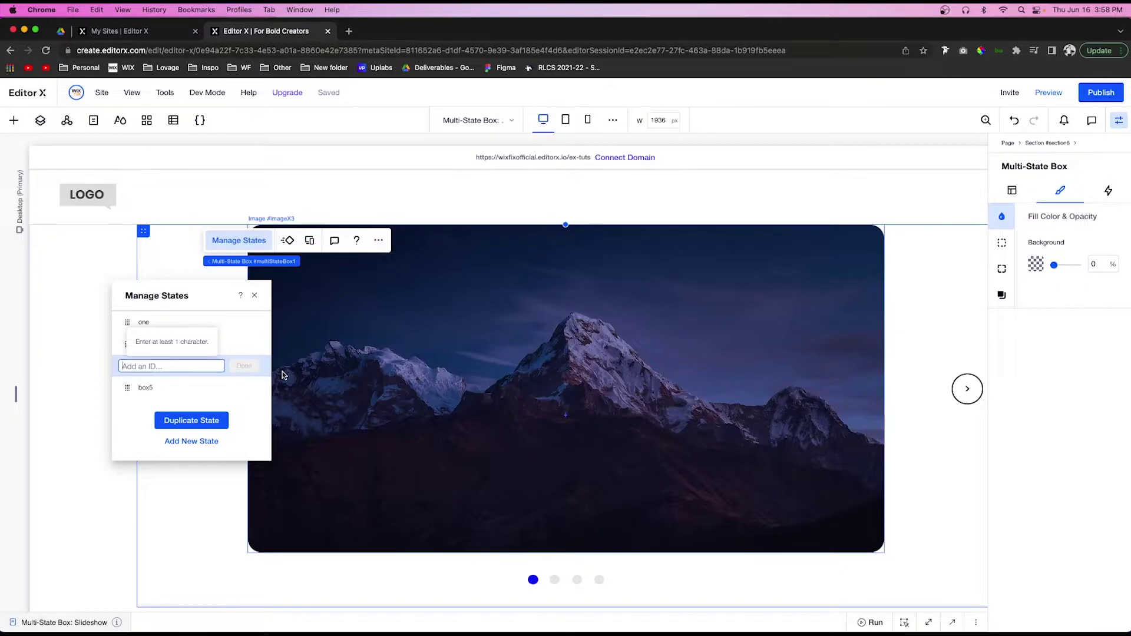
type("three")
left_click(244, 366)
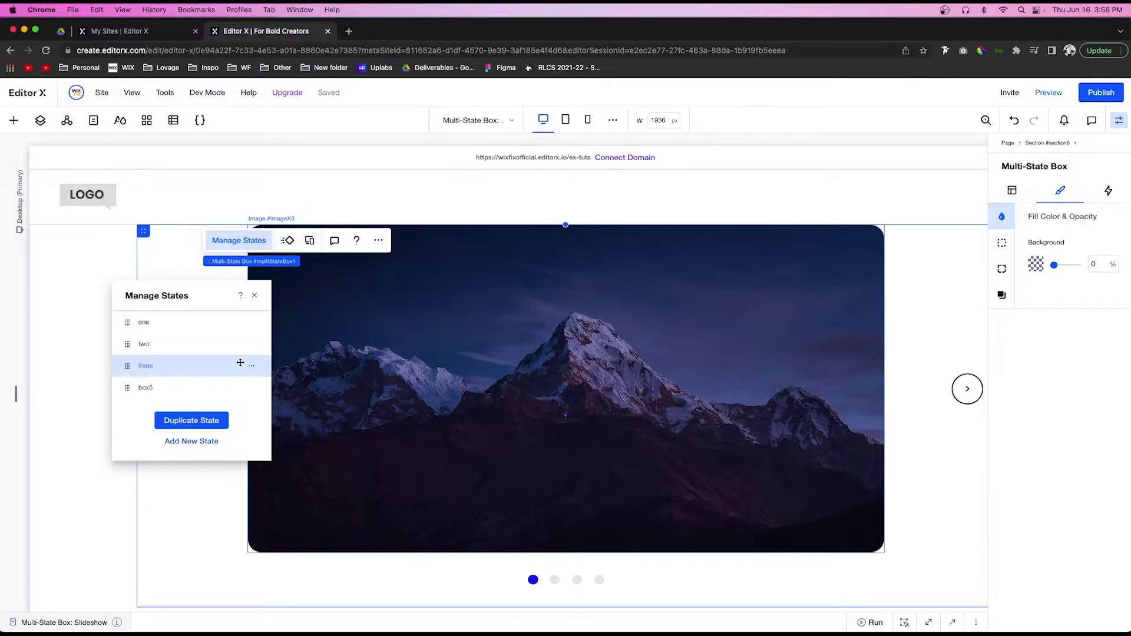
left_click(251, 389)
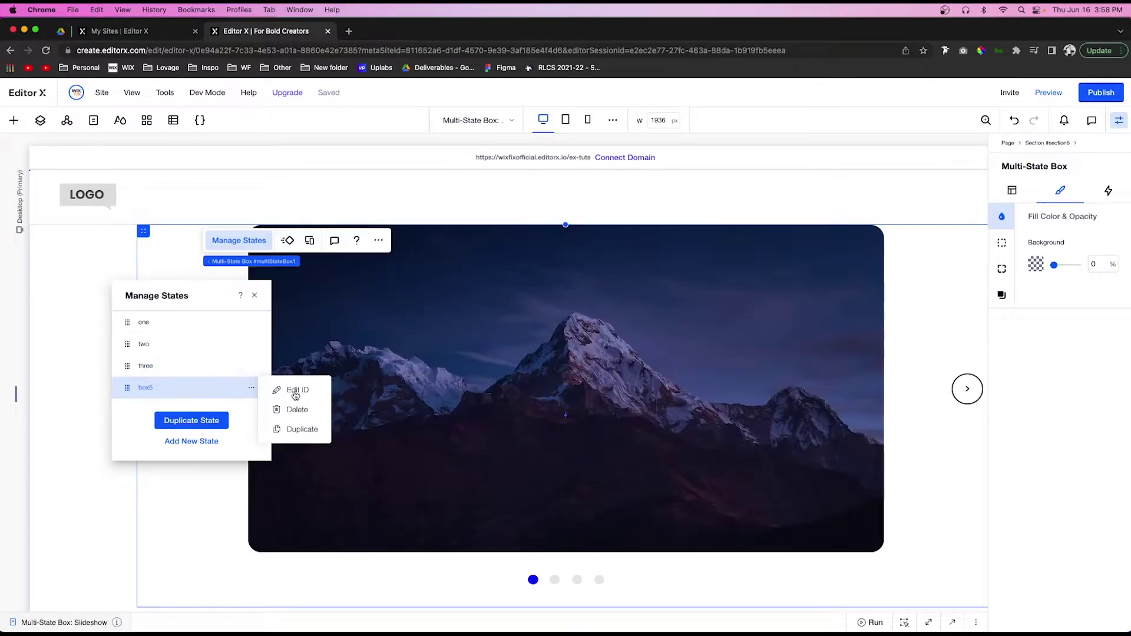
left_click(295, 394)
type("four")
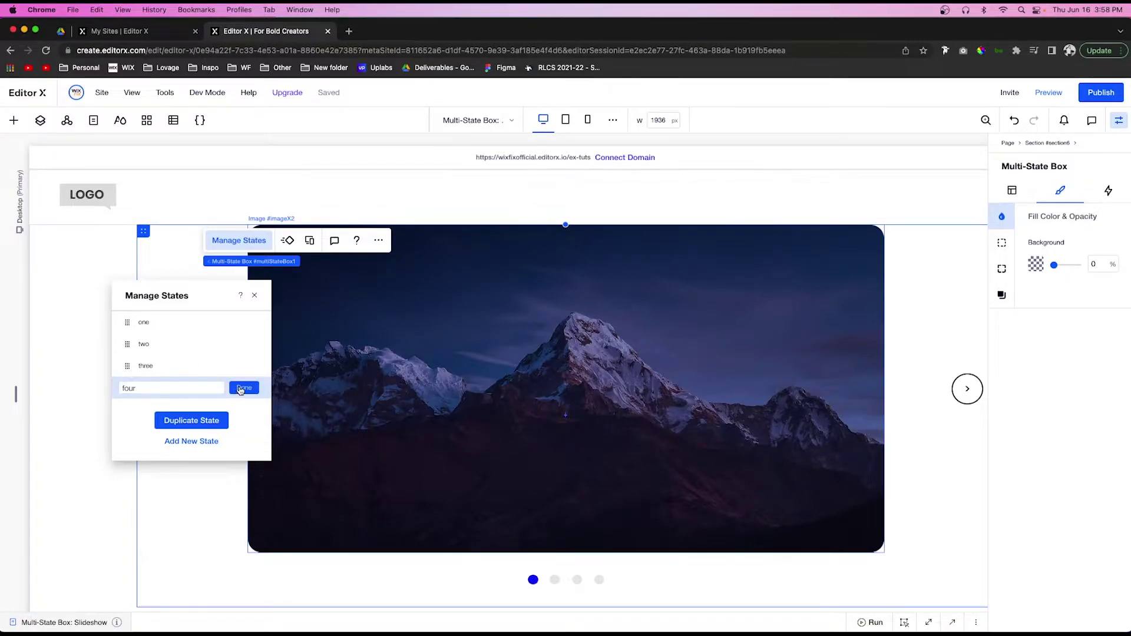
left_click(243, 388)
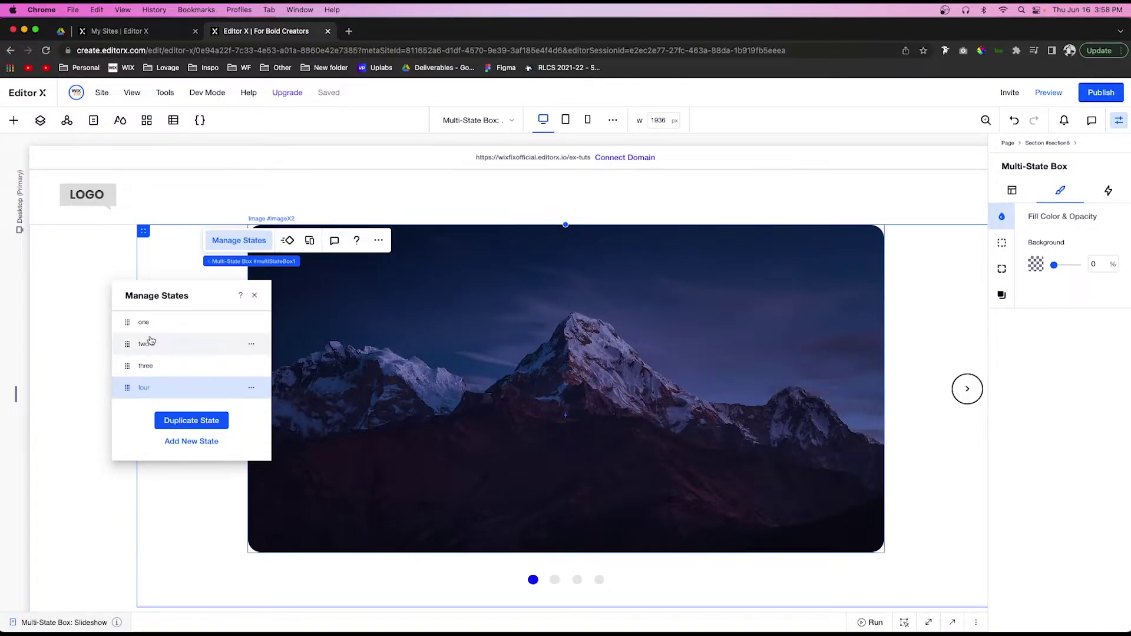
left_click(158, 344)
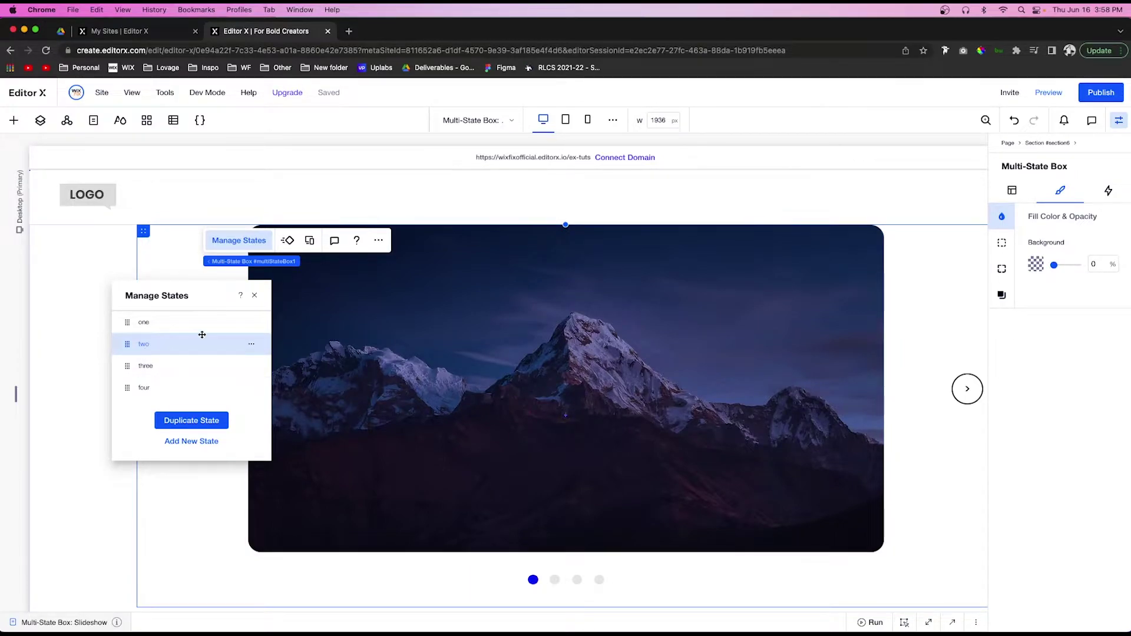
left_click(255, 296)
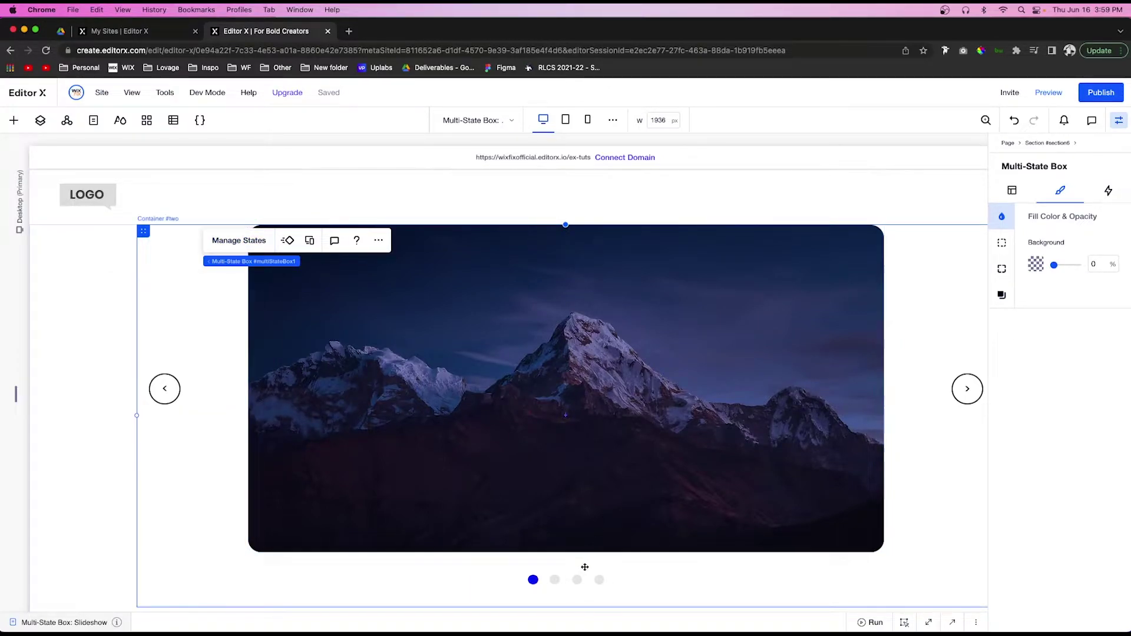
Step: Turn the second slide's first indicator dot light grey
left_click(533, 580)
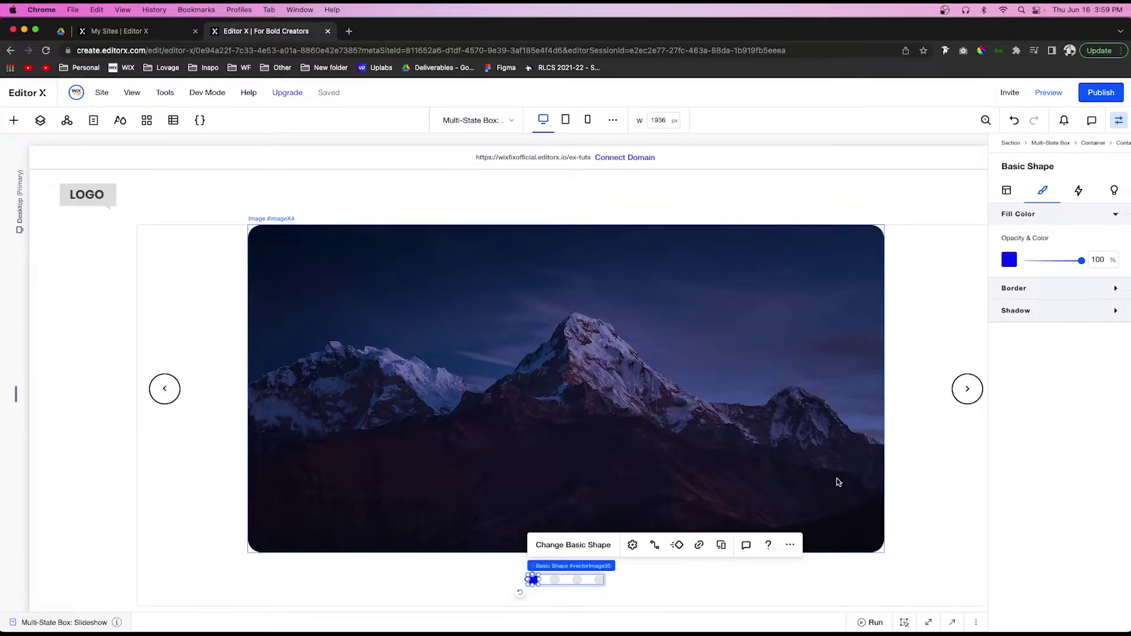
left_click(1009, 259)
left_click(678, 470)
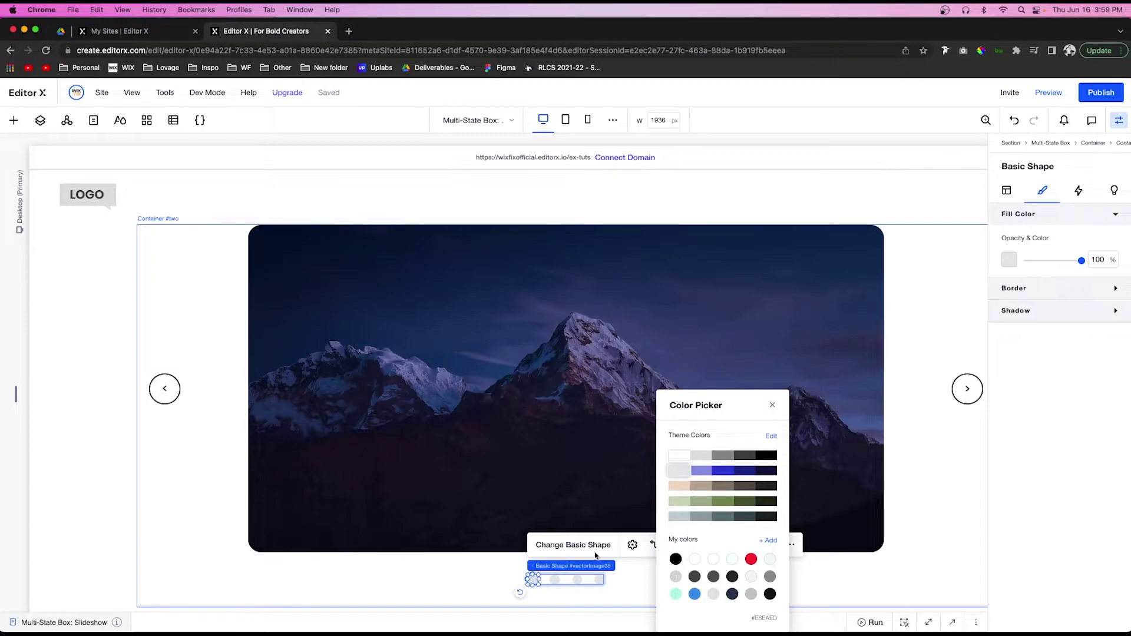
left_click(557, 581)
Step: Make the second dot blue and bring up the media library to replace the slide image
left_click(555, 579)
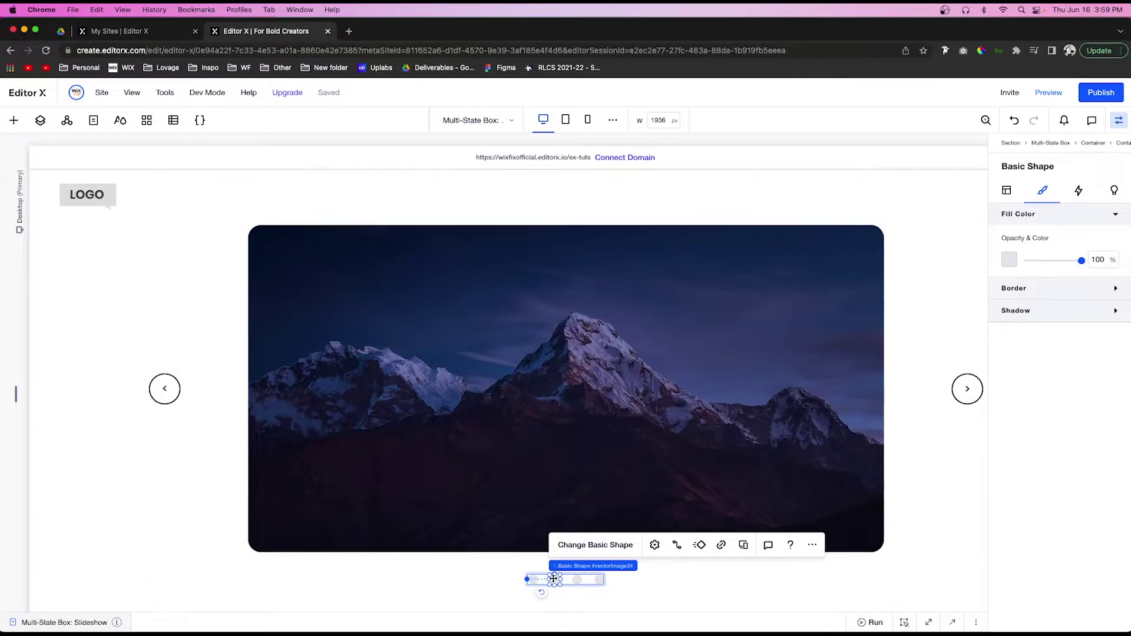
left_click(1009, 261)
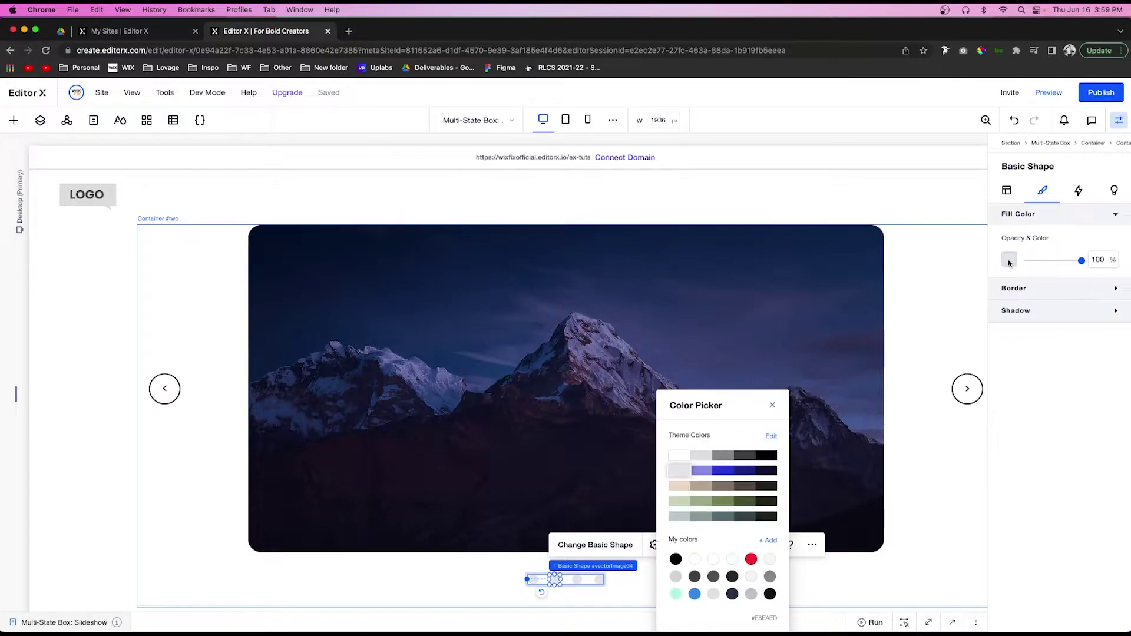
left_click(701, 470)
left_click(723, 470)
left_click(514, 373)
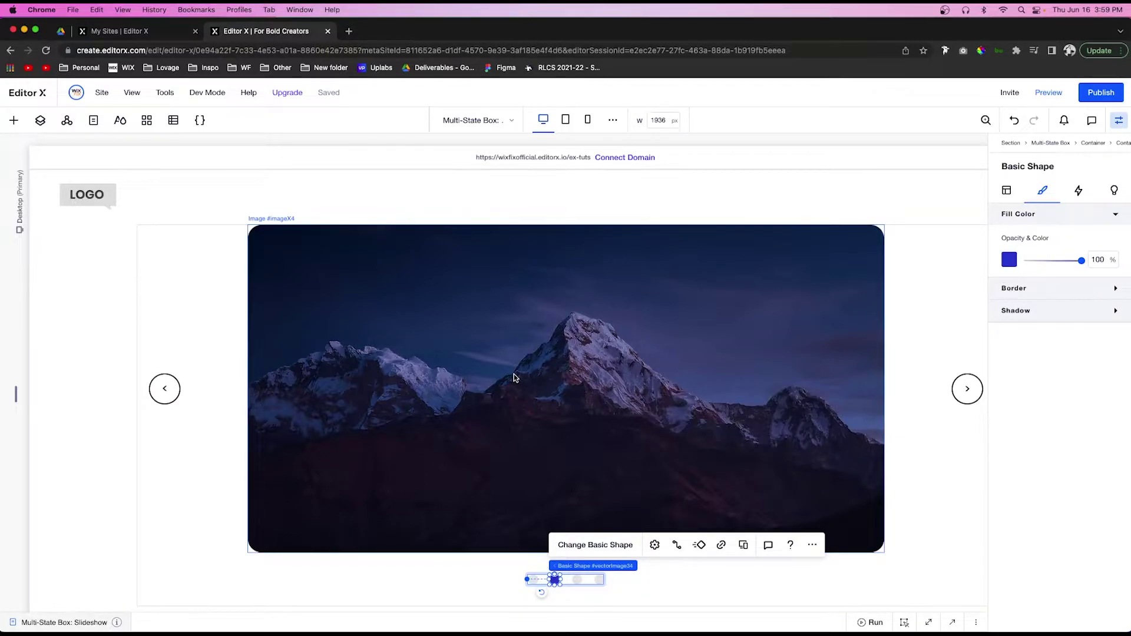
left_click(514, 374)
left_click(524, 350)
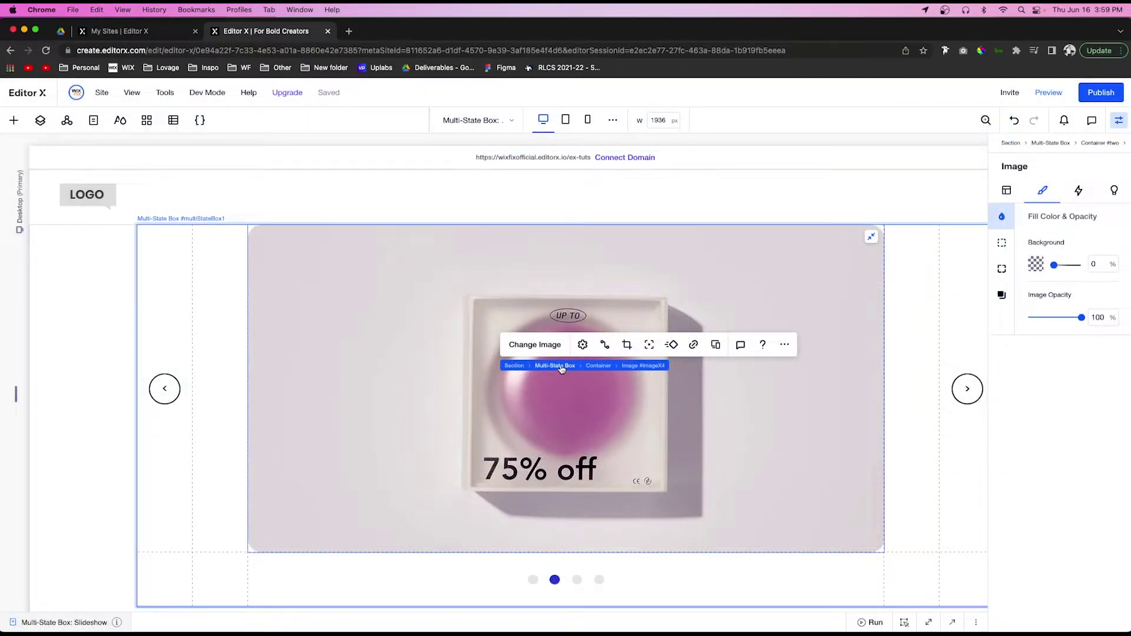
Step: Switch the slideshow to state 'three' and turn its first dot light grey
left_click(553, 366)
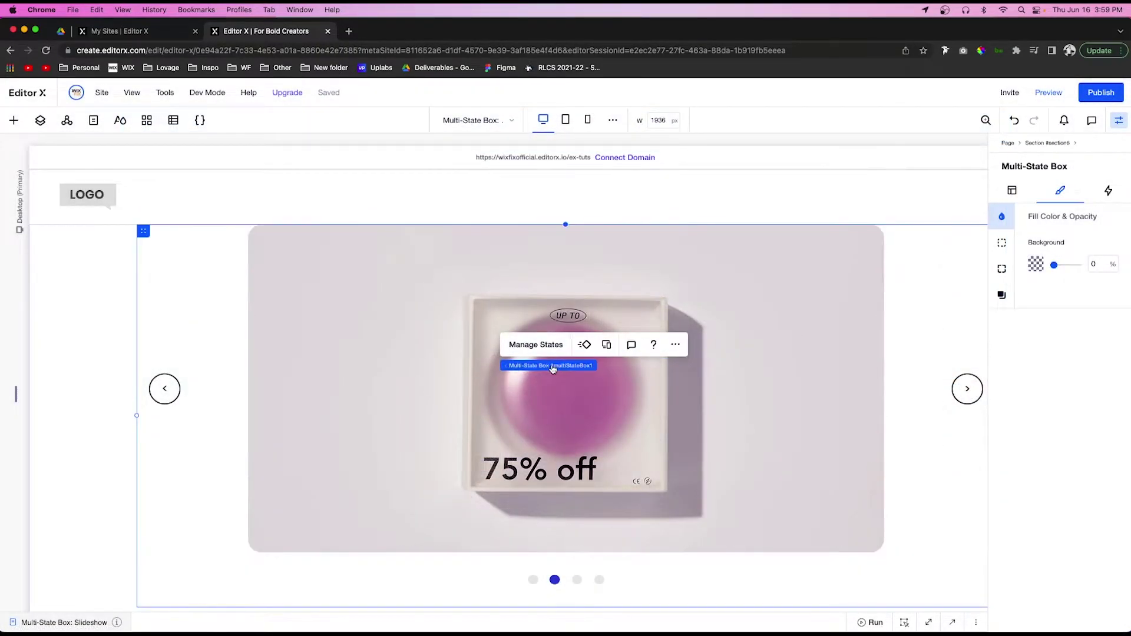
left_click(528, 347)
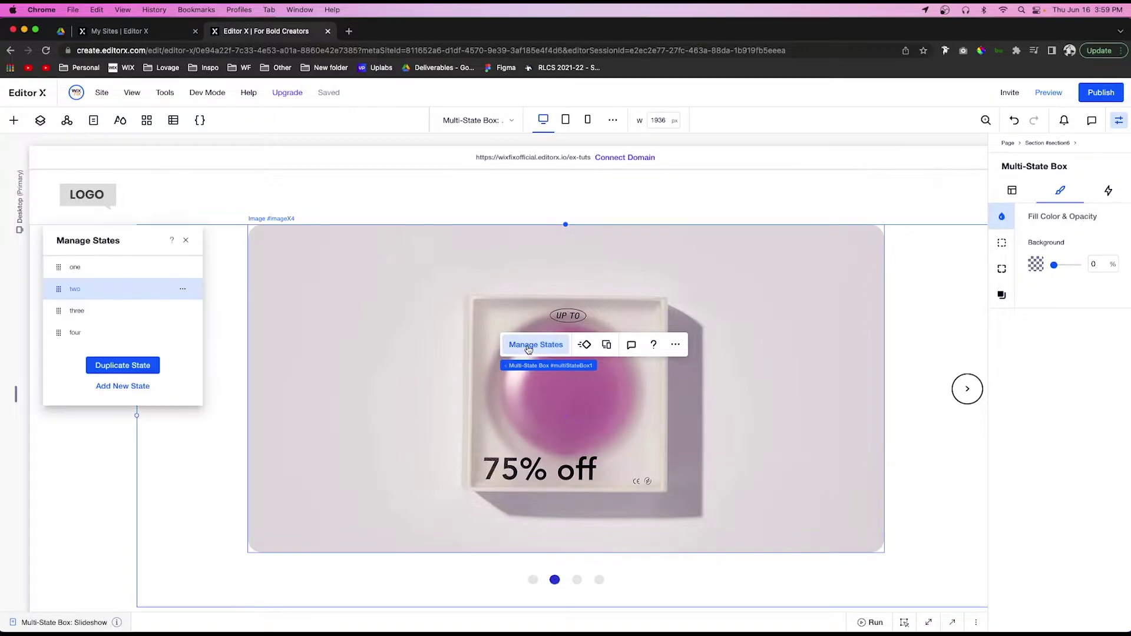
left_click(124, 311)
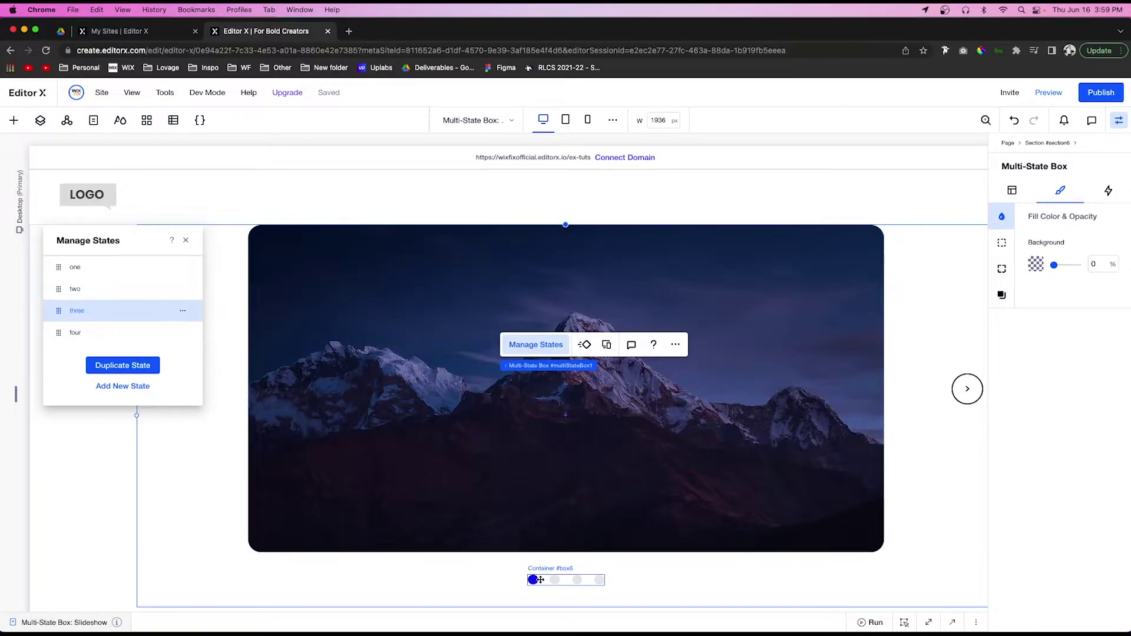
left_click(533, 580)
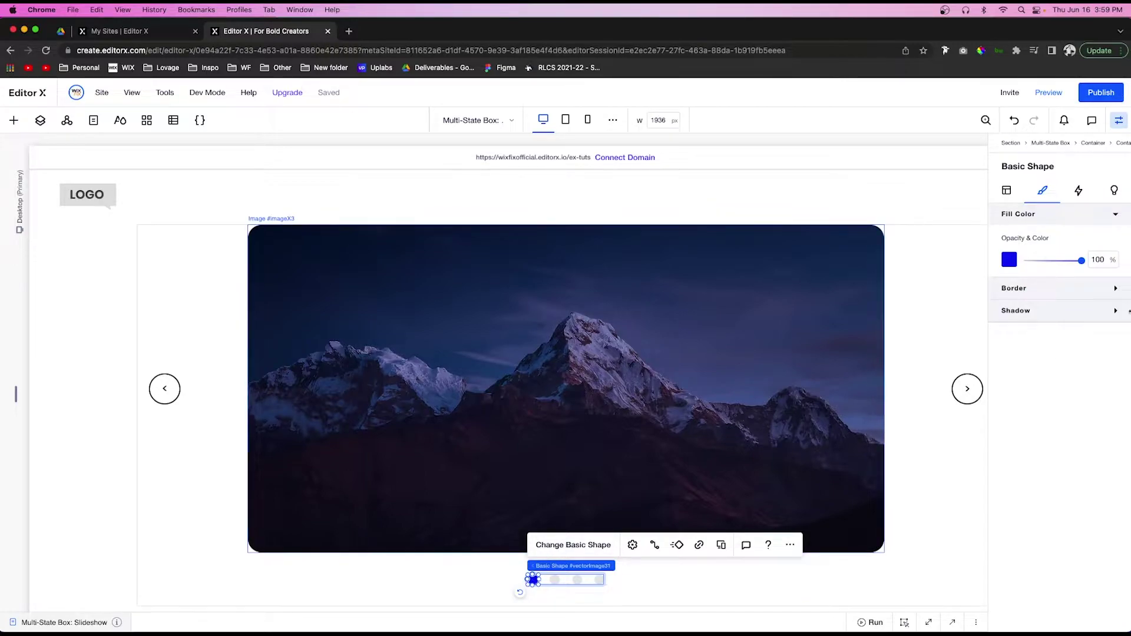
left_click(1009, 259)
left_click(679, 470)
left_click(578, 580)
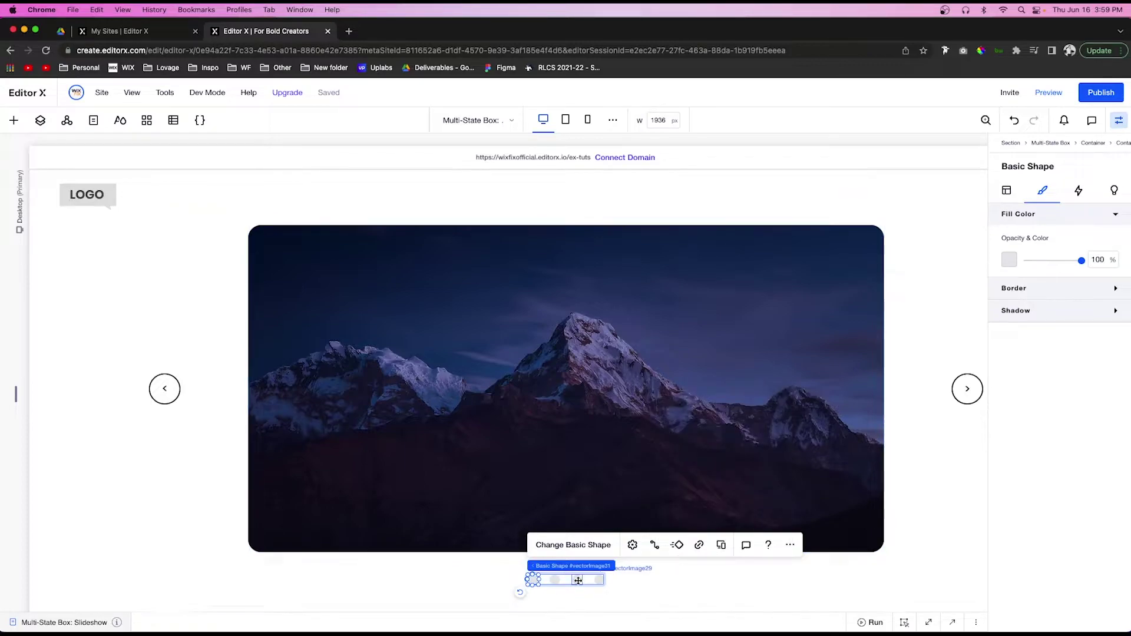
Step: Make the third dot blue and bring up the media library to replace the image
left_click(578, 580)
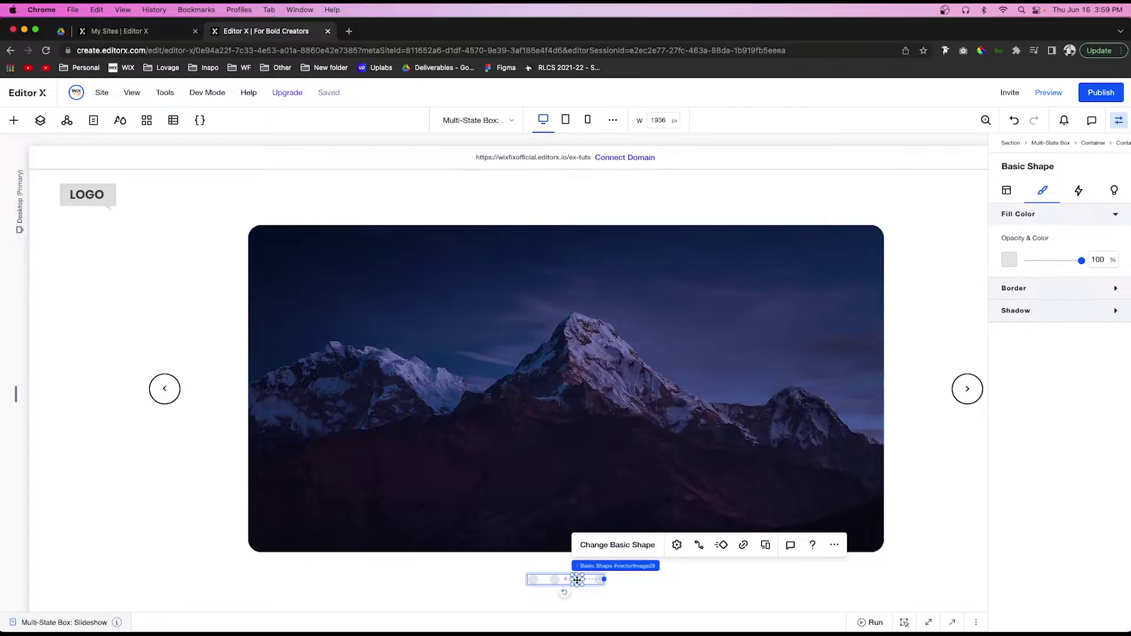
left_click(1008, 261)
left_click(717, 475)
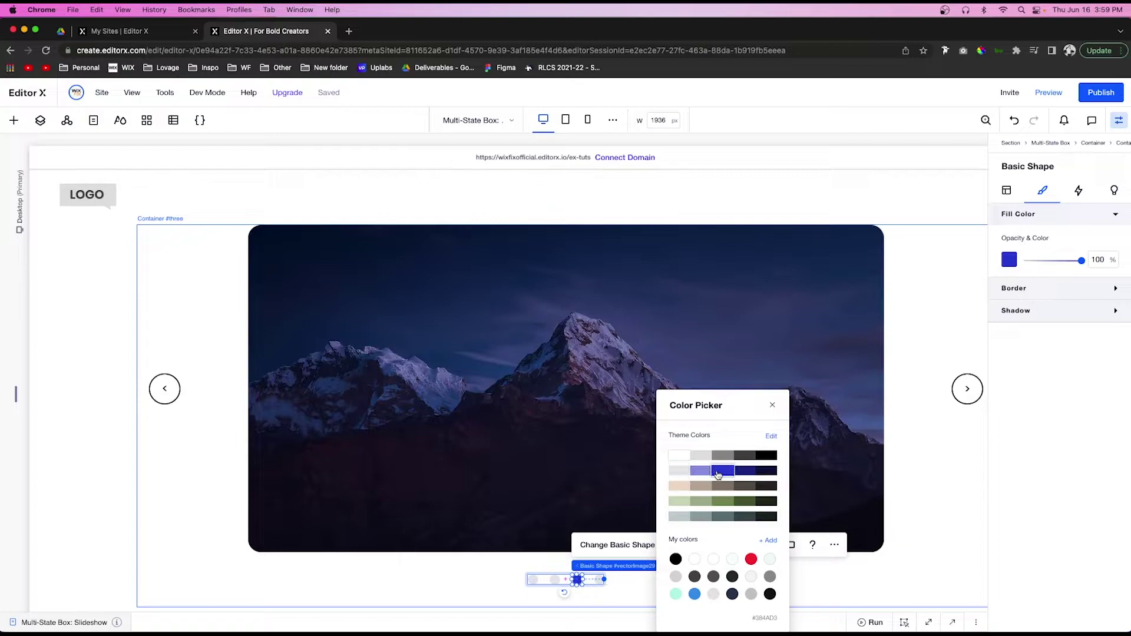
left_click(548, 397)
left_click(517, 400)
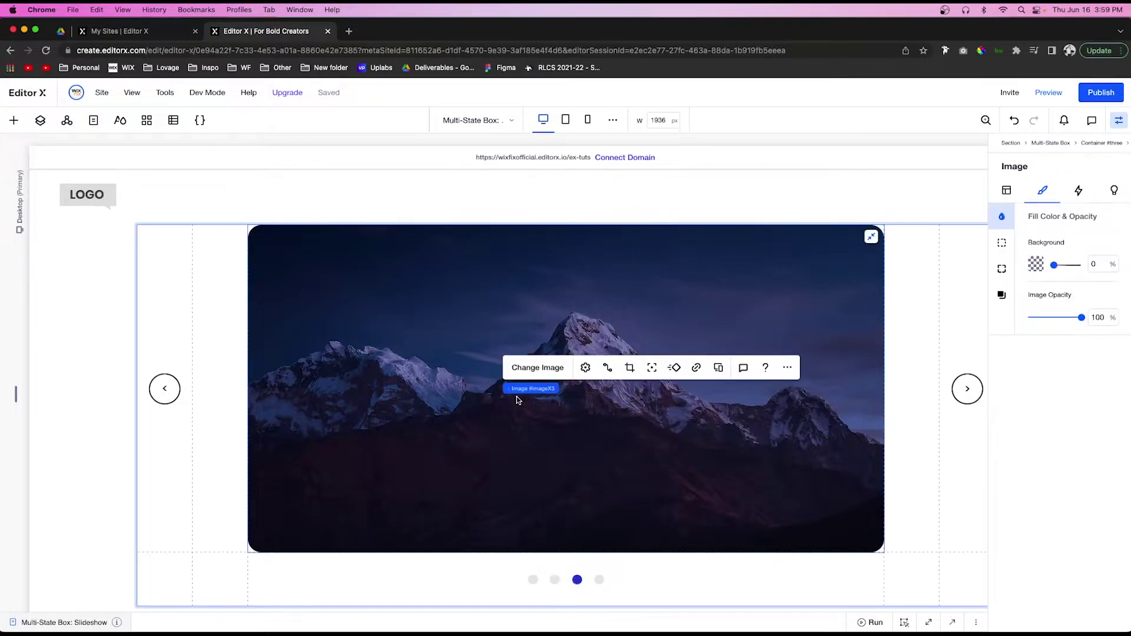
left_click(536, 368)
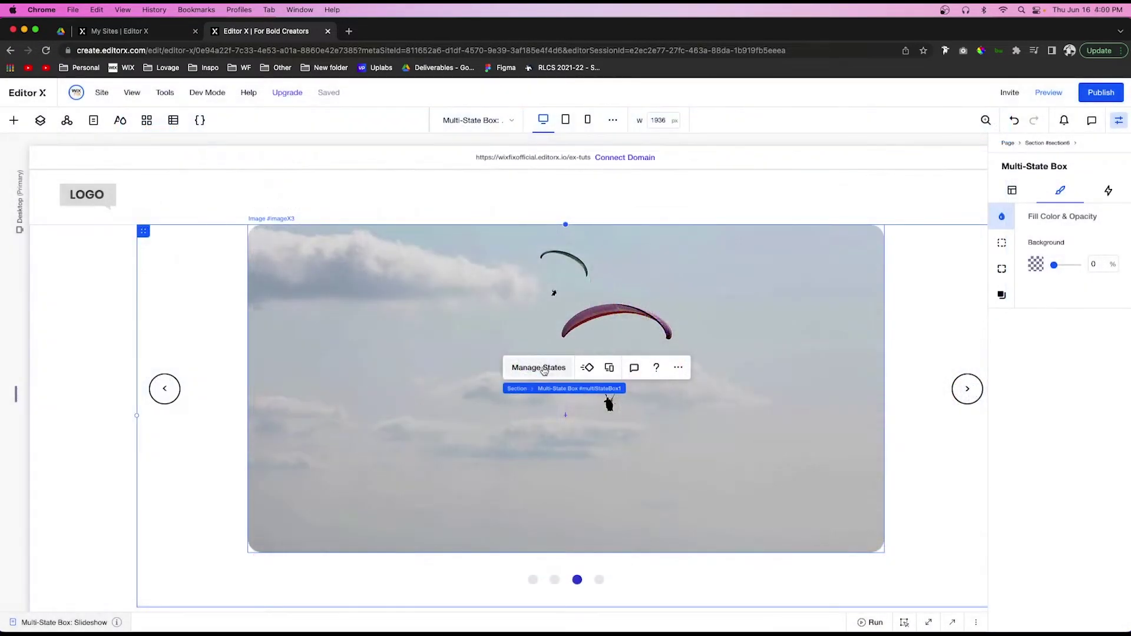
Step: Switch the slideshow to state 'four' and turn its first dot light grey
left_click(539, 367)
left_click(127, 333)
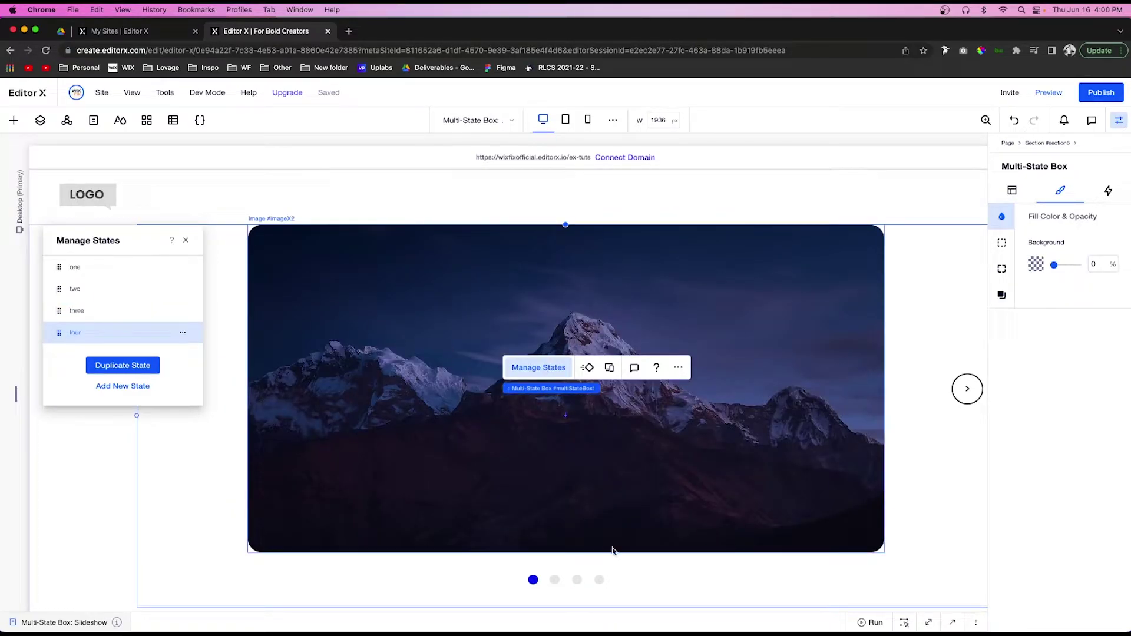
left_click(533, 580)
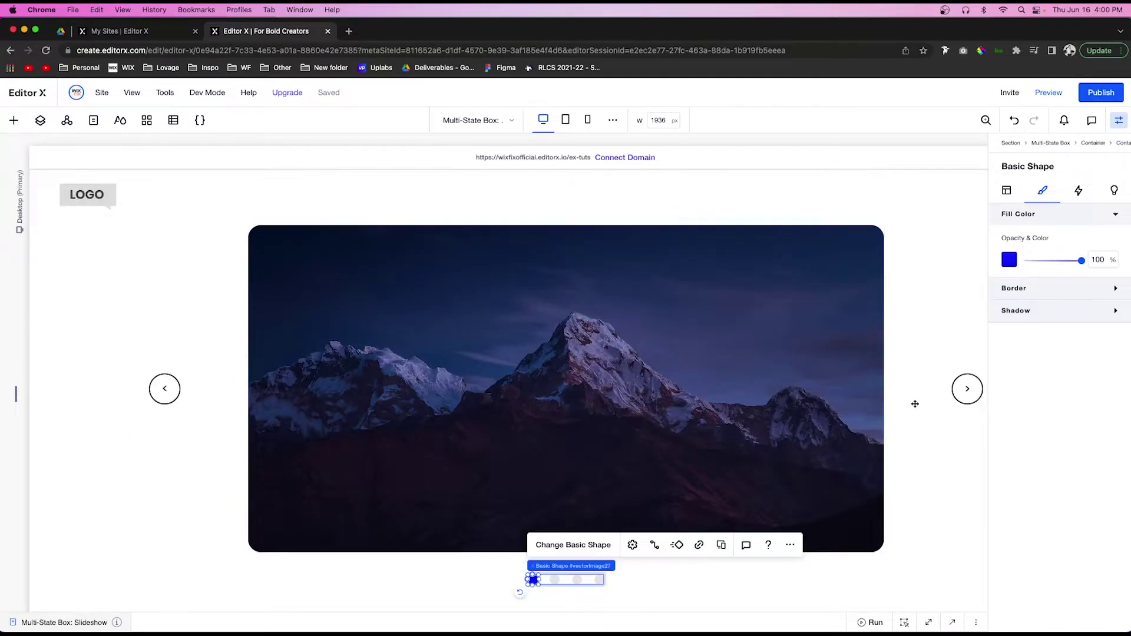
left_click(1009, 260)
left_click(745, 470)
left_click(674, 471)
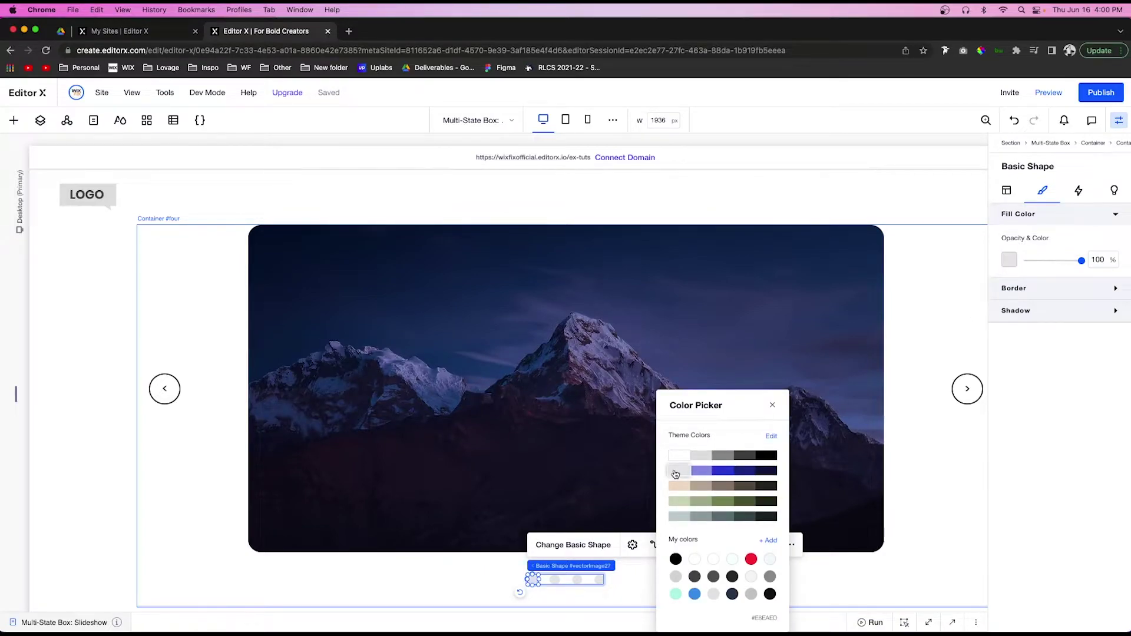
left_click(594, 583)
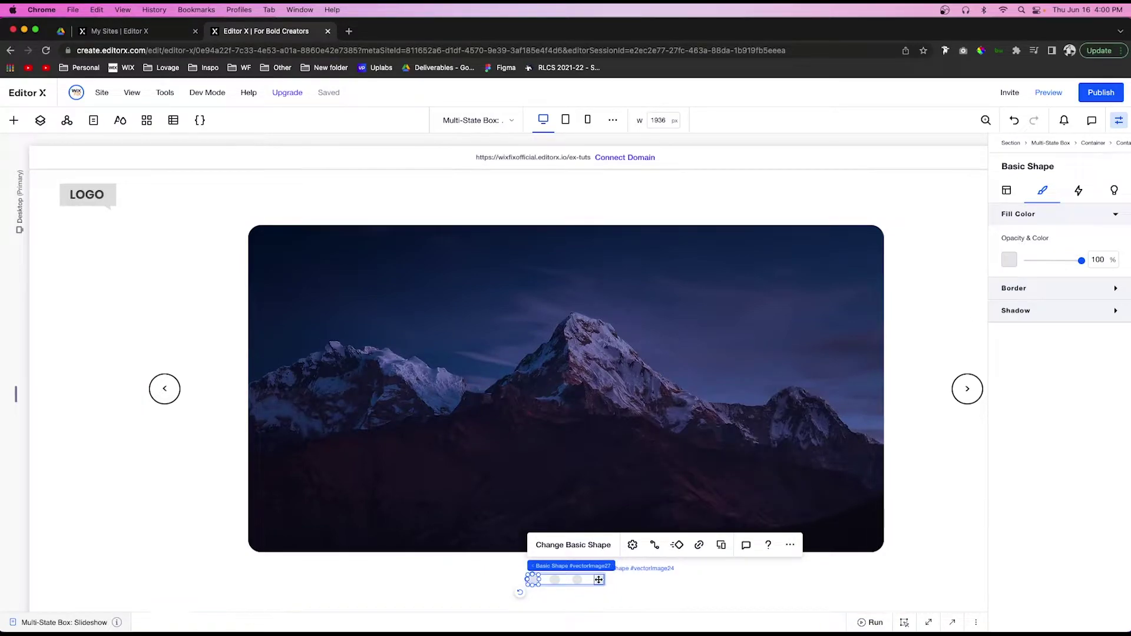
Step: Make the fourth dot blue and bring up the media library for the beach photo
left_click(600, 580)
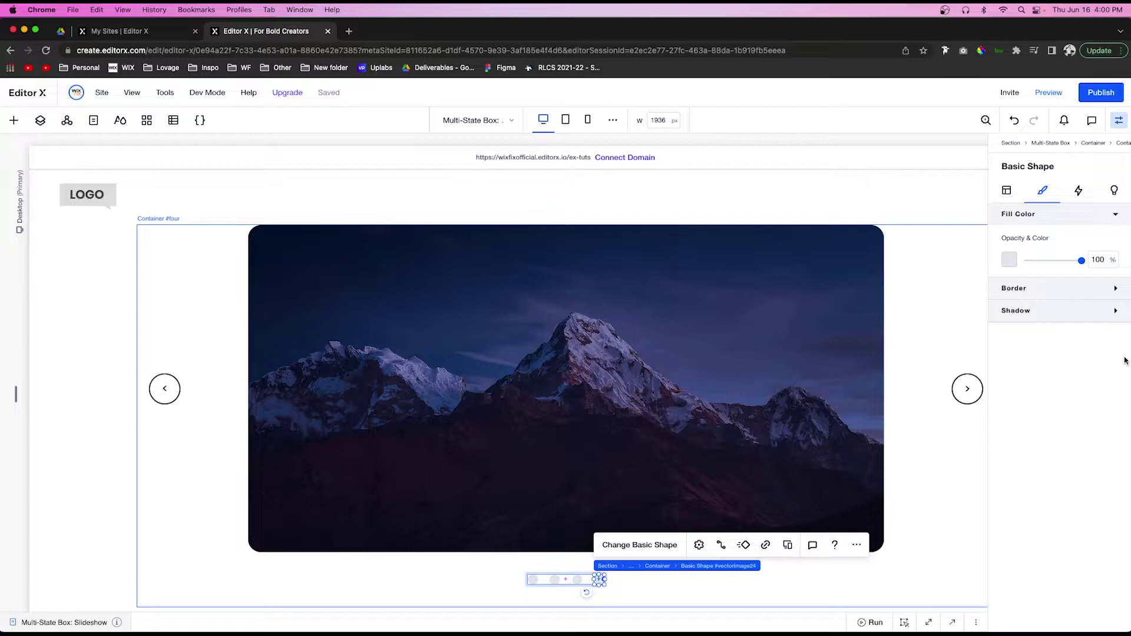
left_click(1009, 260)
left_click(724, 471)
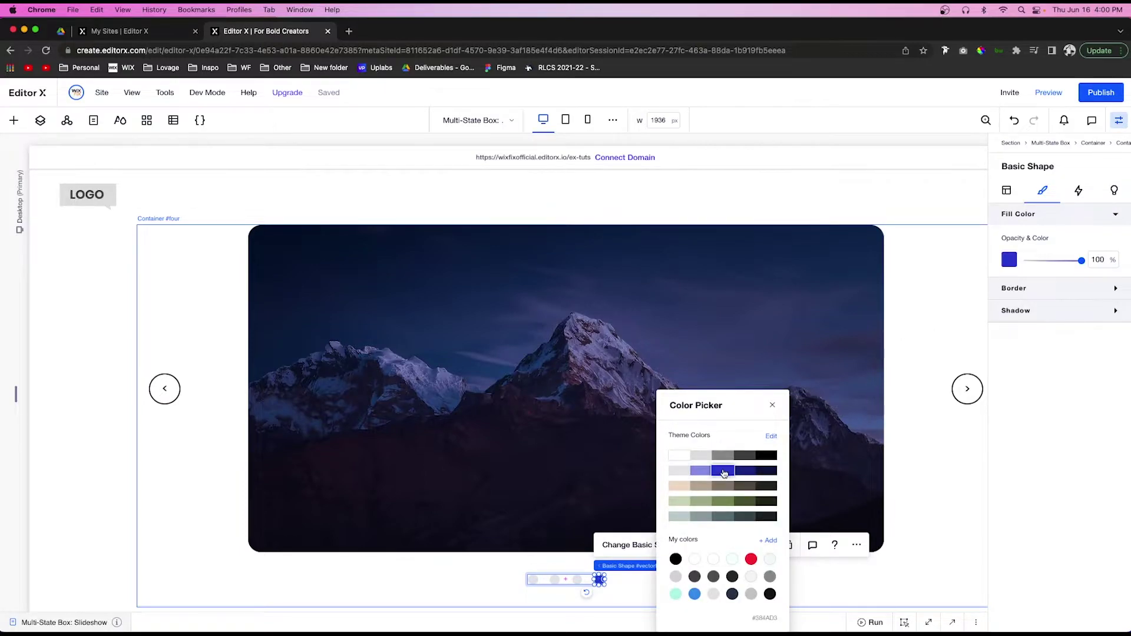
left_click(939, 468)
left_click(695, 372)
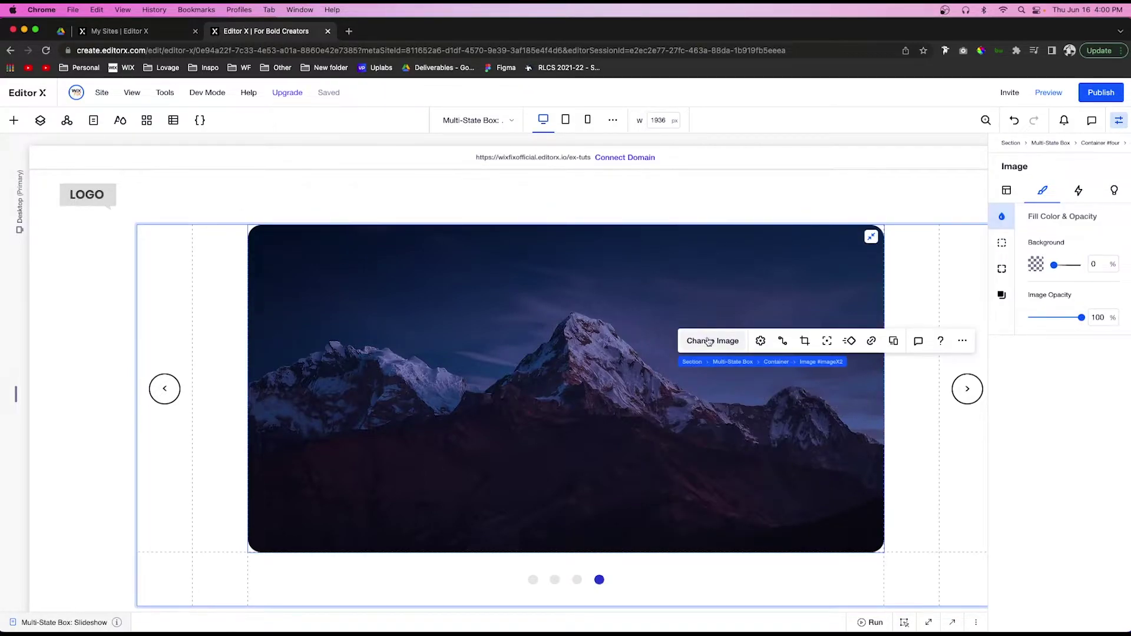
left_click(709, 340)
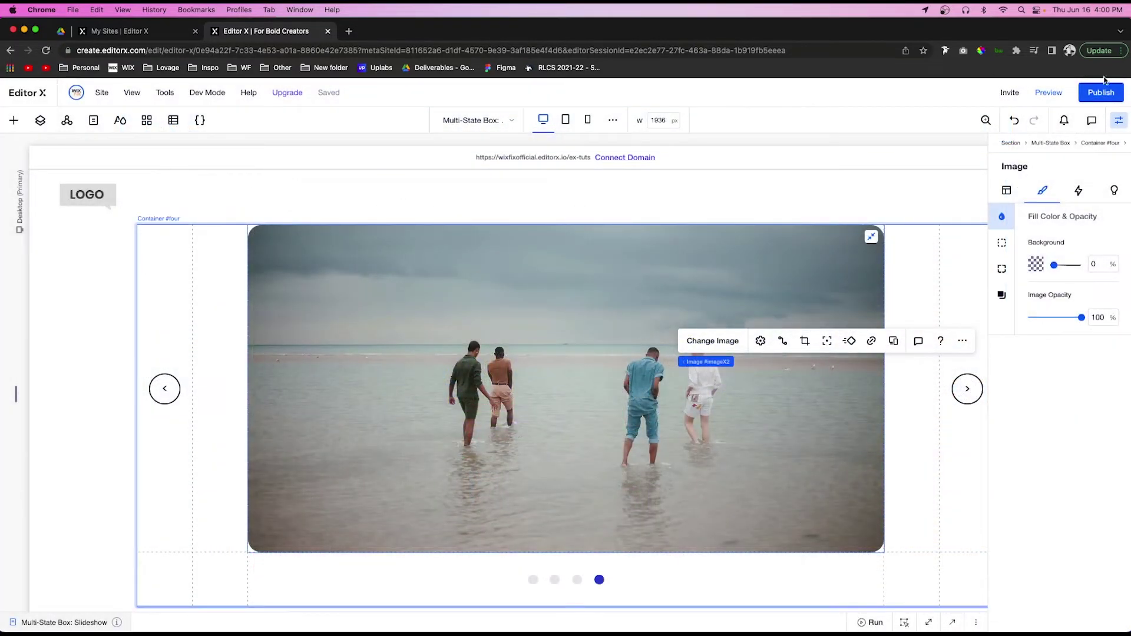
left_click(1047, 94)
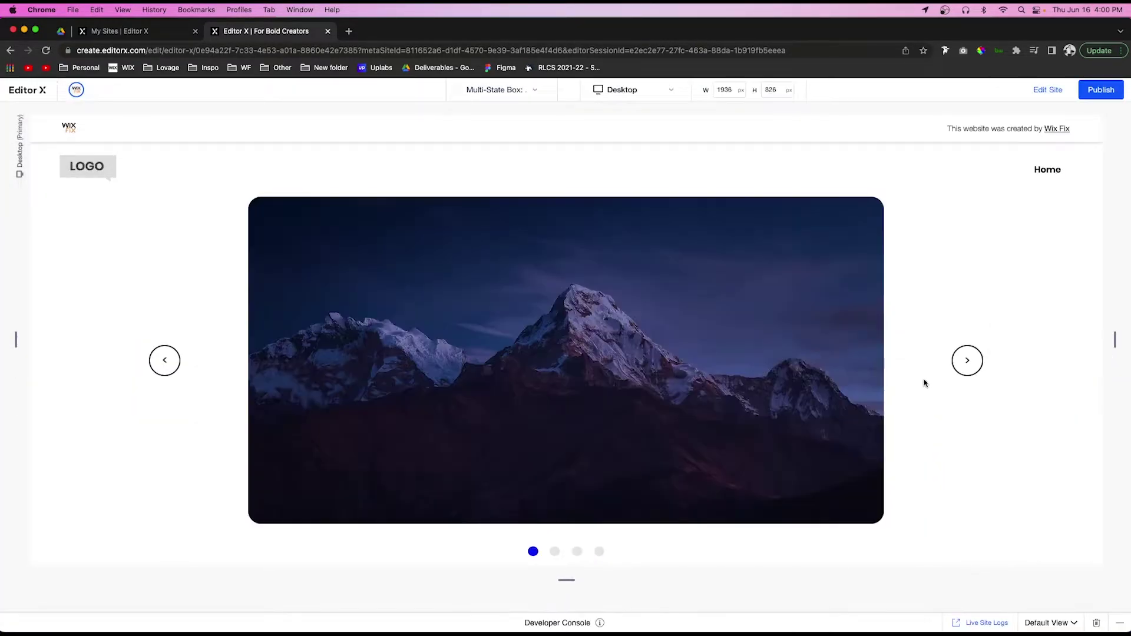
left_click(967, 365)
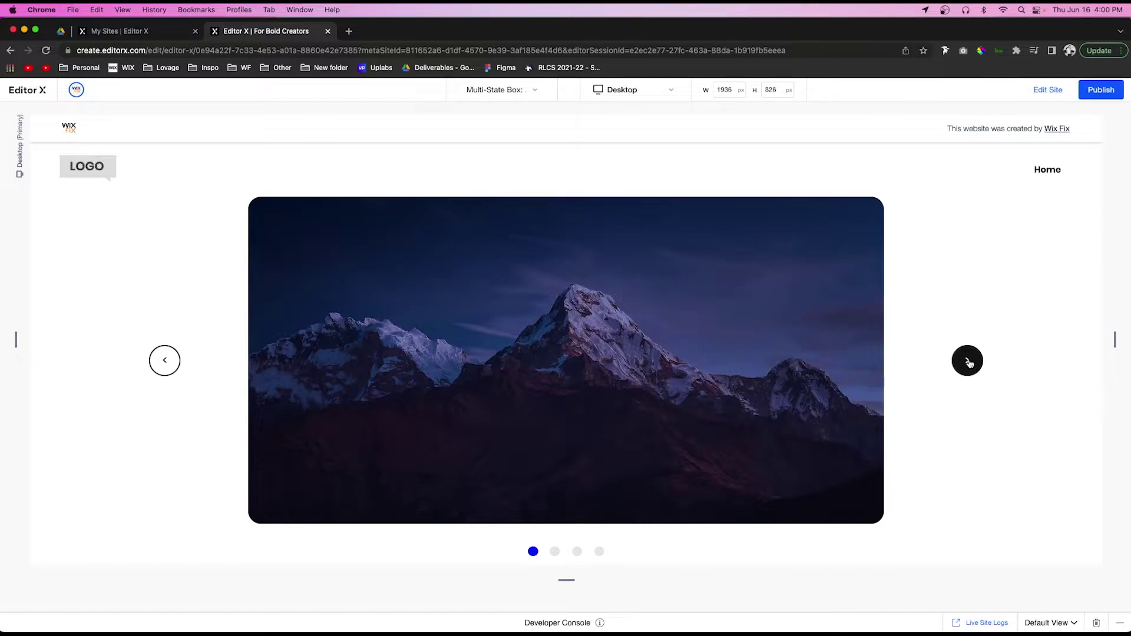
double_click(164, 360)
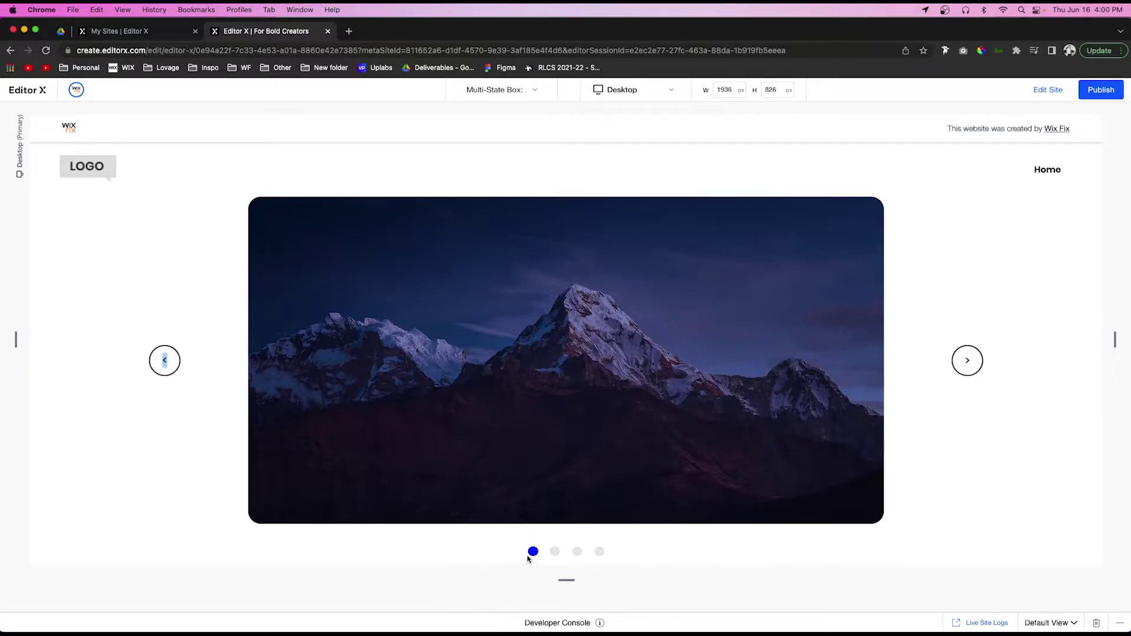
left_click(556, 553)
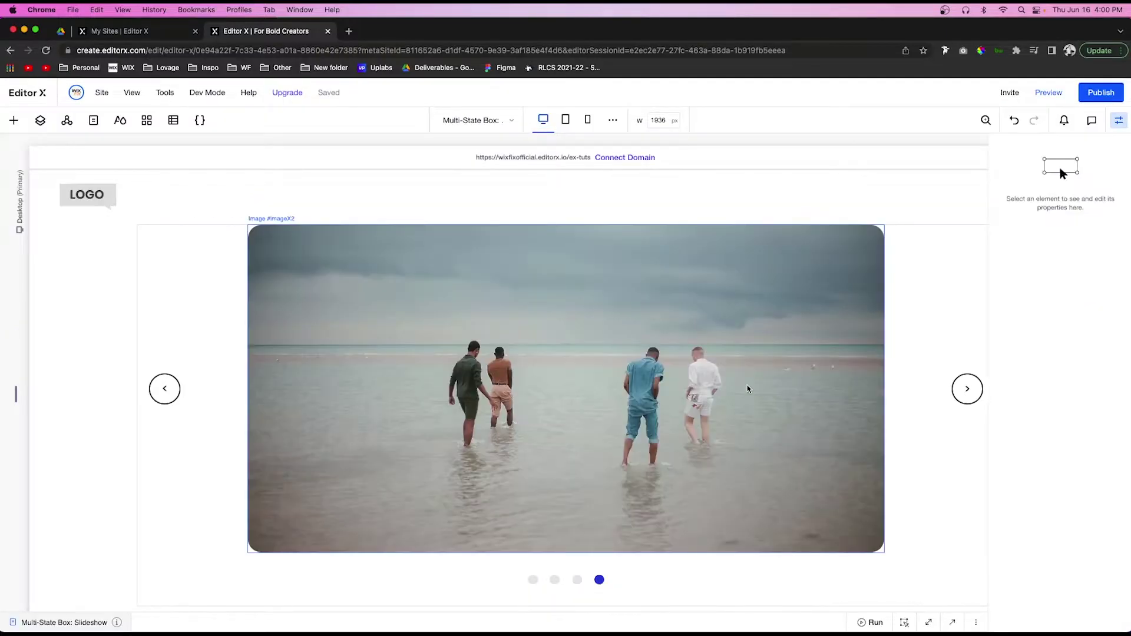
Step: Open the page code editor and delete the API reference comment lines
left_click(1111, 129)
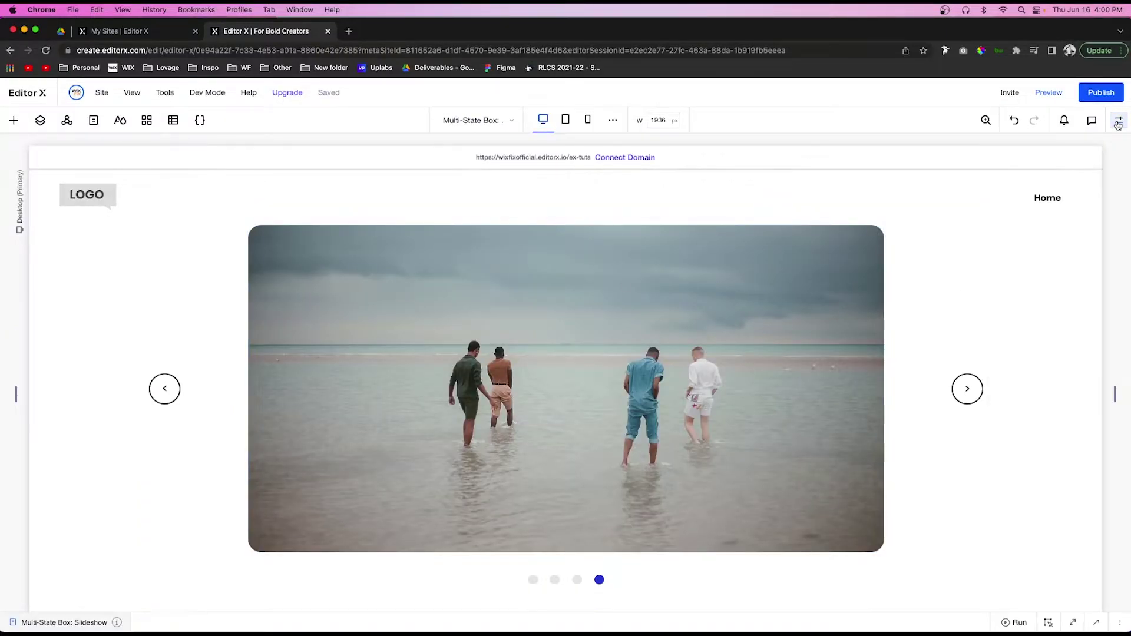
left_click(1097, 624)
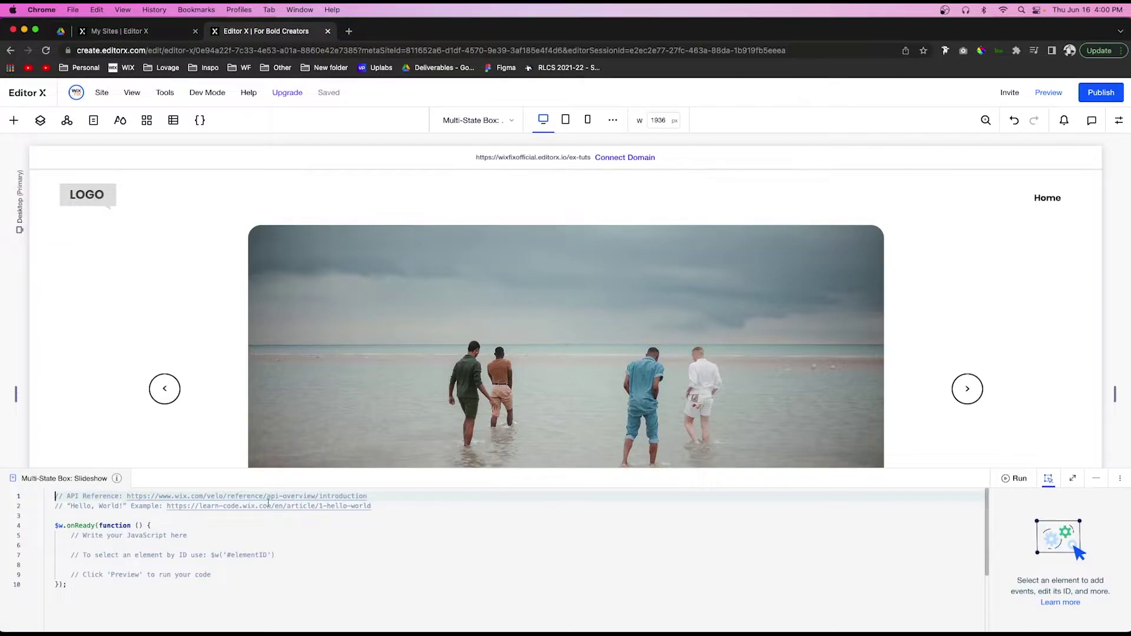
left_click_drag(388, 510, 44, 465)
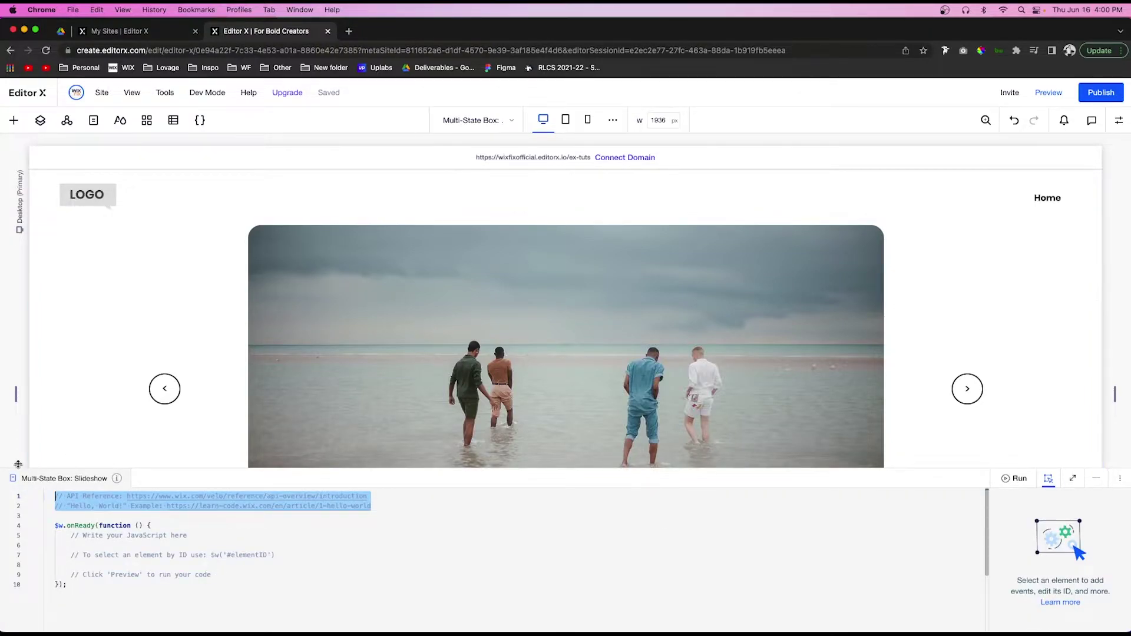
key("BackSpace")
Step: Delete the placeholder comments, leaving blank lines inside an empty $w.onReady
left_click_drag(213, 566, 75, 528)
key("BackSpace")
key("Return")
key("Return")
left_click(82, 535)
scroll(456, 342, "down", 2)
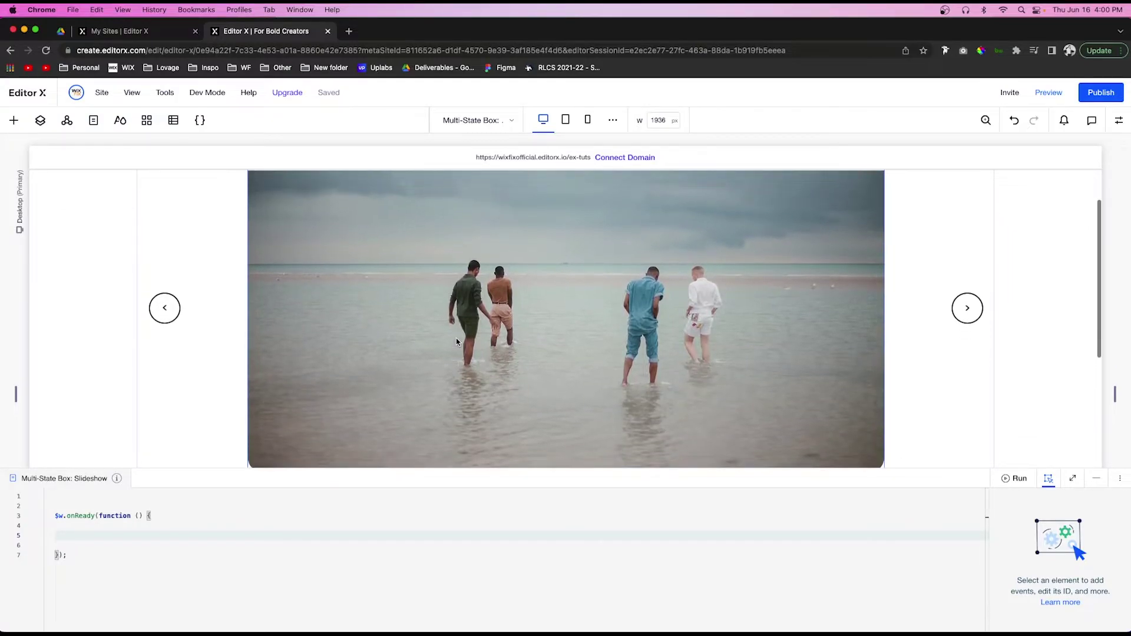
scroll(456, 340, "up", 1)
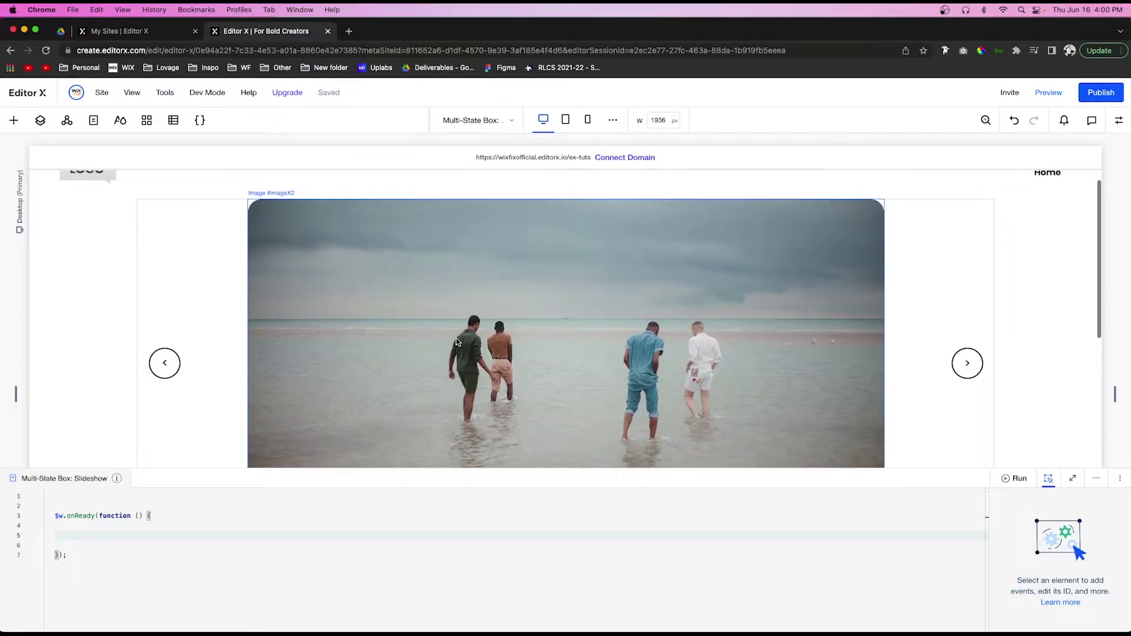
left_click(205, 222)
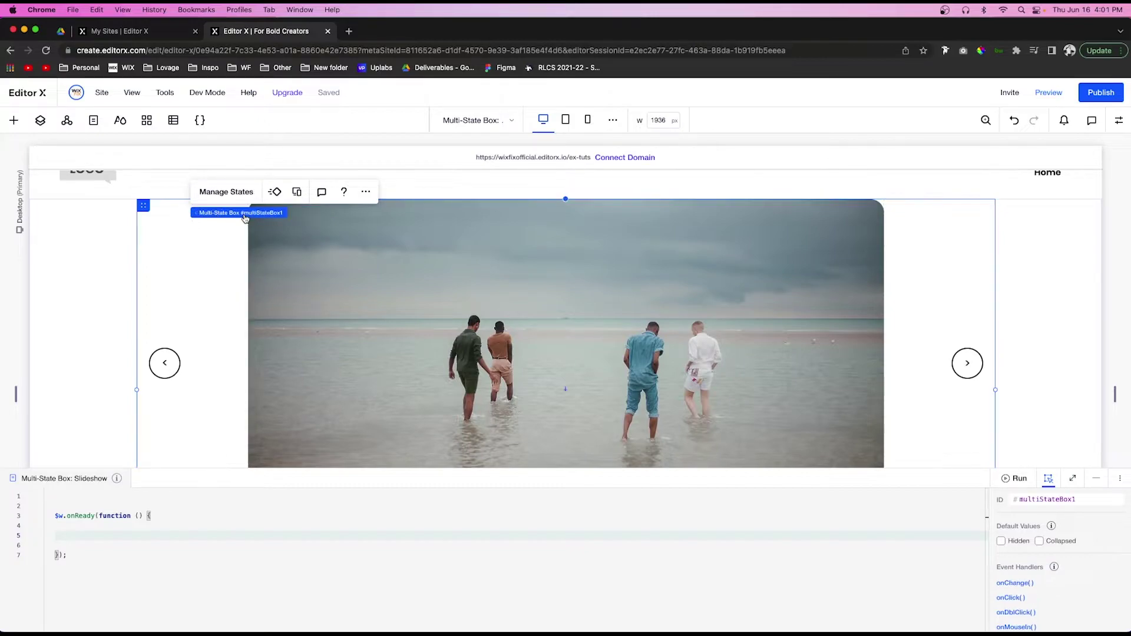
Step: Show state one and set its arrow button IDs to s1b1 and s1b2
left_click(226, 191)
left_click(90, 242)
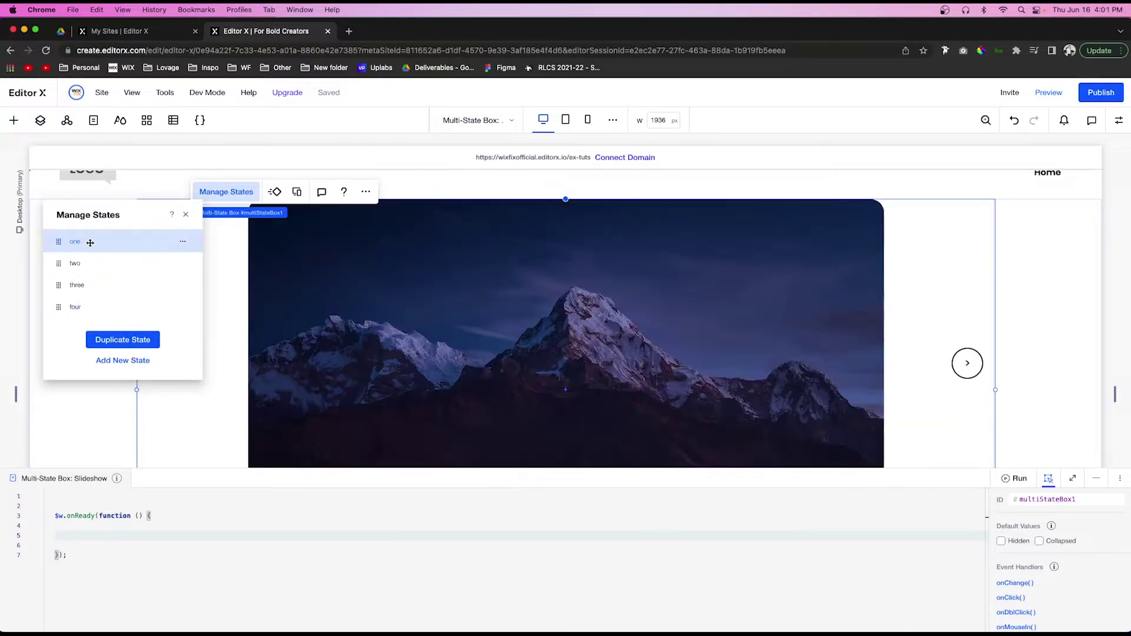
left_click(292, 360)
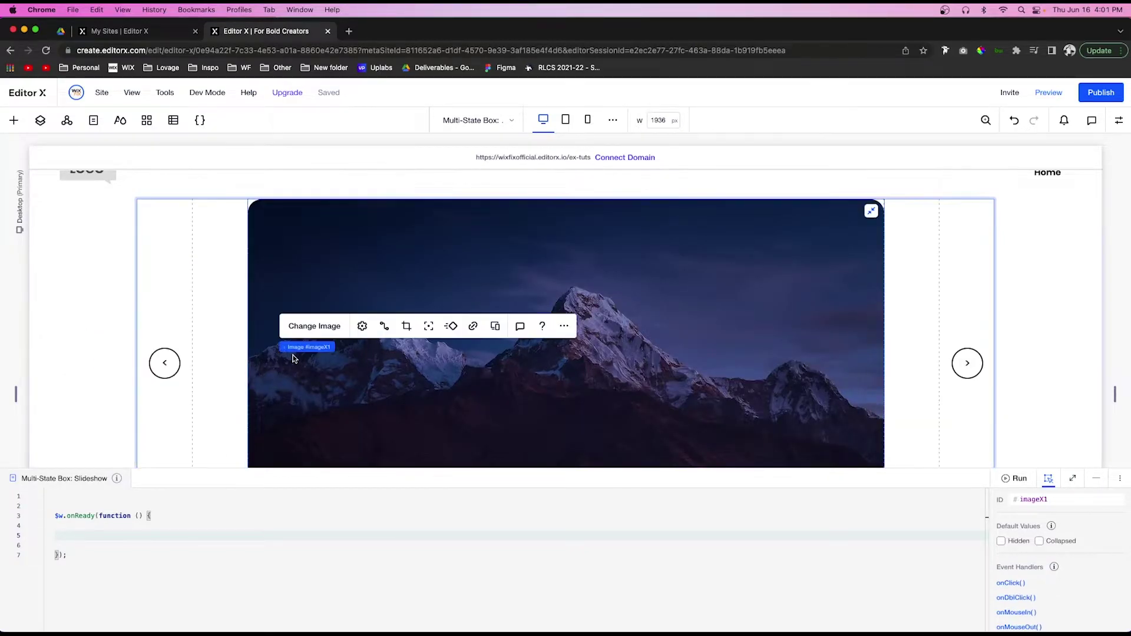
left_click(164, 363)
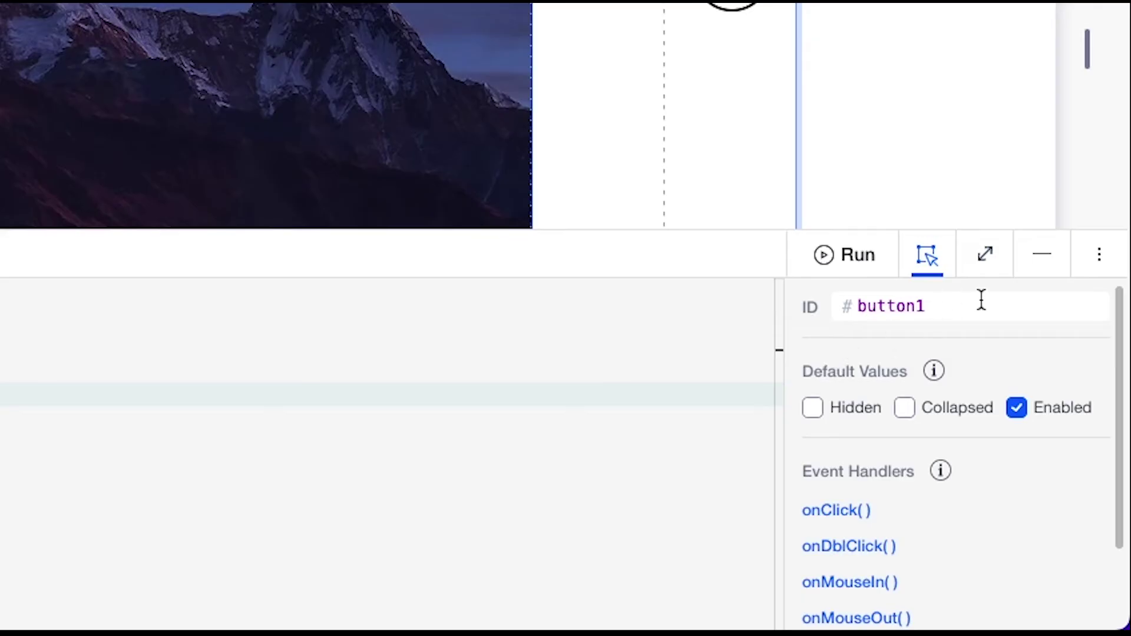
left_click(1067, 500)
type("s")
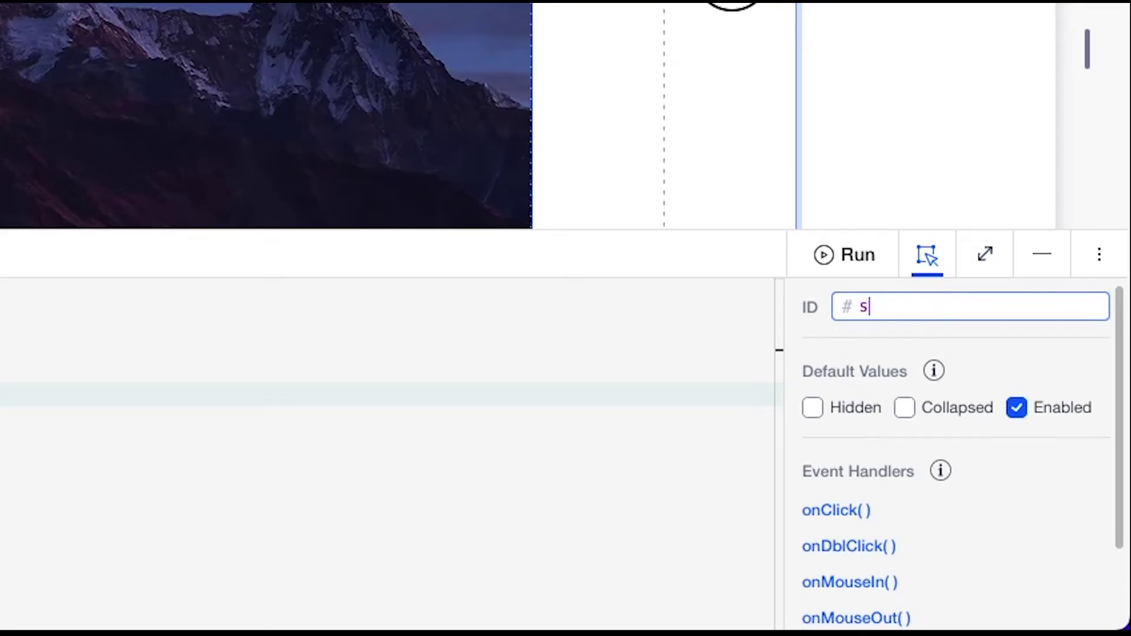
type("1b1")
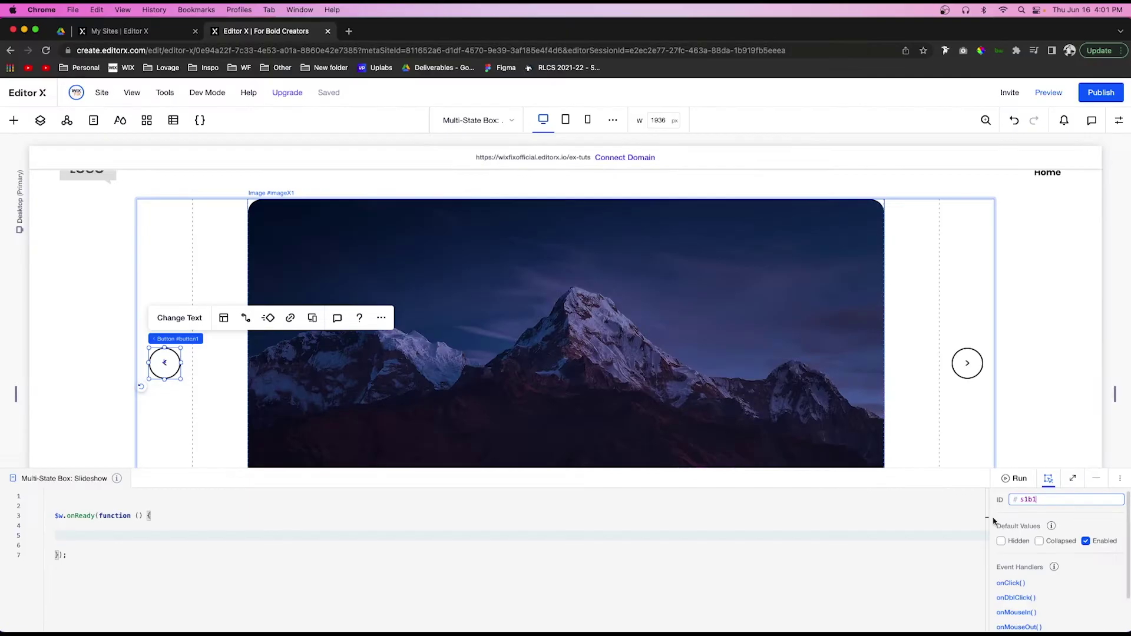
left_click(967, 365)
double_click(1036, 500)
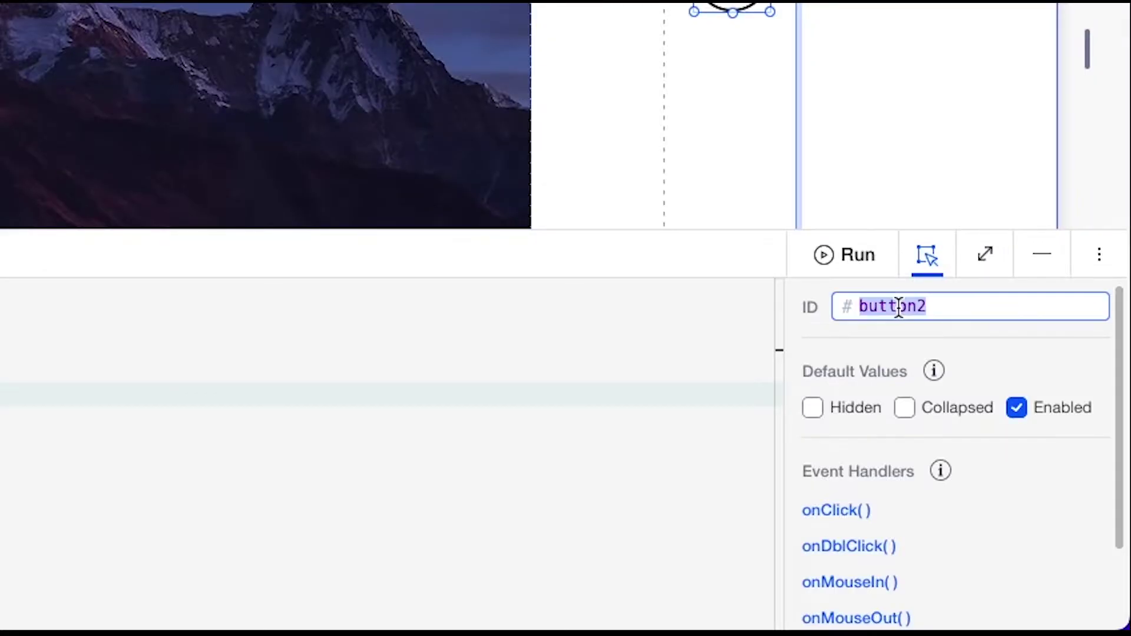
type("s1b2")
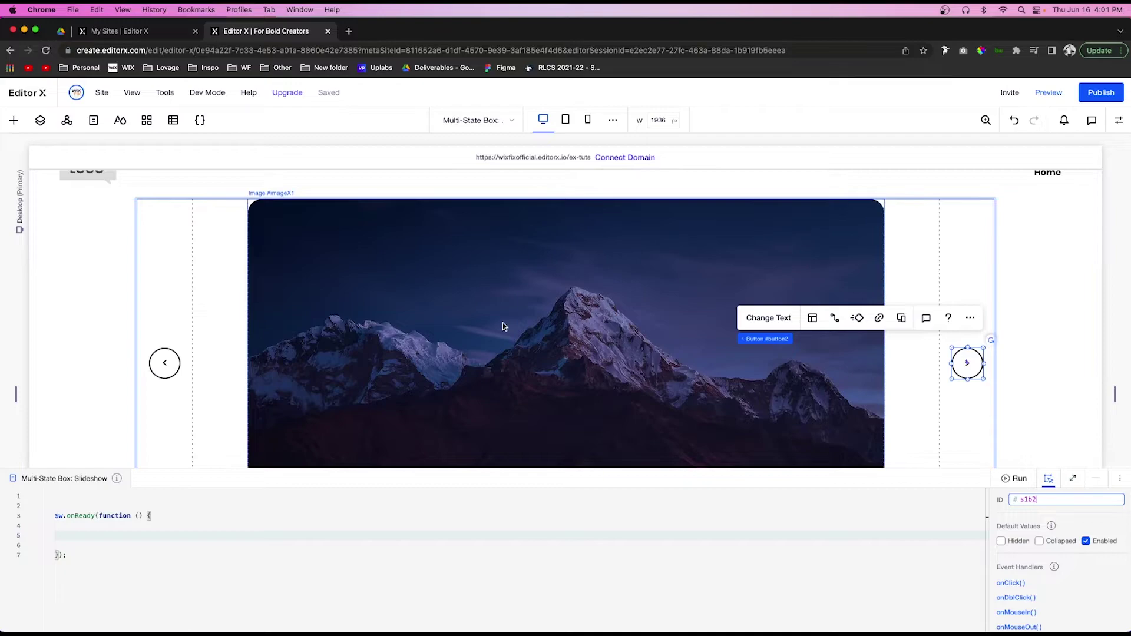
left_click(207, 230)
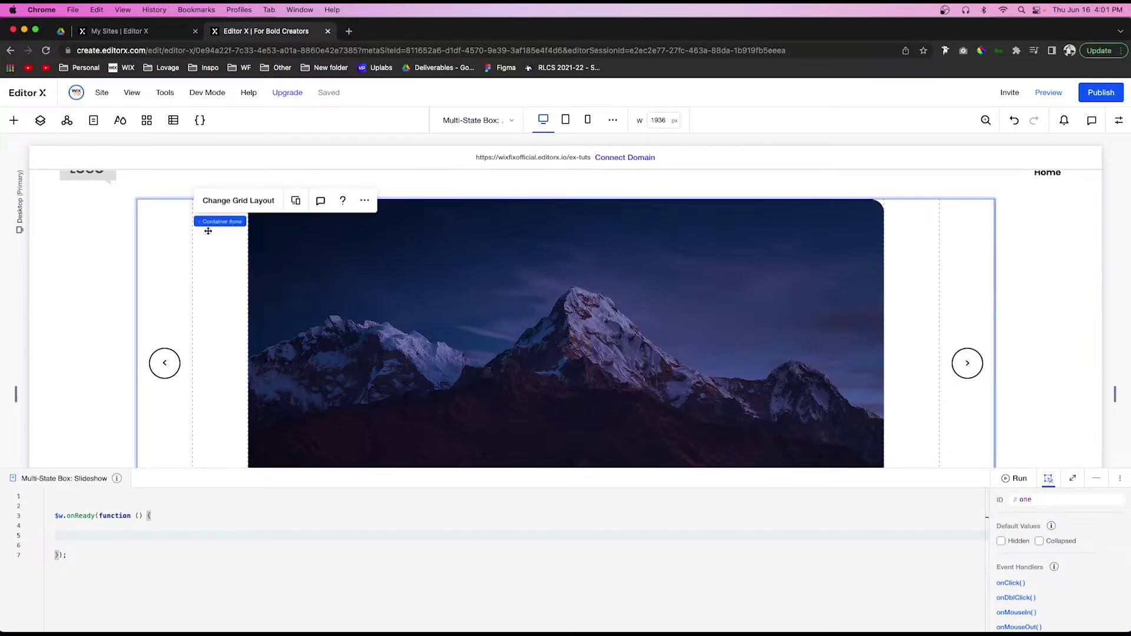
left_click(238, 223)
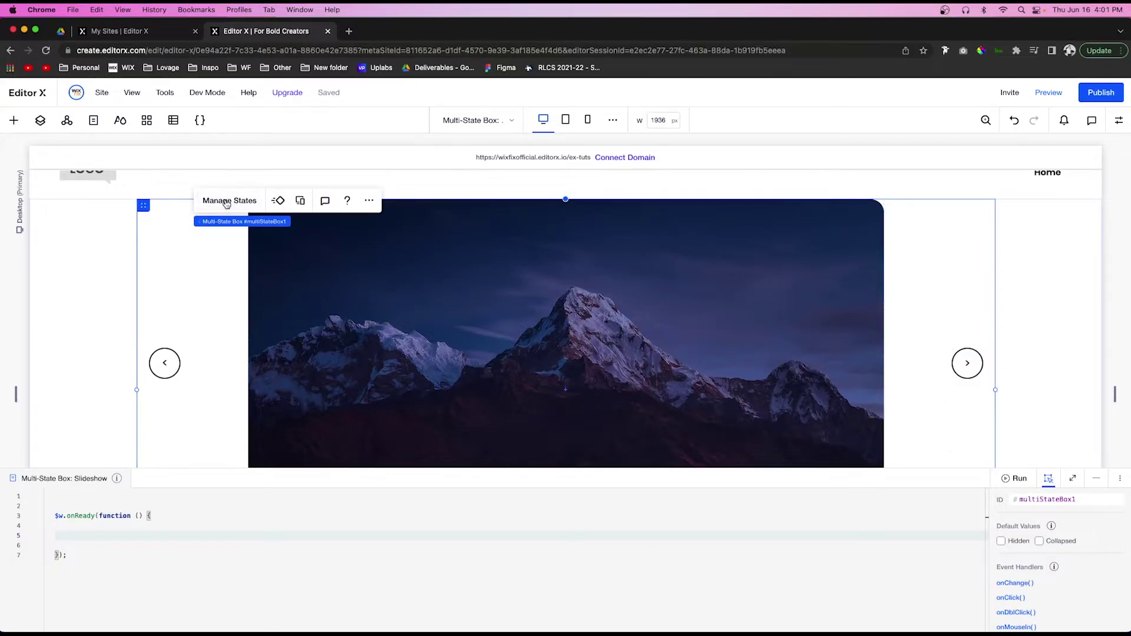
Step: Show state two and set its arrow button IDs to s2b1 and s2b2
left_click(228, 201)
left_click(112, 263)
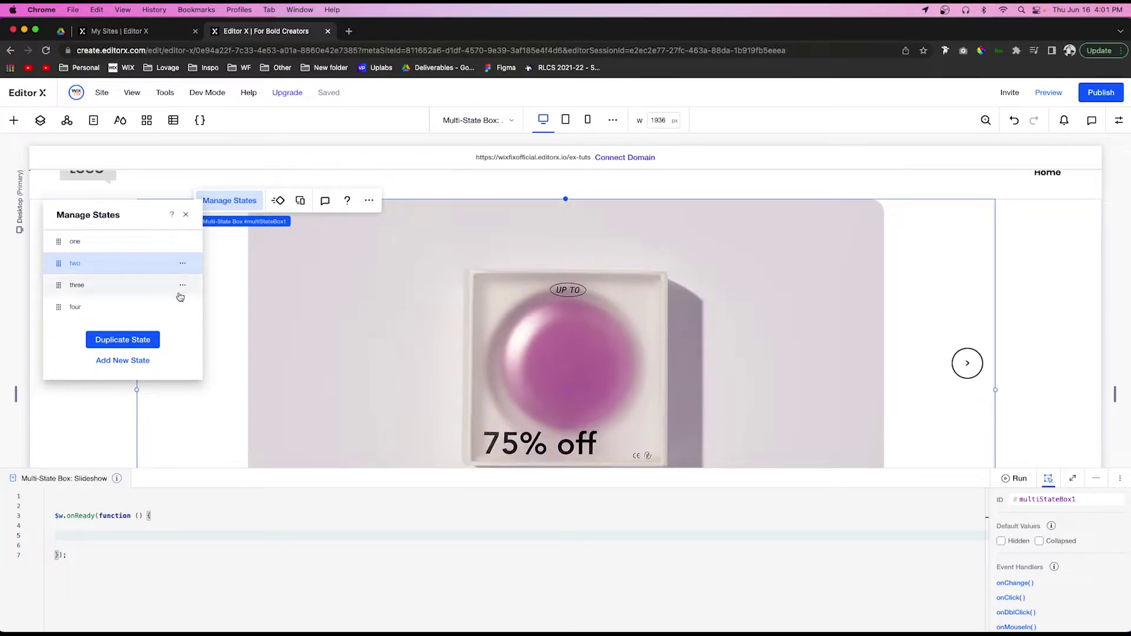
left_click(200, 399)
left_click(164, 363)
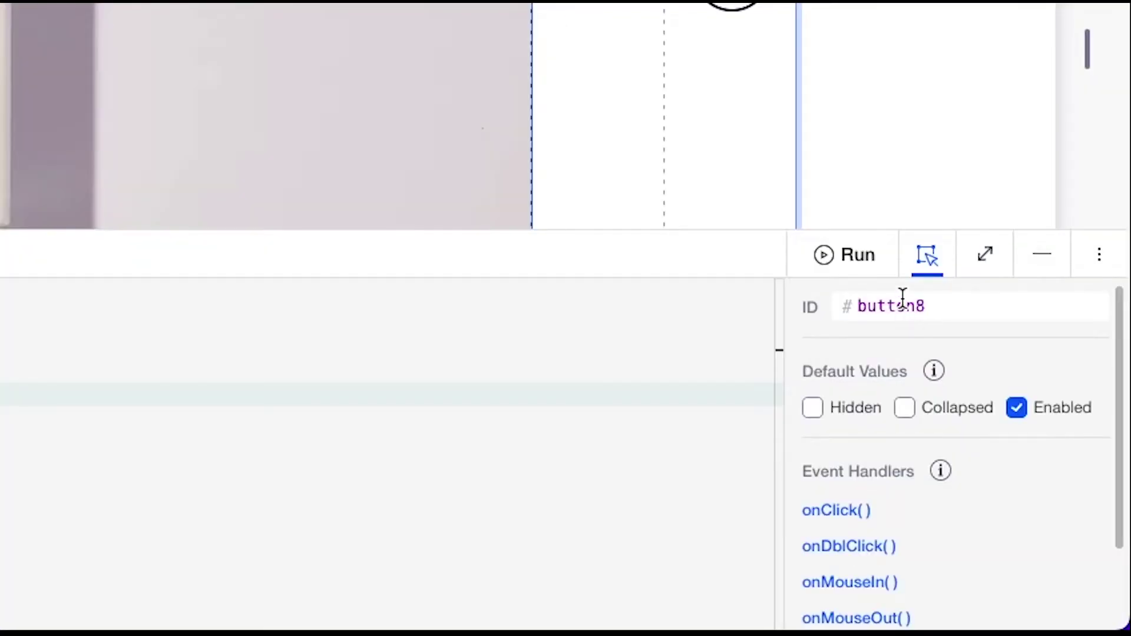
left_click(903, 298)
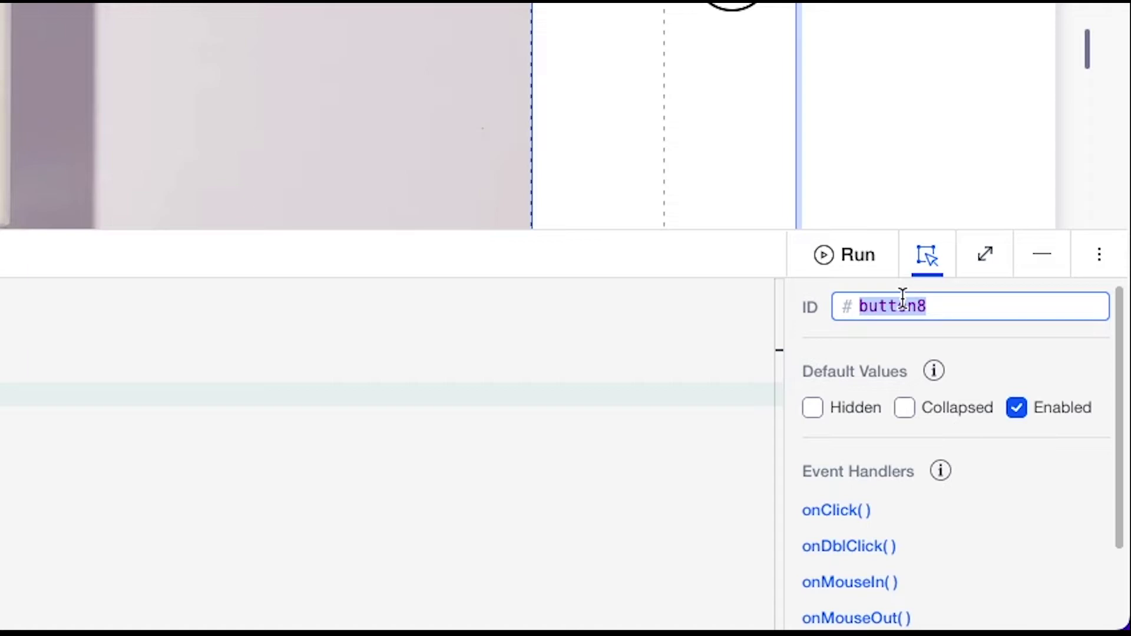
type("s2b1")
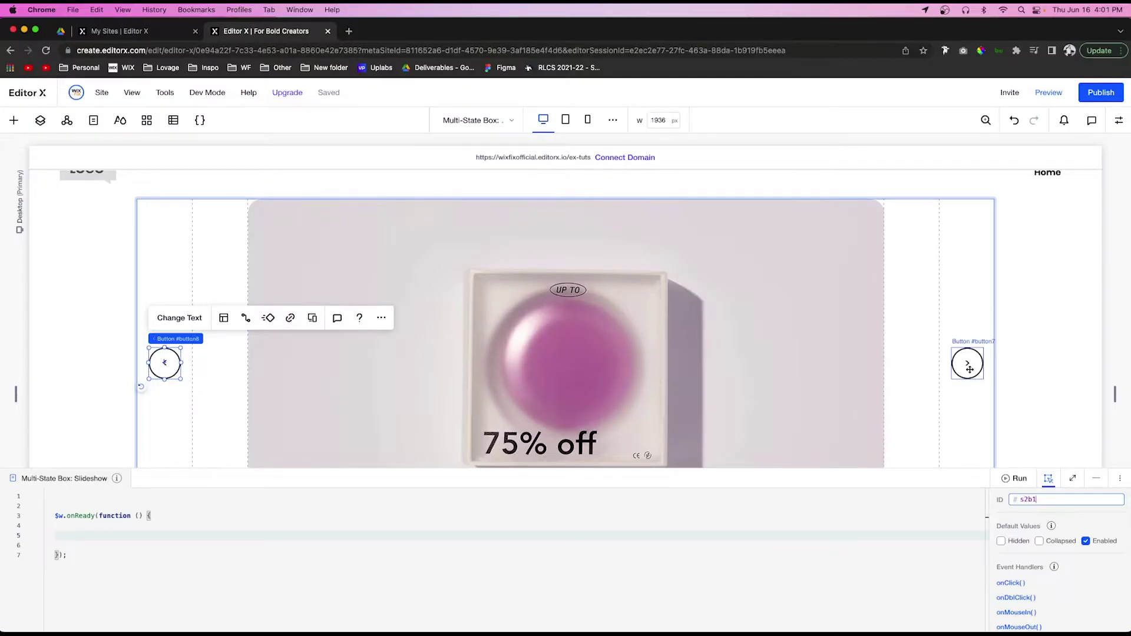
left_click(967, 364)
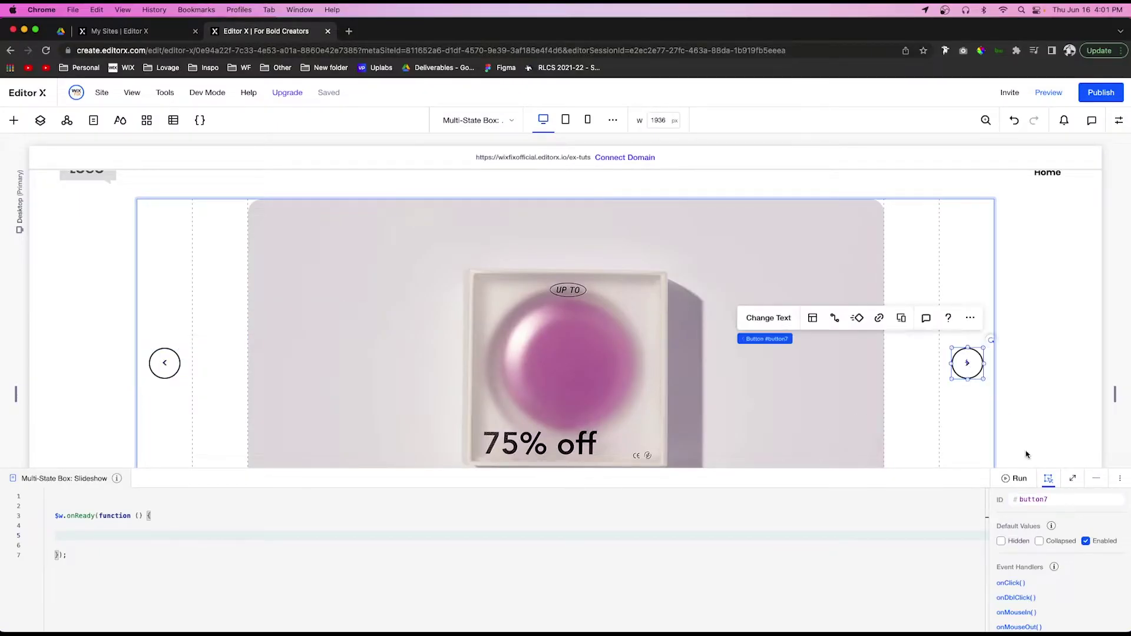
left_click(1035, 496)
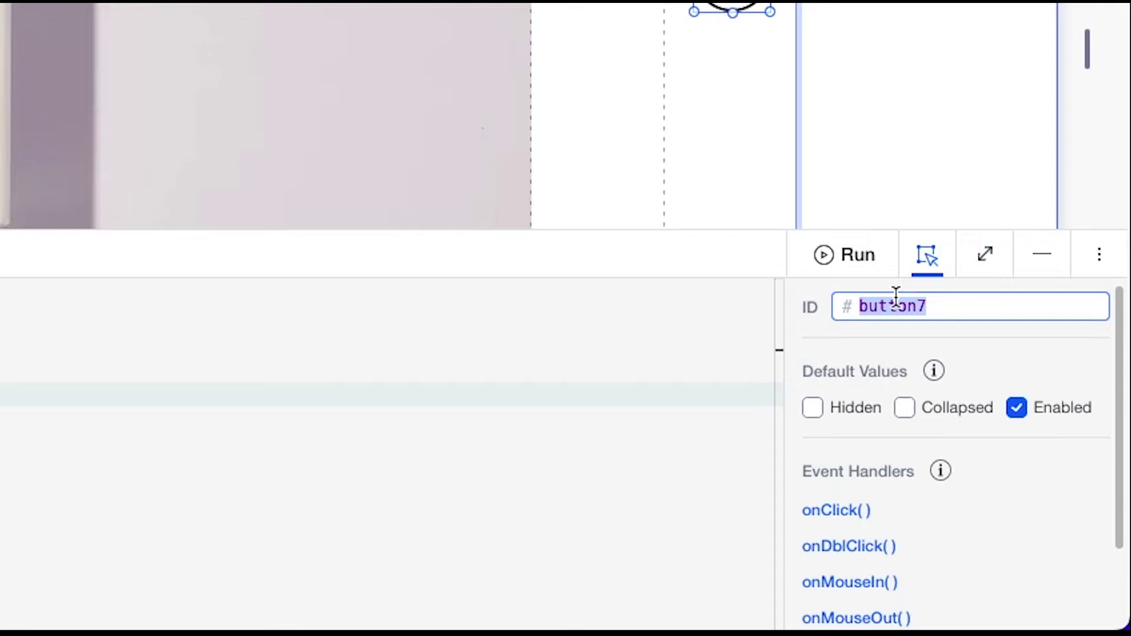
type("s2")
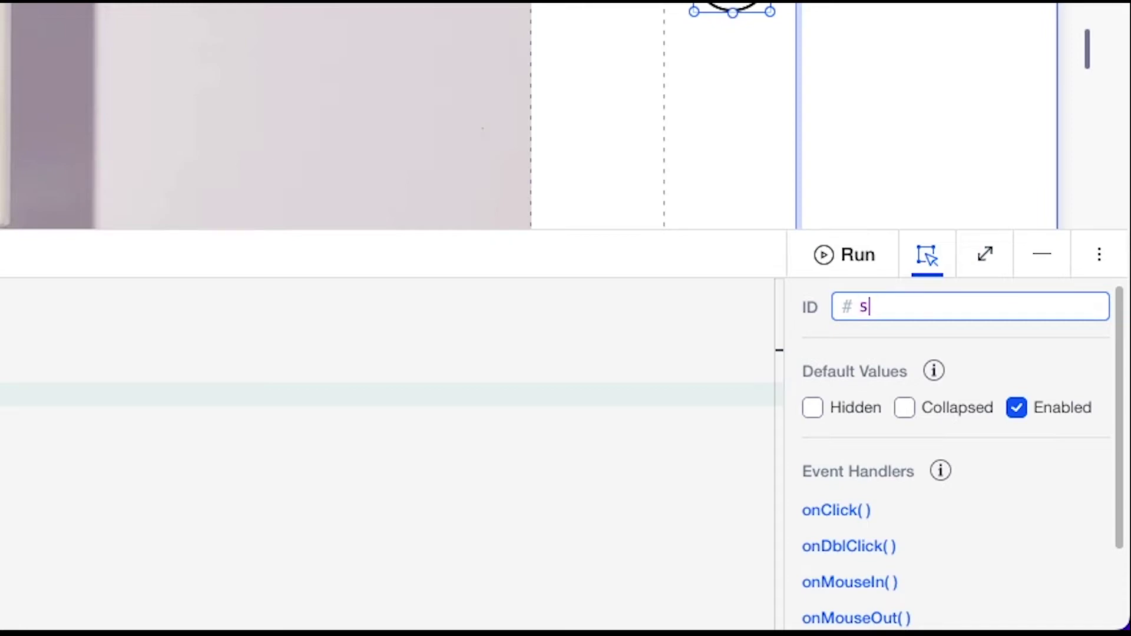
type("b2")
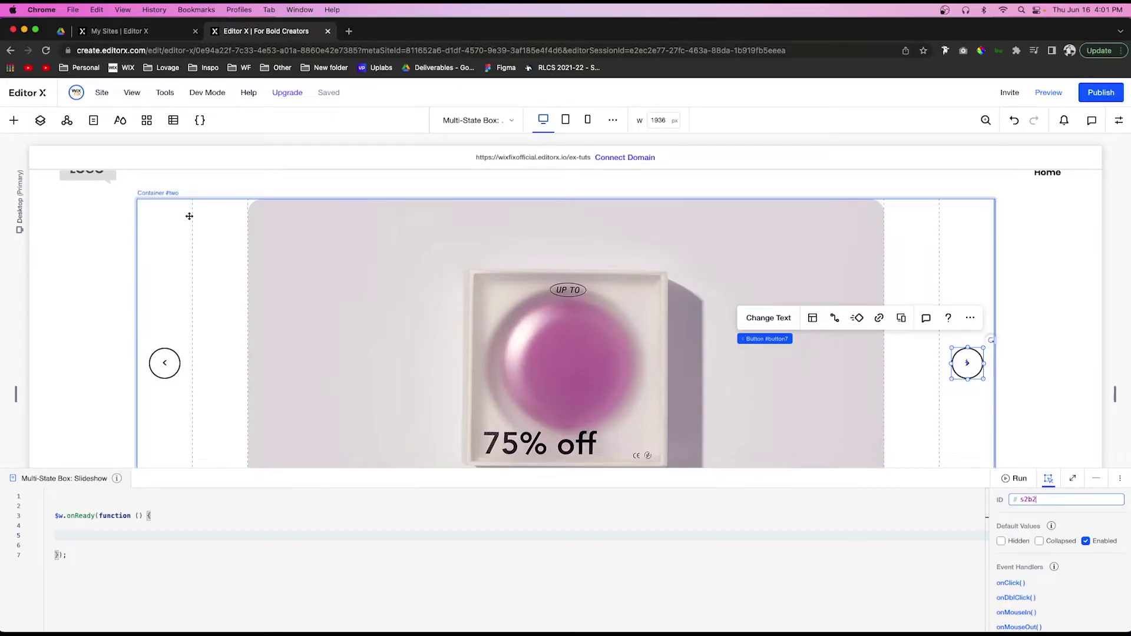
left_click(189, 216)
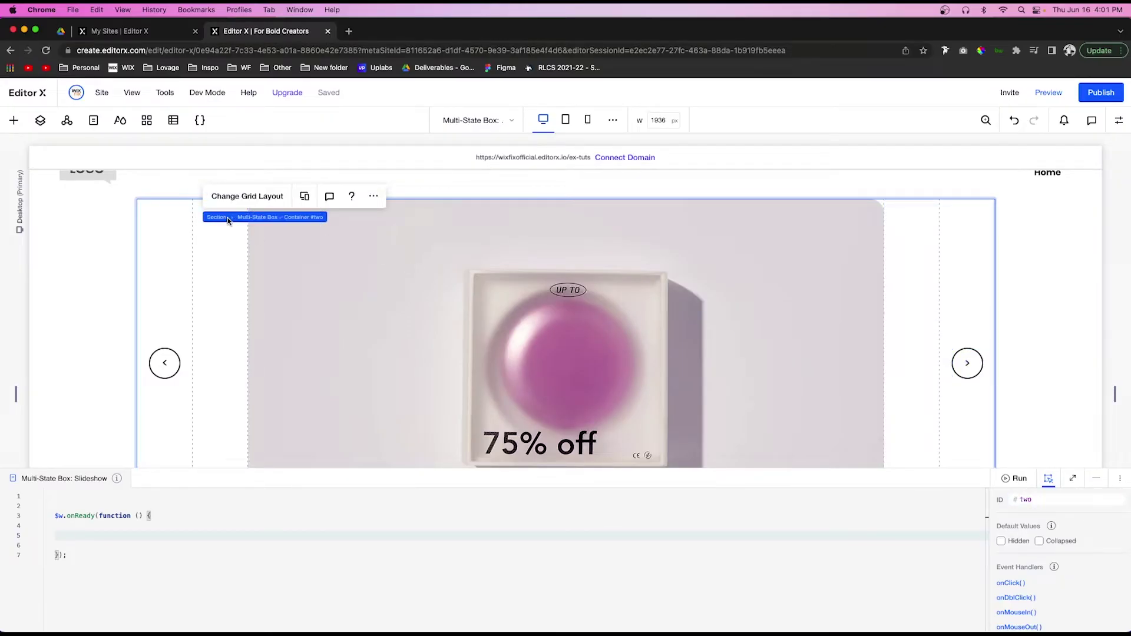
left_click(256, 219)
Step: Show state three and set its arrow button IDs to s3b1 and s3b2
left_click(237, 201)
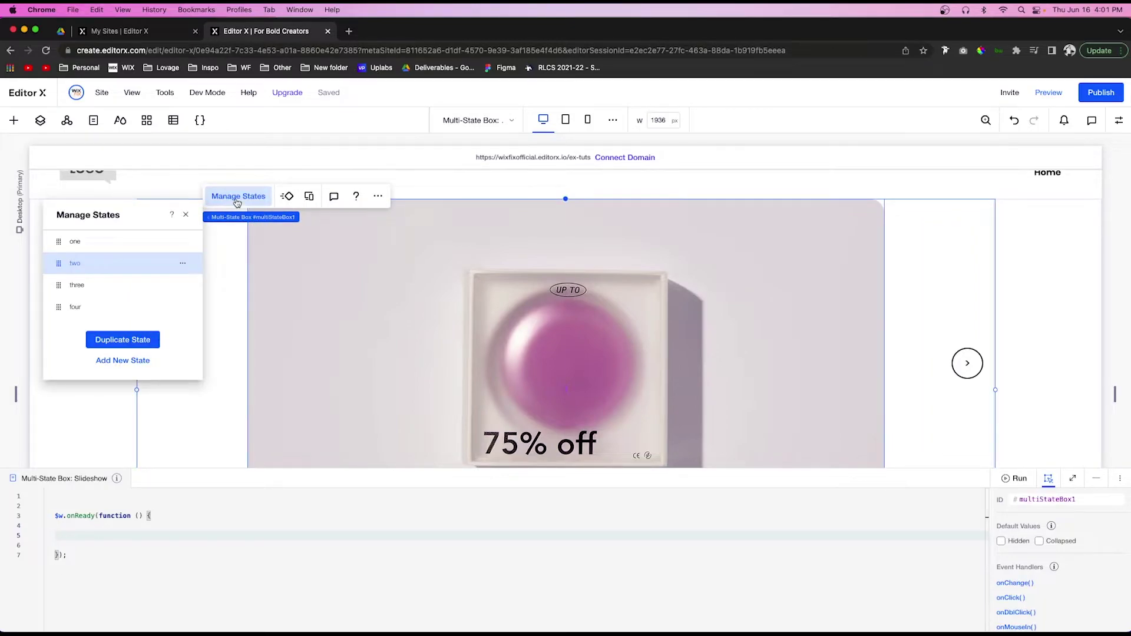
left_click(107, 285)
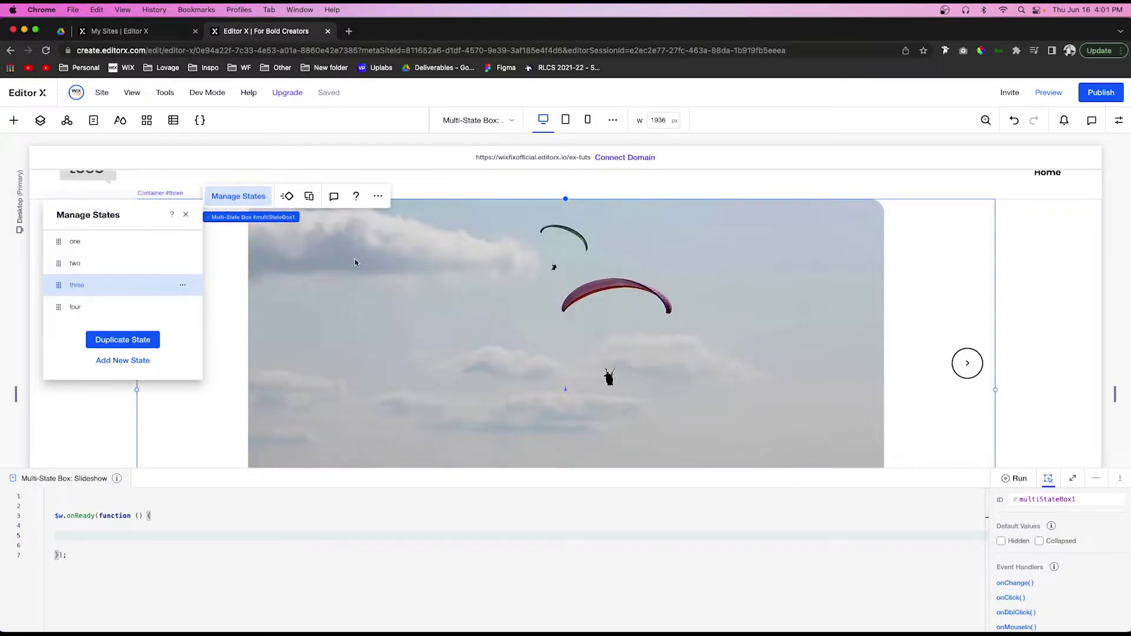
left_click(232, 328)
left_click(165, 363)
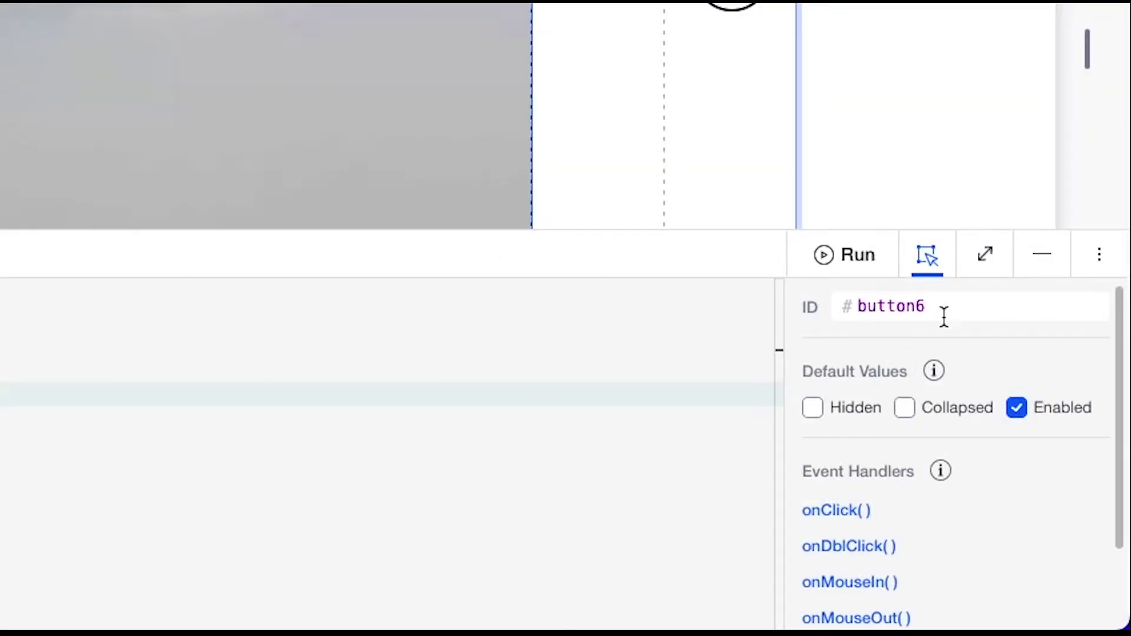
left_click(942, 309)
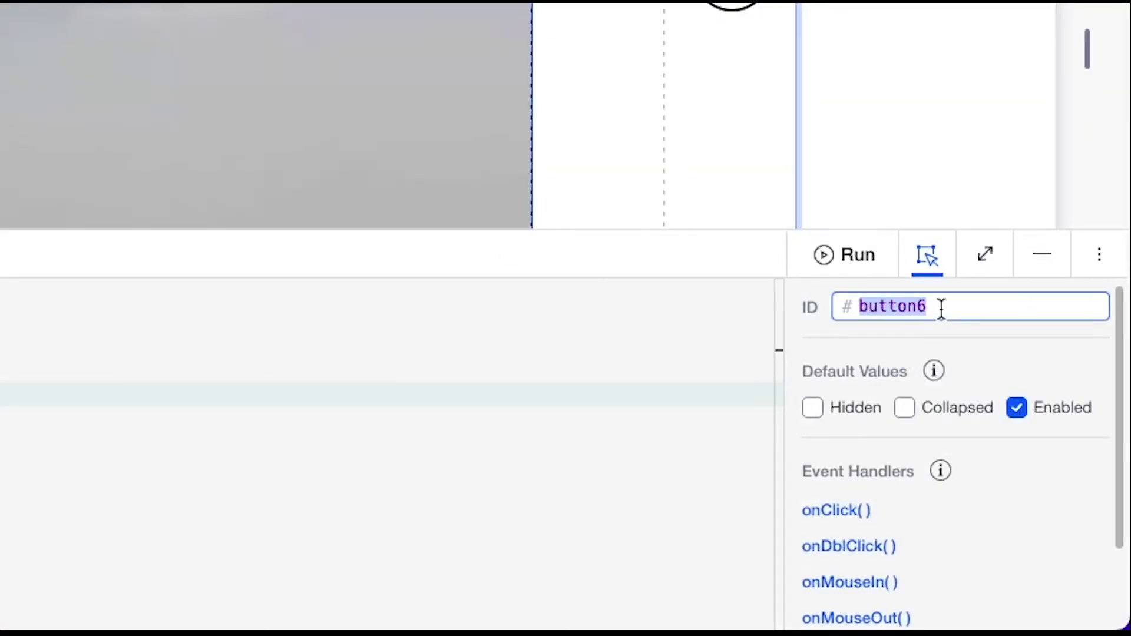
type("s3")
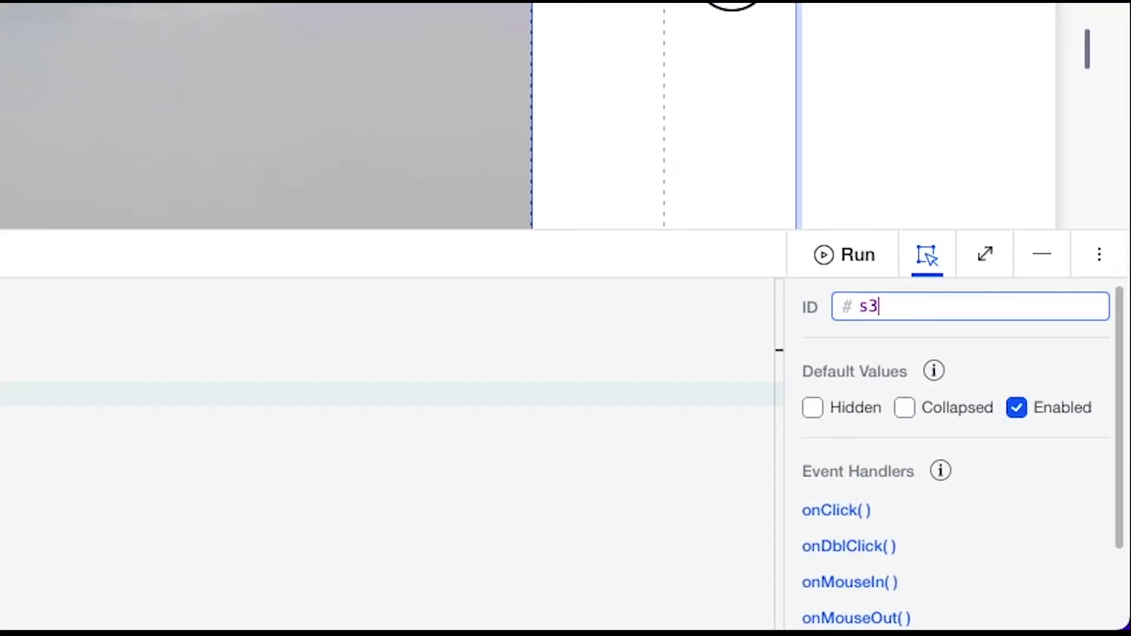
type("b1")
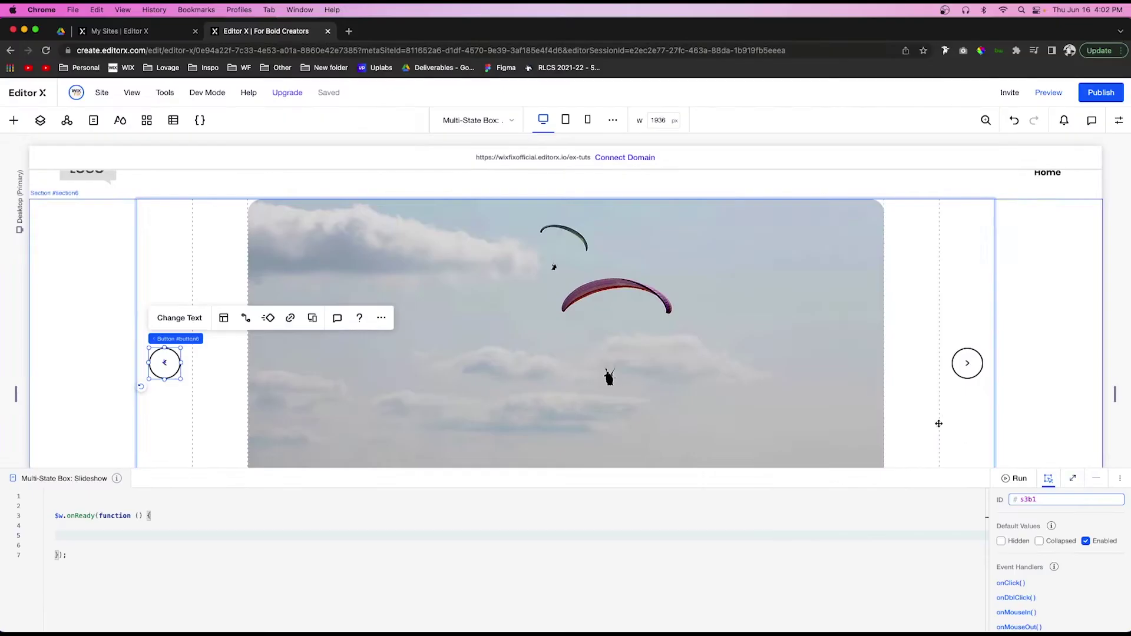
left_click(971, 371)
left_click(1033, 499)
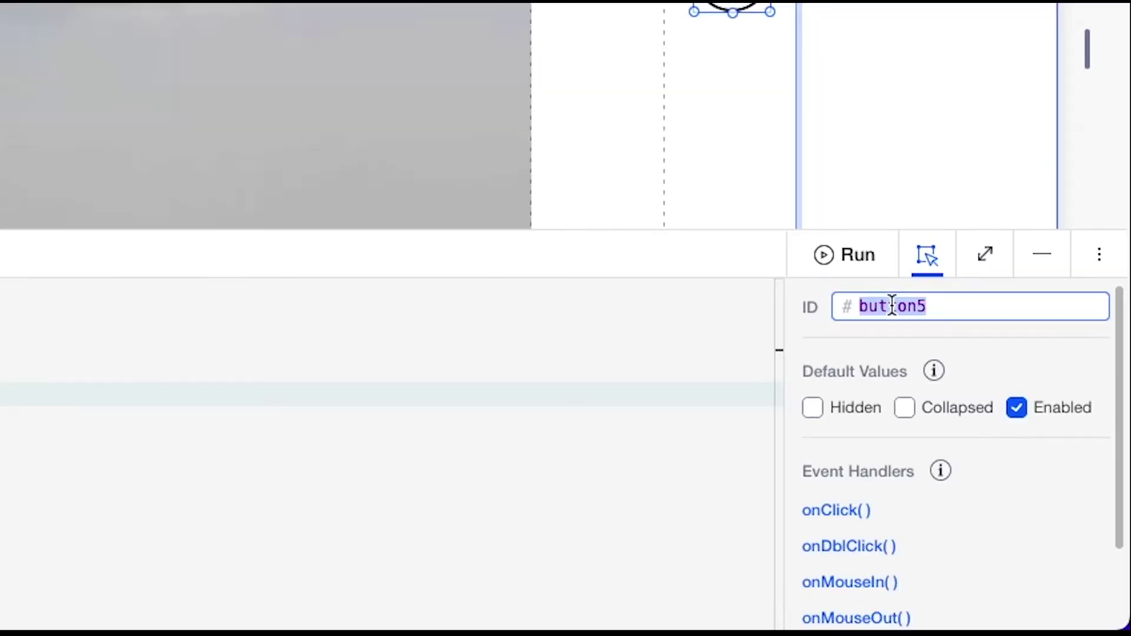
type("s3b2")
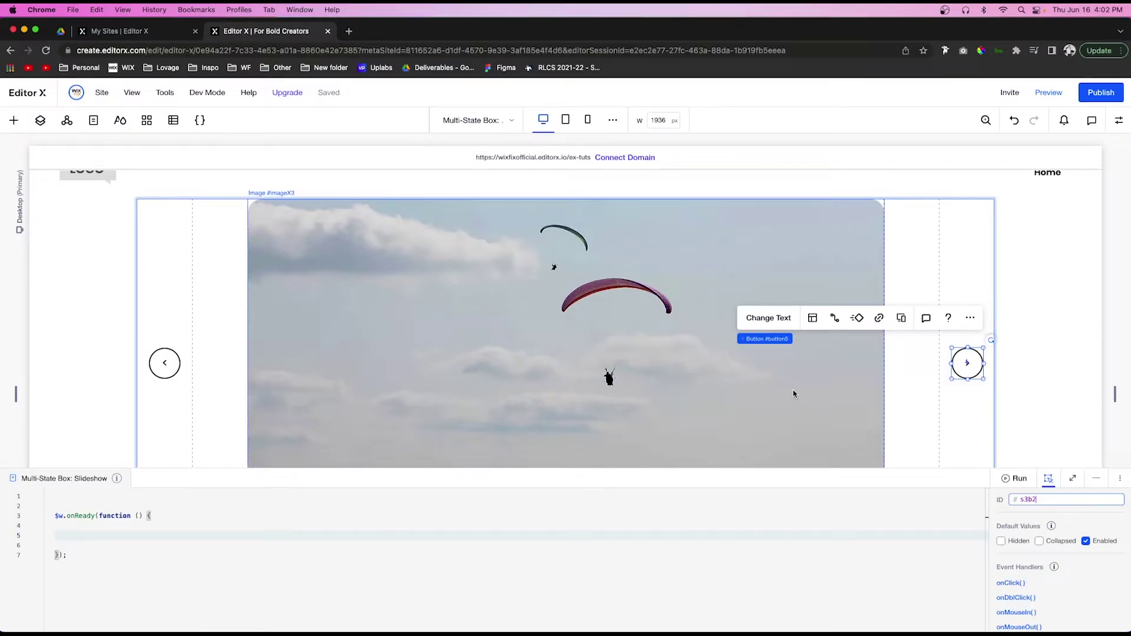
Step: Show state four, set its left arrow ID to s4b1, and start renaming the right arrow
left_click(786, 339)
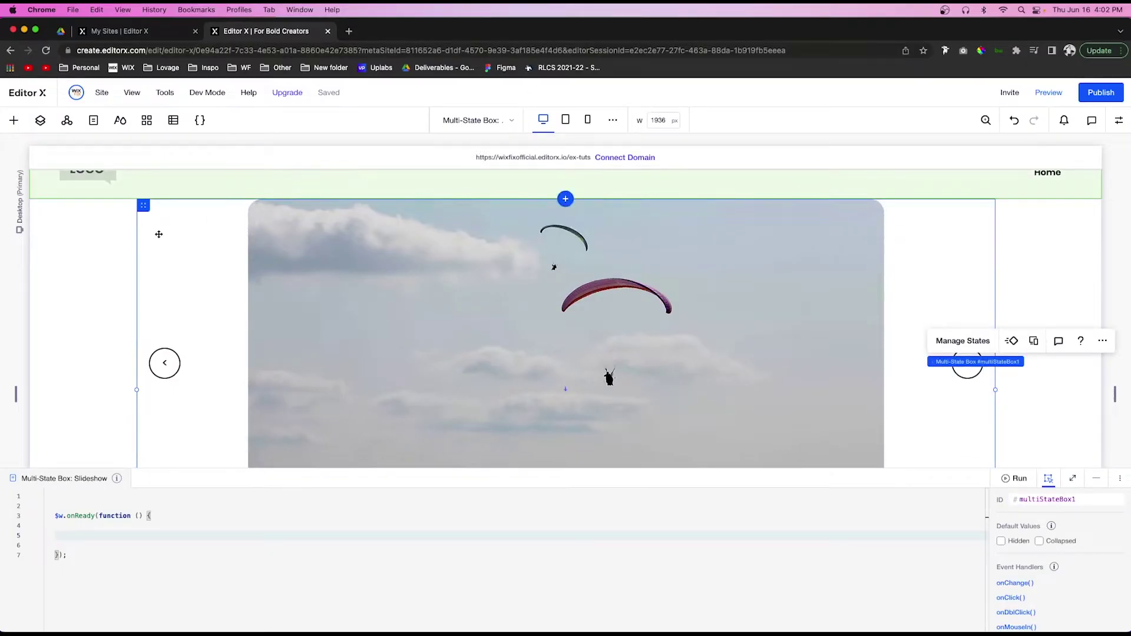
left_click(963, 340)
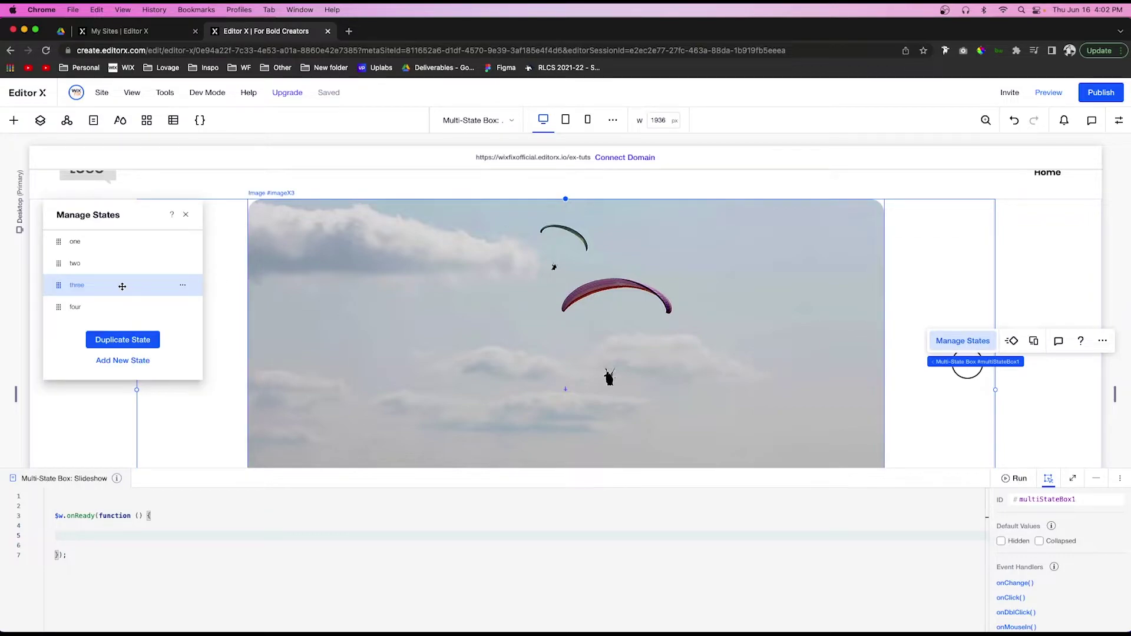
left_click(88, 305)
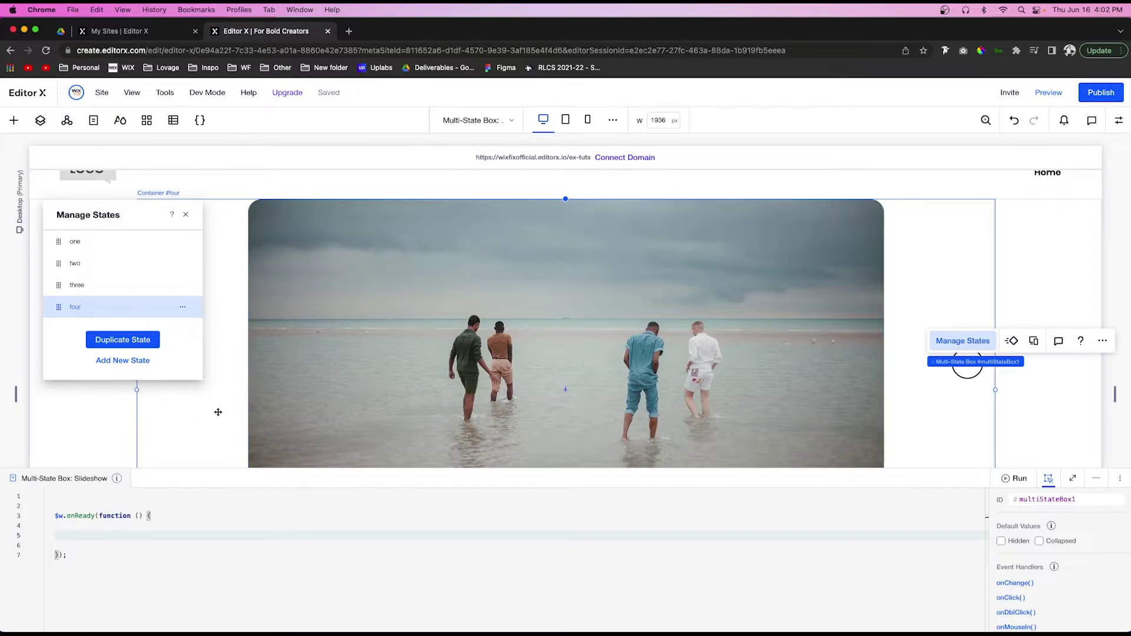
left_click(194, 392)
left_click(165, 362)
left_click(1044, 499)
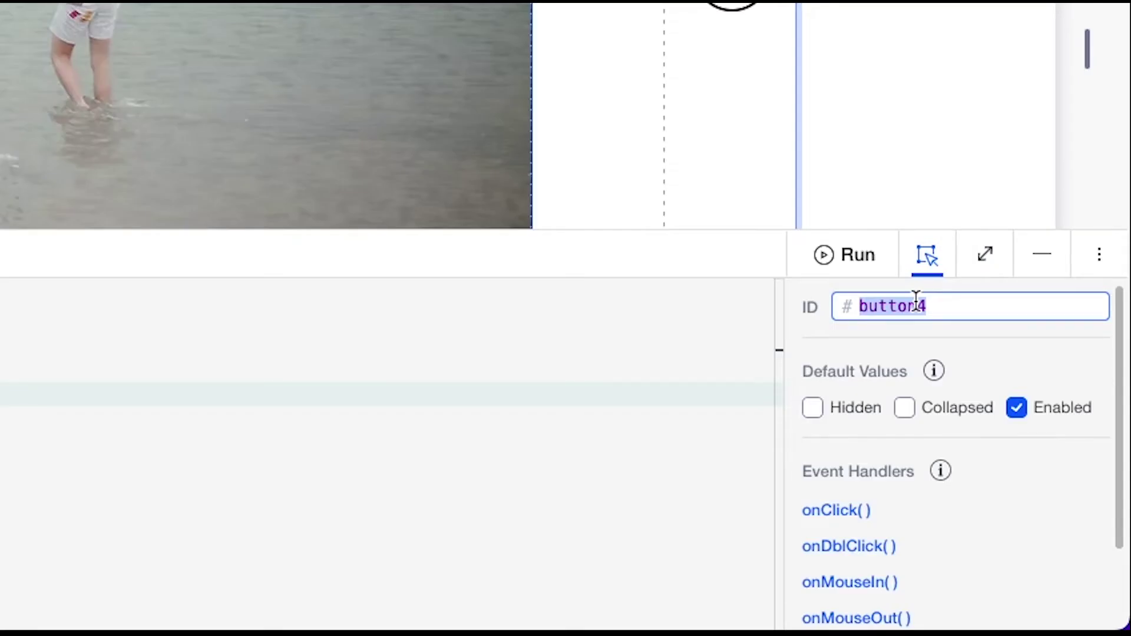
type("s")
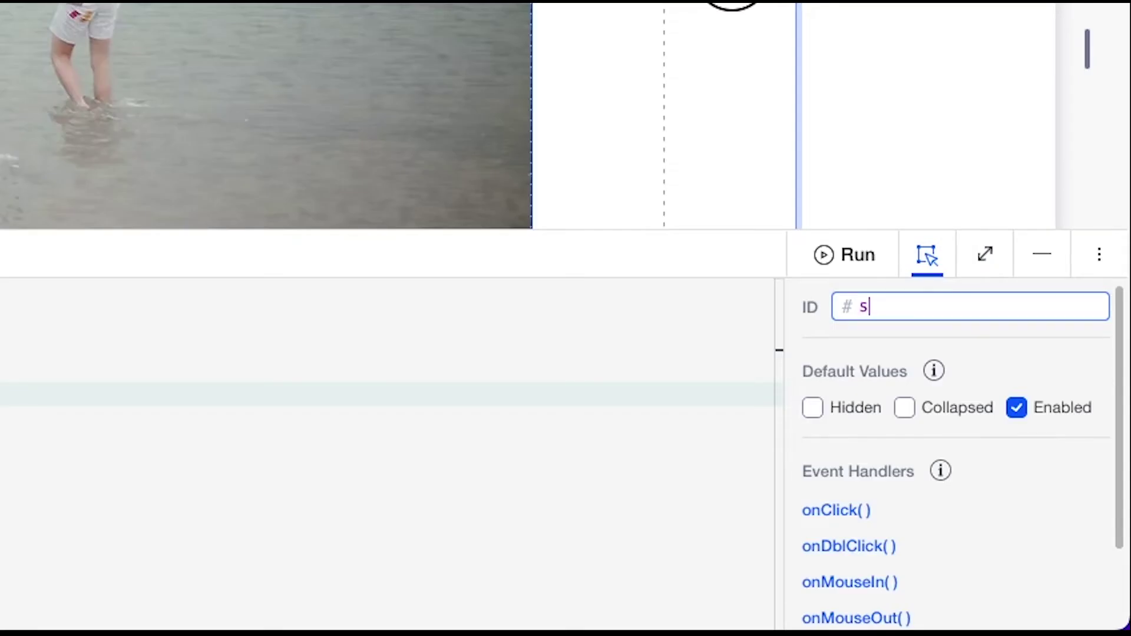
type("4b1")
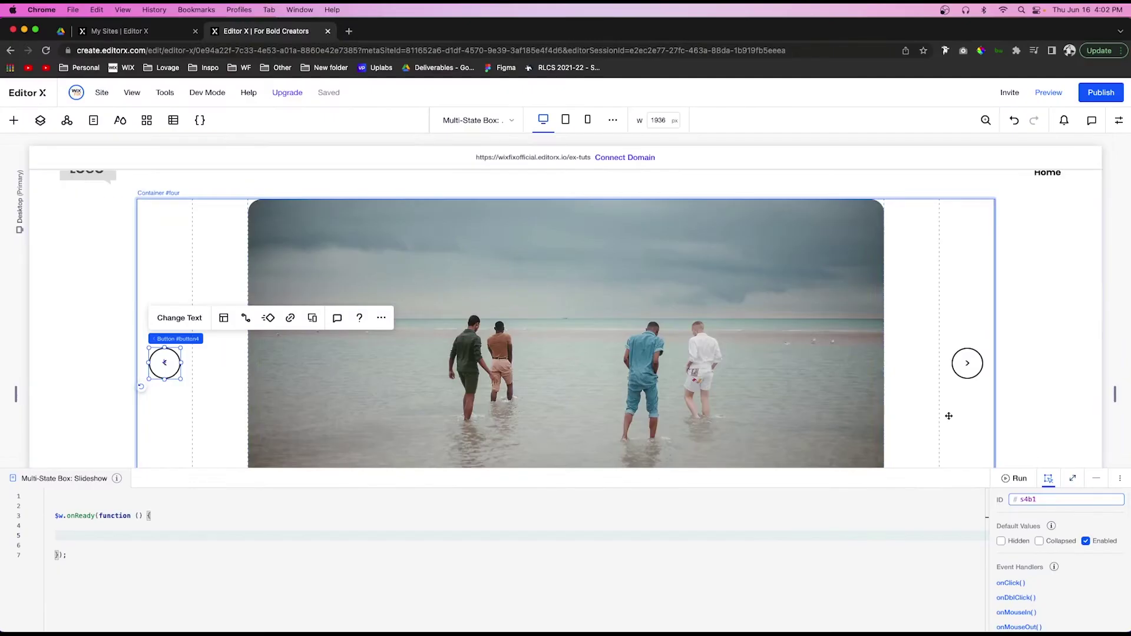
left_click(968, 363)
double_click(1052, 499)
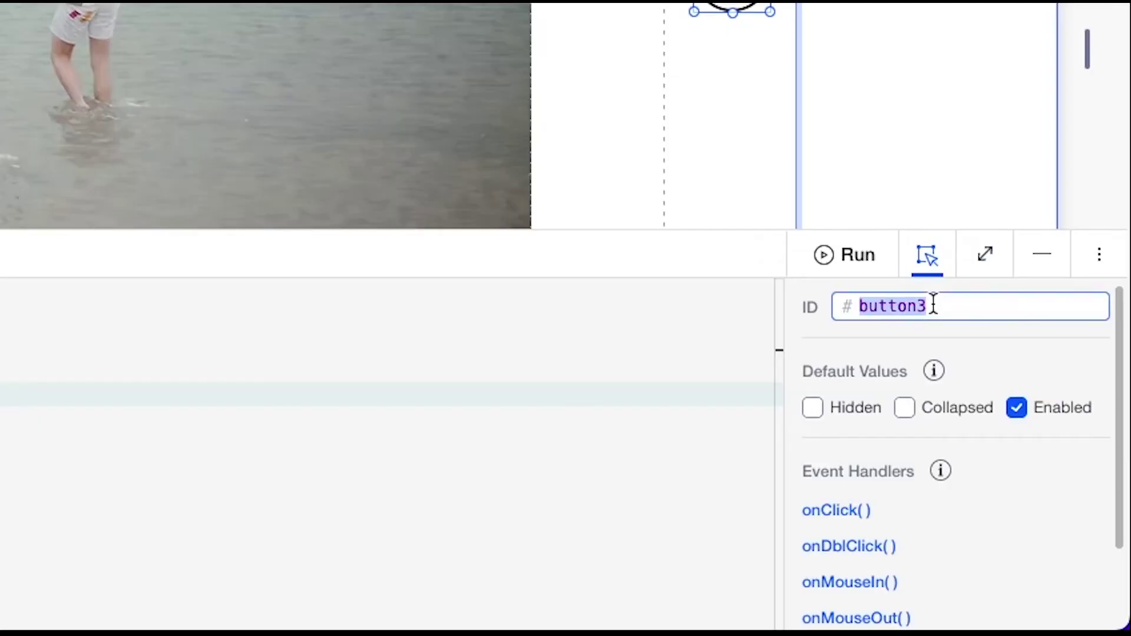
type("s4b2")
Step: Rename the first slide's second indicator dot to s1s2
left_click(468, 309)
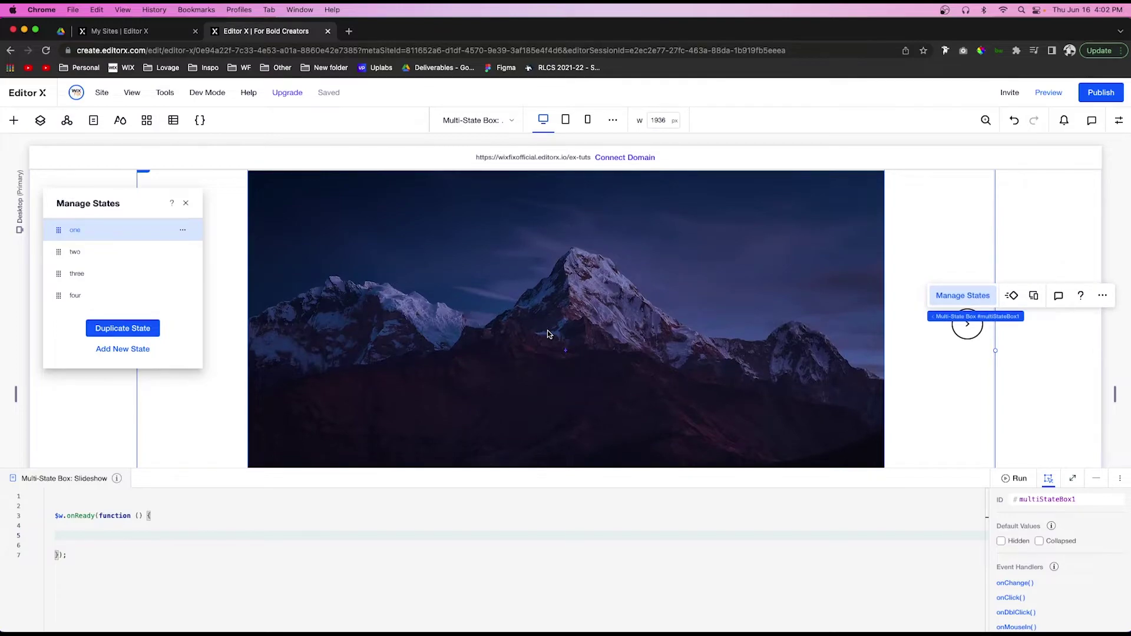
scroll(546, 334, "down", 3)
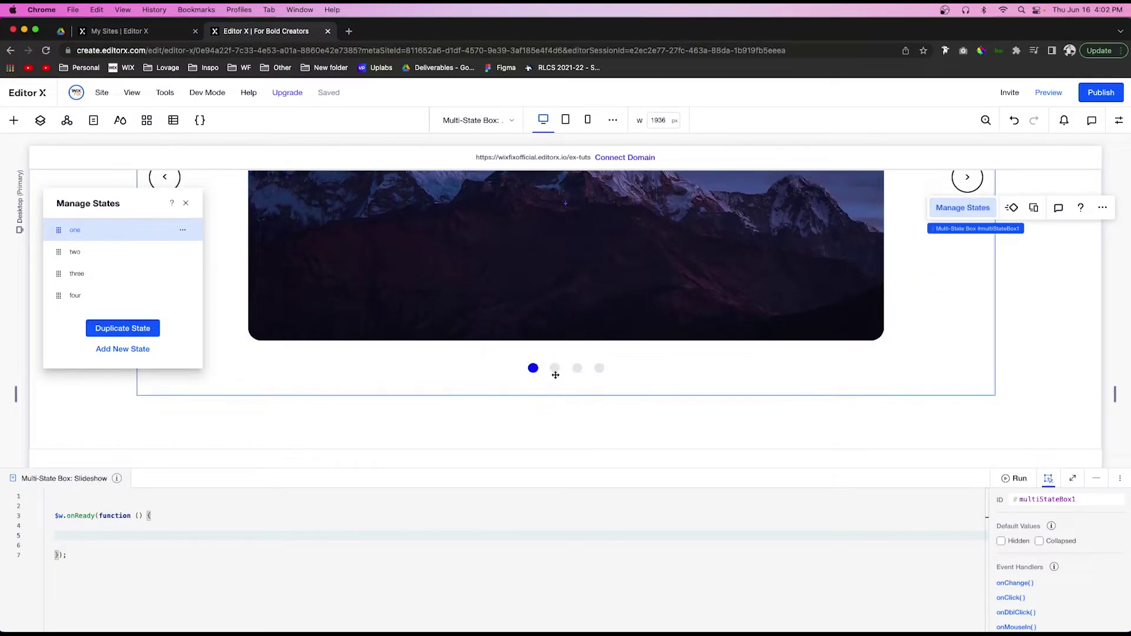
left_click(554, 369)
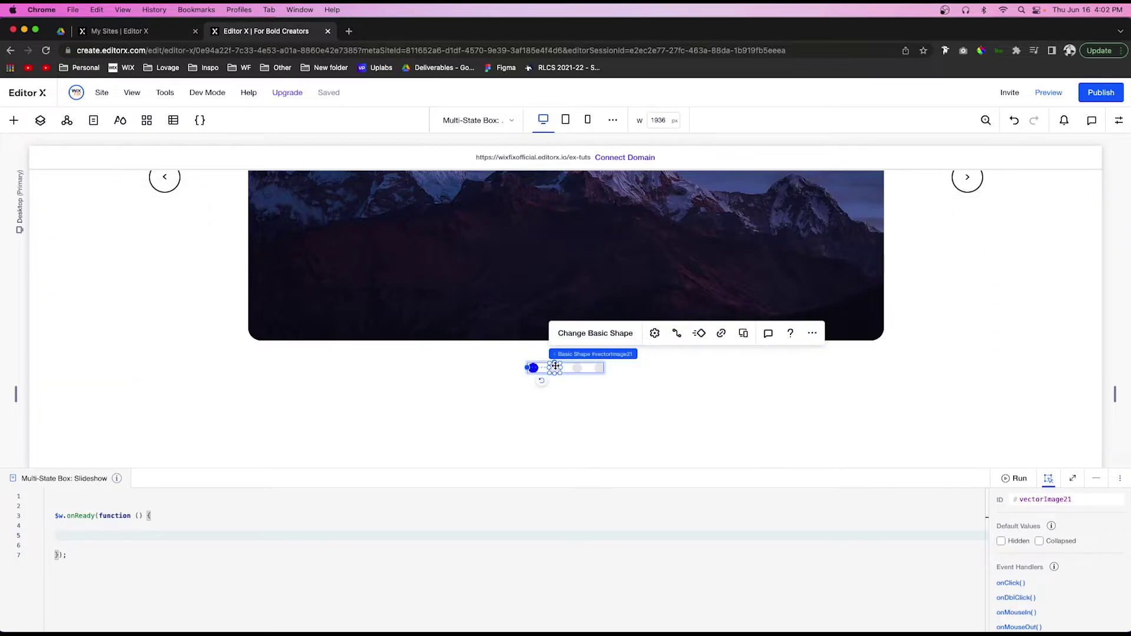
left_click(576, 368)
left_click(598, 368)
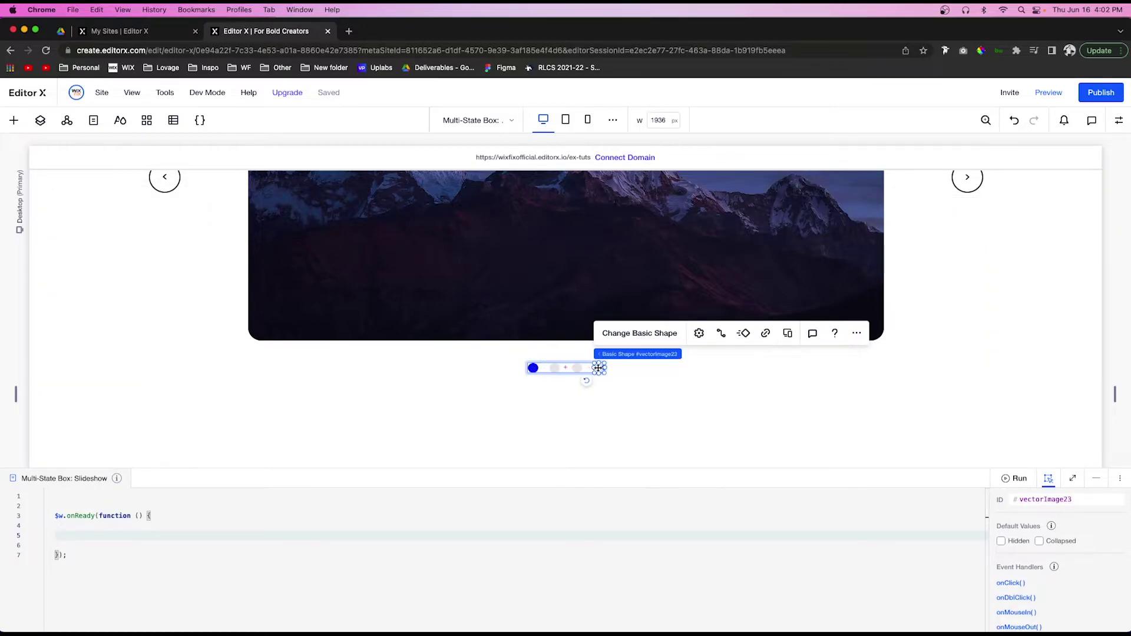
left_click(553, 368)
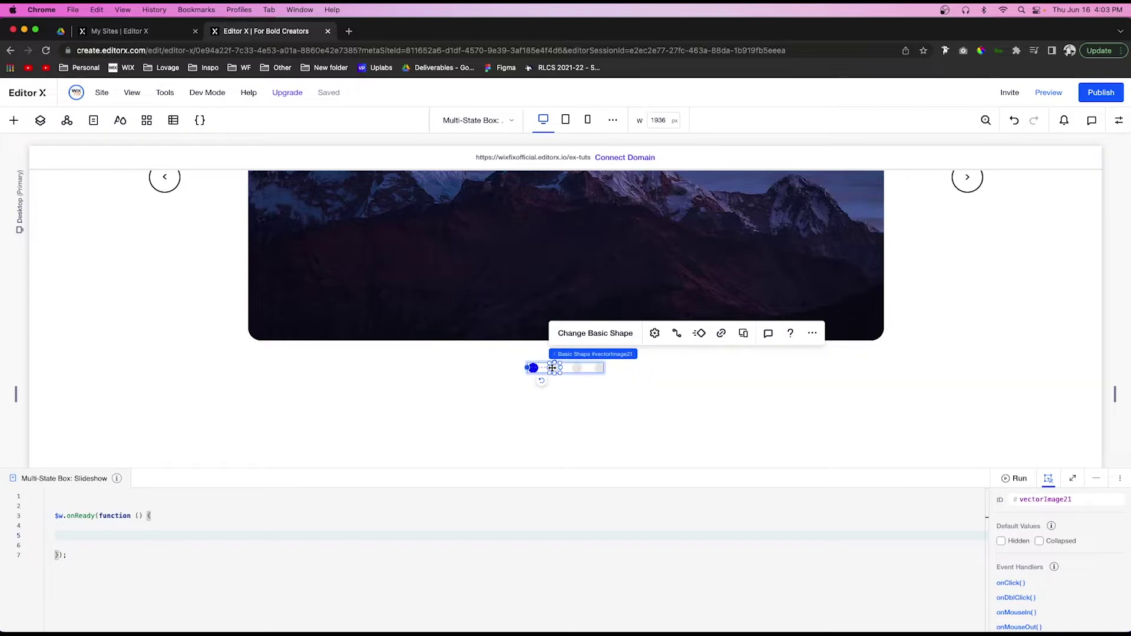
double_click(1064, 500)
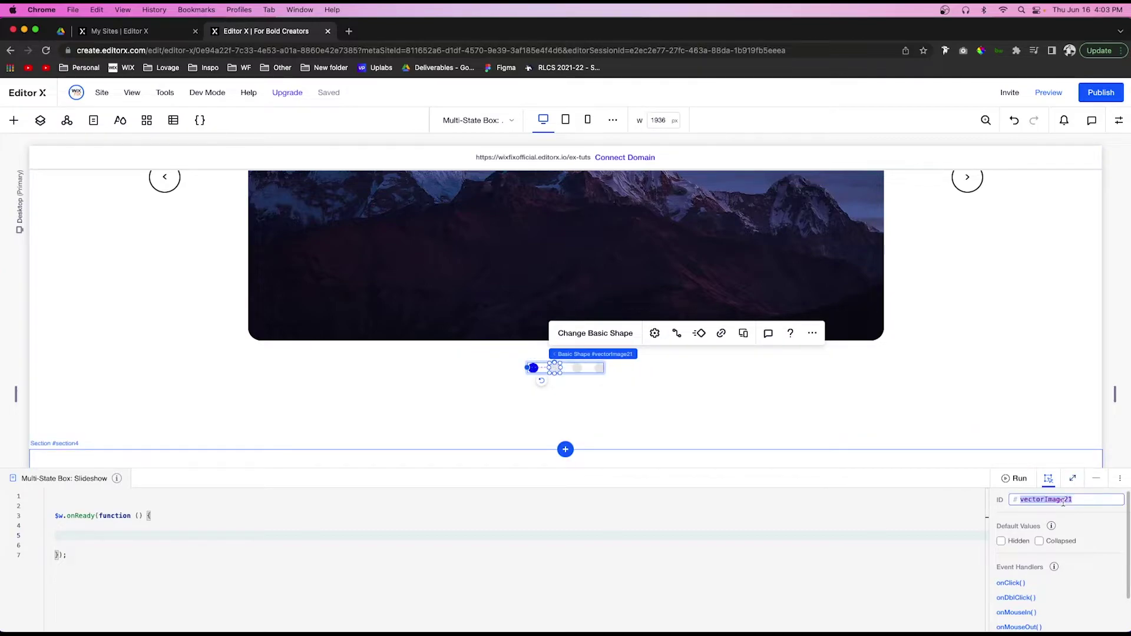
type("s1")
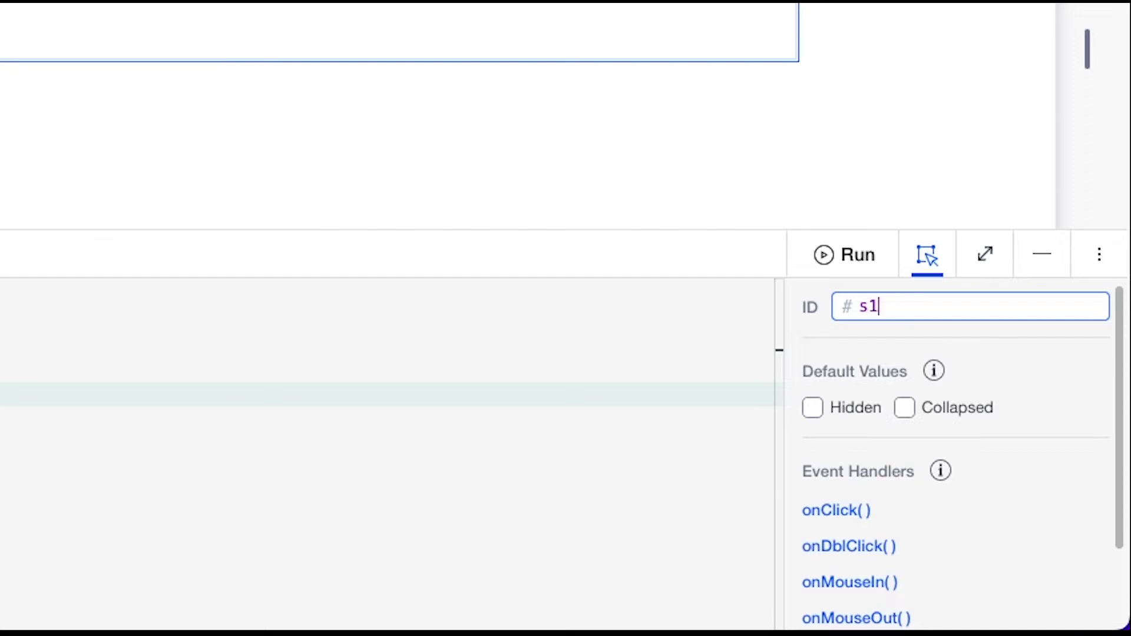
type("s2")
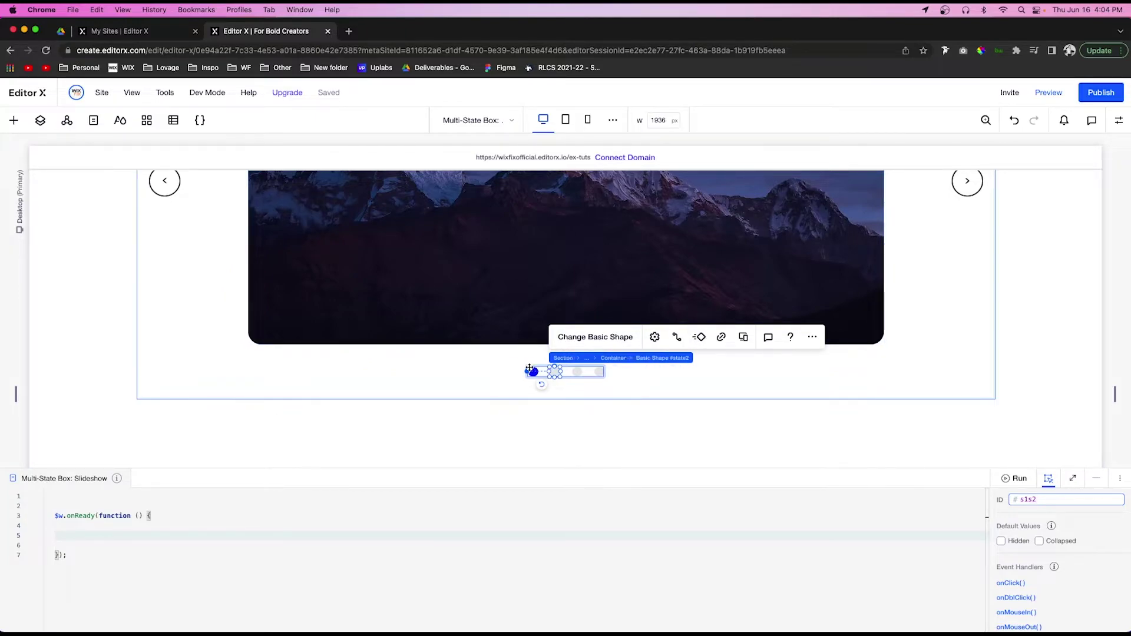
Step: Rename the third and fourth dots to s1s3 and s1s4
left_click(579, 372)
double_click(1042, 500)
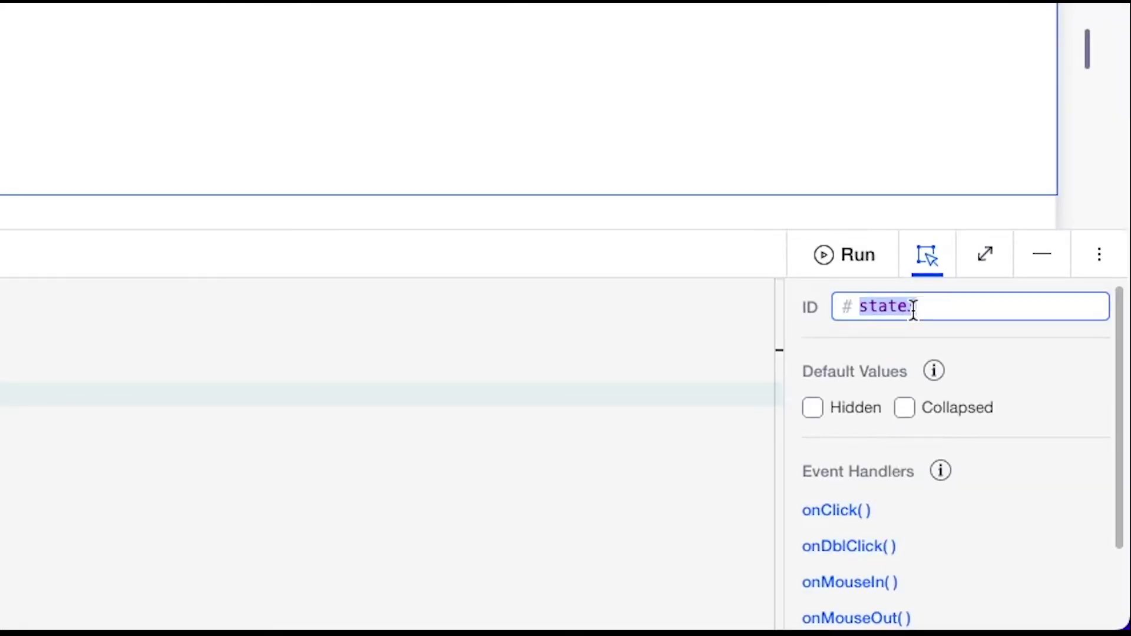
type("s1s3")
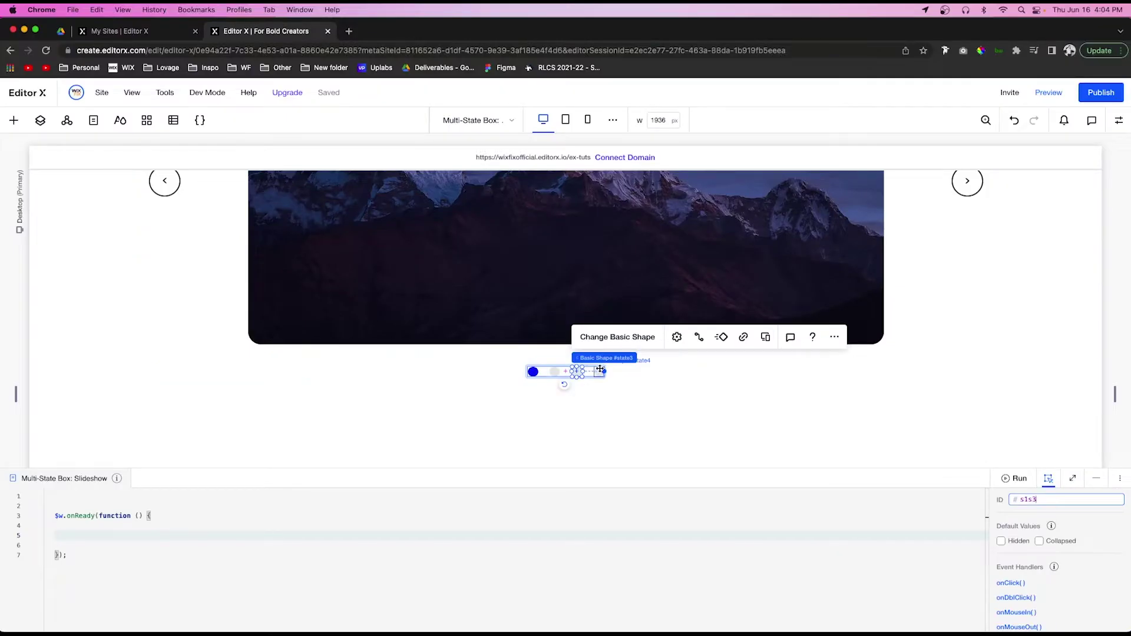
left_click(599, 371)
double_click(1043, 499)
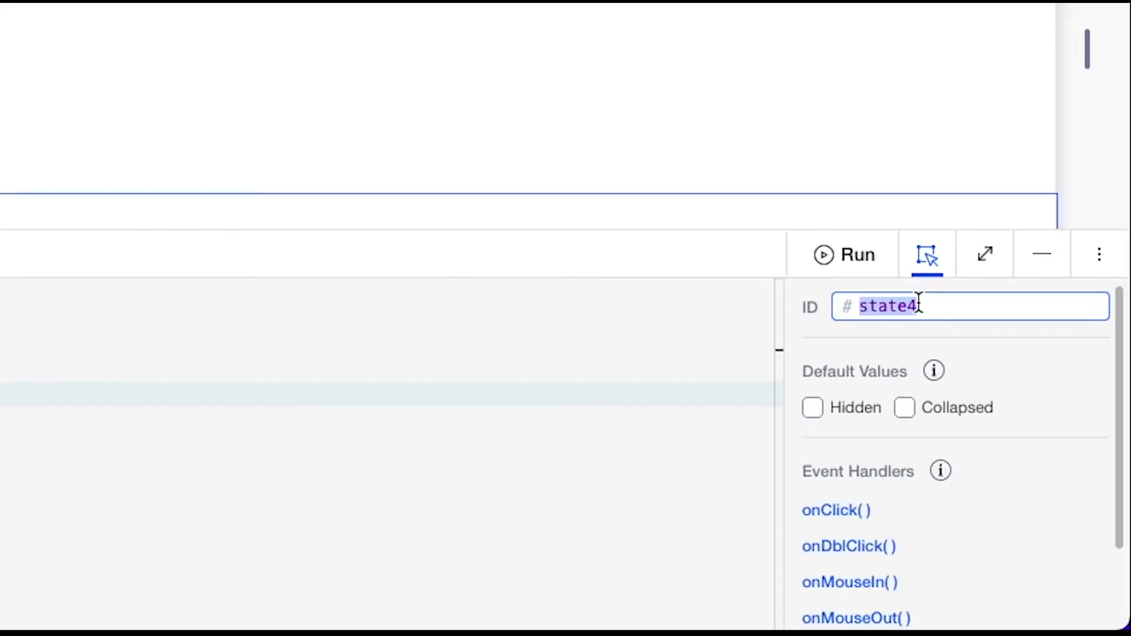
type("s1s4")
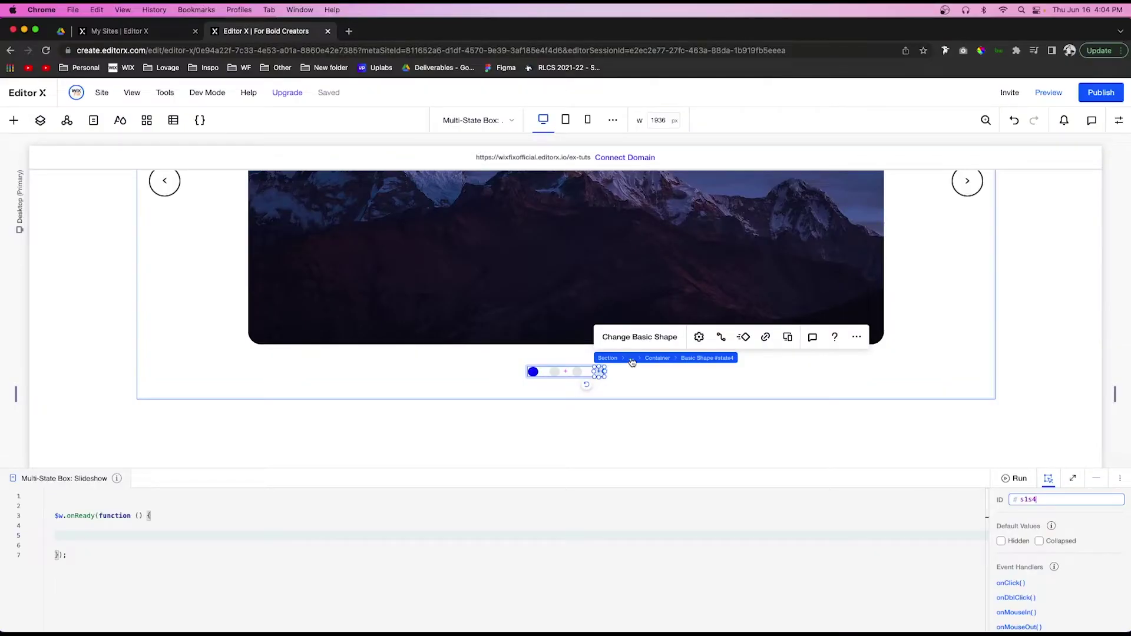
left_click(637, 361)
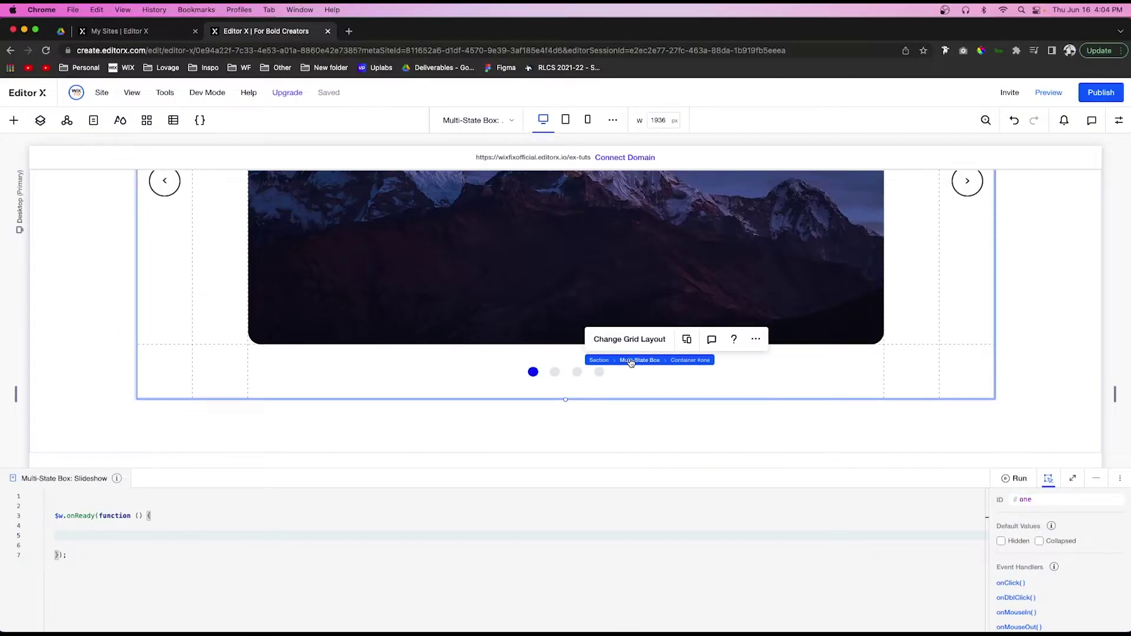
Step: Switch to state two and rename its first indicator dot to s2s1
left_click(623, 360)
left_click(607, 341)
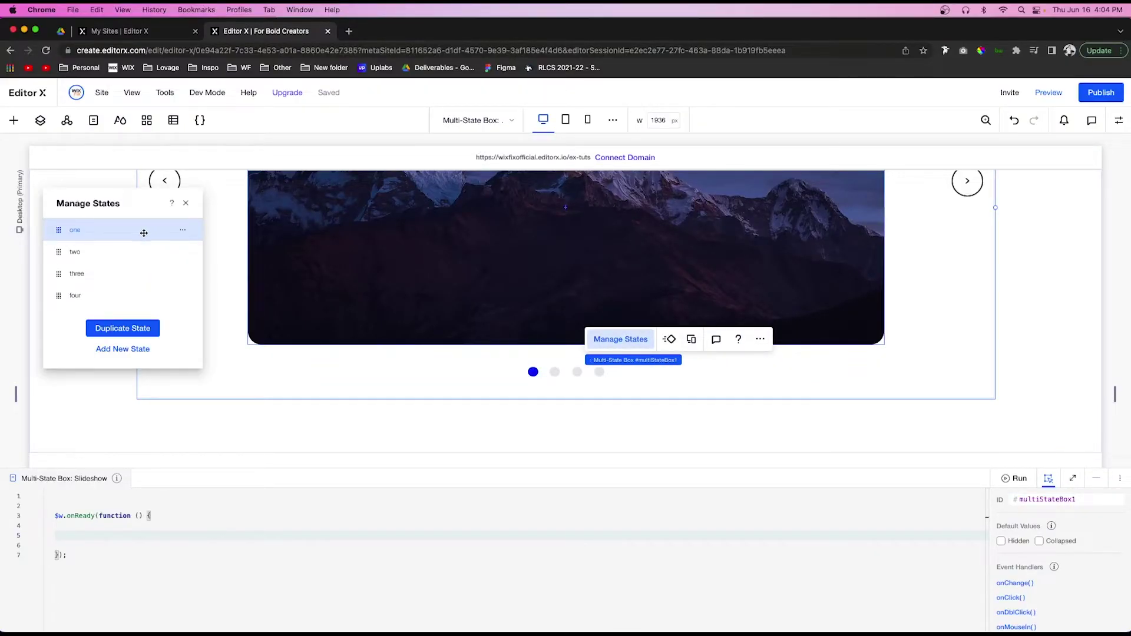
left_click(109, 252)
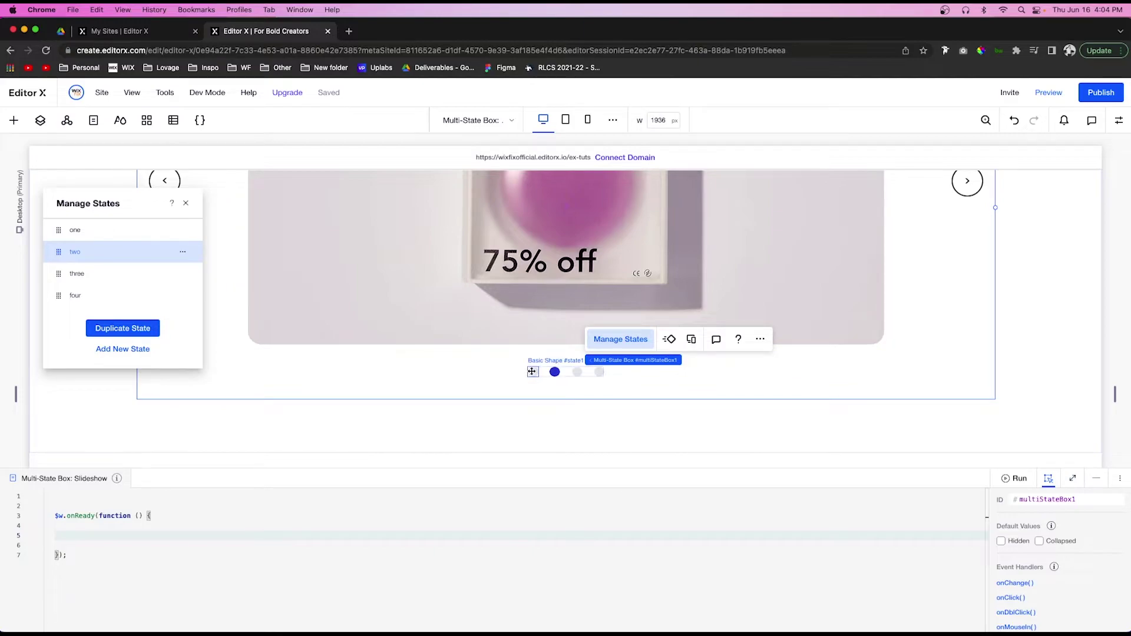
left_click(533, 371)
left_click(1051, 500)
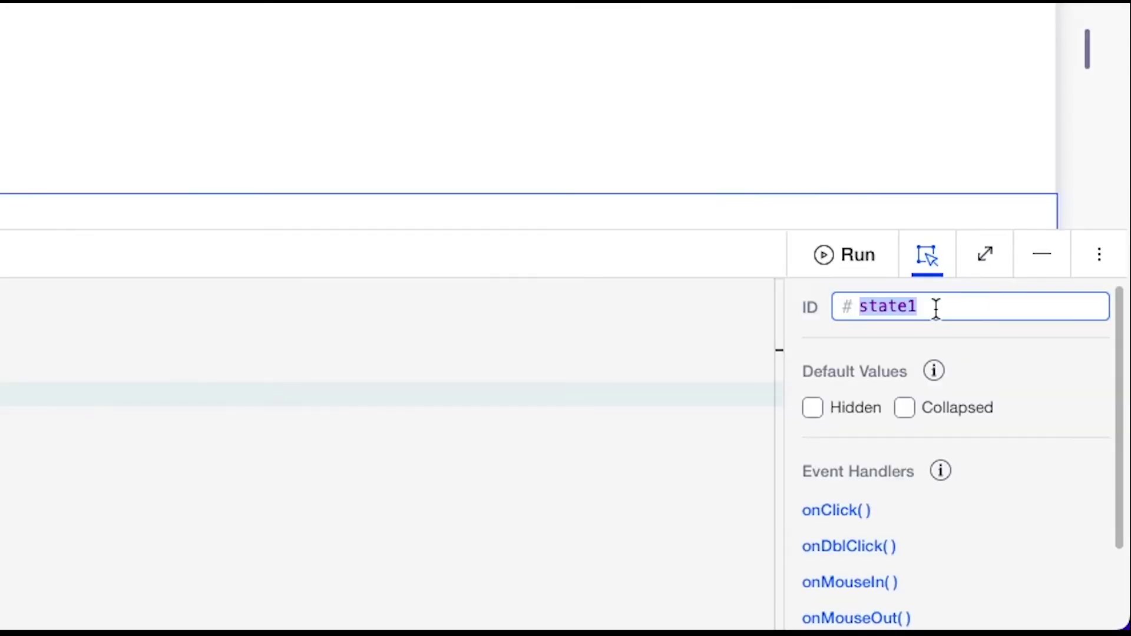
type("s1")
key("BackSpace")
type("2s1")
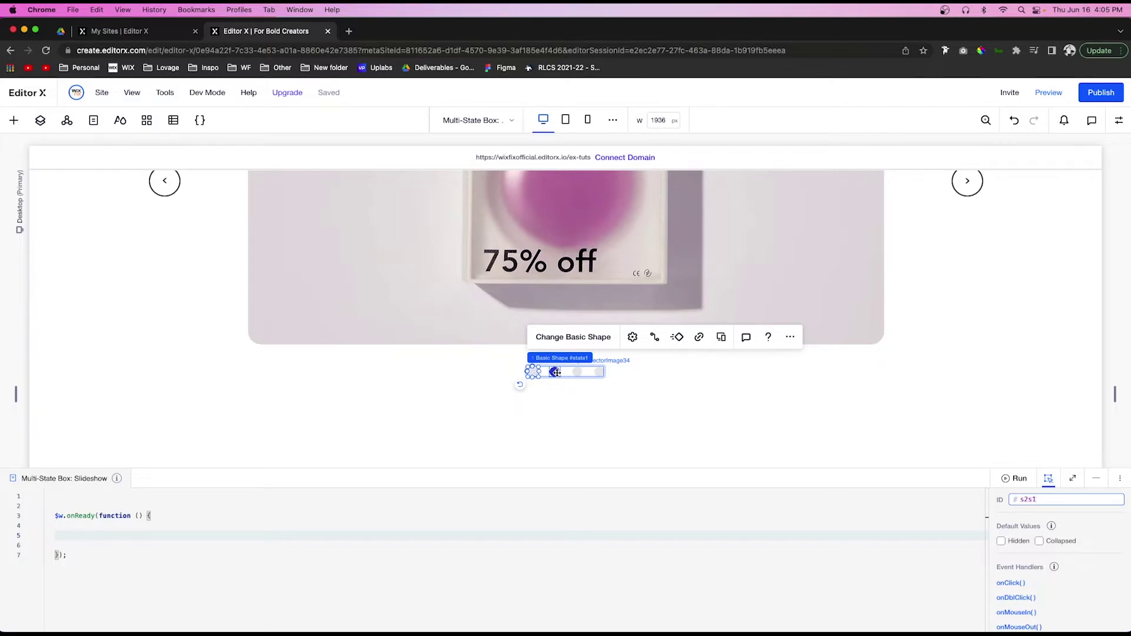
Step: Rename the third and fourth dots to s2s3 and s2s4
left_click(578, 372)
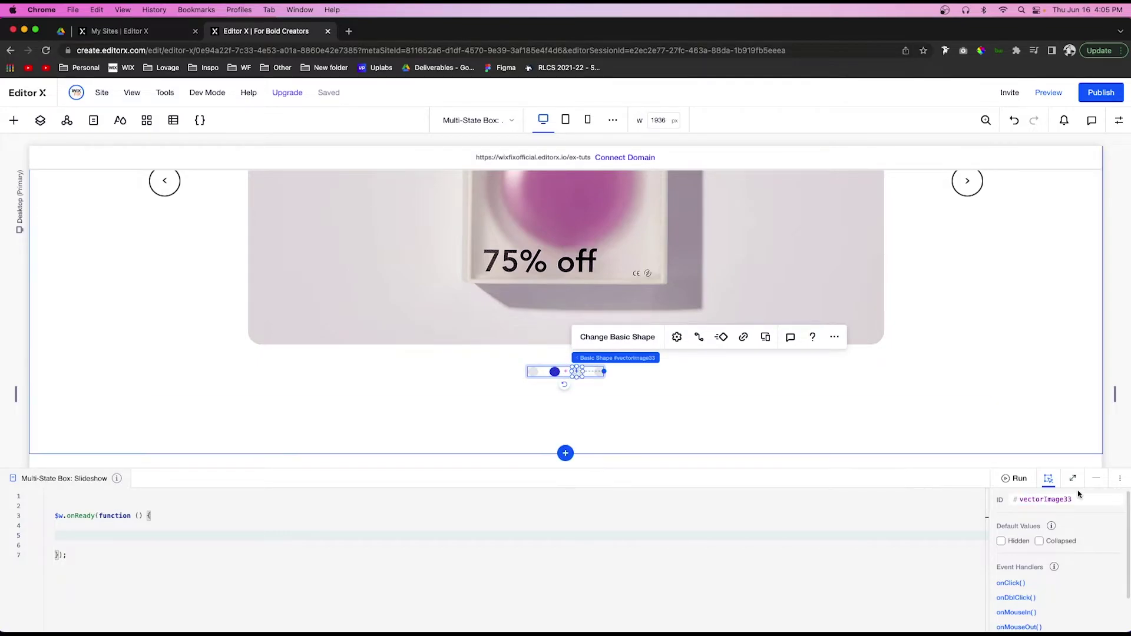
double_click(1075, 499)
type("s2s3")
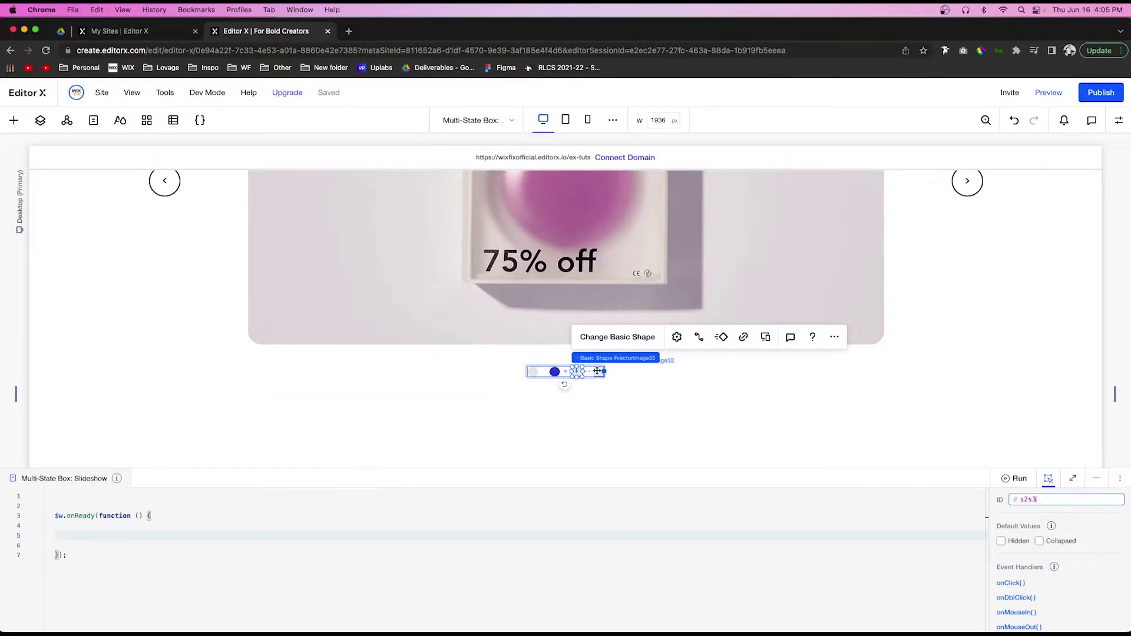
left_click(1027, 499)
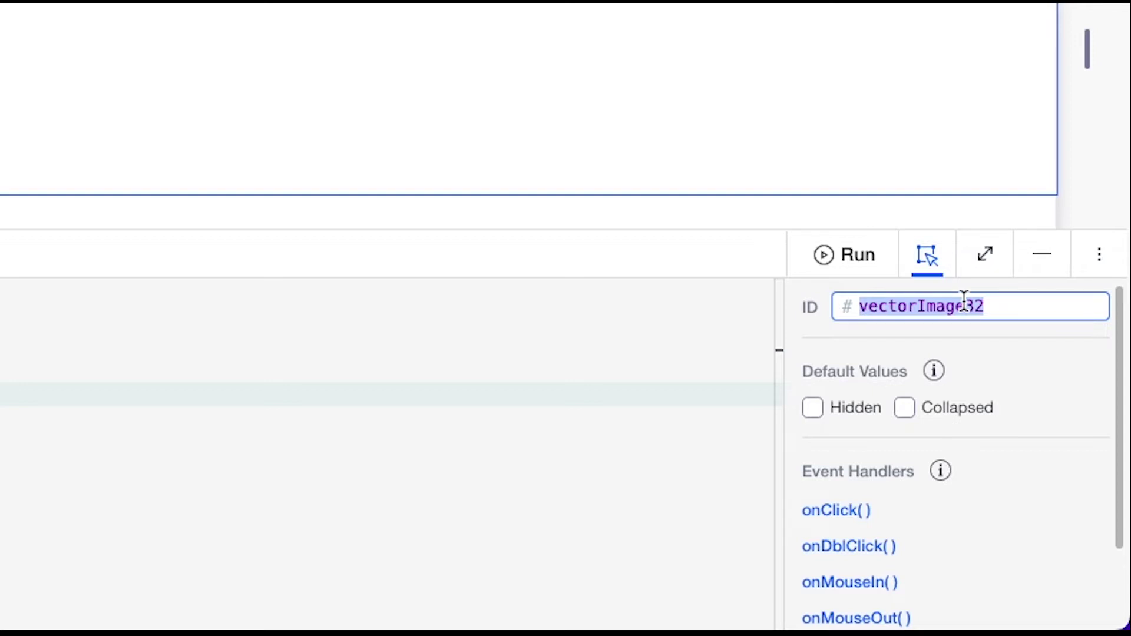
type("s2s4")
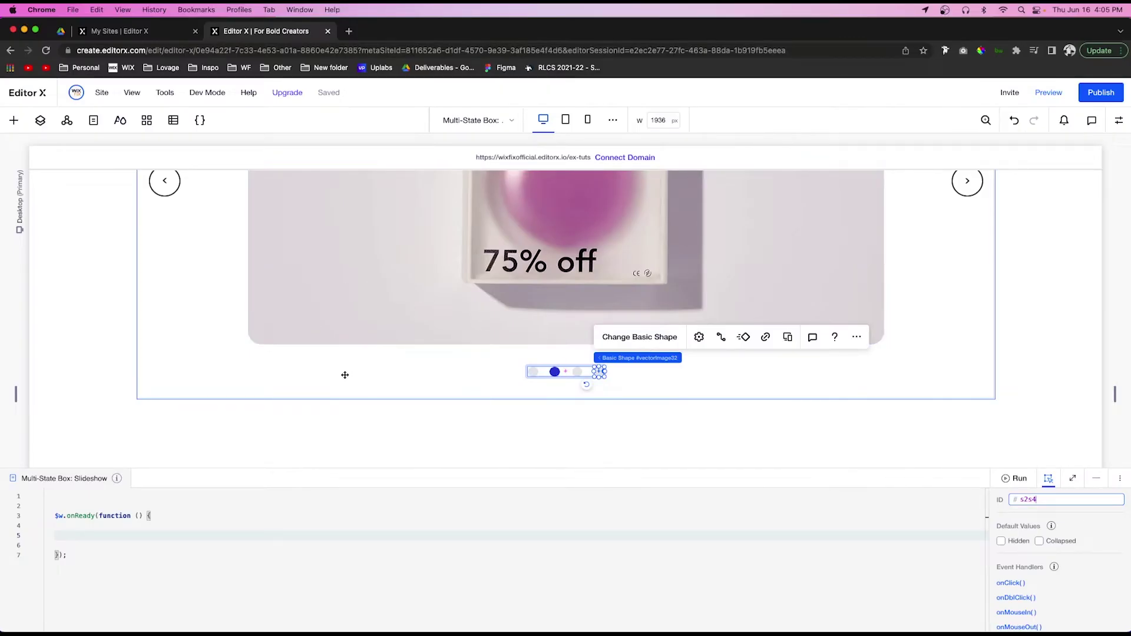
left_click(345, 375)
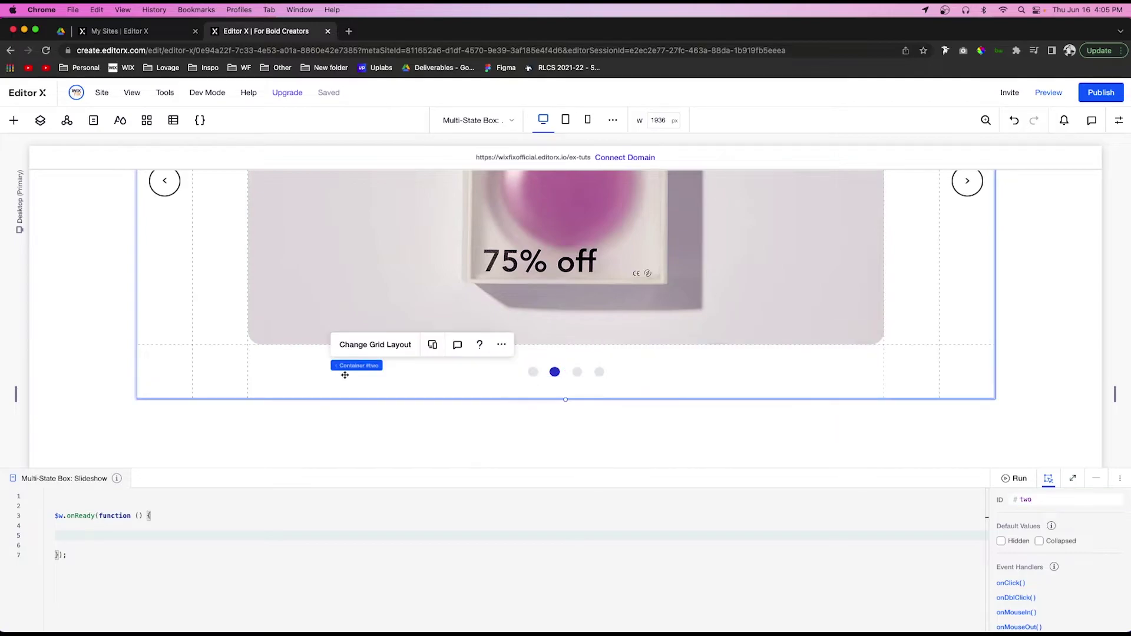
left_click(389, 366)
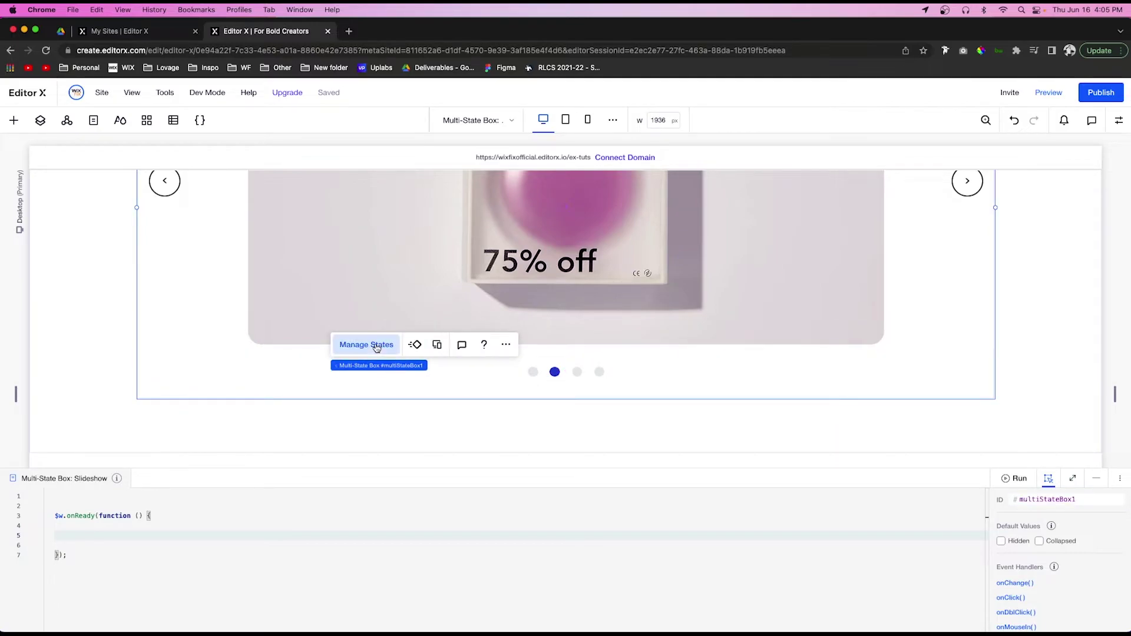
left_click(374, 345)
left_click(77, 274)
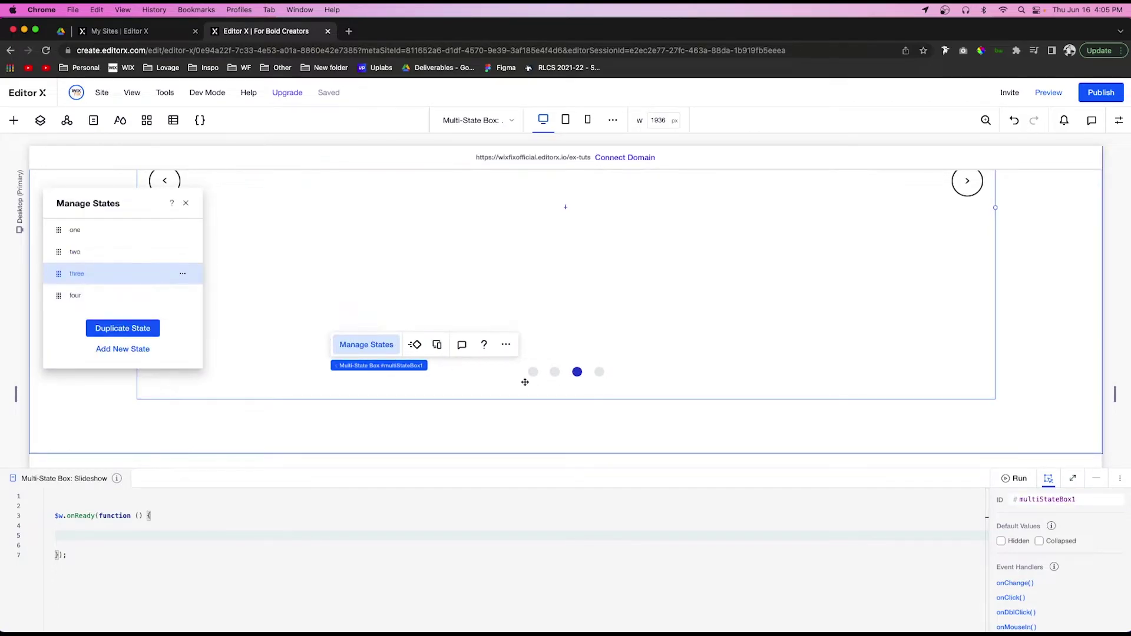
left_click(533, 372)
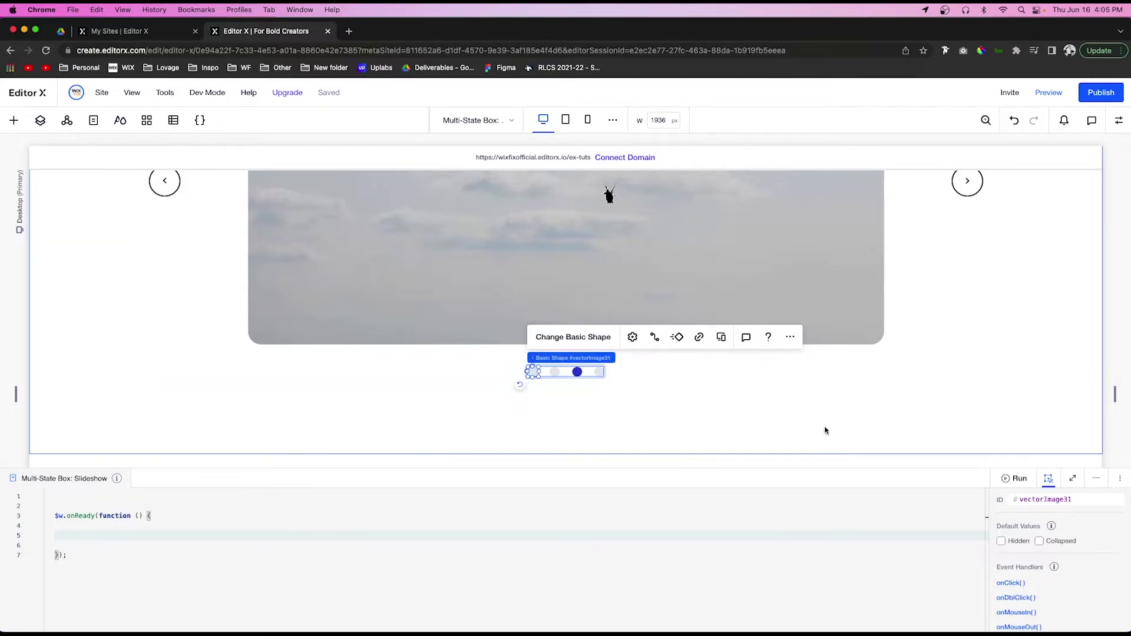
left_click(1066, 501)
type("s4s3")
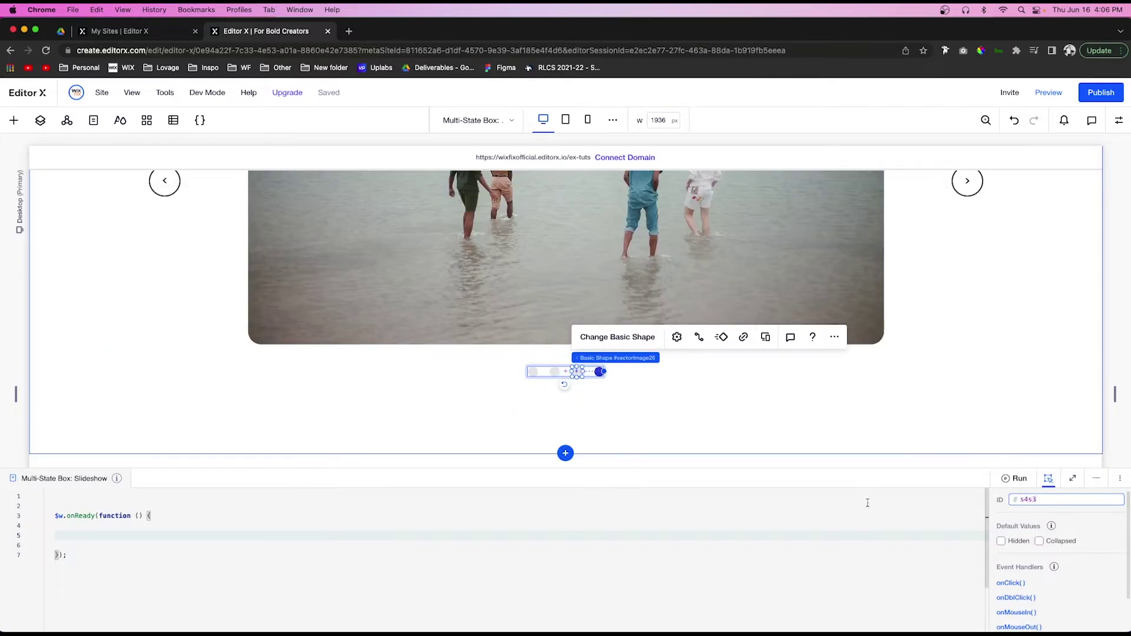
left_click(89, 234)
left_click(310, 277)
scroll(313, 281, "down", 3)
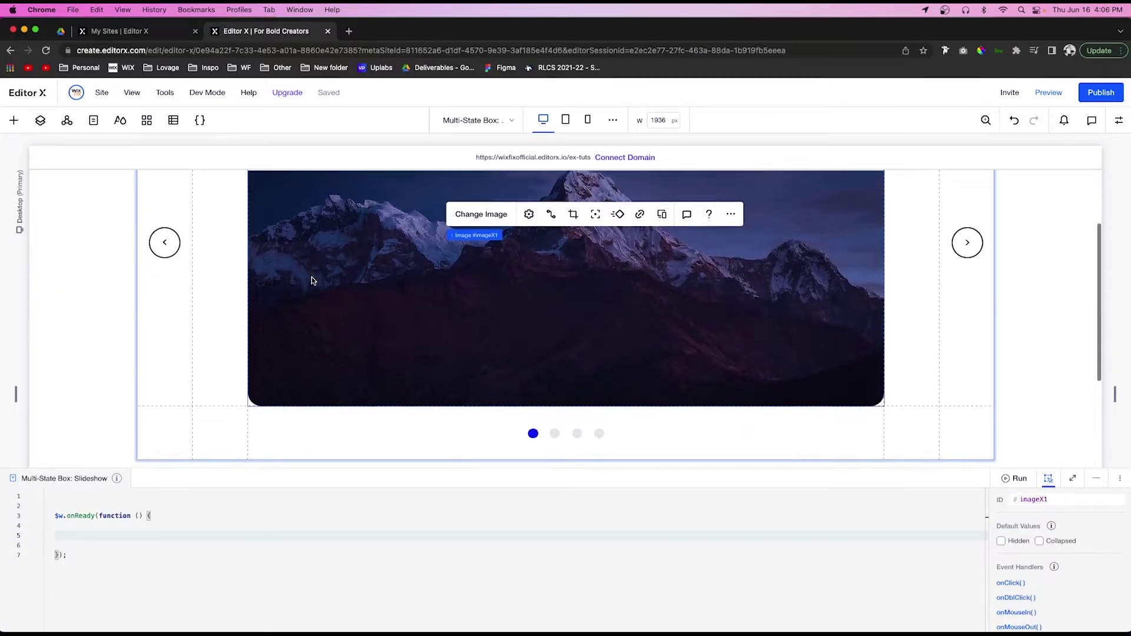
scroll(312, 280, "up", 3)
scroll(312, 281, "up", 3)
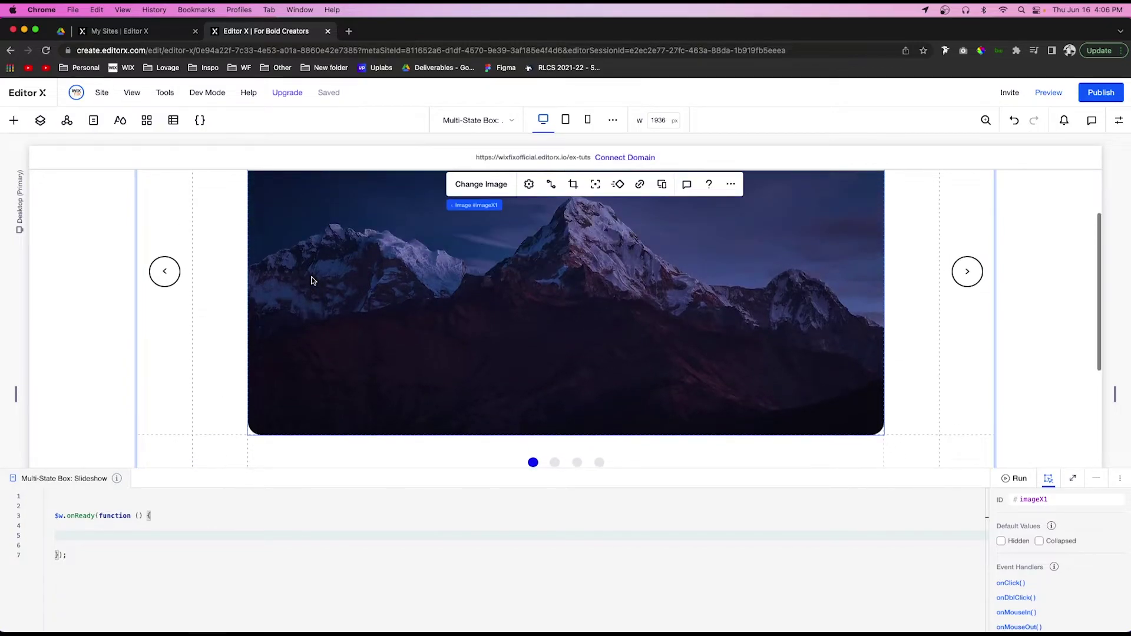
scroll(312, 281, "down", 2)
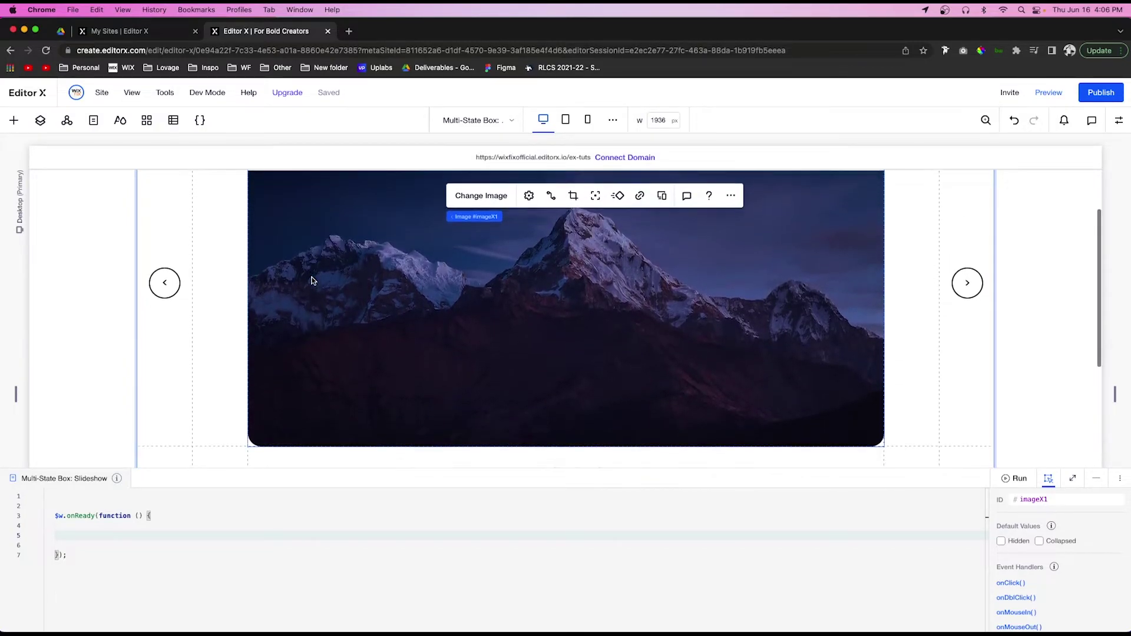
scroll(561, 248, "up", 3)
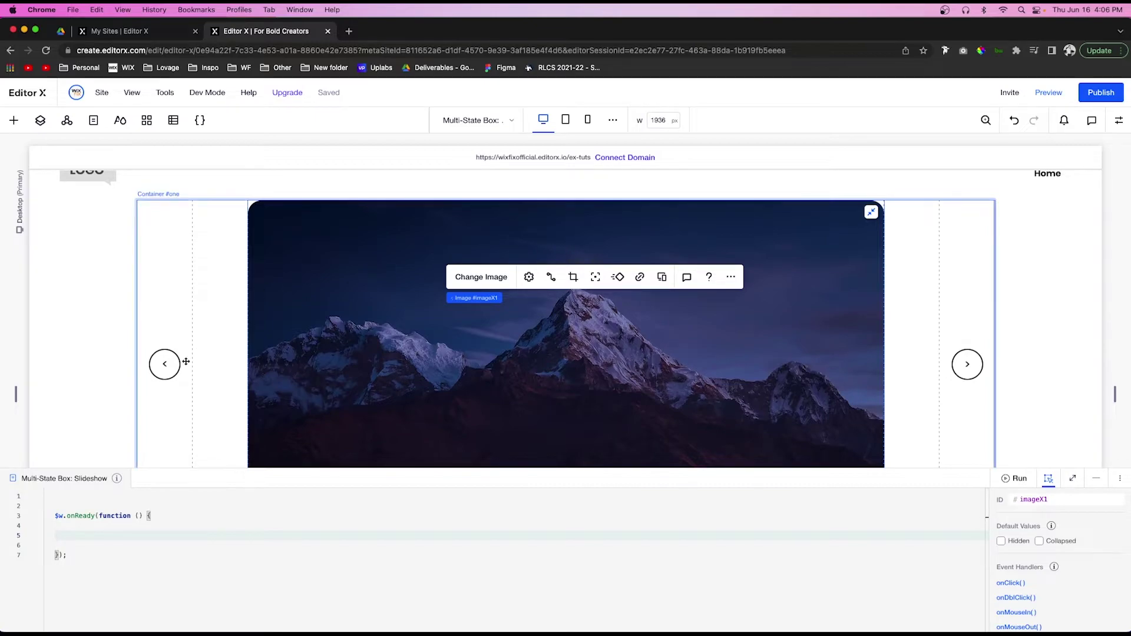
left_click(157, 365)
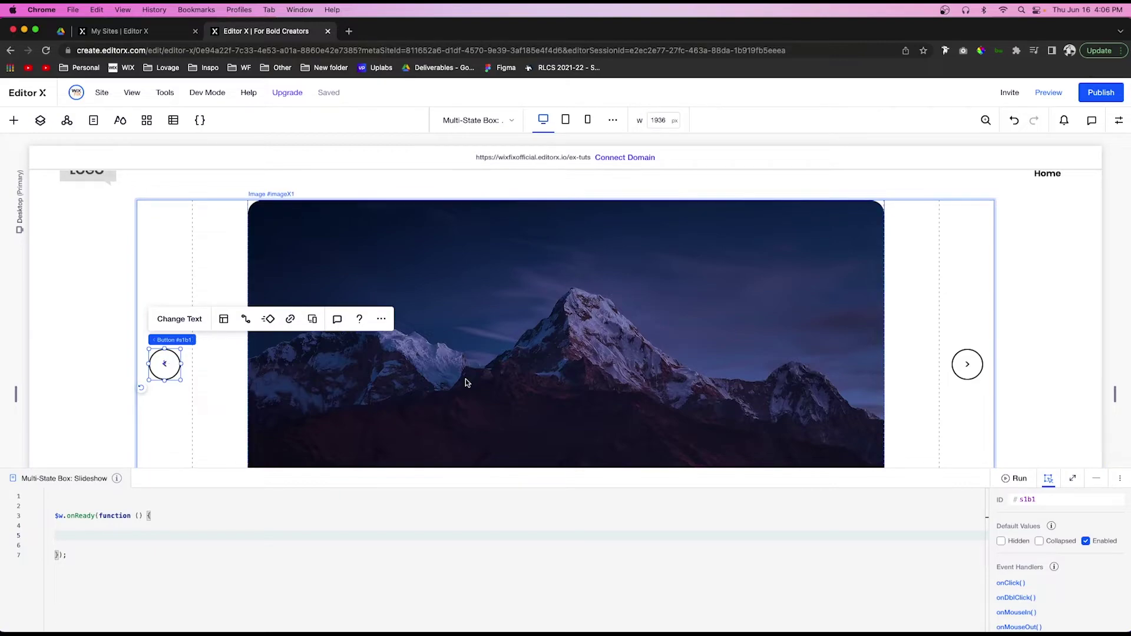
scroll(465, 381, "down", 3)
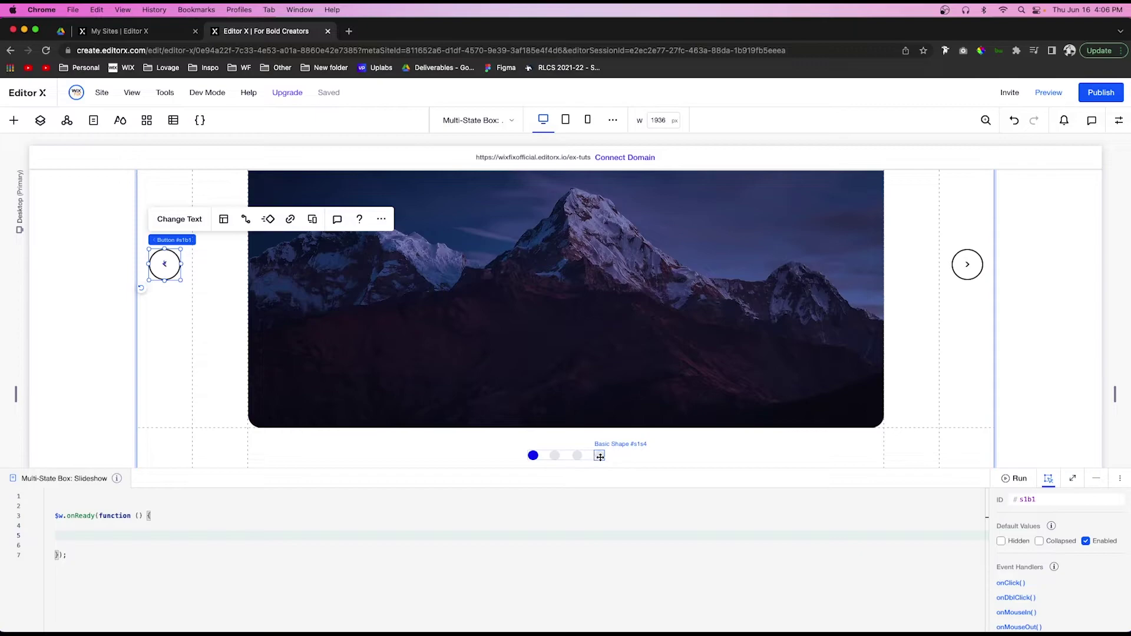
left_click(970, 261)
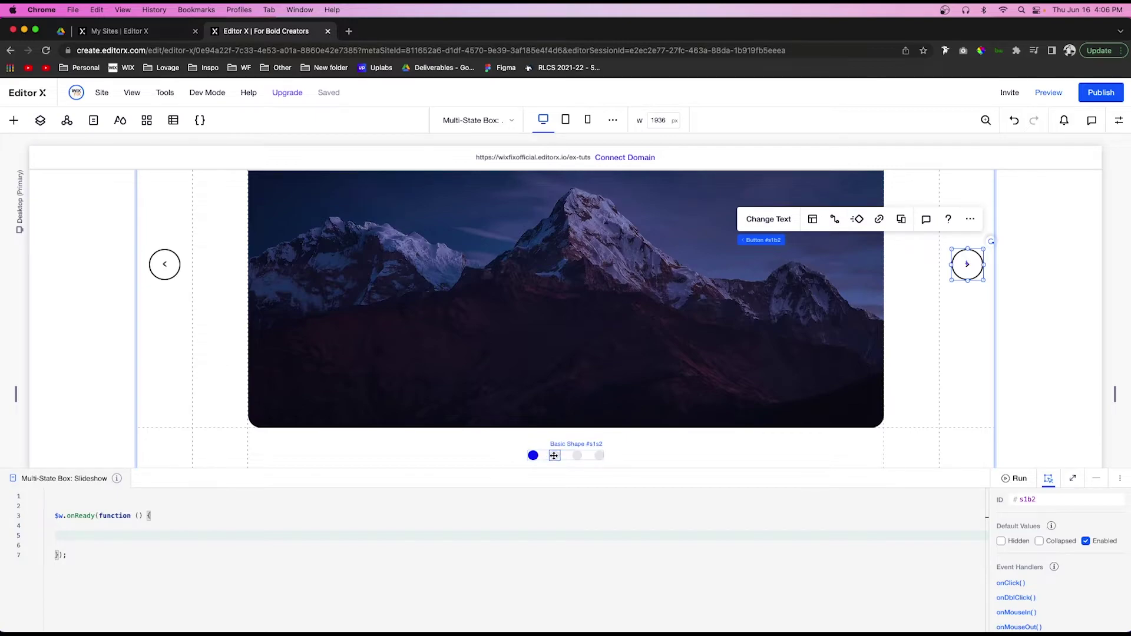
left_click(165, 263)
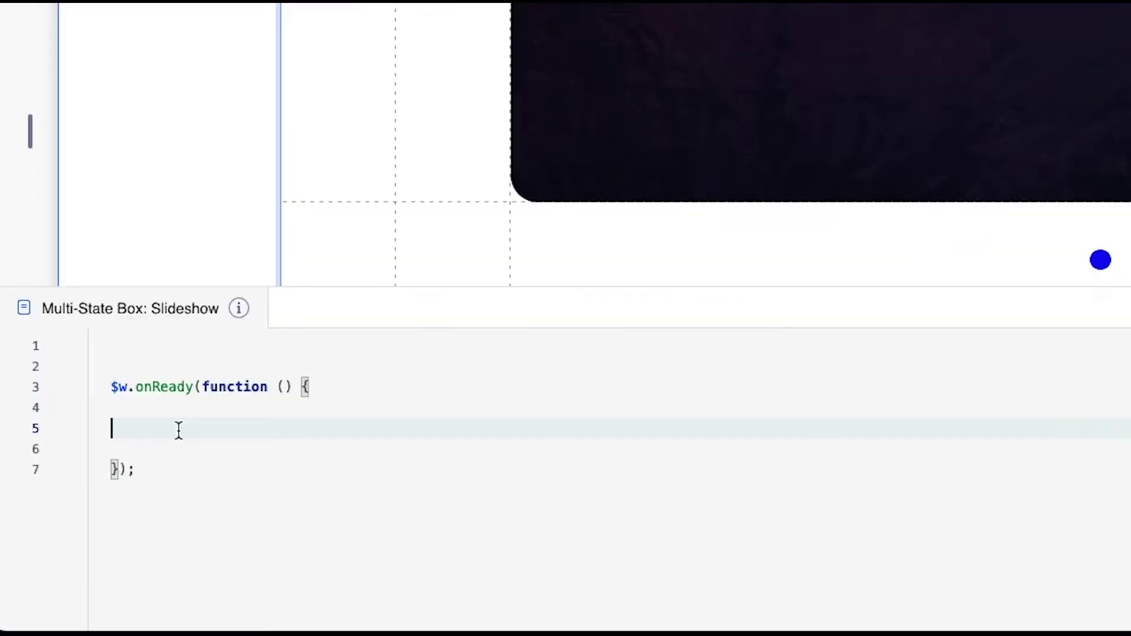
Step: Write an s1b1 onClick handler in onReady calling $w('#multiStateBox1').changeState('four')
type("$")
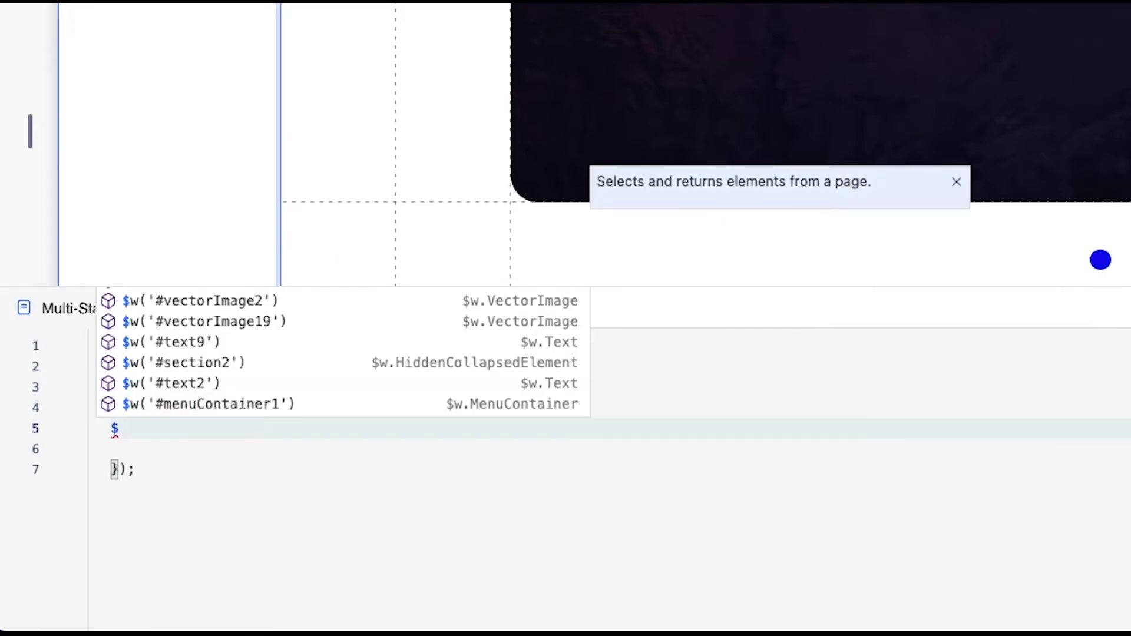
type("w")
key("Escape")
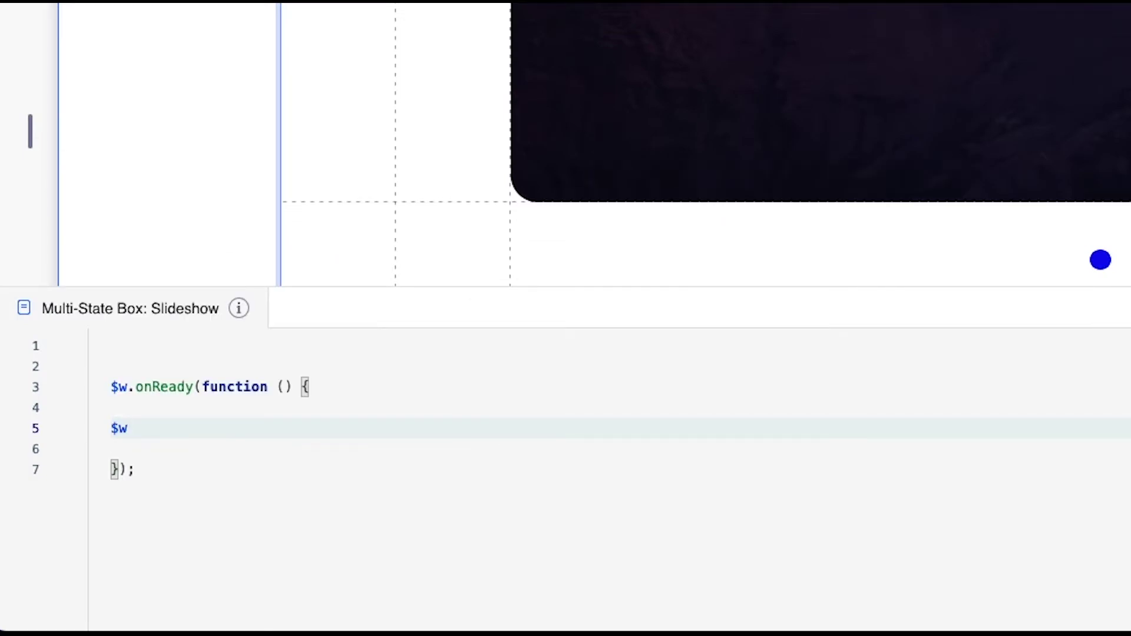
type("('#")
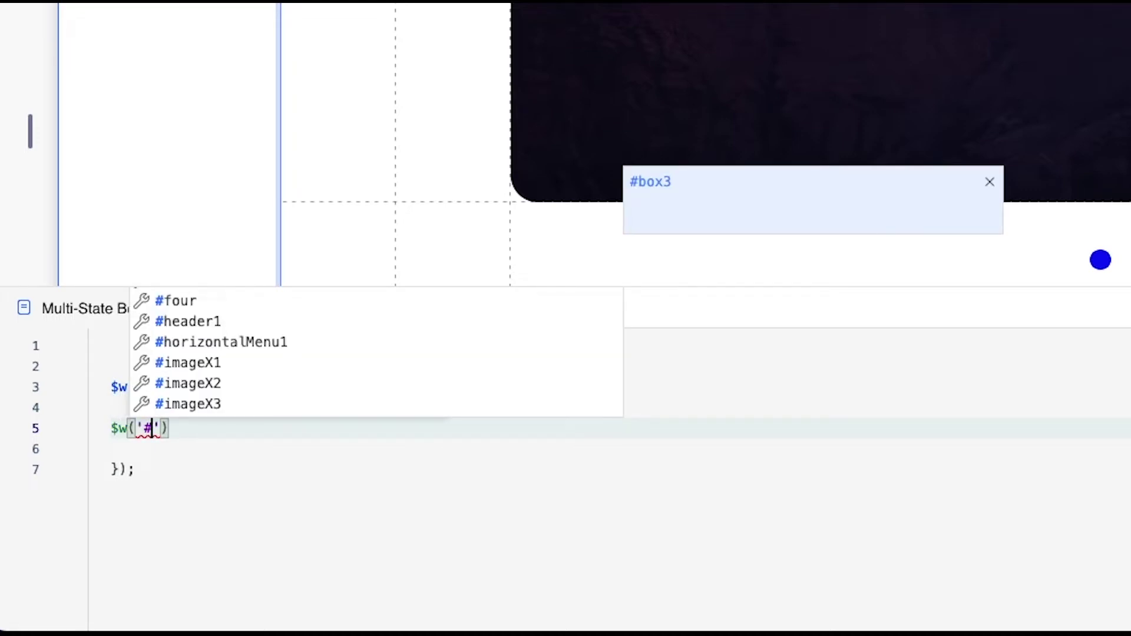
type("s1b1")
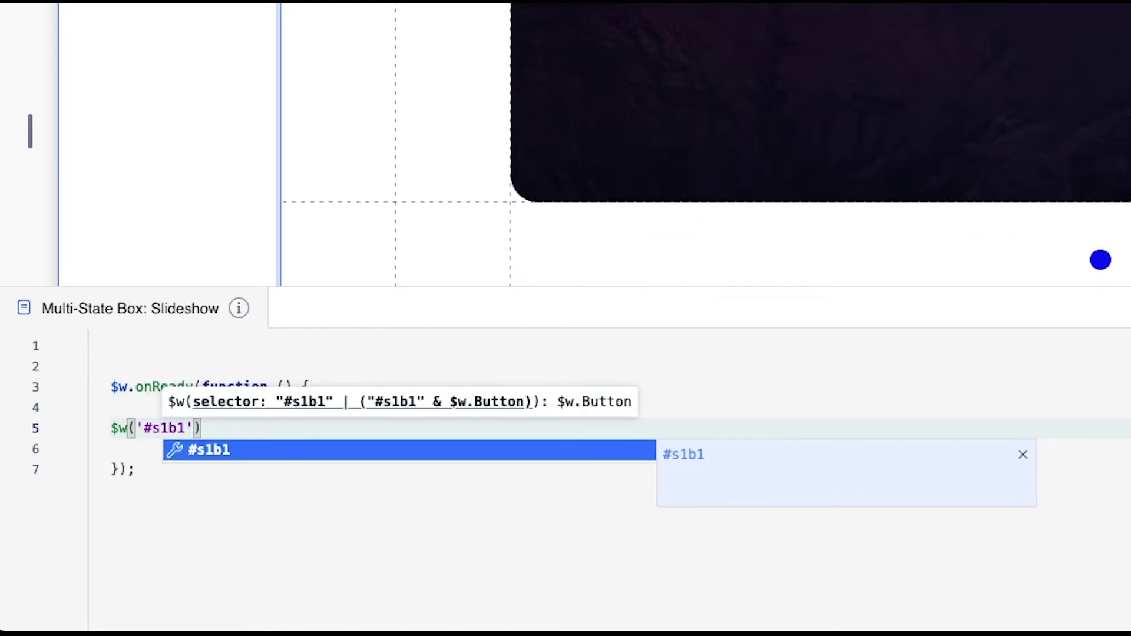
type("').on")
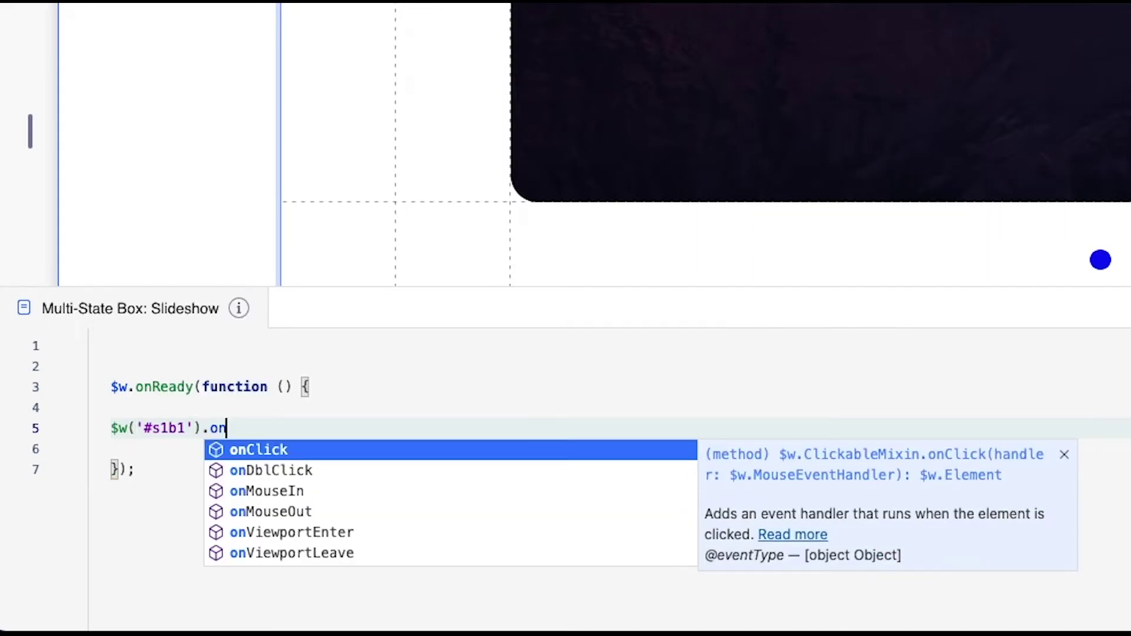
key("Return")
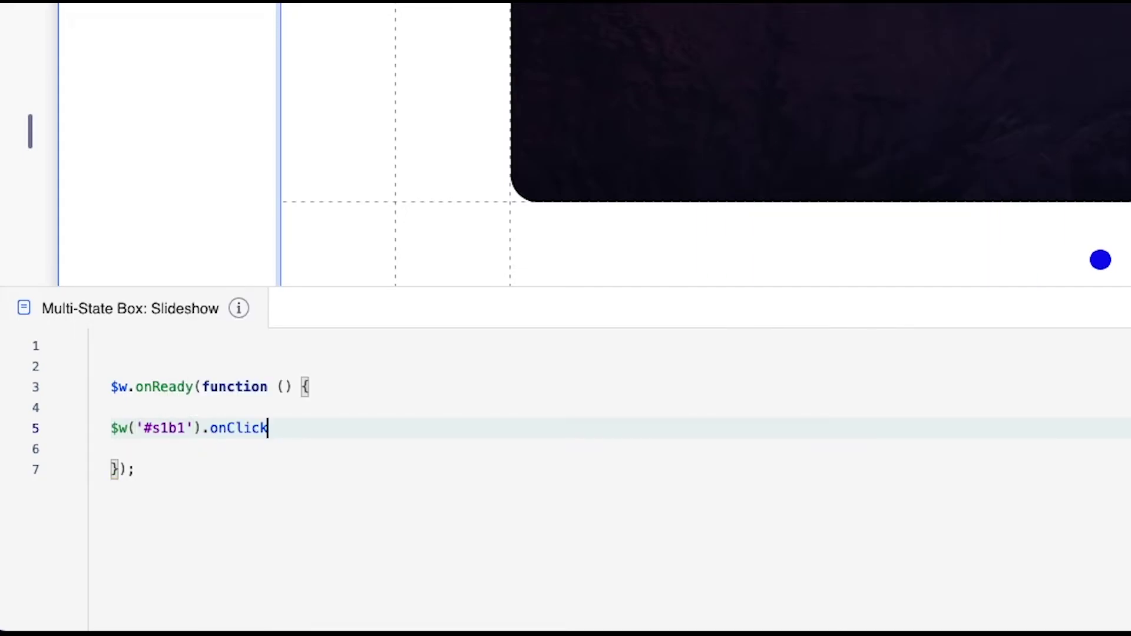
type("(() ")
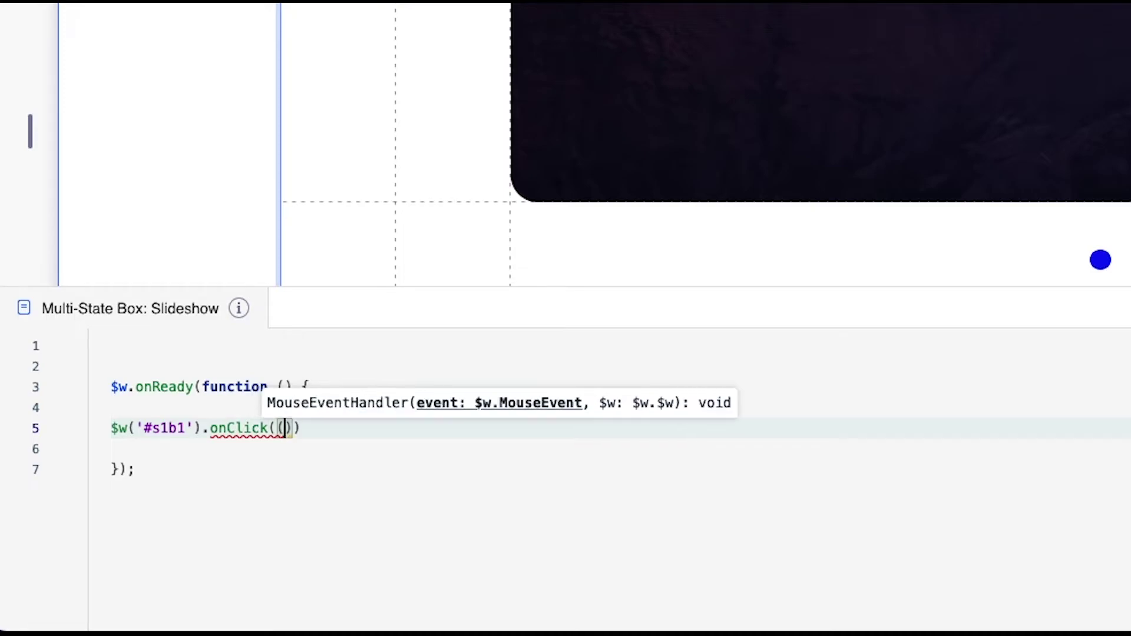
type("=> {")
key("Return")
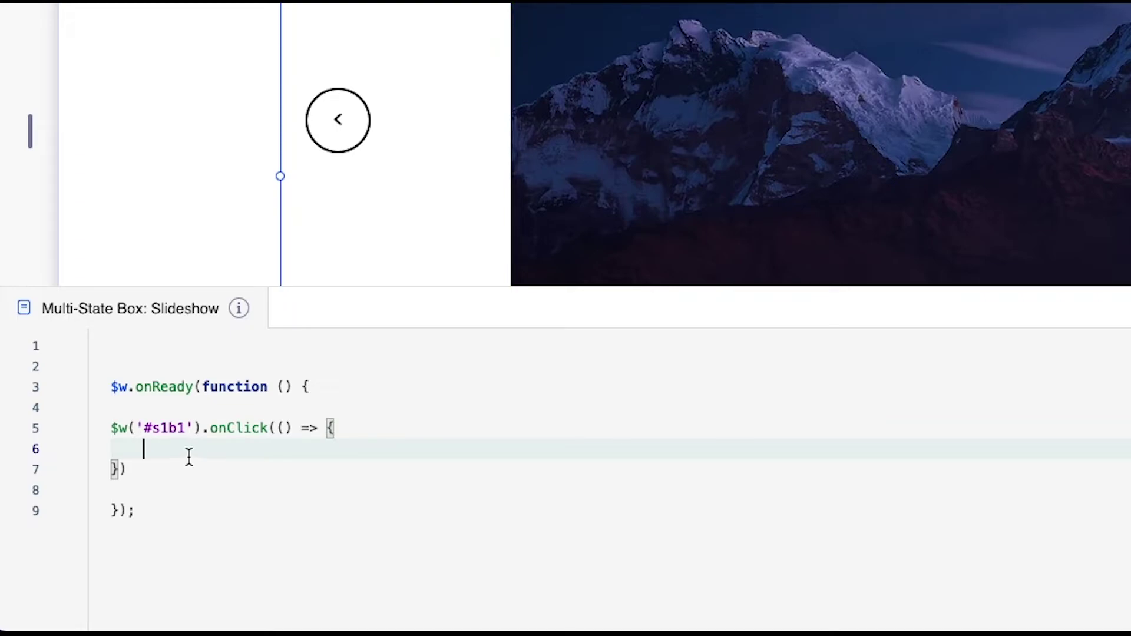
type("$")
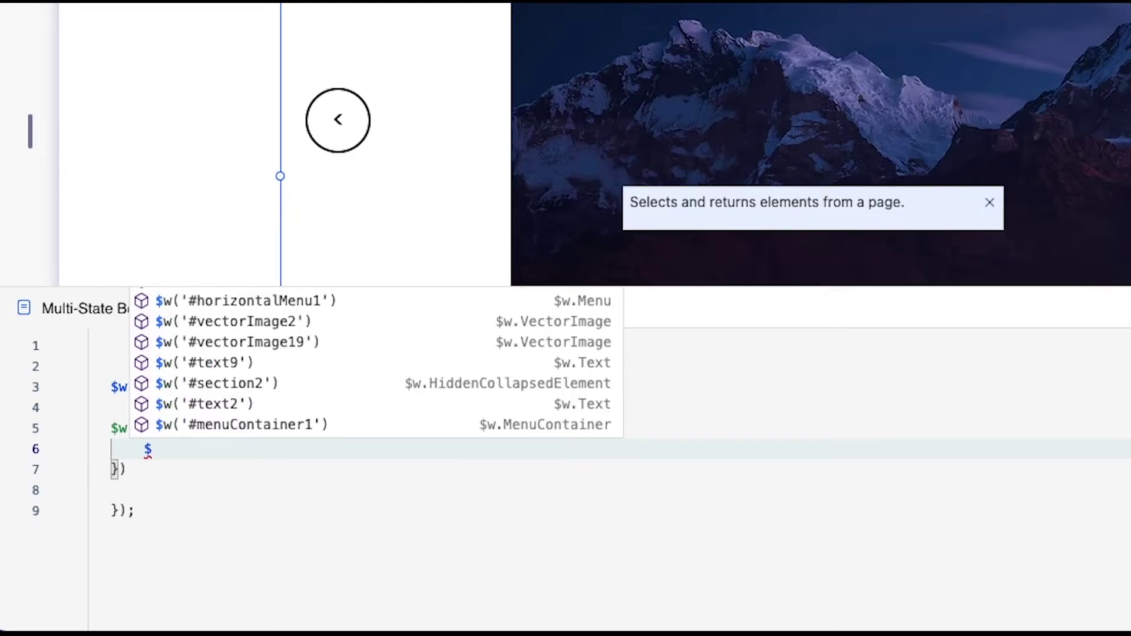
type("w")
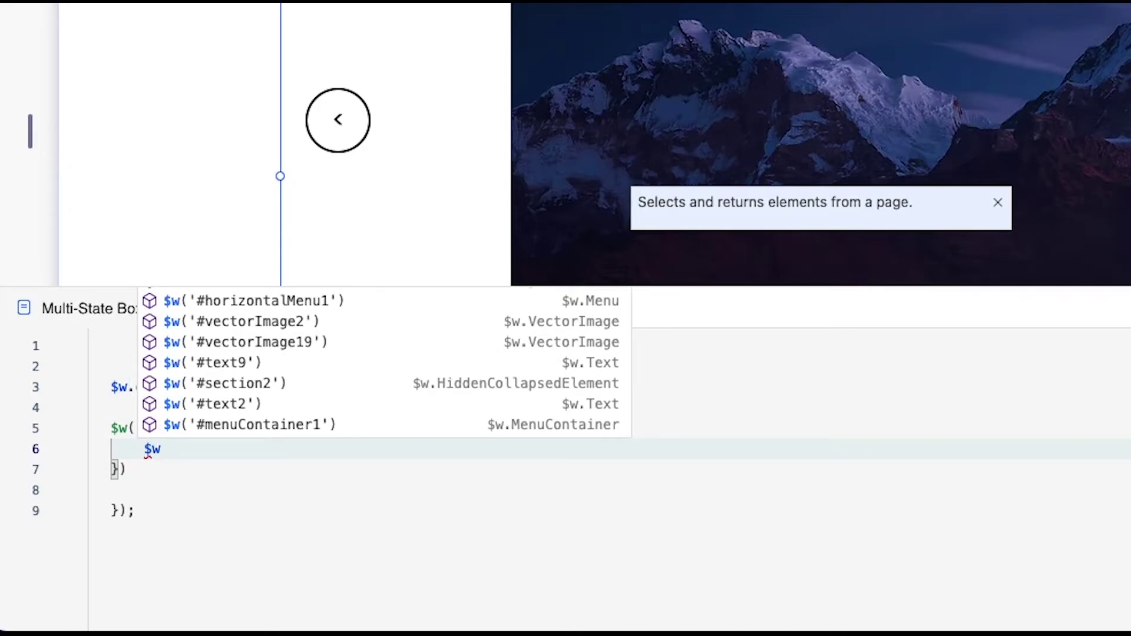
type("('#")
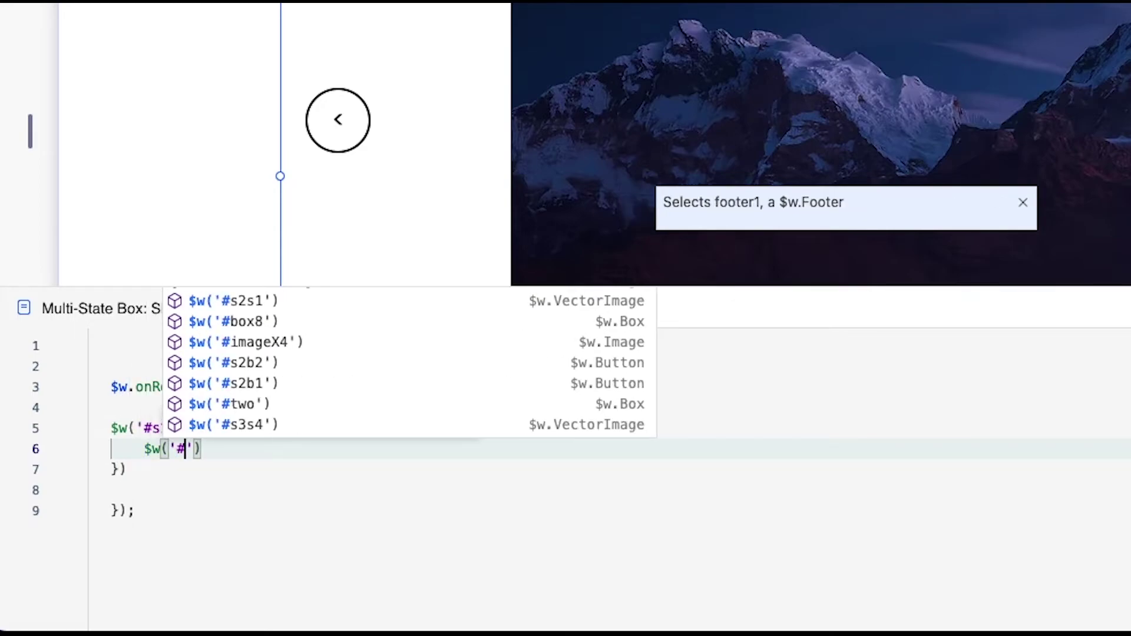
type("multiStateBox1')")
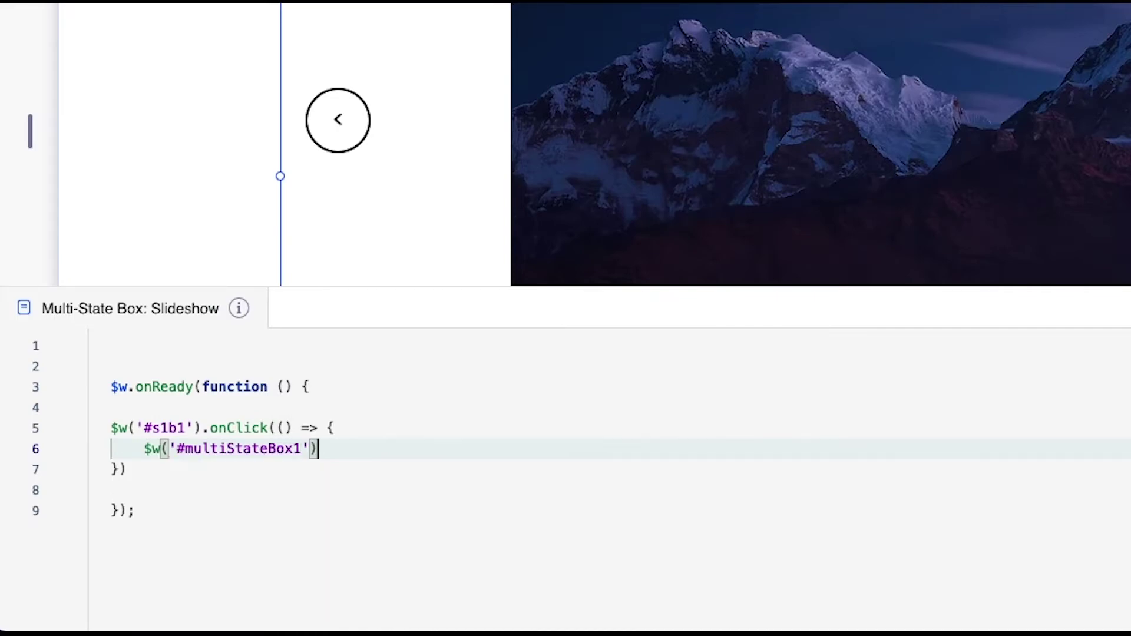
type(".ch")
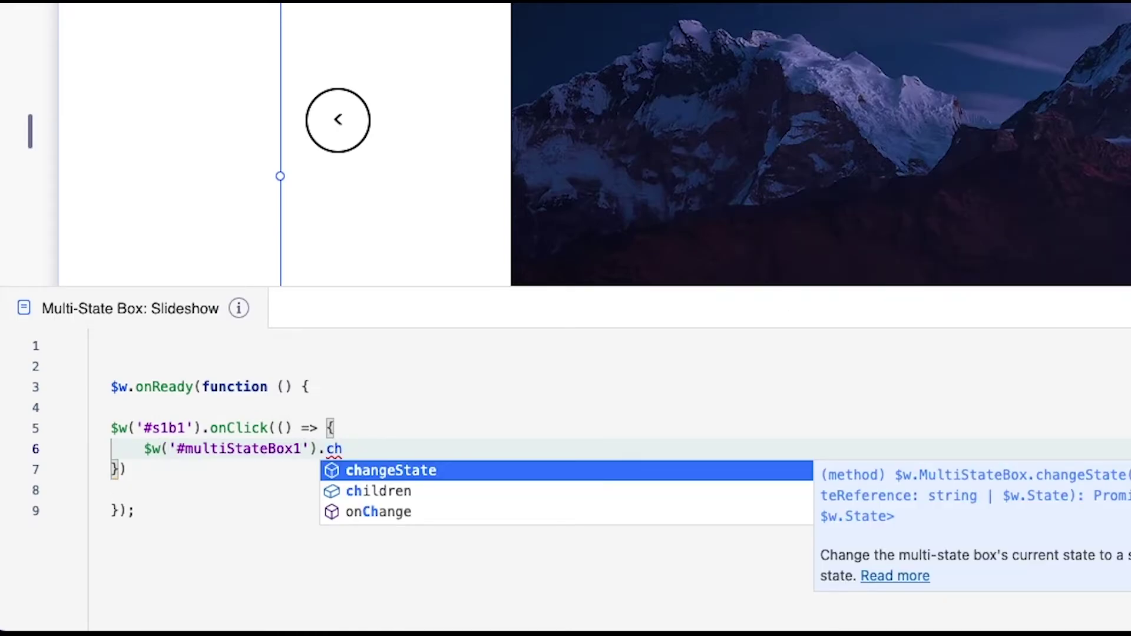
key("Return")
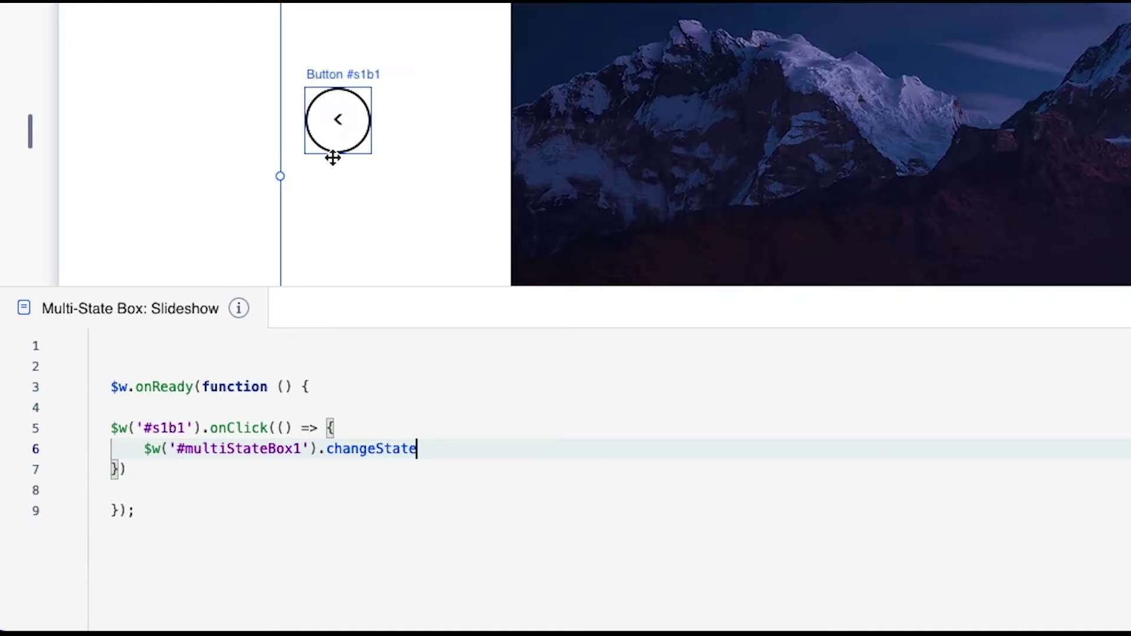
left_click(449, 453)
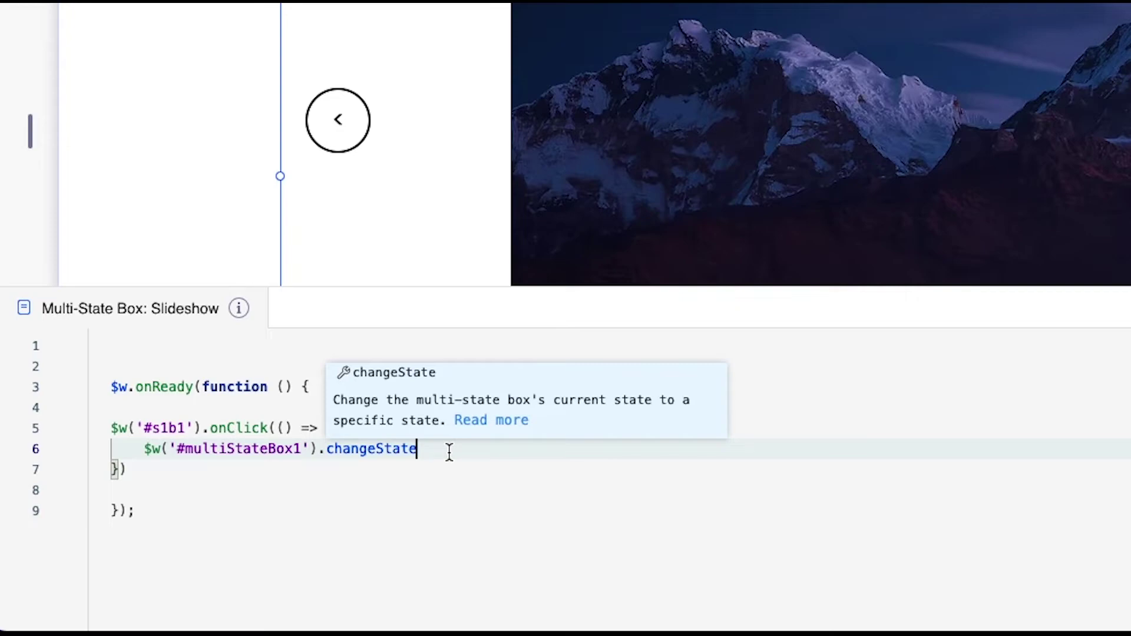
type("('four'")
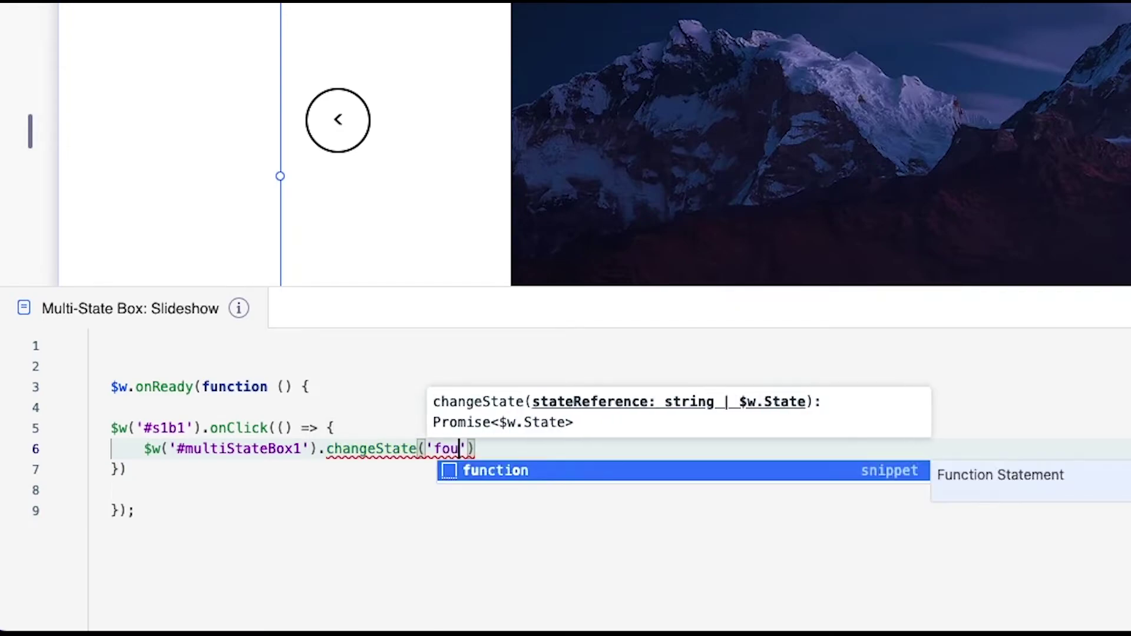
type(");")
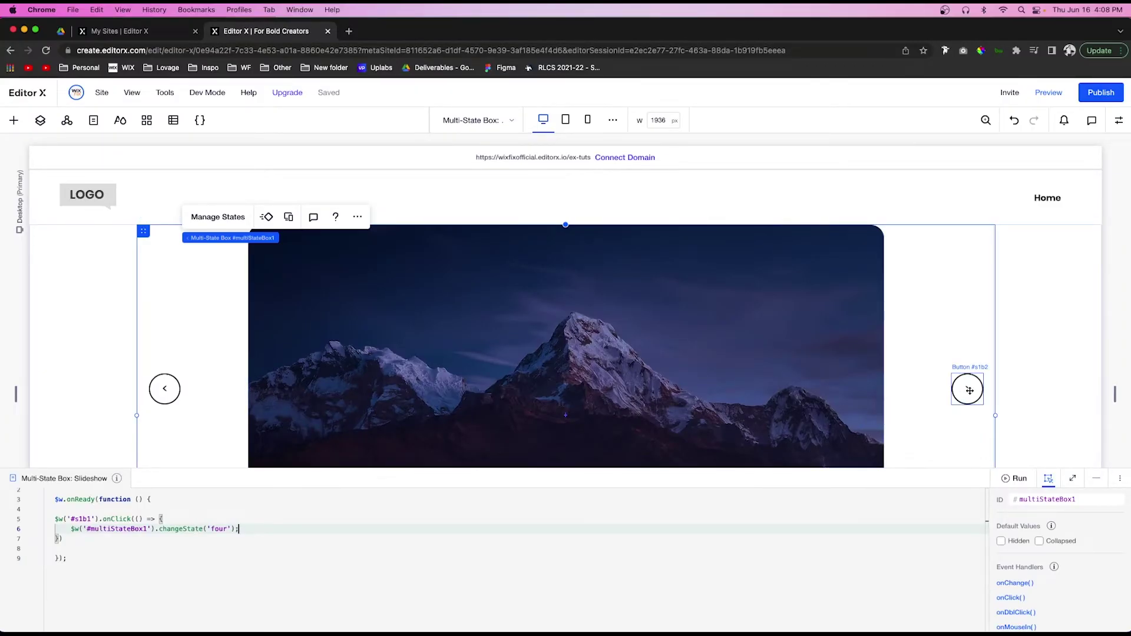
Step: Finish the s1b1 handler with a semicolon and paste a copy of the block below
left_click(76, 540)
type(";")
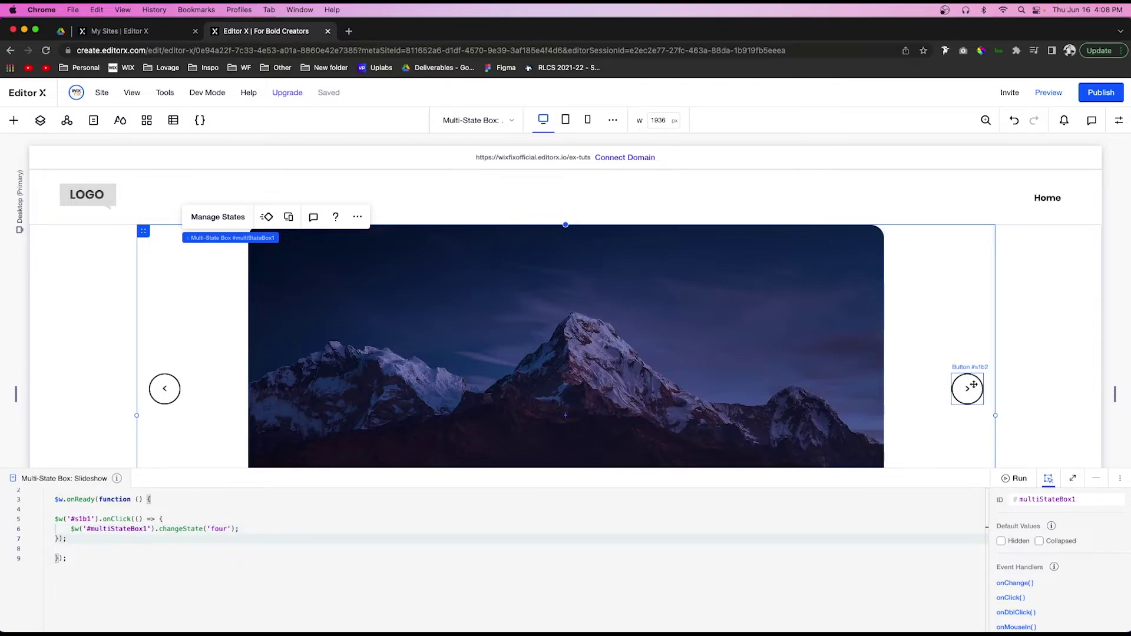
scroll(969, 380, "down", 1)
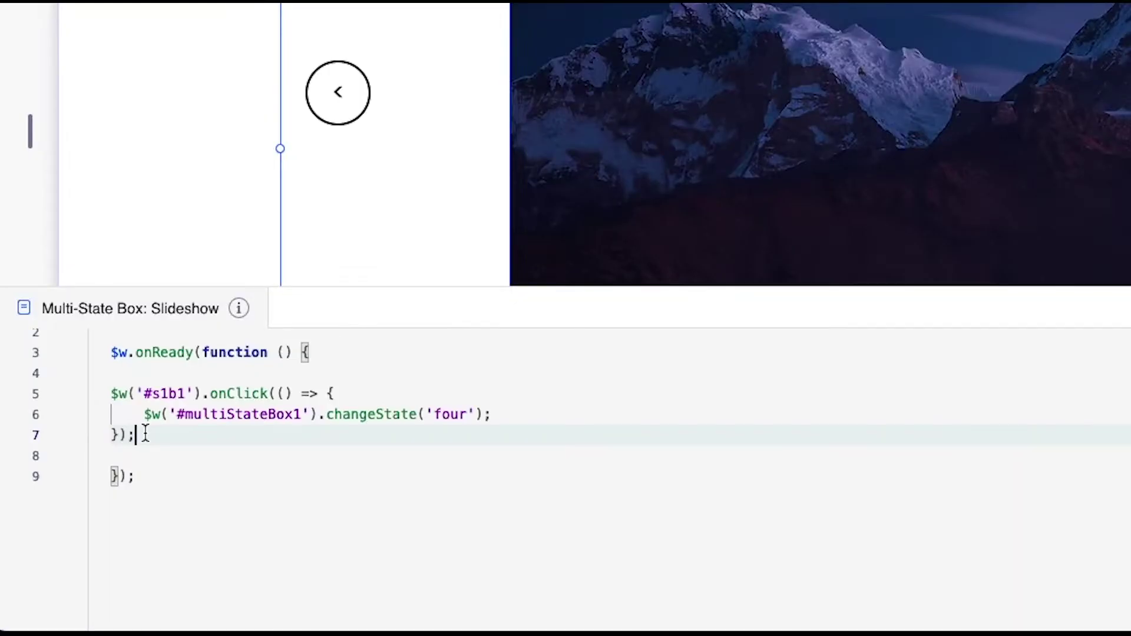
left_click_drag(70, 539, 56, 519)
key("ctrl+c")
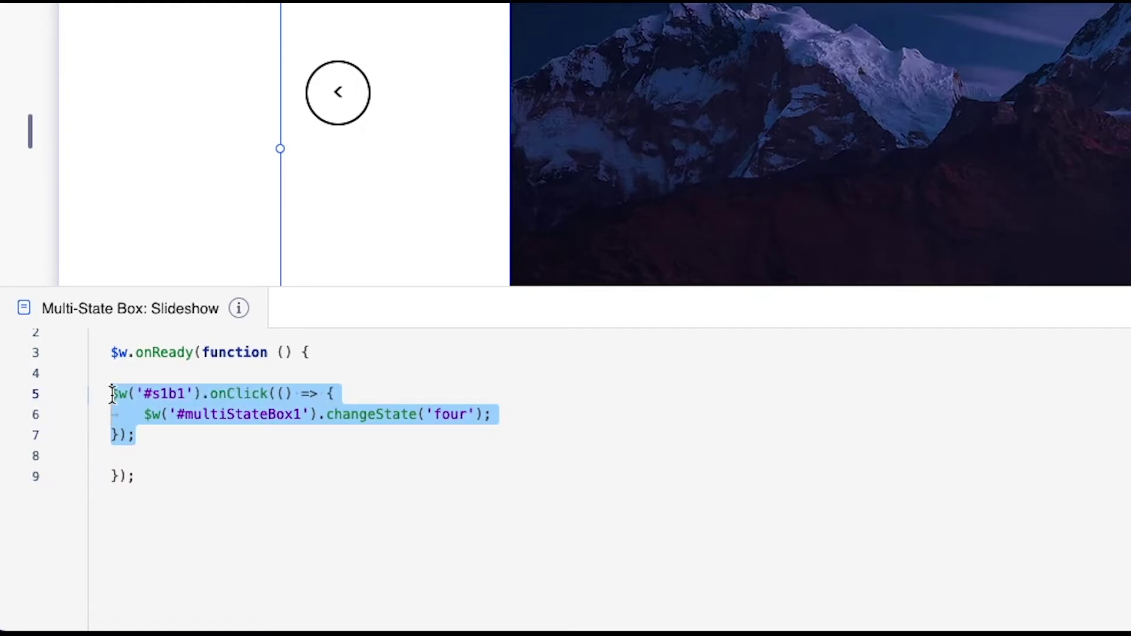
left_click(157, 434)
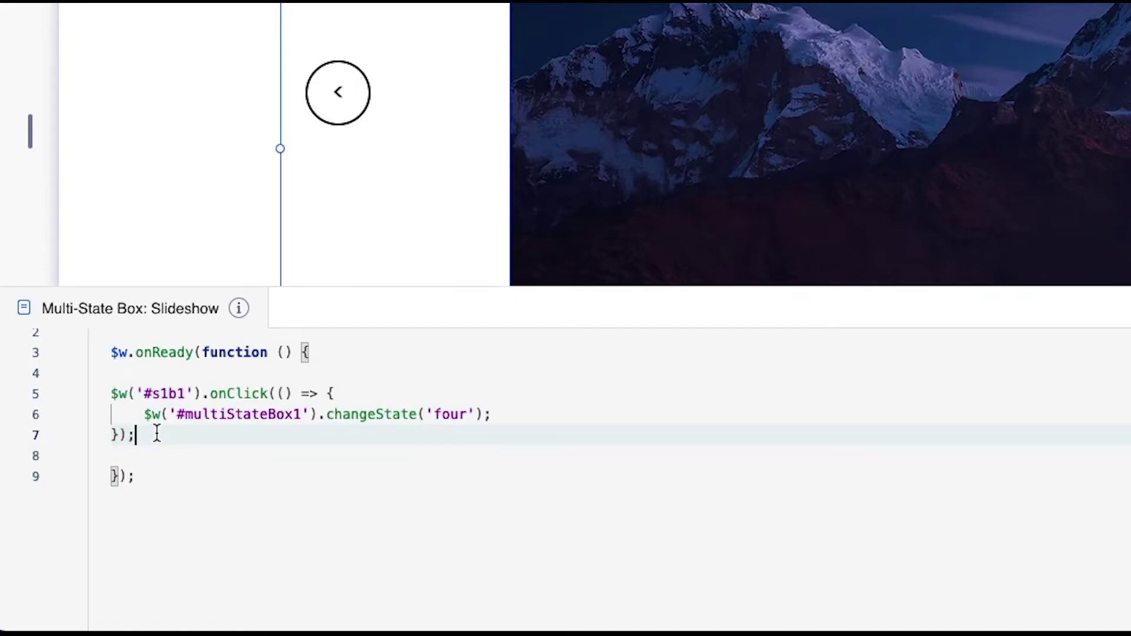
key("Return")
key("ctrl+v")
Step: Change the copied handler to button #s1b2 targeting state 'two'
left_click(183, 456)
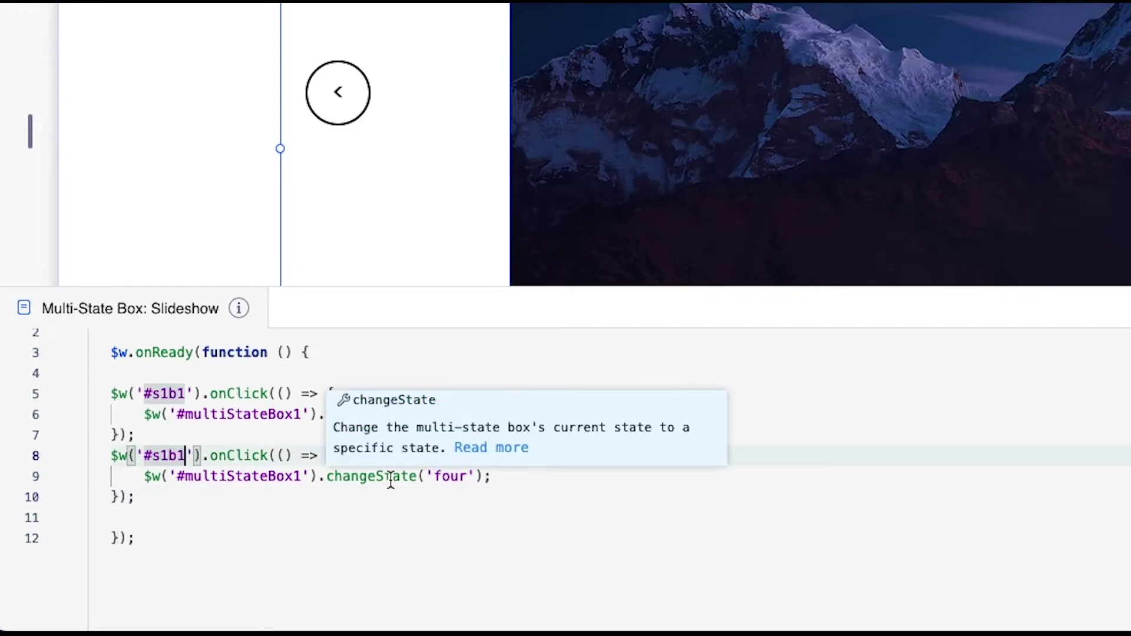
key("BackSpace")
type("2")
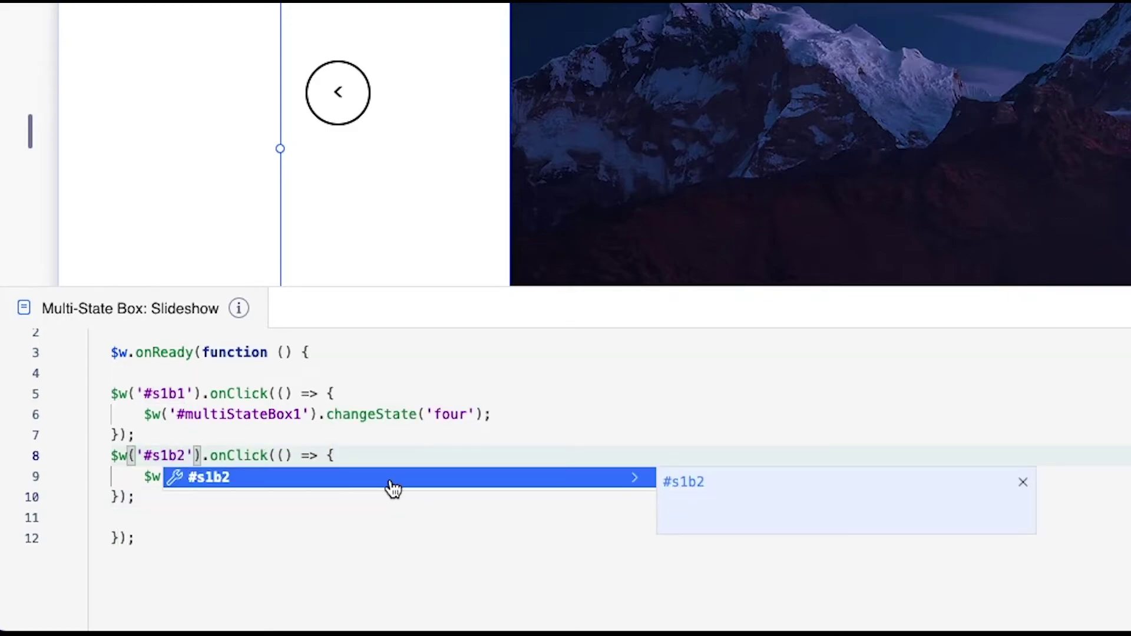
left_click(347, 526)
double_click(456, 476)
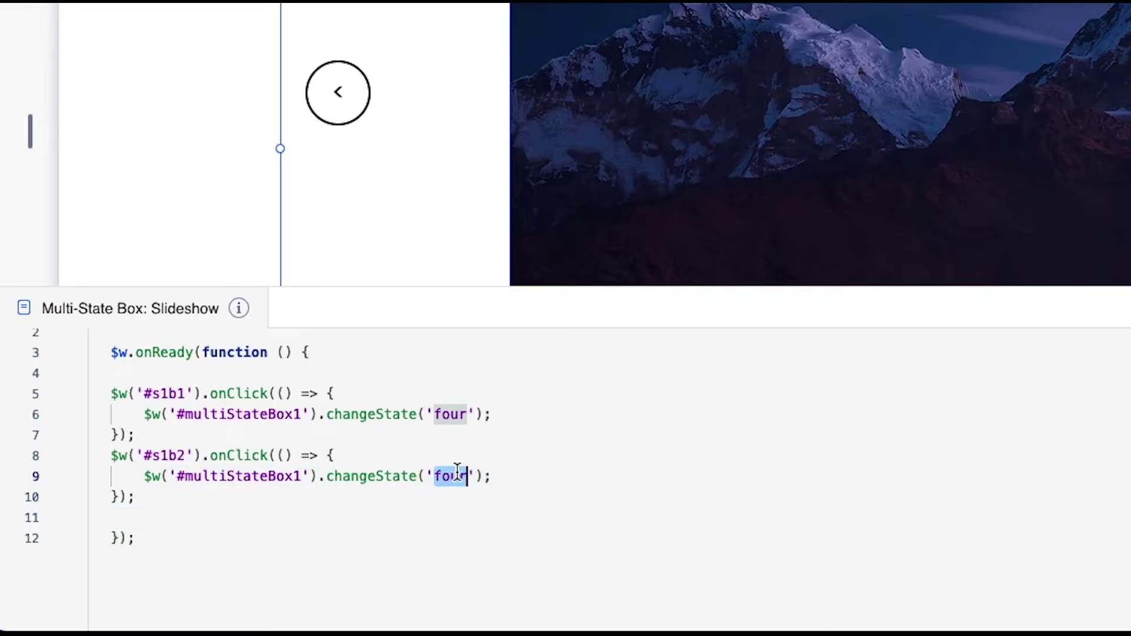
type("two")
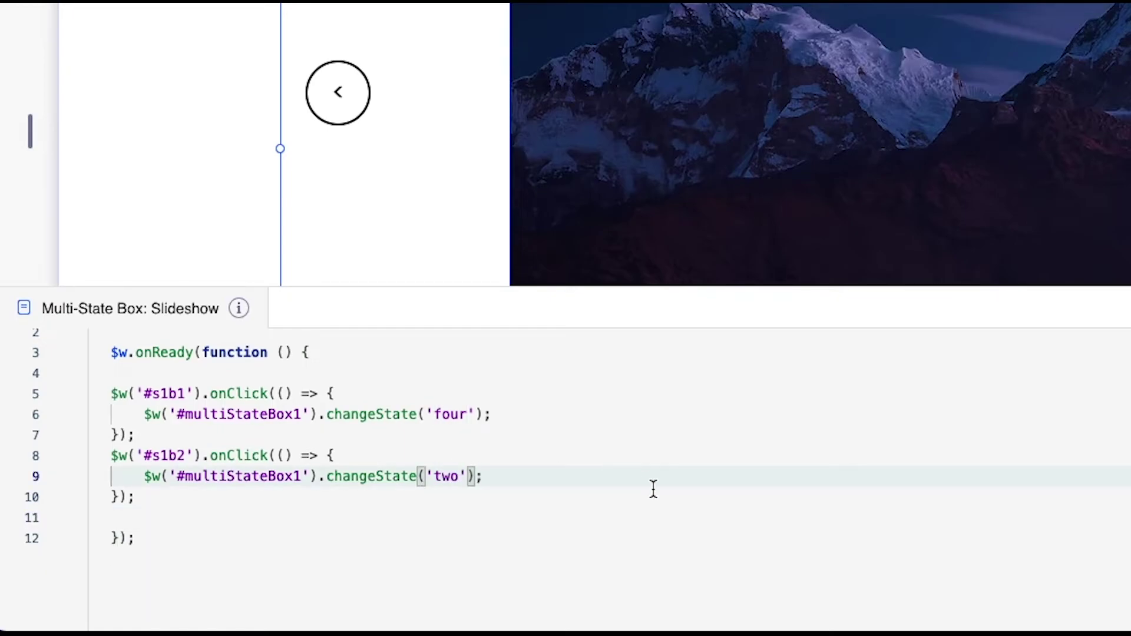
left_click(654, 489)
Step: Add a //STATE 1 comment line above the two arrow handlers
left_click(291, 371)
key("Return")
key("Return")
key("Up")
type("//STATE")
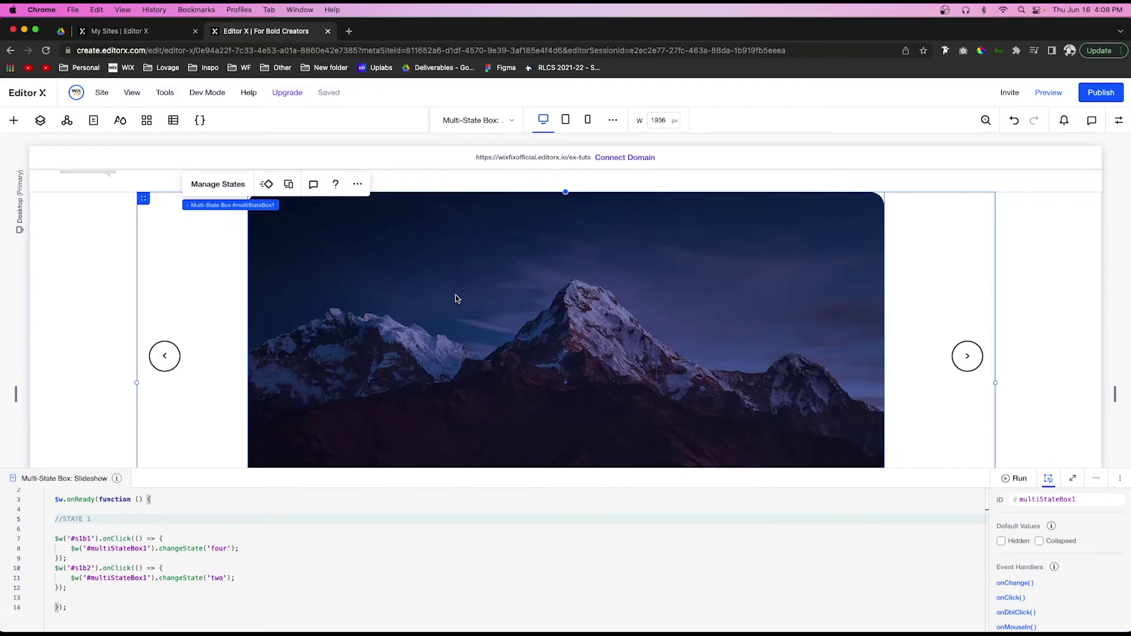
scroll(454, 299, "down", 3)
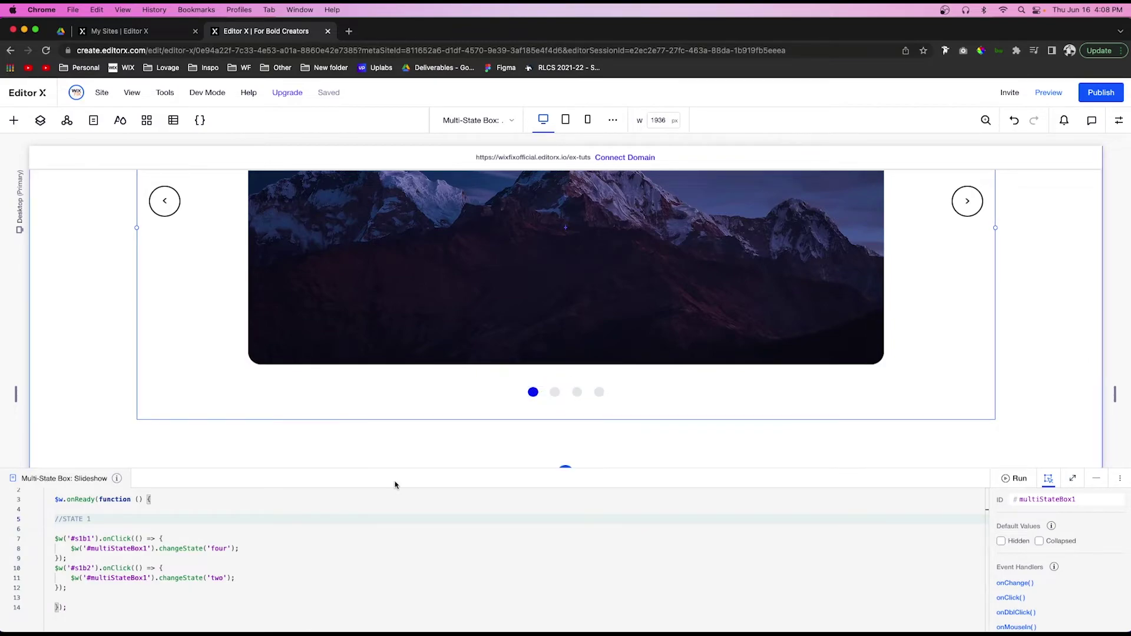
Step: Paste a handler copy and change it to dot #s1s2 targeting state 'two'
scroll(70, 569, "down", 2)
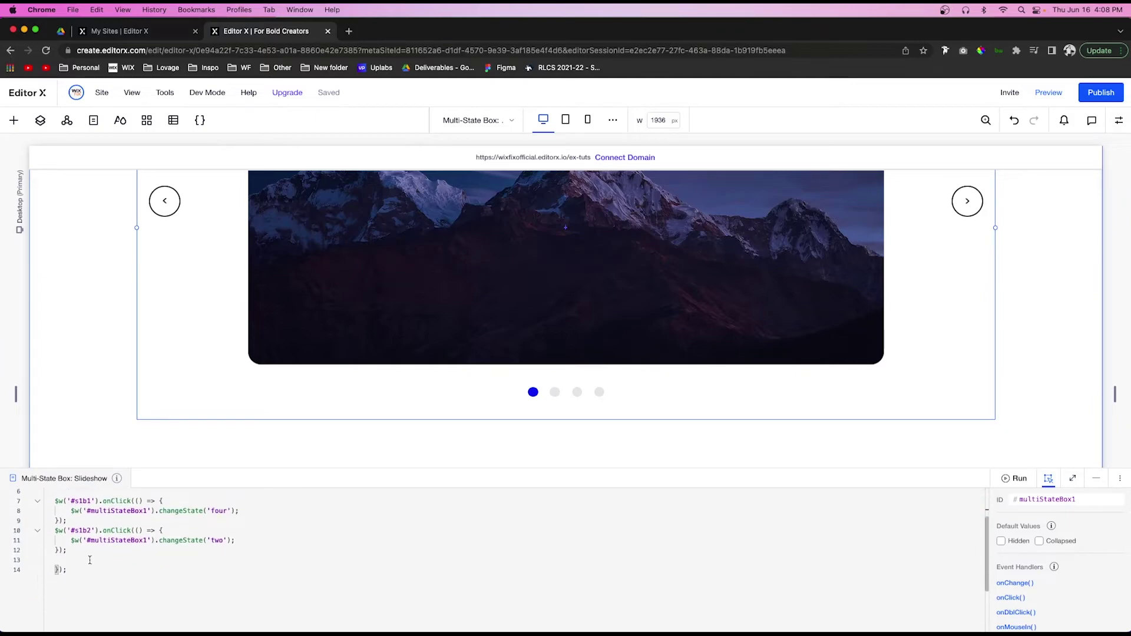
left_click(89, 550)
key("Return")
key("Return")
key("ctrl+v")
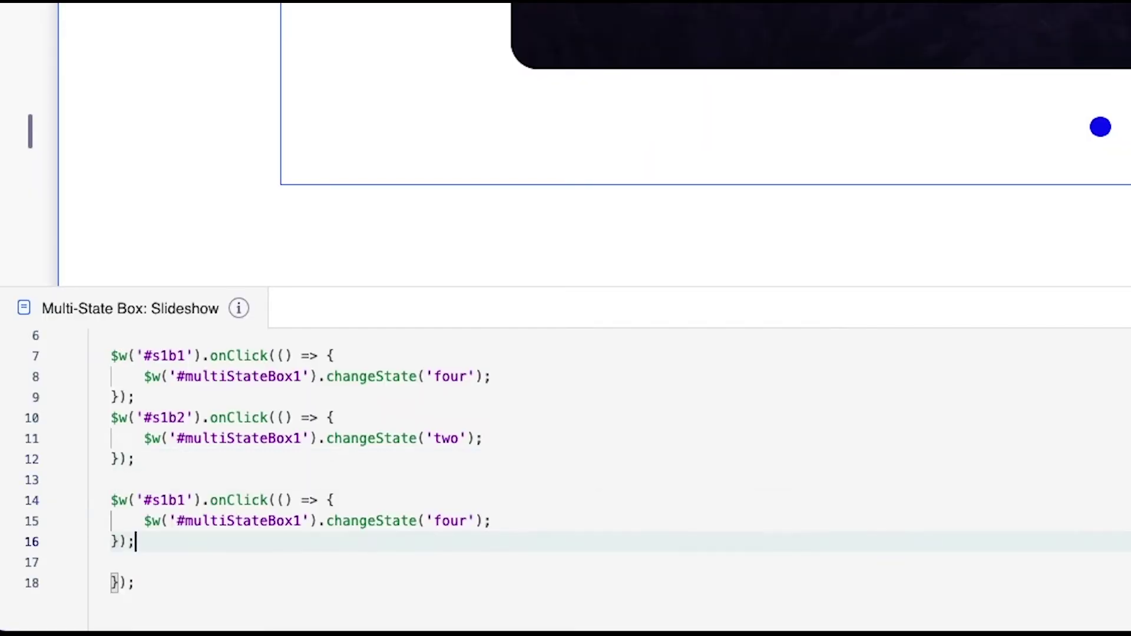
left_click(185, 501)
key("BackSpace")
key("BackSpace")
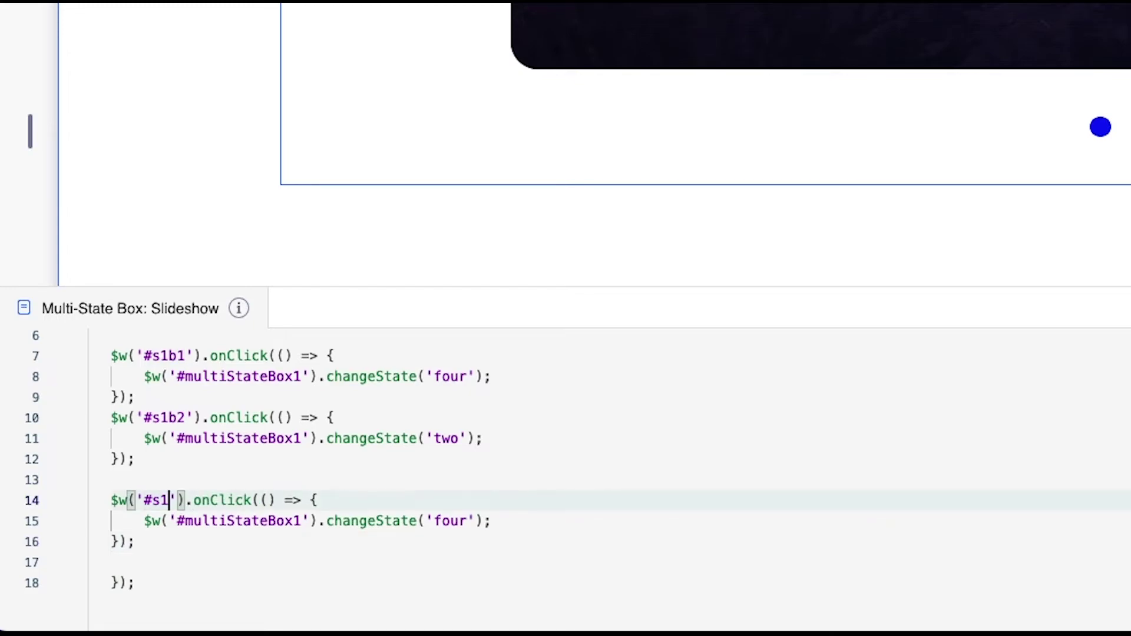
type("s2")
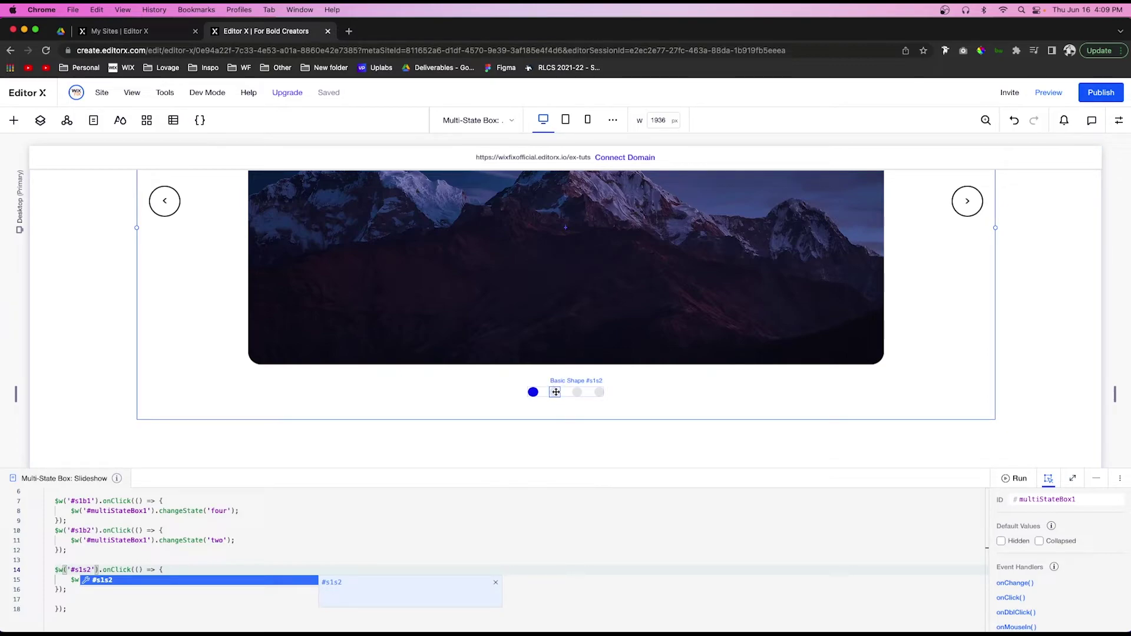
key("Escape")
double_click(222, 582)
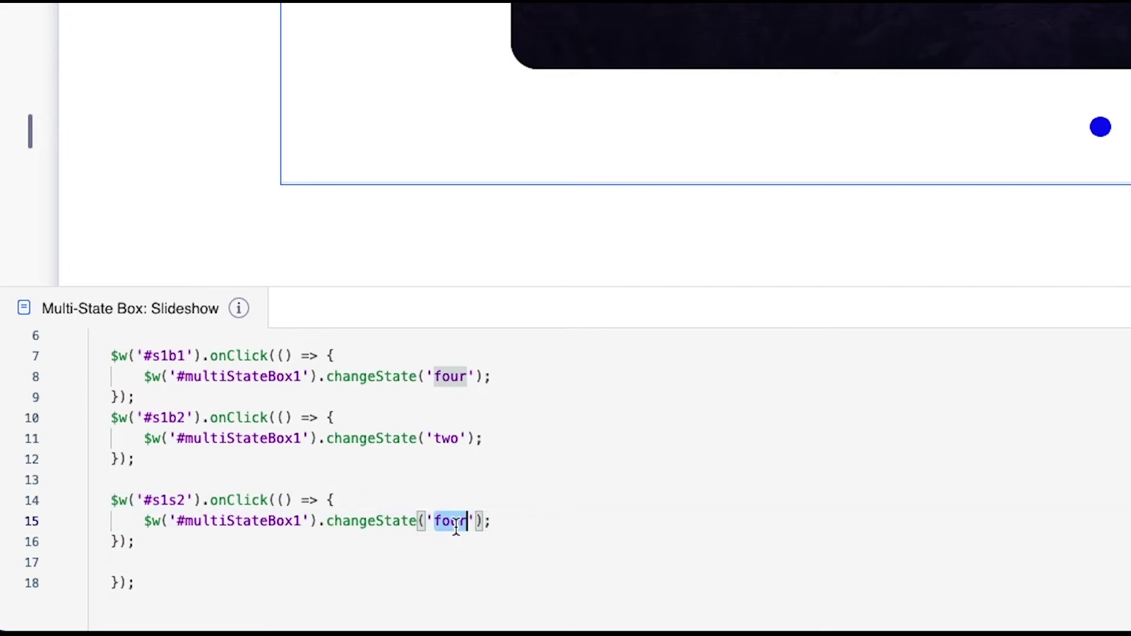
type("two');")
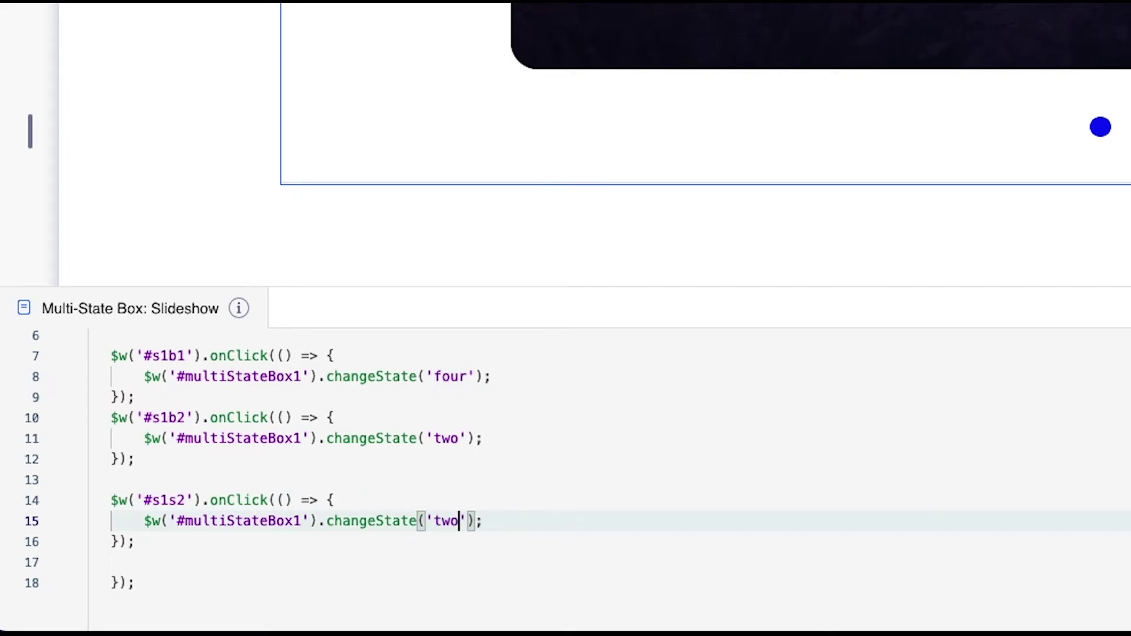
Step: Add another handler copy for dot #s1s3 targeting state 'three'
left_click(209, 543)
key("Return")
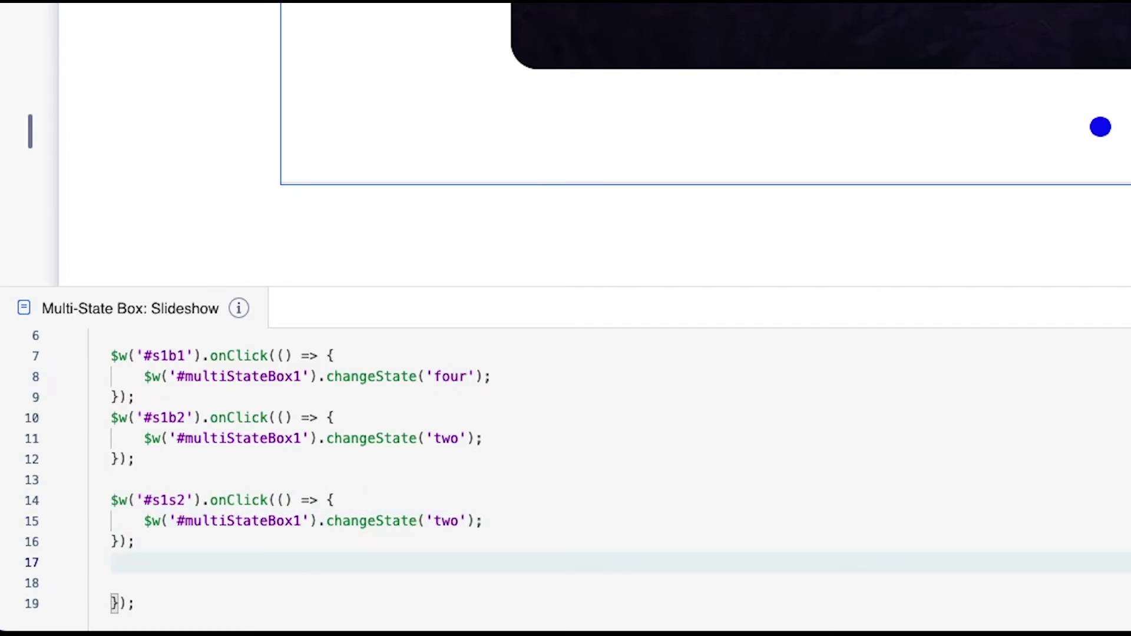
key("Return")
key("ctrl+v")
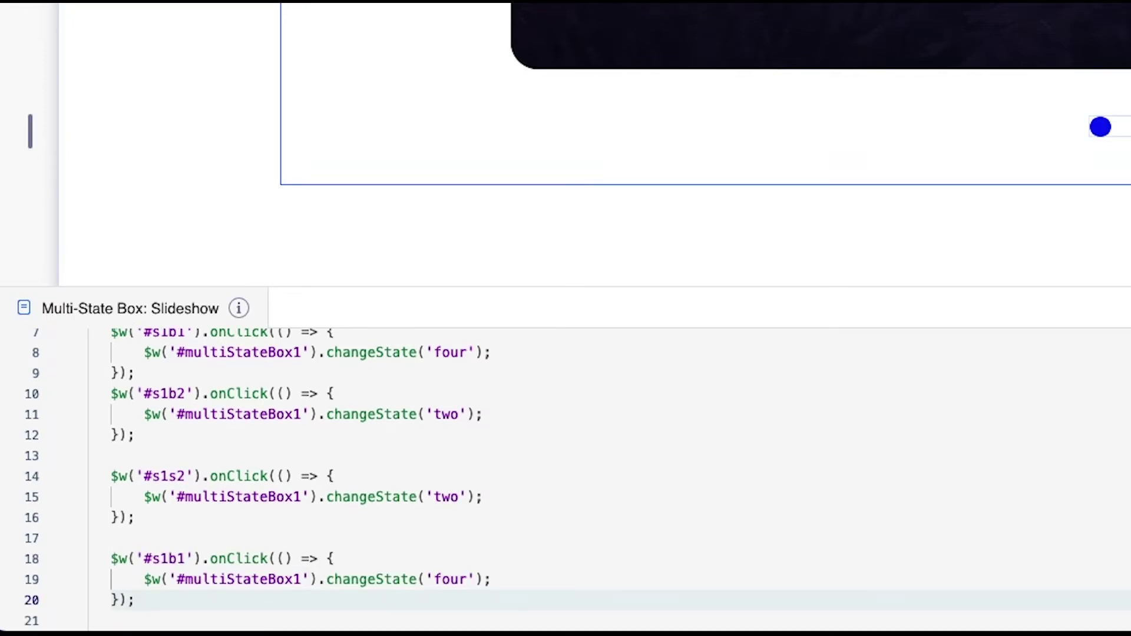
left_click(184, 558)
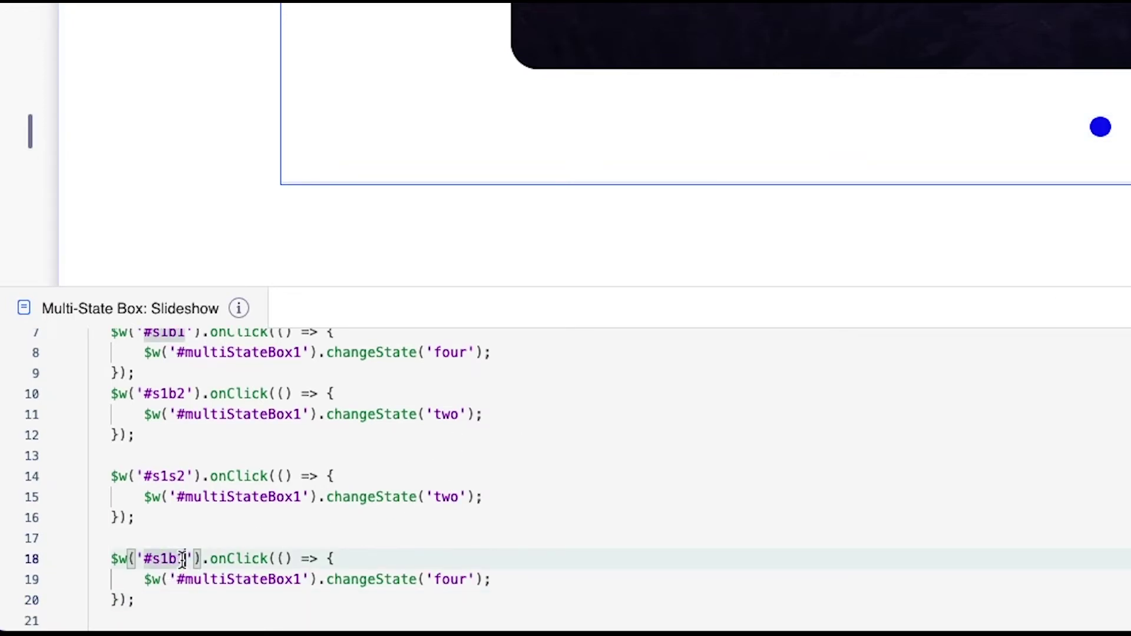
key("BackSpace")
key("BackSpace")
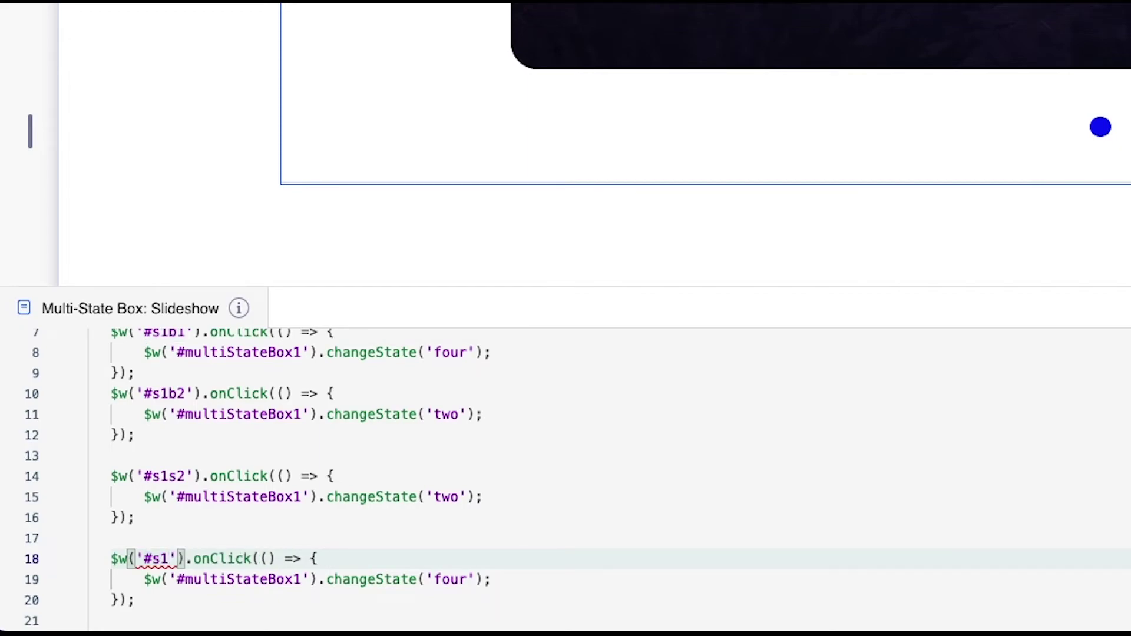
type("s3")
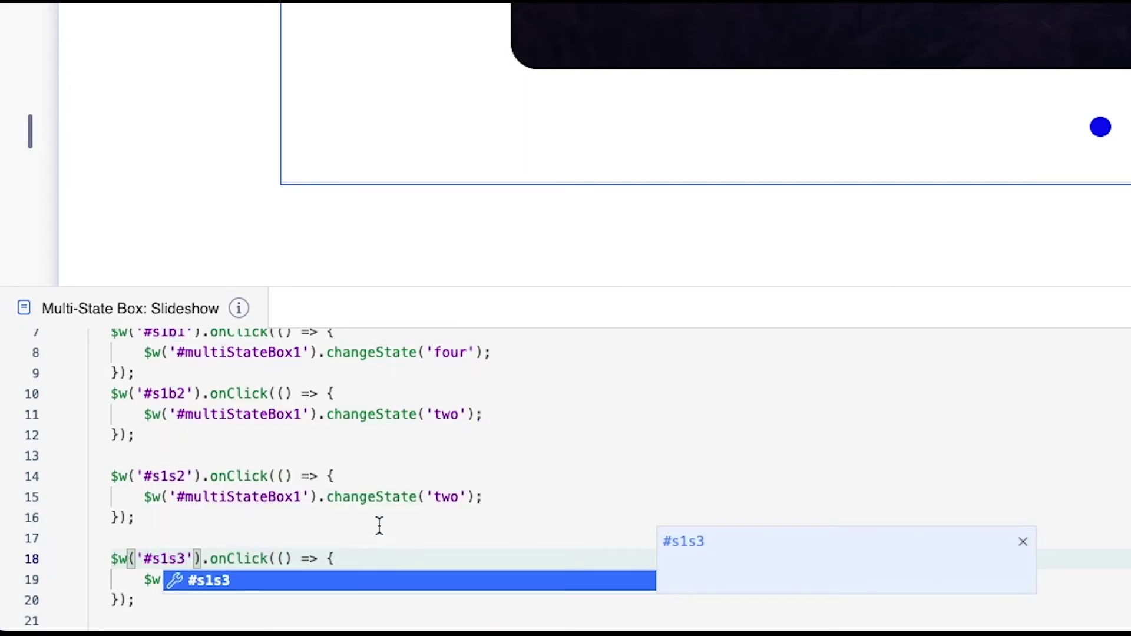
left_click(379, 521)
double_click(449, 580)
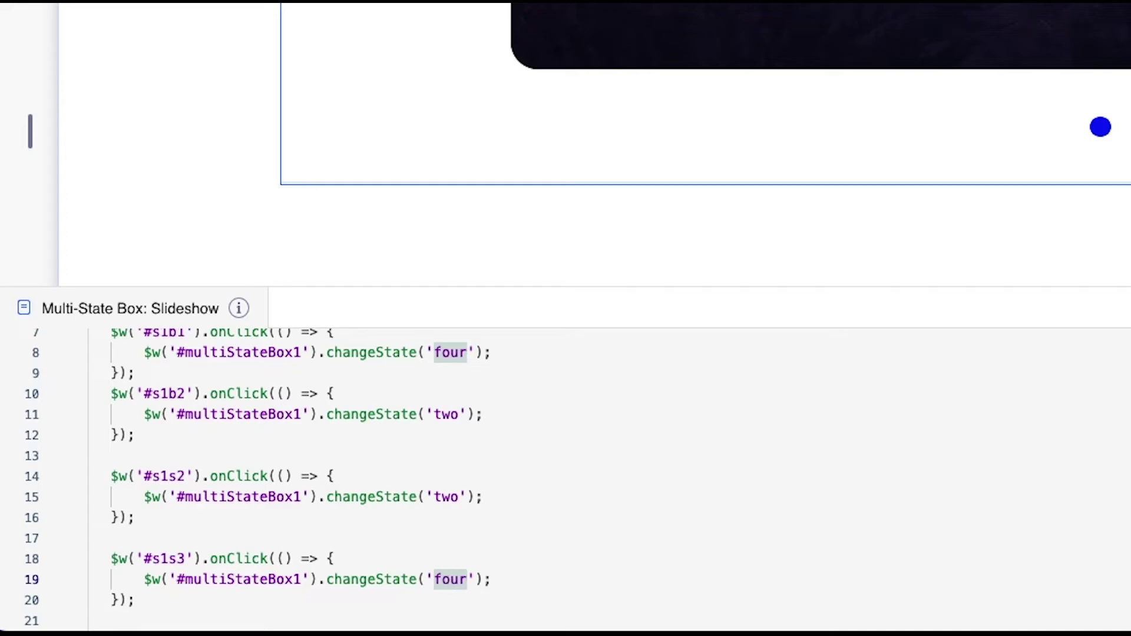
type("three")
Step: Add a third copy for dot #s1s4 keeping state 'four', then select the state-one code
left_click(190, 601)
key("Return")
key("Return")
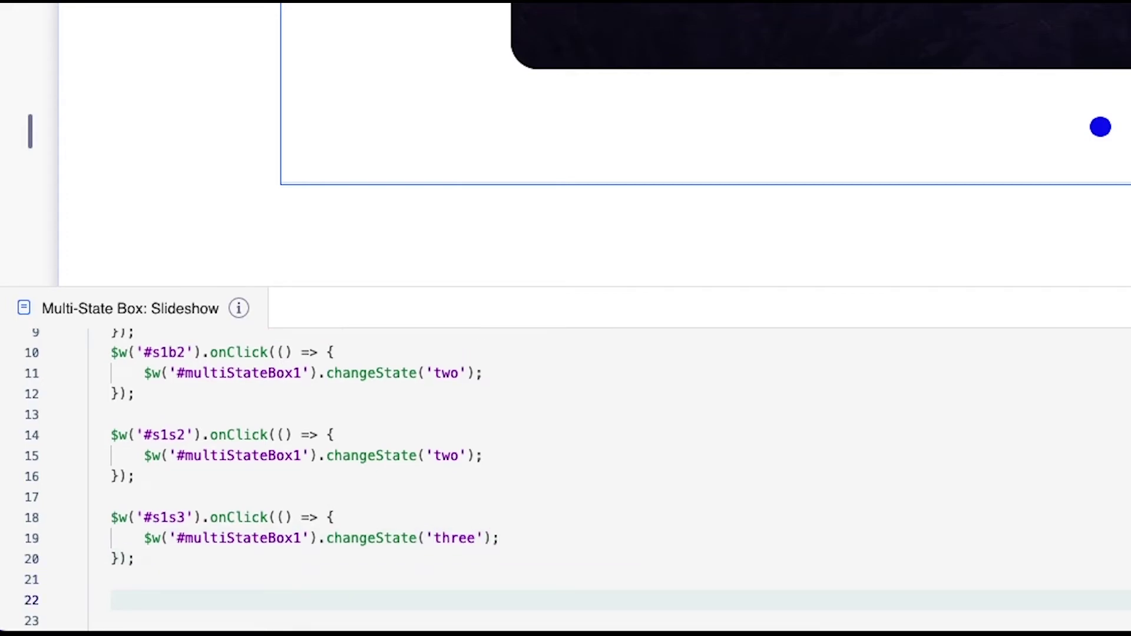
key("ctrl+v")
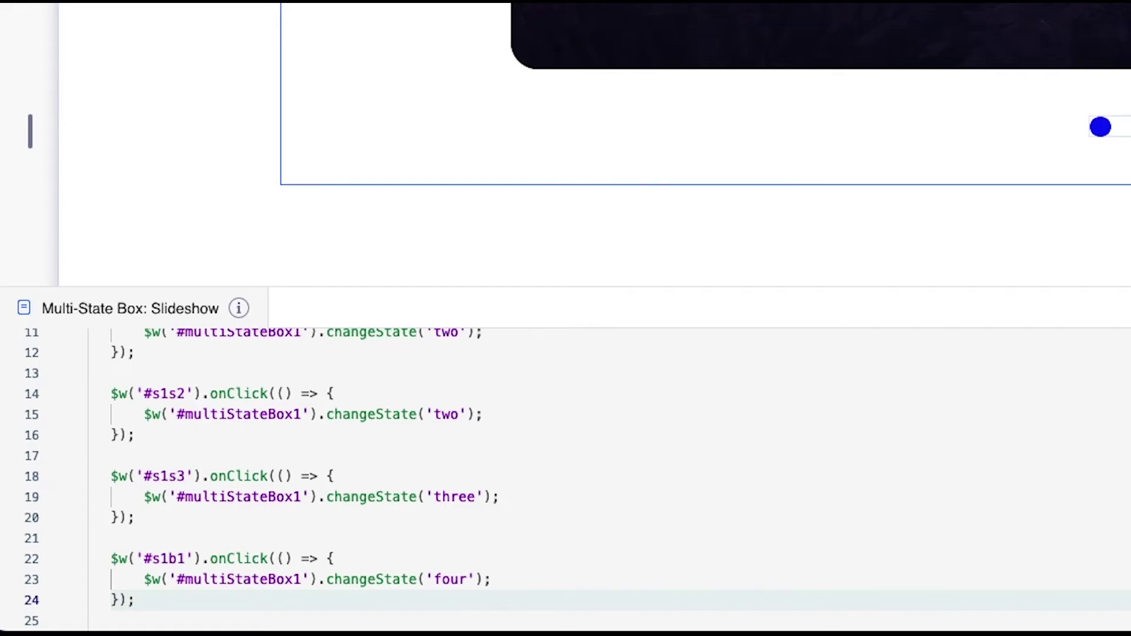
double_click(185, 559)
type("#s1s4")
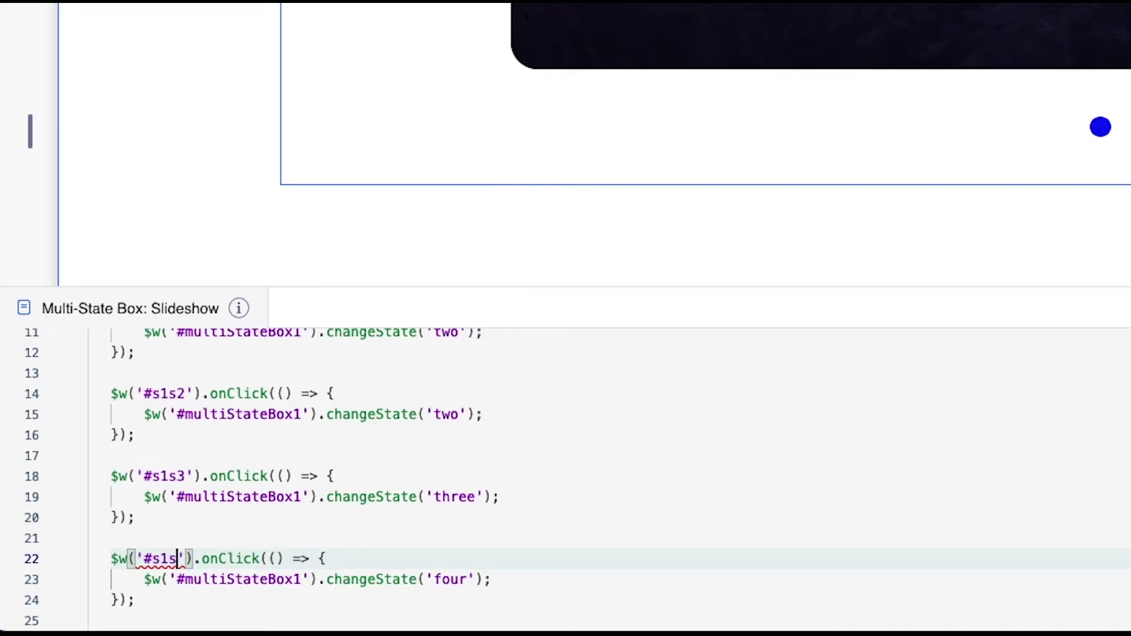
left_click(476, 520)
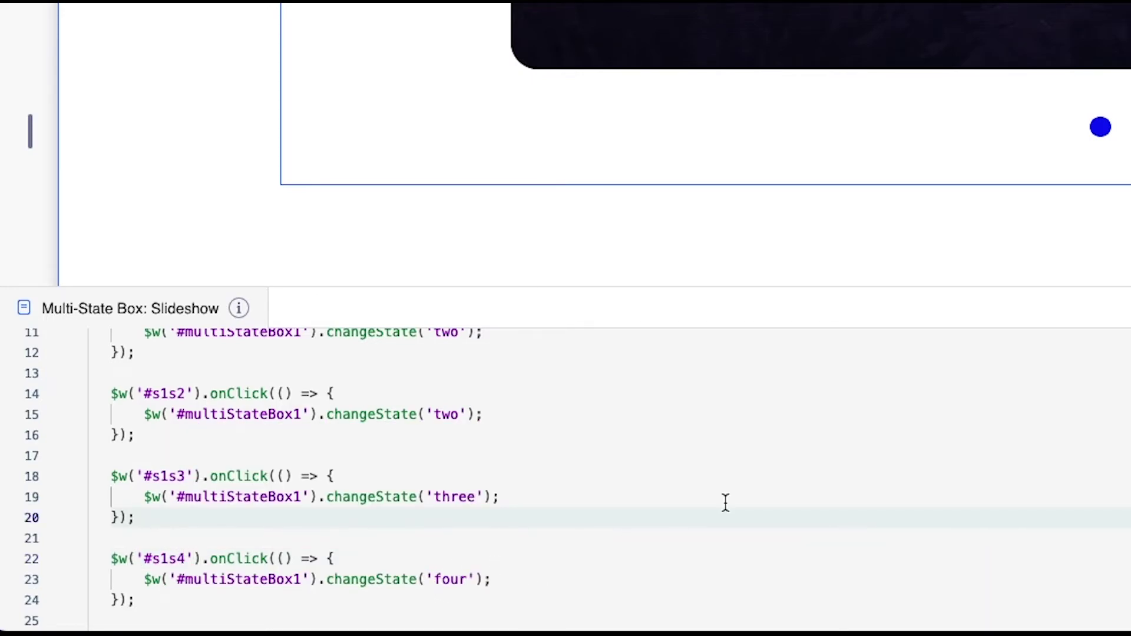
scroll(724, 502, "down", 2)
scroll(724, 502, "up", 5)
scroll(725, 502, "down", 1)
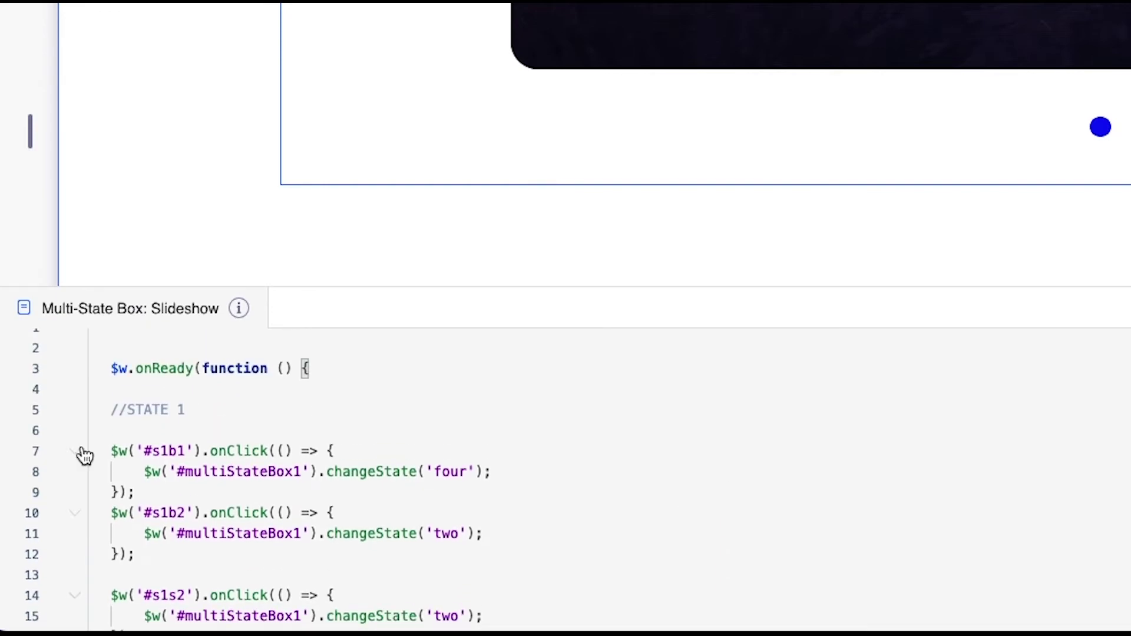
left_click_drag(112, 413, 164, 559)
Step: Paste the state-one code below and rename its comment to //STATE 2
left_click(158, 560)
key("Return")
key("Return")
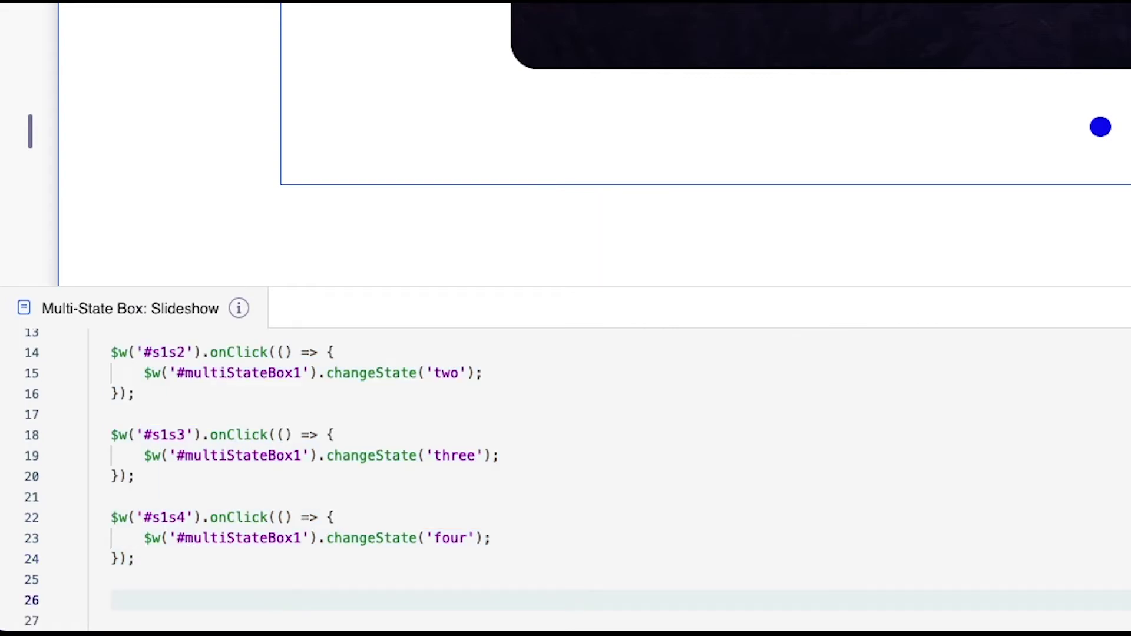
key("Return")
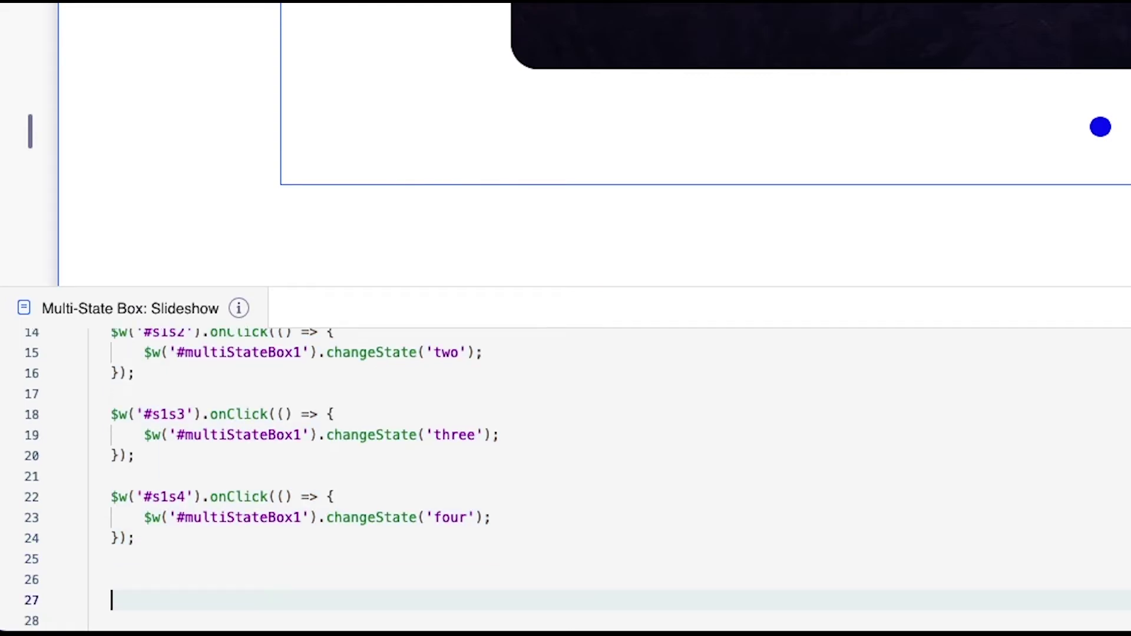
type("//STATE 1  $w('#s1b1').onClick(() => {     $w('#multiStateBox1').changeState('four'); }); $w('#s1b2').onClick(() => {     $w('#multiStateBox1').changeState('two'); });  $w('#s1s2').onClick(() => {     $w('#multiStateBox1').changeState('two'); });  $w('#s1s3').onClick(() => {     $w('#multiStateBox1').changeState('three'); });  $w('#s1s4').onClick(() => {     $w('#multiStateBox1').changeState('four'); });")
scroll(364, 412, "up", 5)
left_click(186, 438)
type("2")
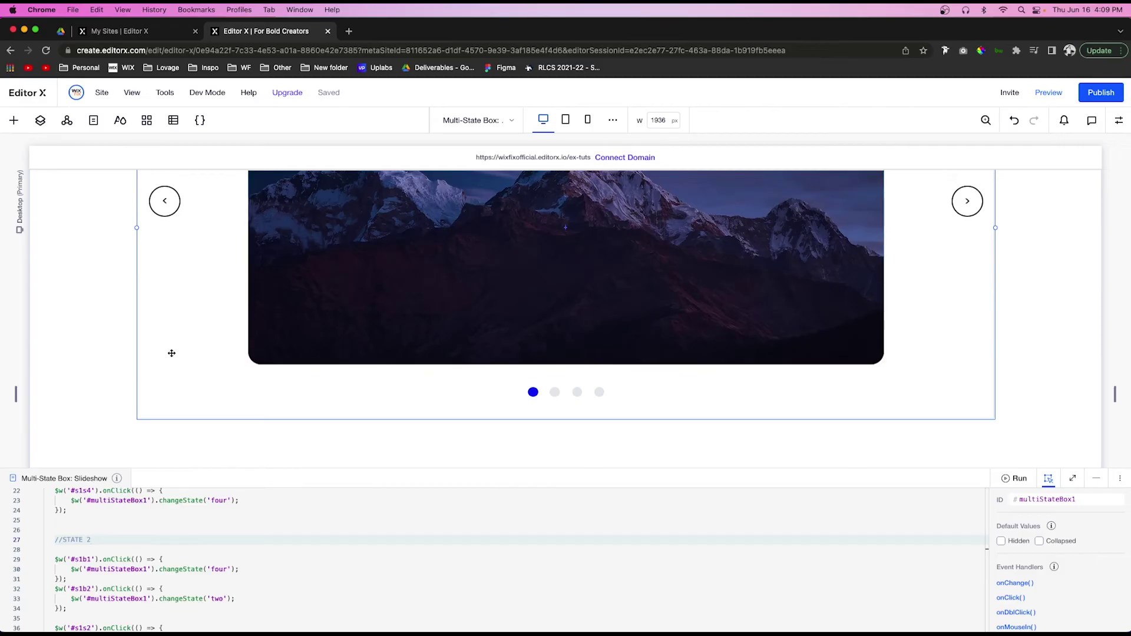
Step: Switch the slideshow multi-state box to its state two
left_click(171, 353)
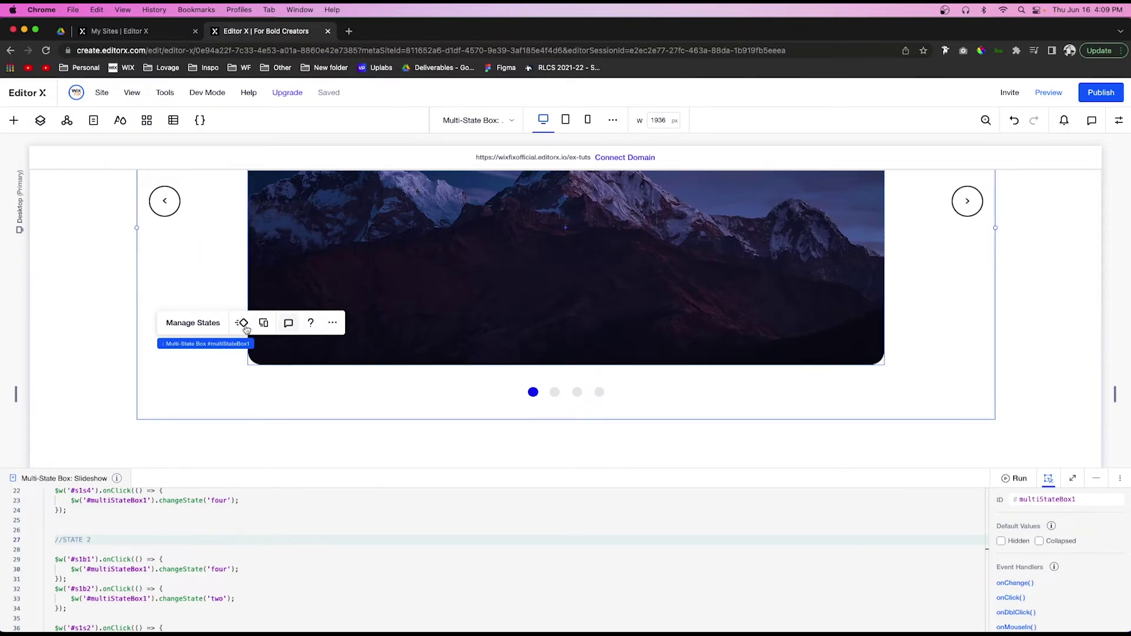
left_click(190, 323)
left_click(135, 258)
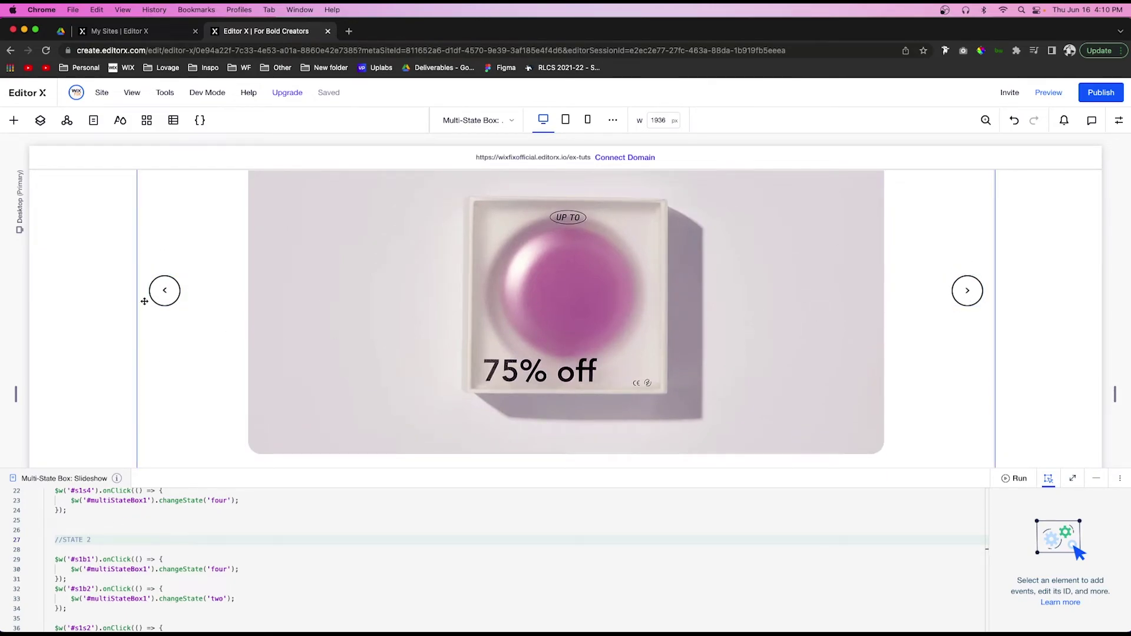
Step: Change the state-two arrows to #s2b1 targeting 'one' and #s2b2 targeting 'three'
left_click(82, 559)
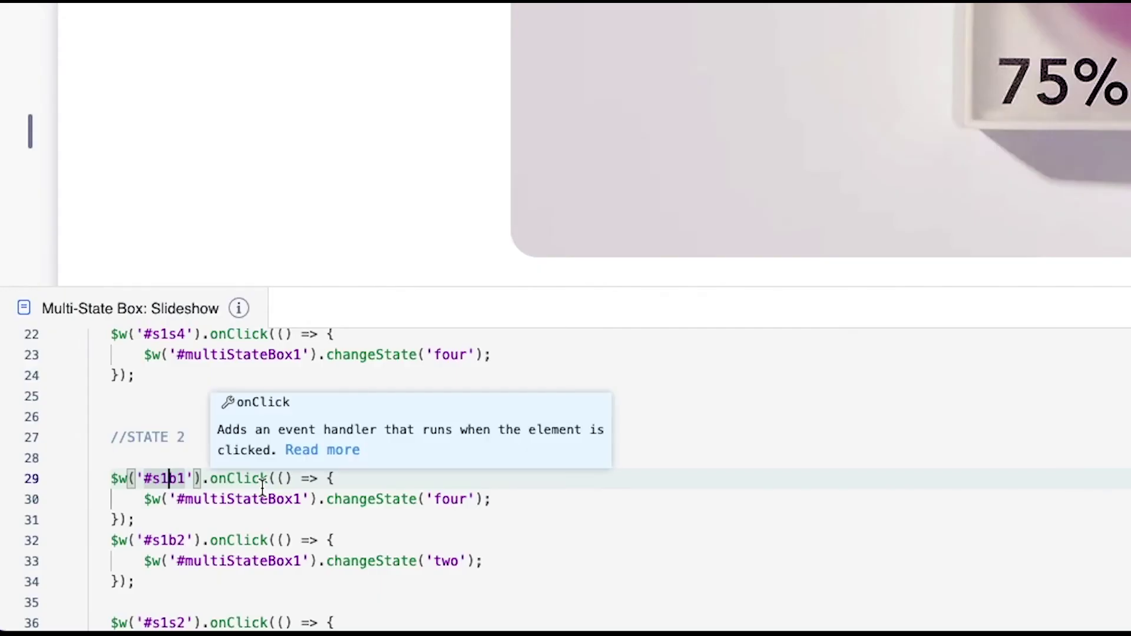
key("BackSpace")
type("2")
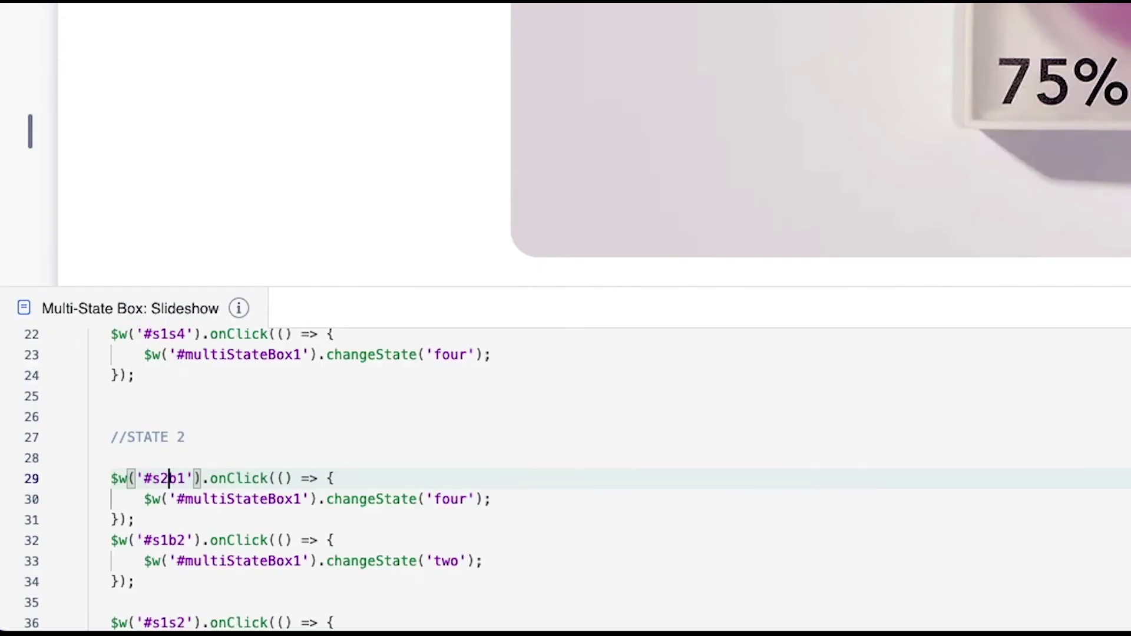
double_click(451, 500)
type("one")
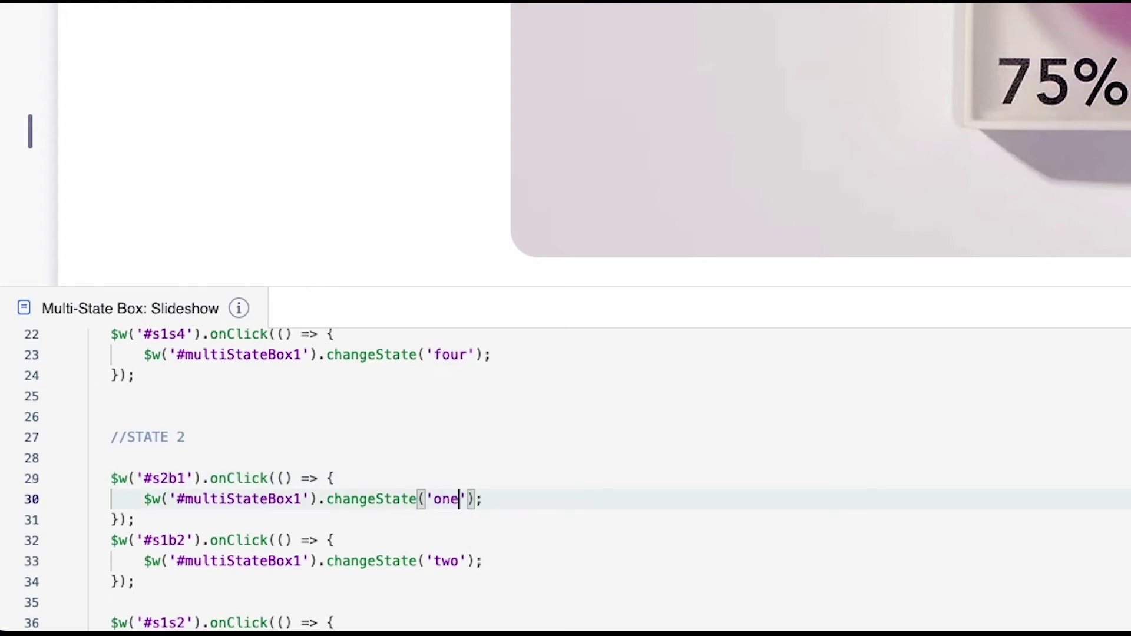
left_click(563, 495)
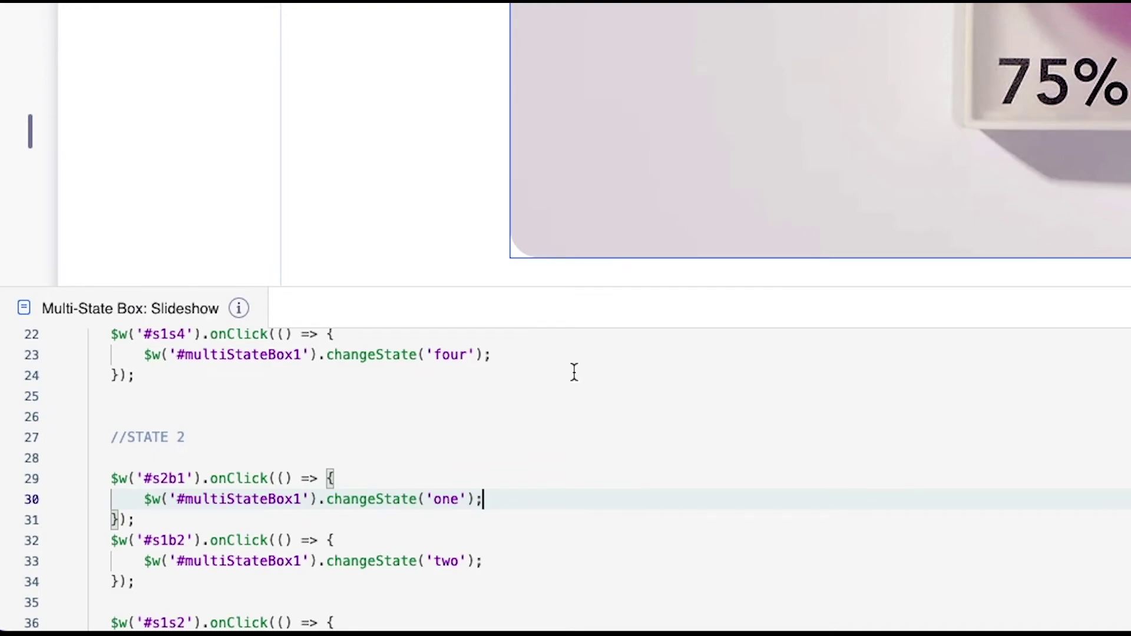
double_click(171, 541)
left_click(167, 541)
key("BackSpace")
type("2")
double_click(446, 561)
type("three")
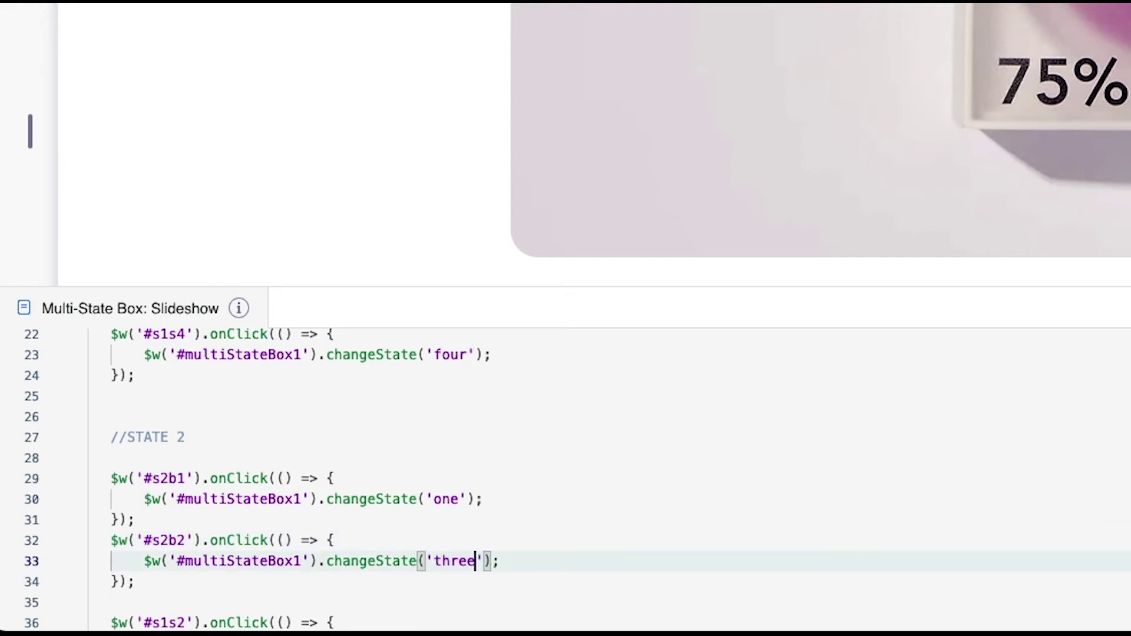
Step: Change the first dot handler to #s2s1 targeting state 'one'
scroll(541, 517, "down", 5)
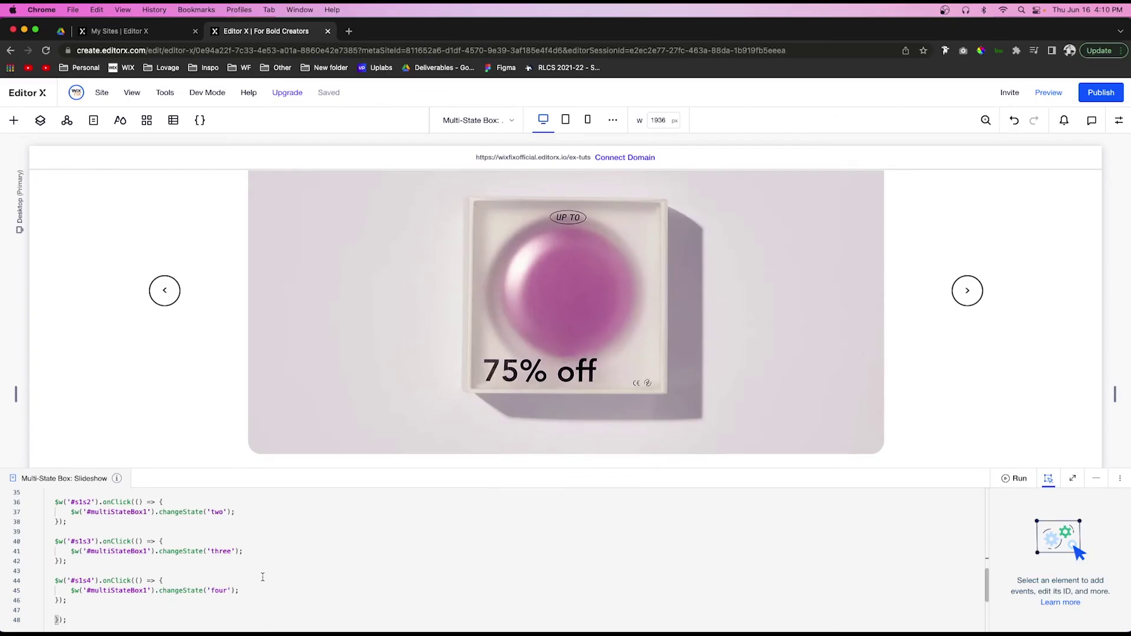
scroll(494, 341, "down", 3)
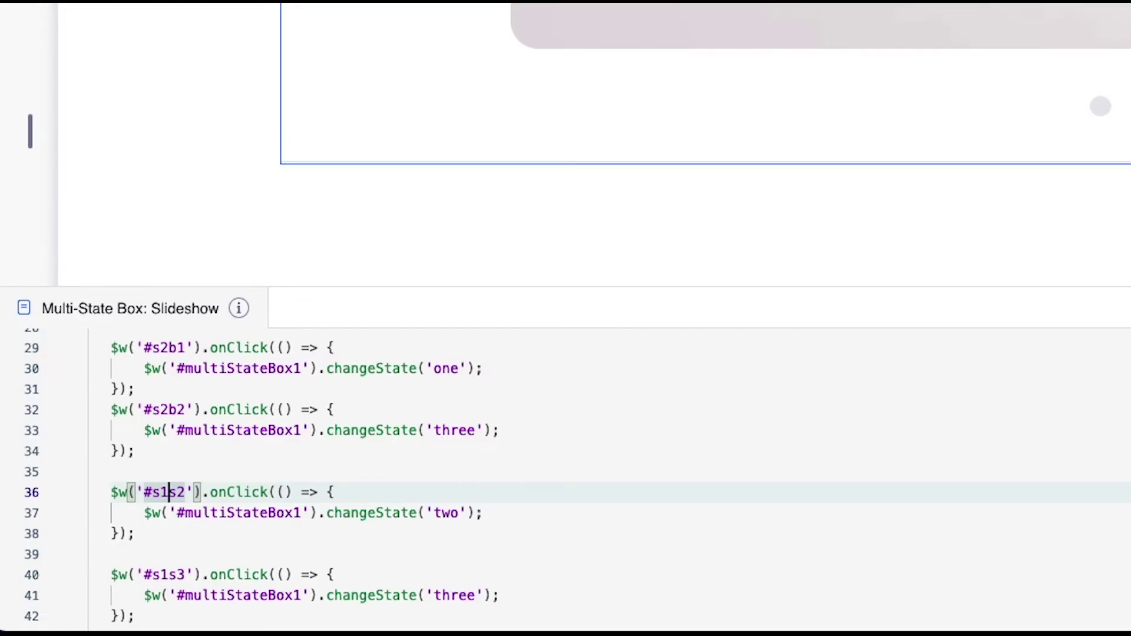
key("BackSpace")
type("2")
key("Right")
key("Right")
key("BackSpace")
type("1")
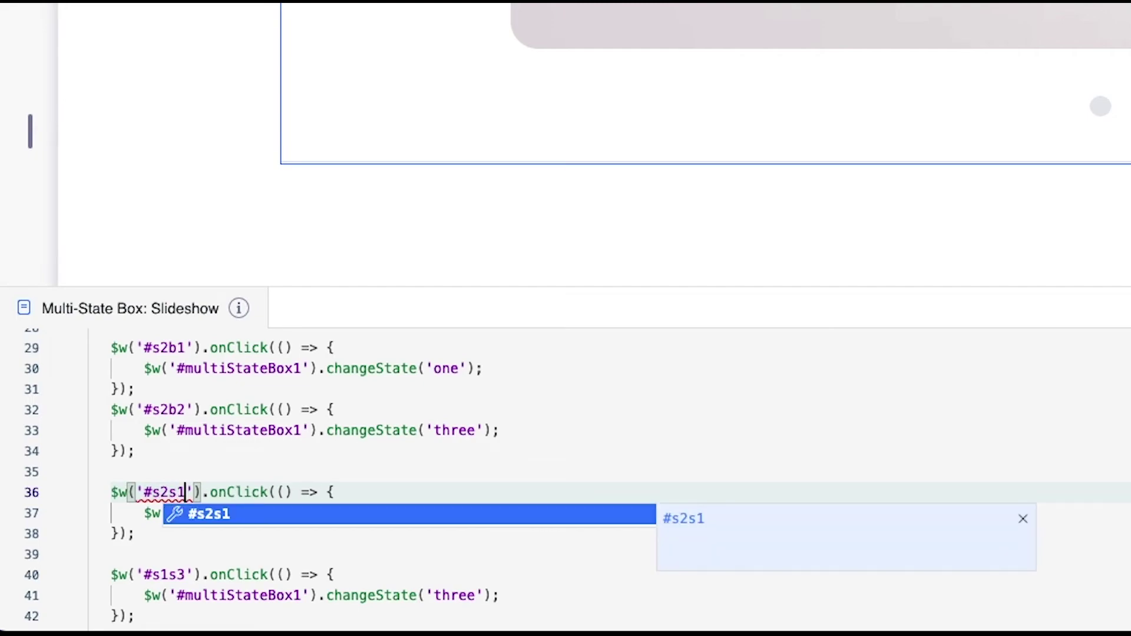
left_click(366, 479)
double_click(437, 514)
type("one');")
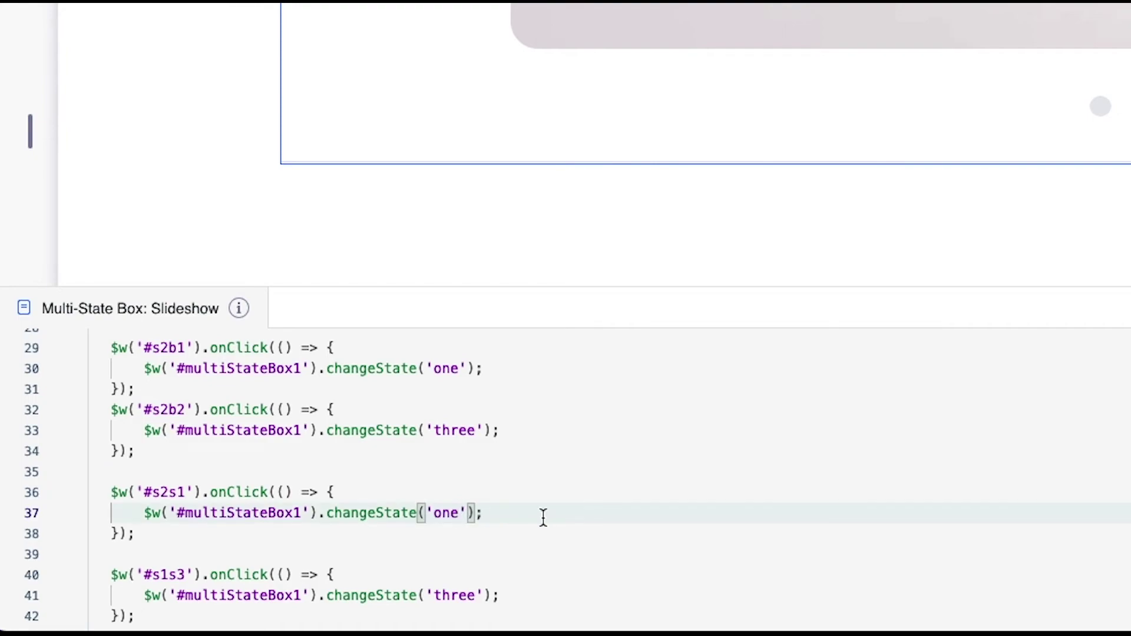
Step: Change the third and fourth dot IDs to #s2s3 and #s2s4
scroll(508, 512, "down", 2)
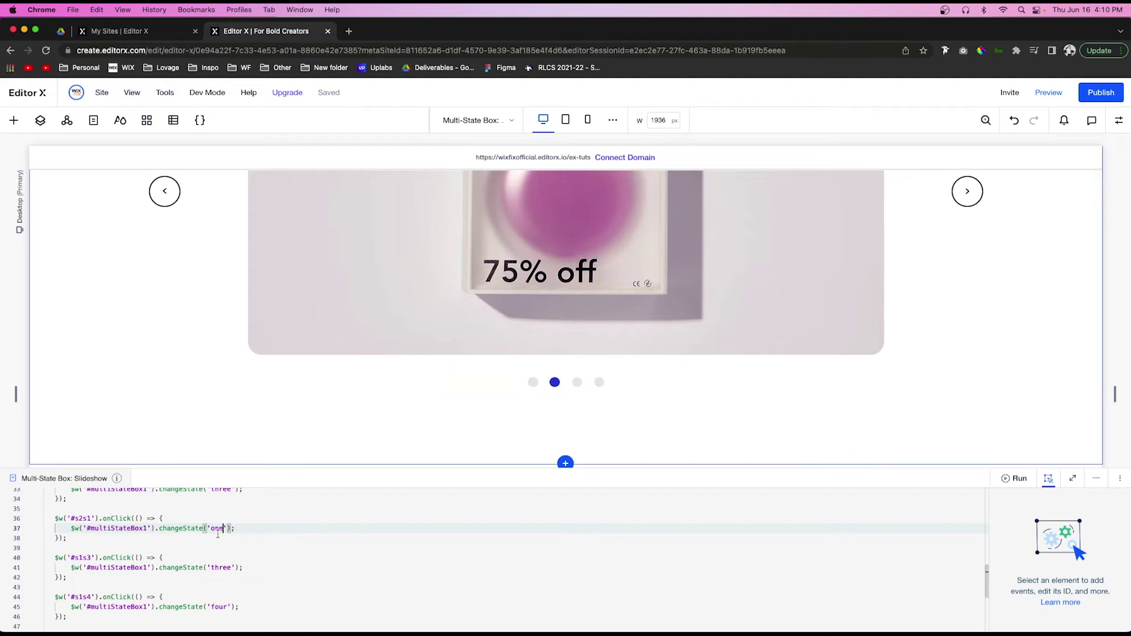
left_click(81, 558)
key("BackSpace")
type("2")
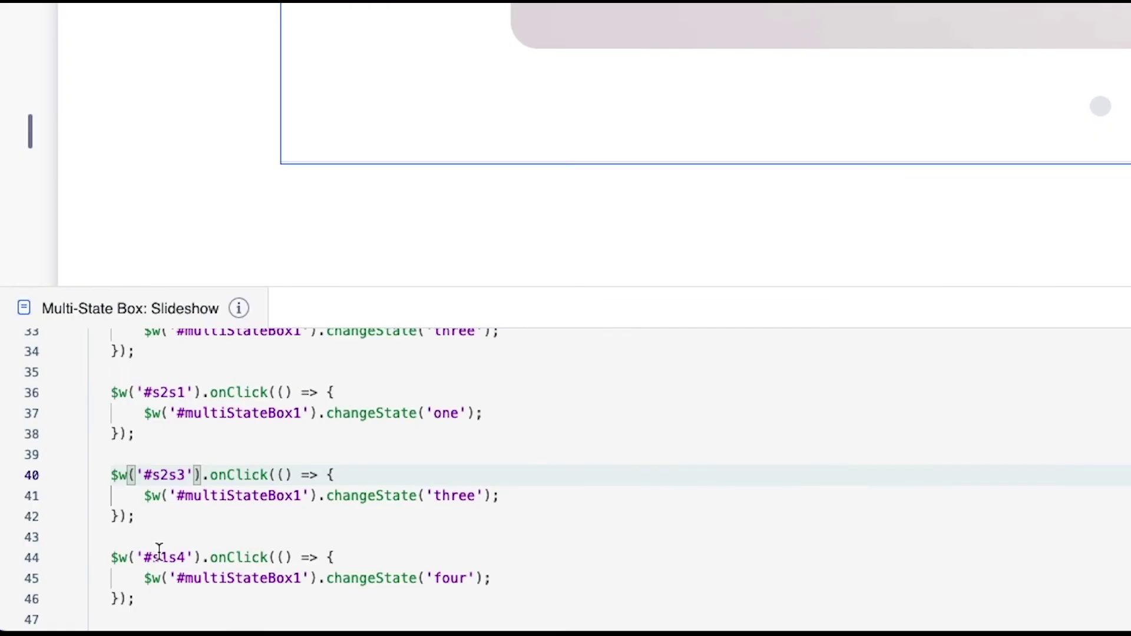
left_click(83, 597)
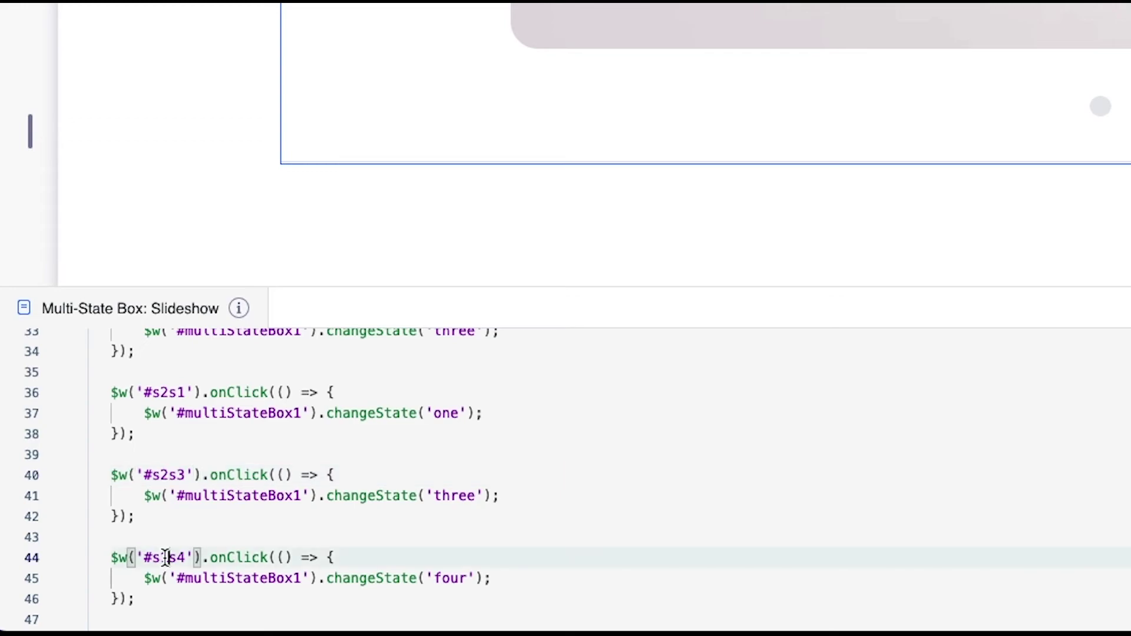
type("2")
left_click(522, 550)
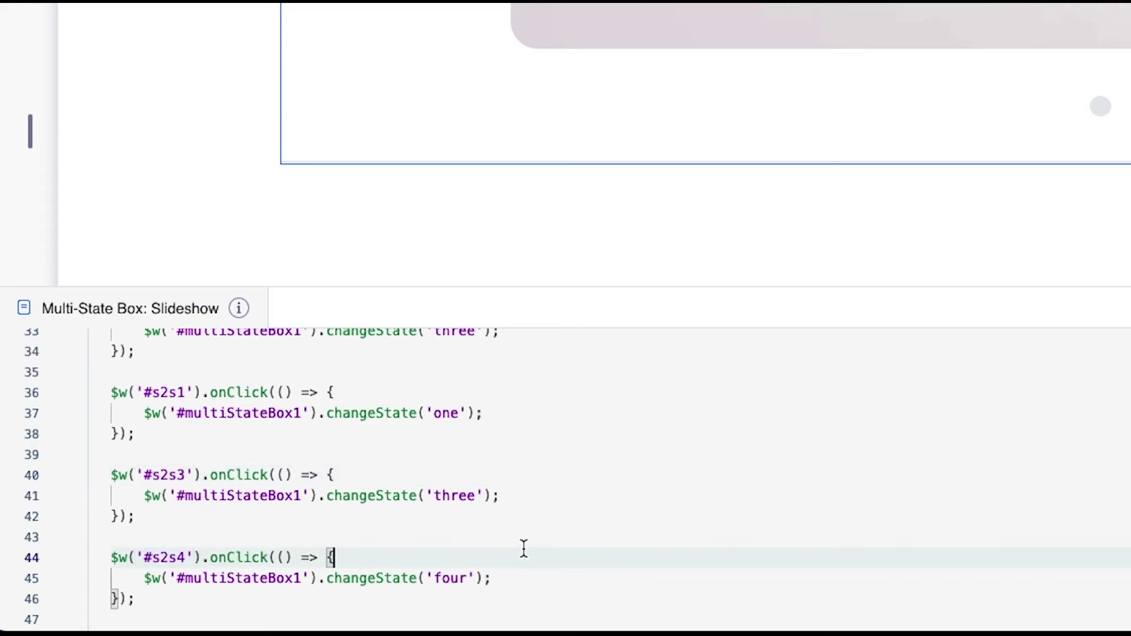
scroll(523, 548, "down", 1)
scroll(523, 549, "down", 2)
scroll(523, 549, "up", 8)
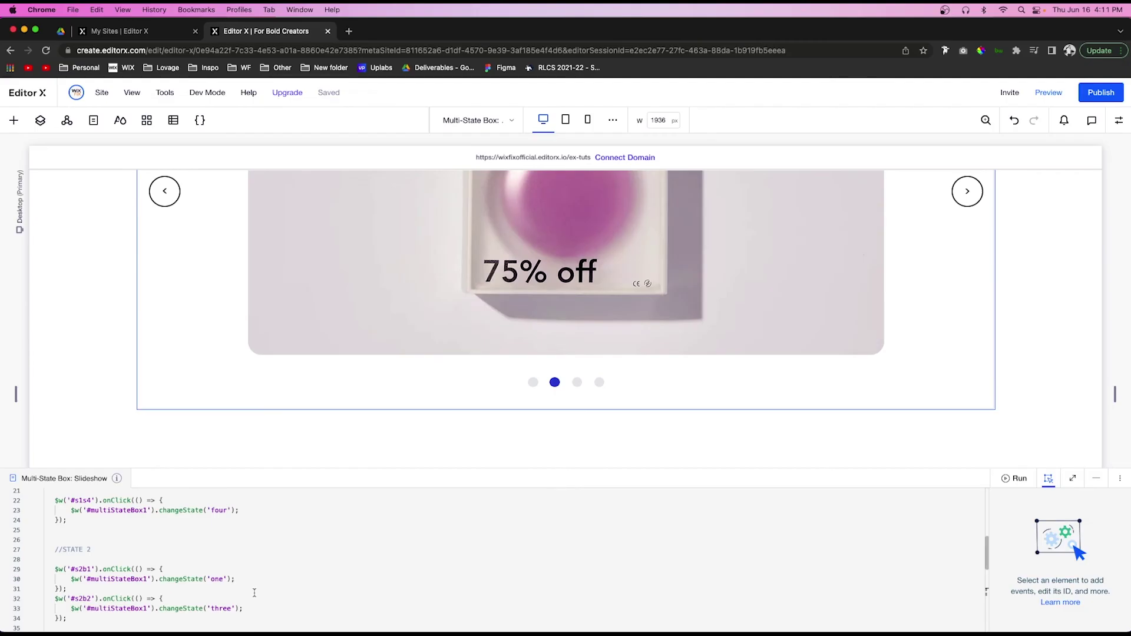
scroll(254, 593, "down", 1)
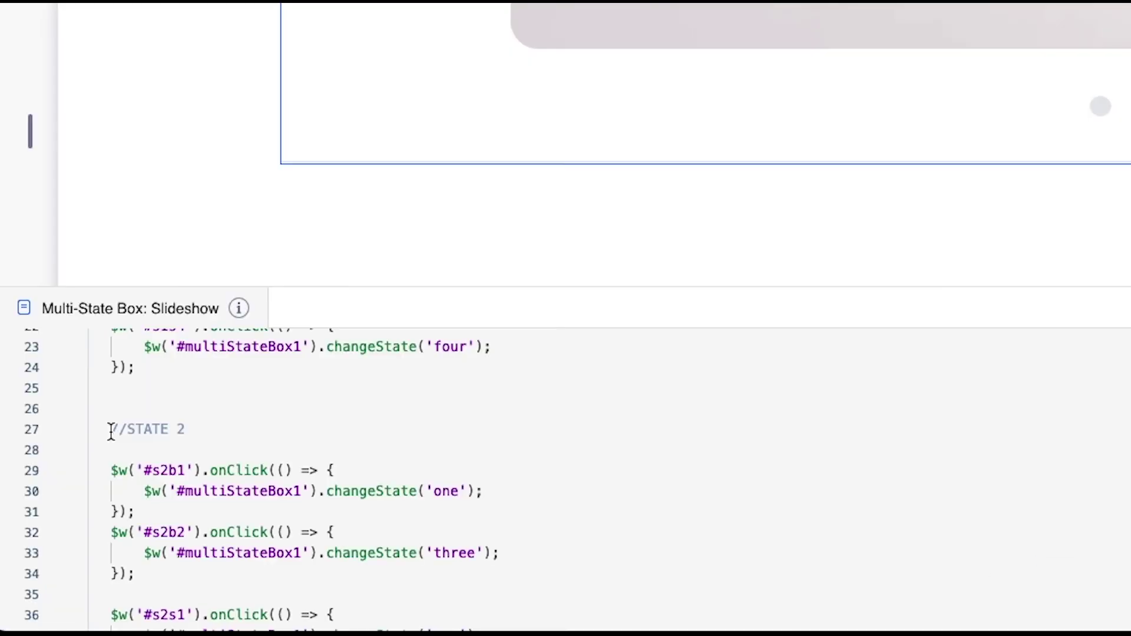
Step: Paste a copy of the state-two handlers, changing the ID digit to 3 and target to 'three'
left_click_drag(53, 537, 146, 590)
left_click_drag(298, 538, 219, 562)
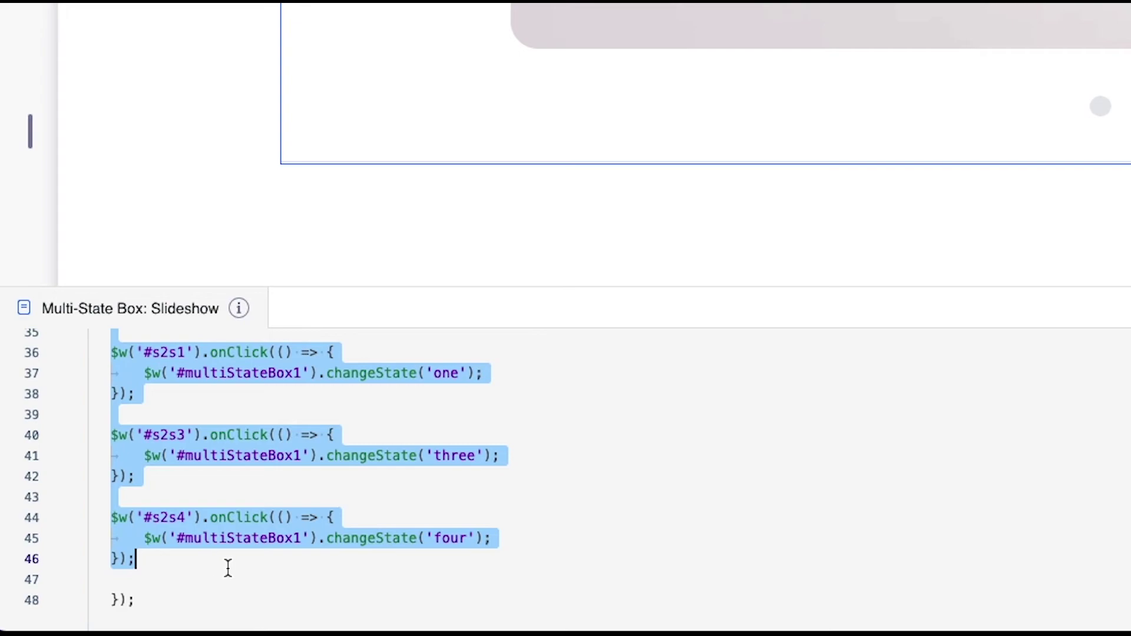
left_click(198, 562)
key("Return")
key("Return")
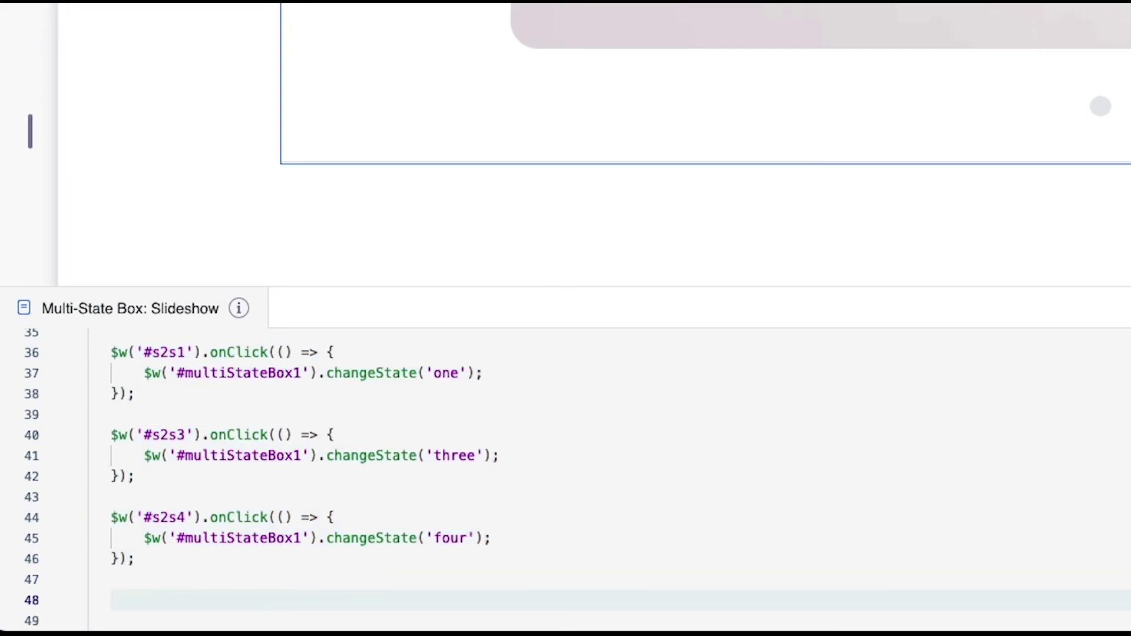
key("ctrl+v")
left_click(173, 421)
key("BackSpace")
type("3")
double_click(460, 440)
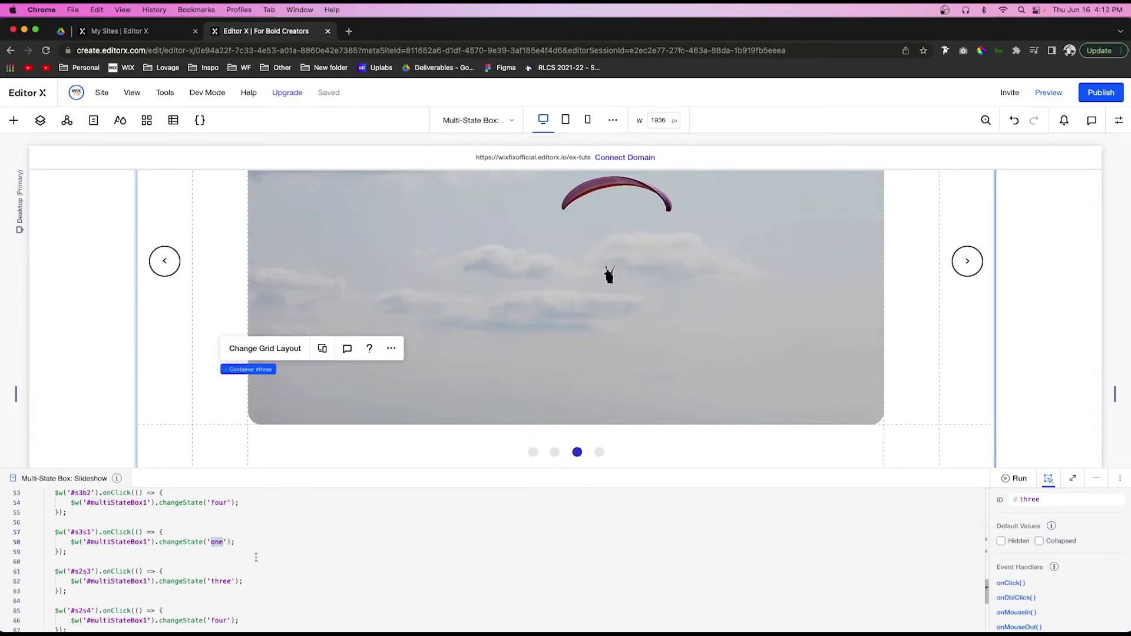
type("three');")
Step: Preview the site to test the slideshow
scroll(86, 563, "up", 10)
scroll(347, 569, "up", 5)
scroll(347, 569, "down", 5)
scroll(348, 570, "up", 5)
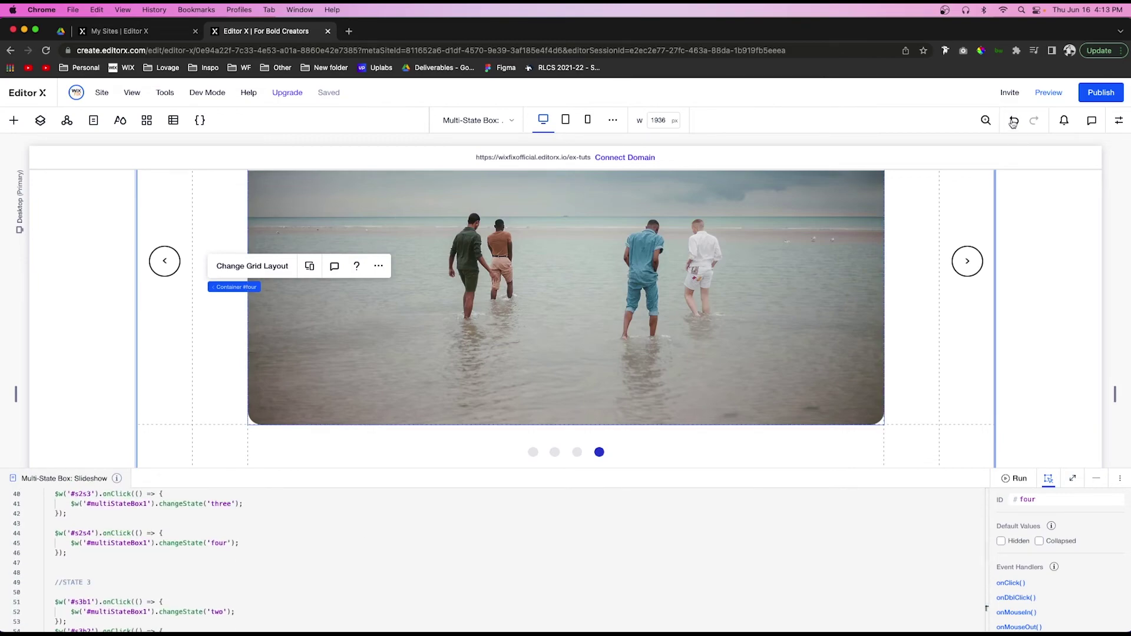
left_click(1048, 93)
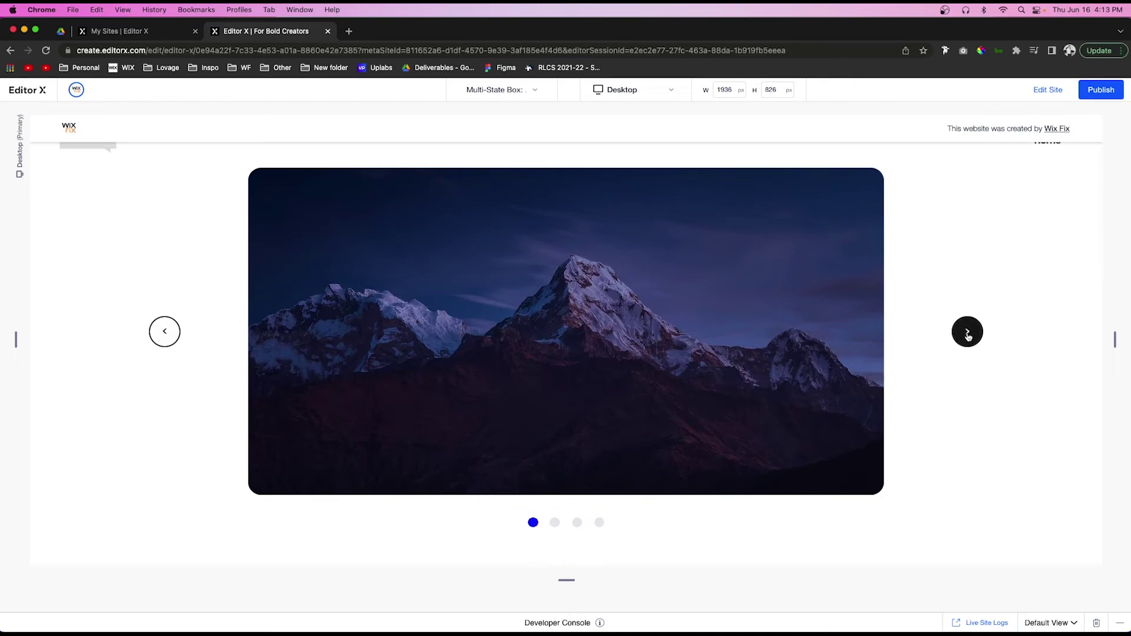
Step: Test the next/previous arrows and all four dots, narrow the preview width, then exit preview
left_click(967, 334)
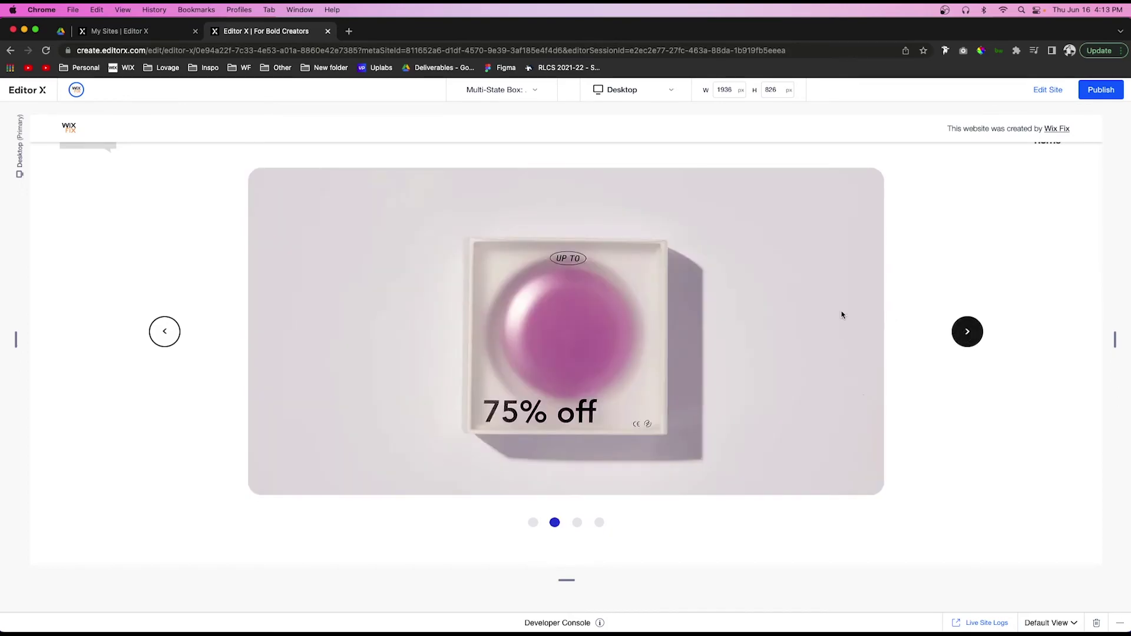
left_click(164, 331)
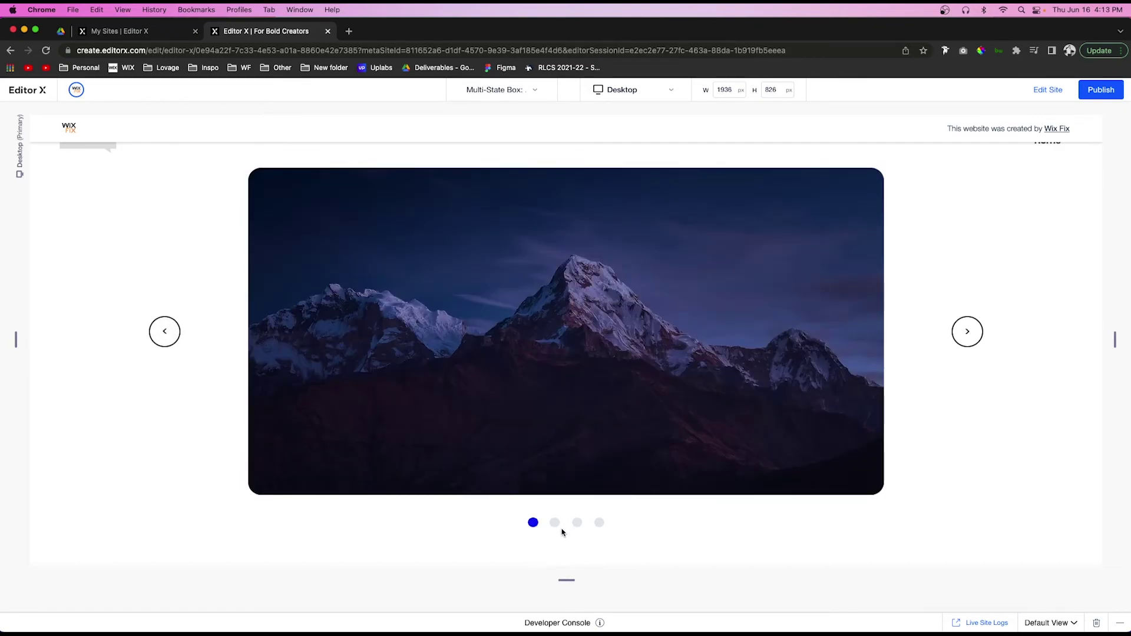
left_click(555, 523)
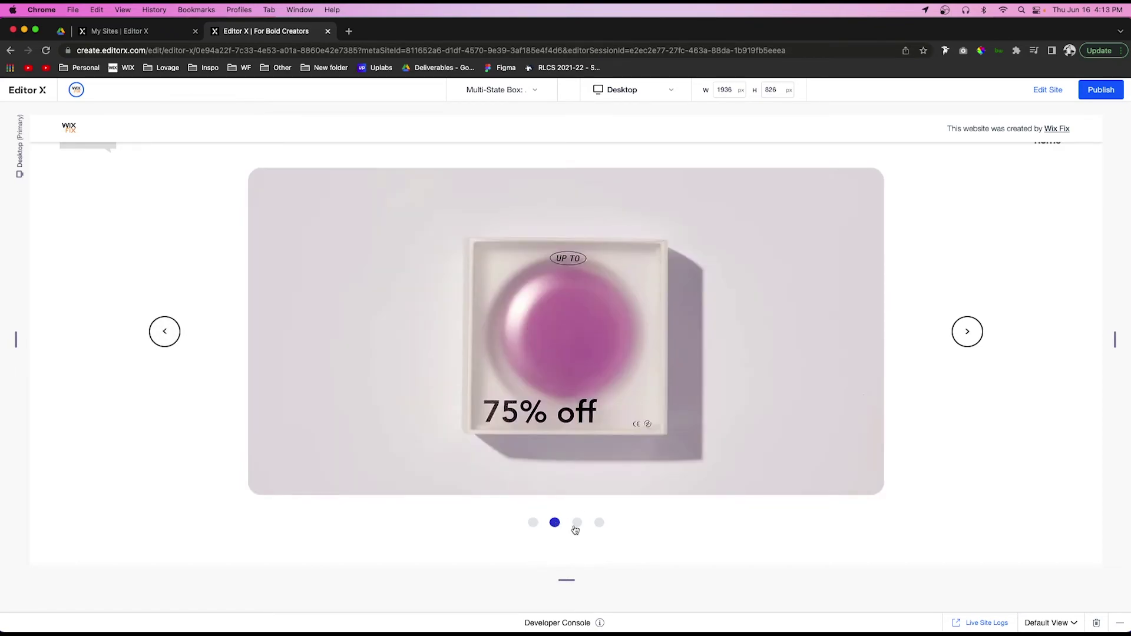
left_click(578, 524)
left_click(600, 524)
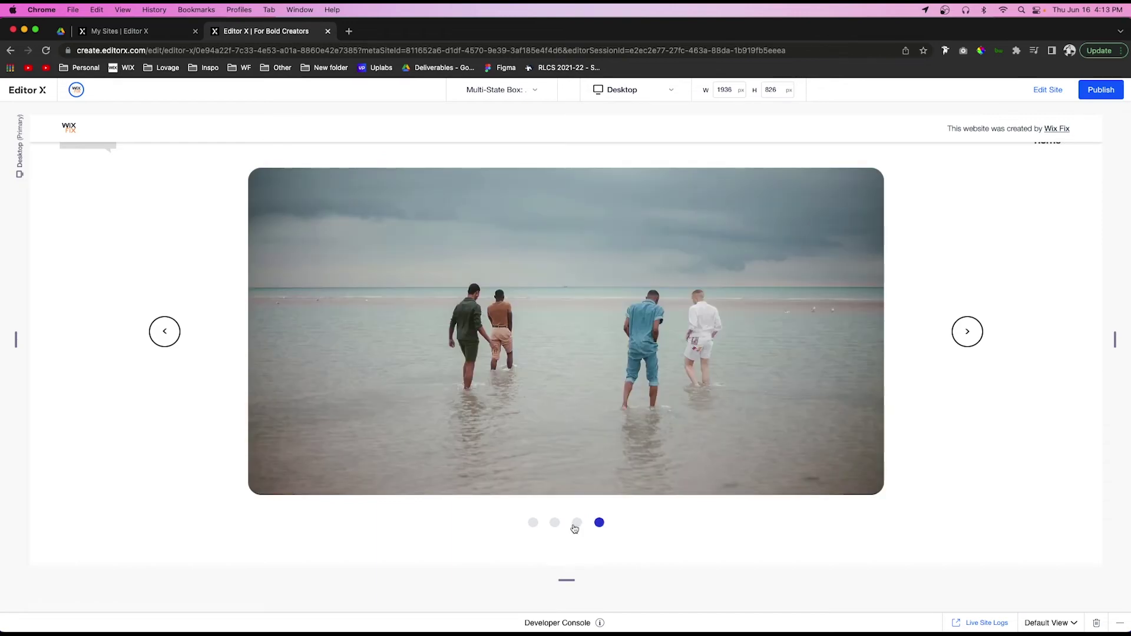
left_click(575, 525)
left_click(554, 524)
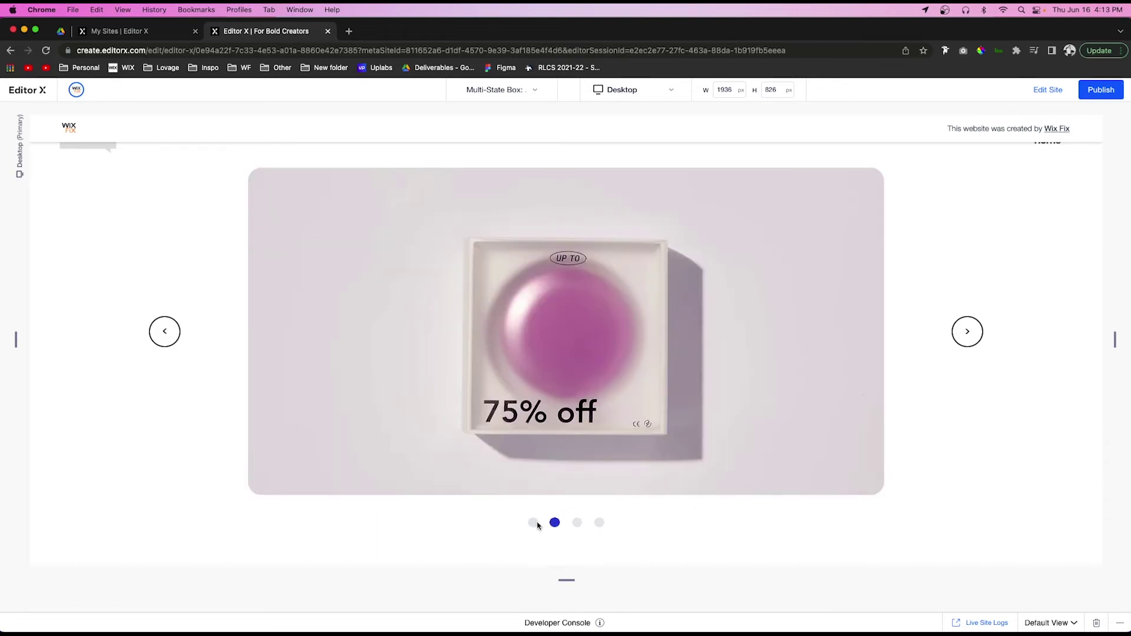
left_click(534, 523)
left_click(967, 331)
left_click_drag(1116, 337, 941, 297)
key("Escape")
Step: Hide the code panel and select the Container #four slide container
left_click(1114, 477)
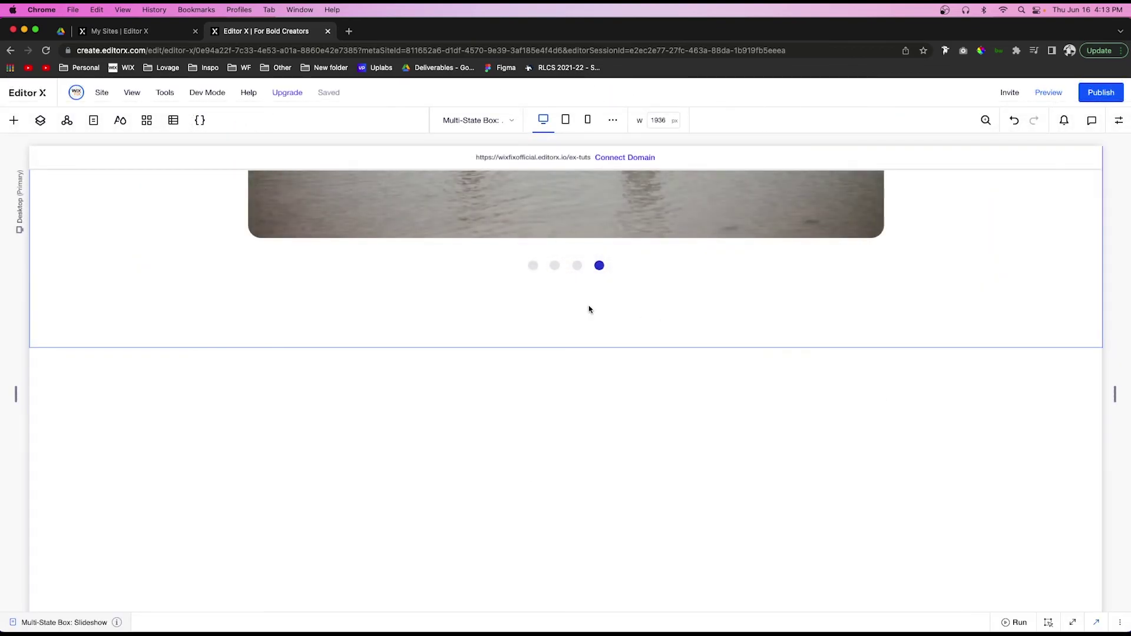
scroll(588, 306, "up", 3)
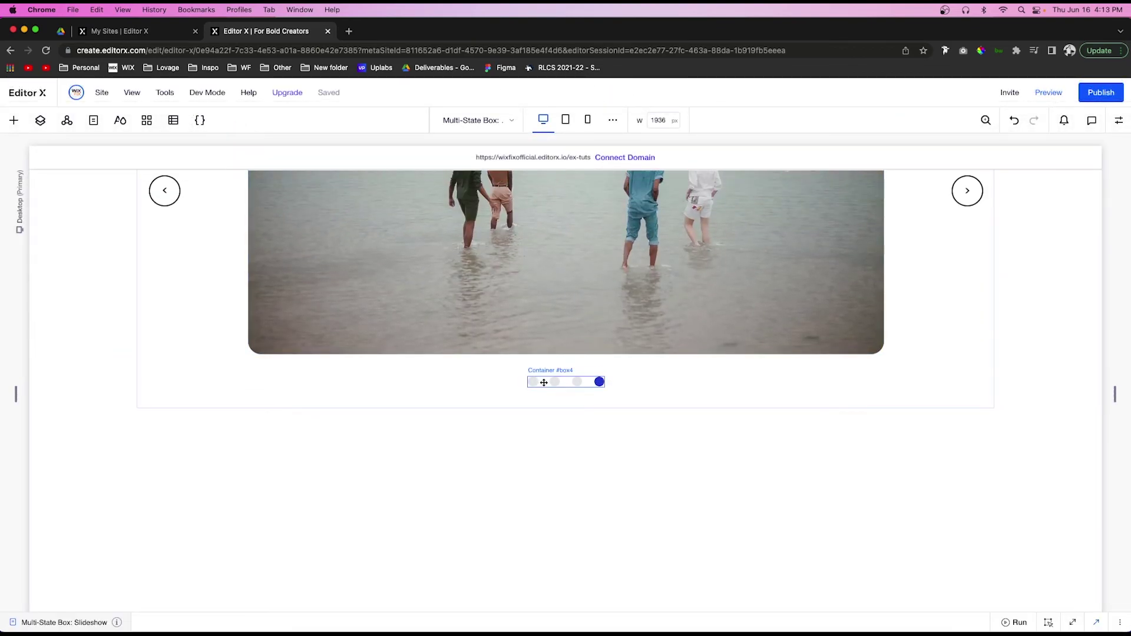
left_click(543, 383)
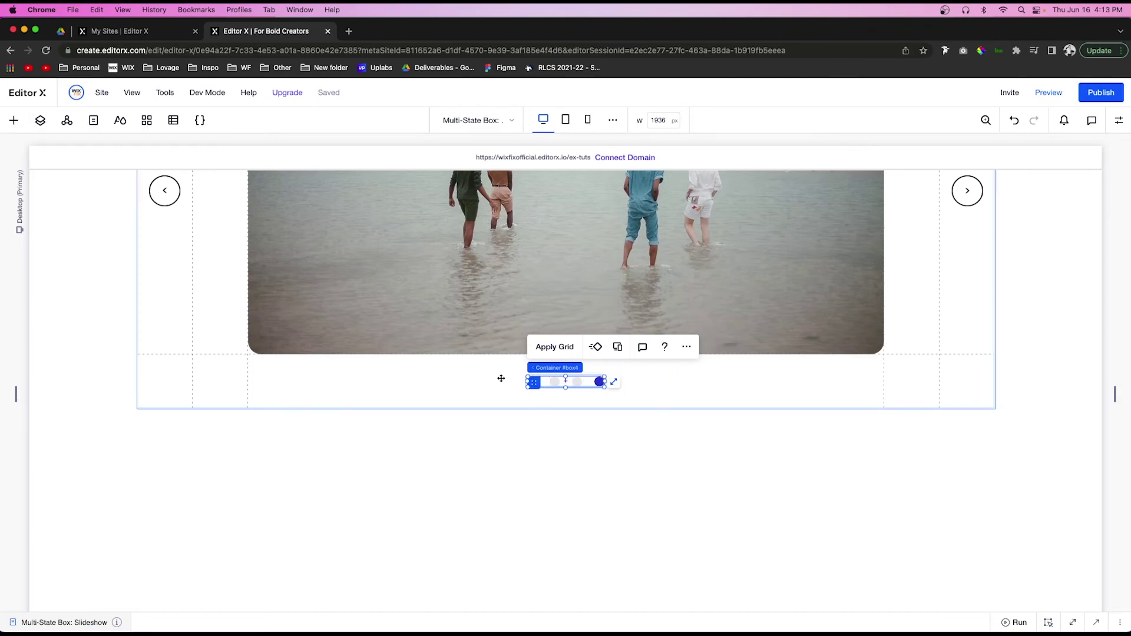
scroll(500, 376, "up", 2)
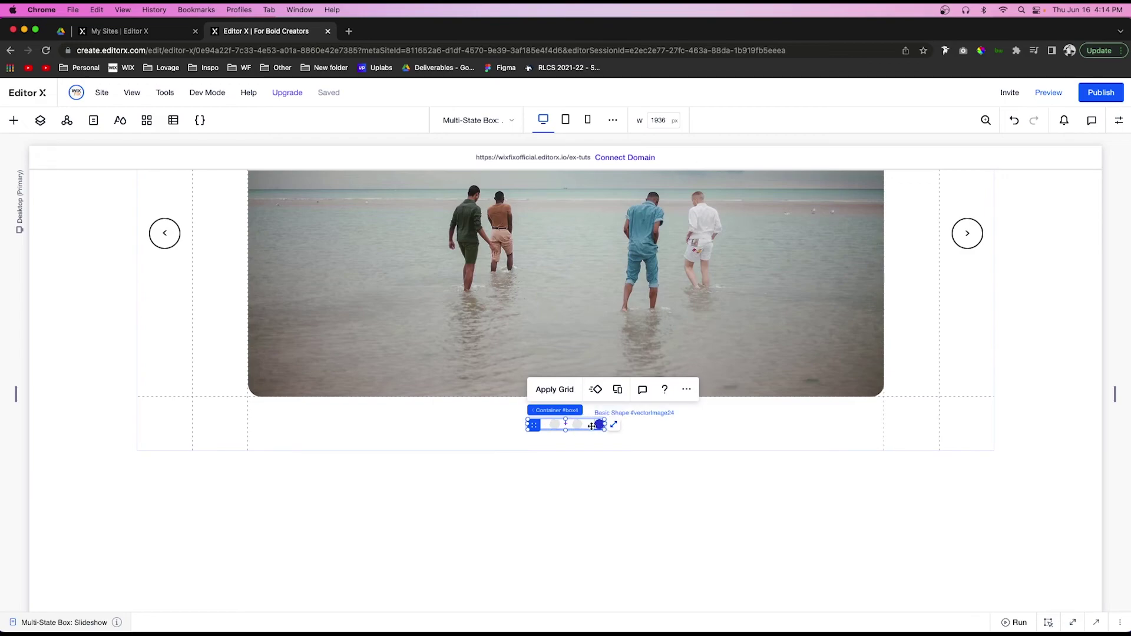
left_click(224, 327)
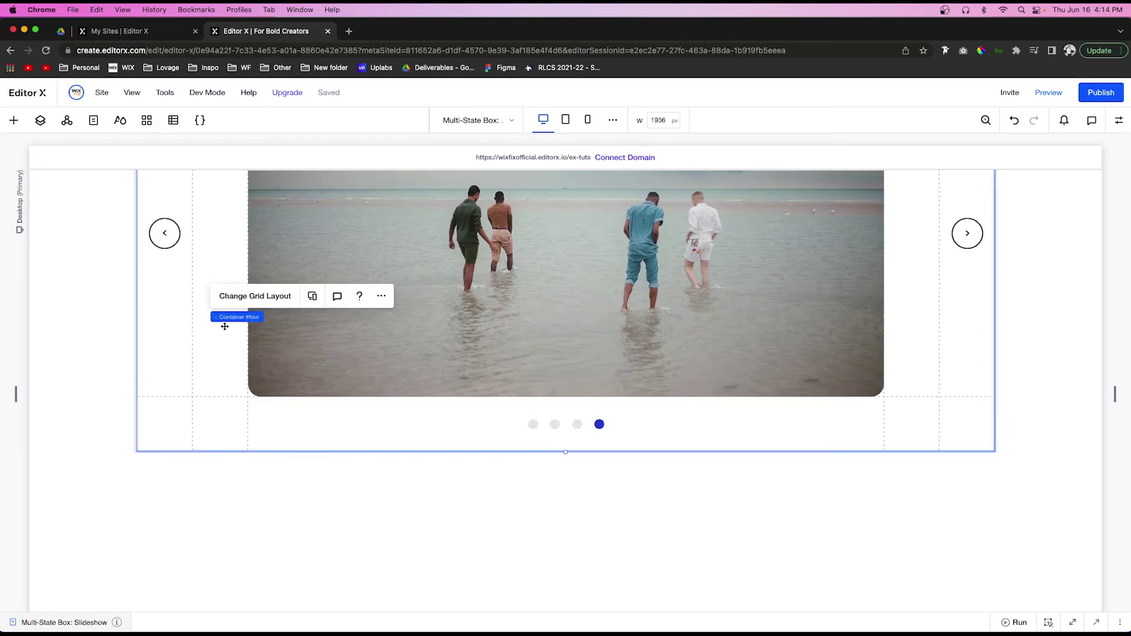
Step: In the grid layout's Advanced Mode, set the row minimum height to 31 vw
left_click(246, 299)
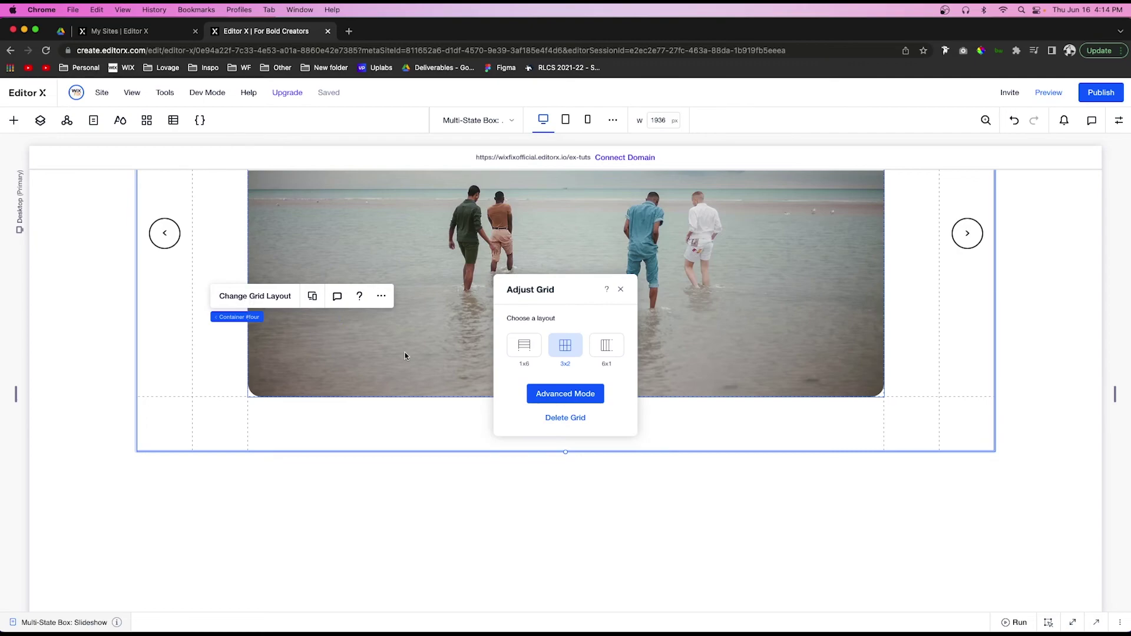
left_click(566, 392)
left_click(125, 340)
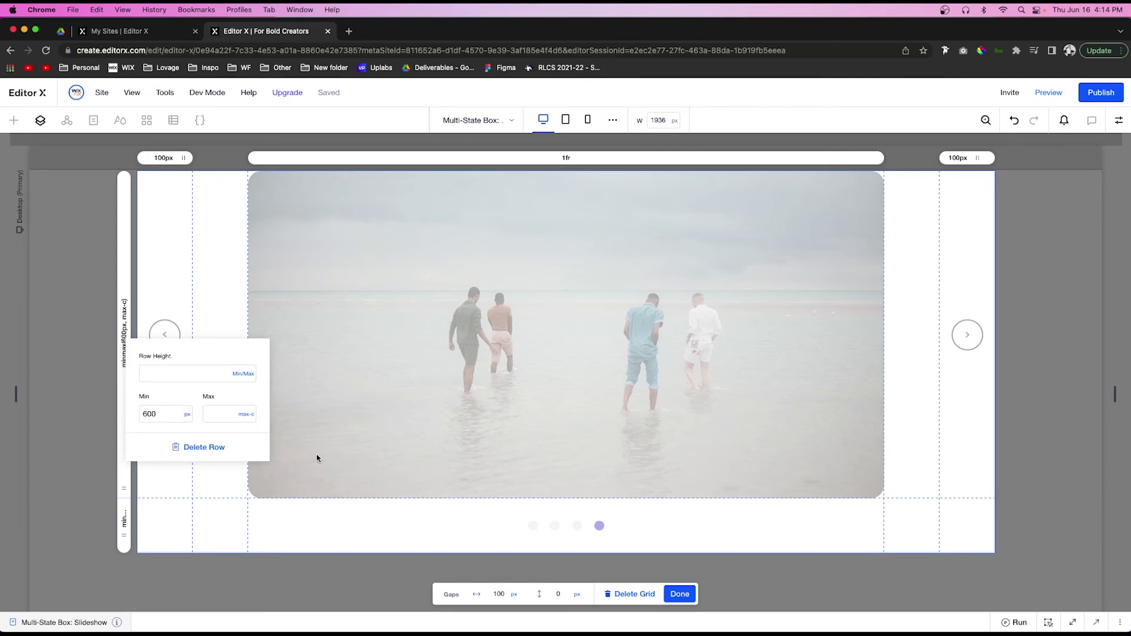
left_click(186, 415)
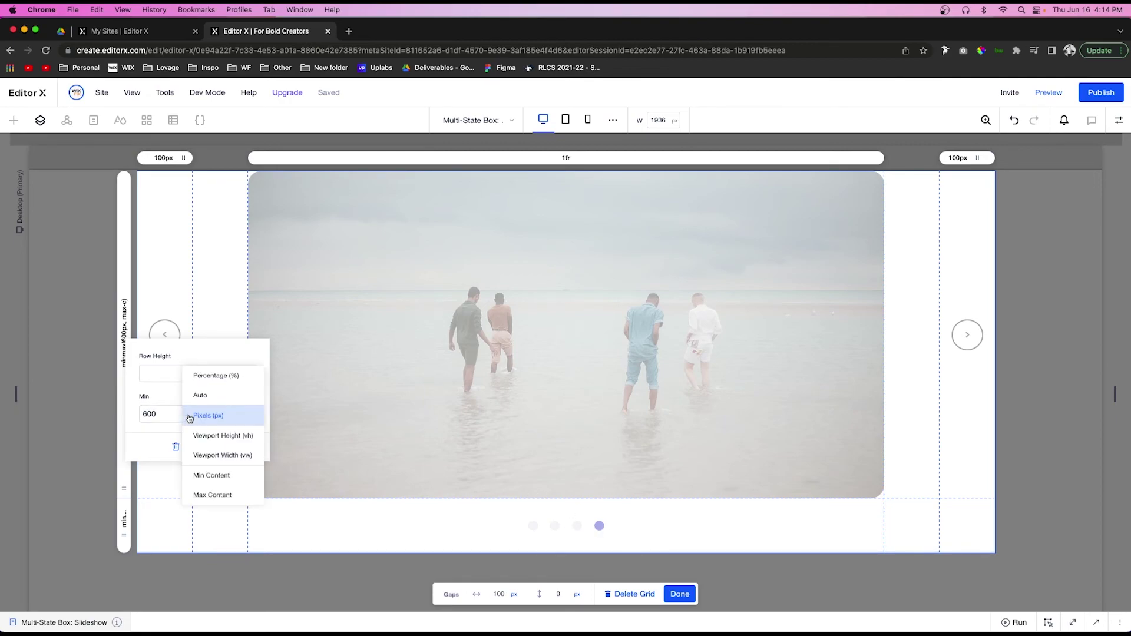
left_click(219, 457)
left_click(674, 594)
left_click(678, 593)
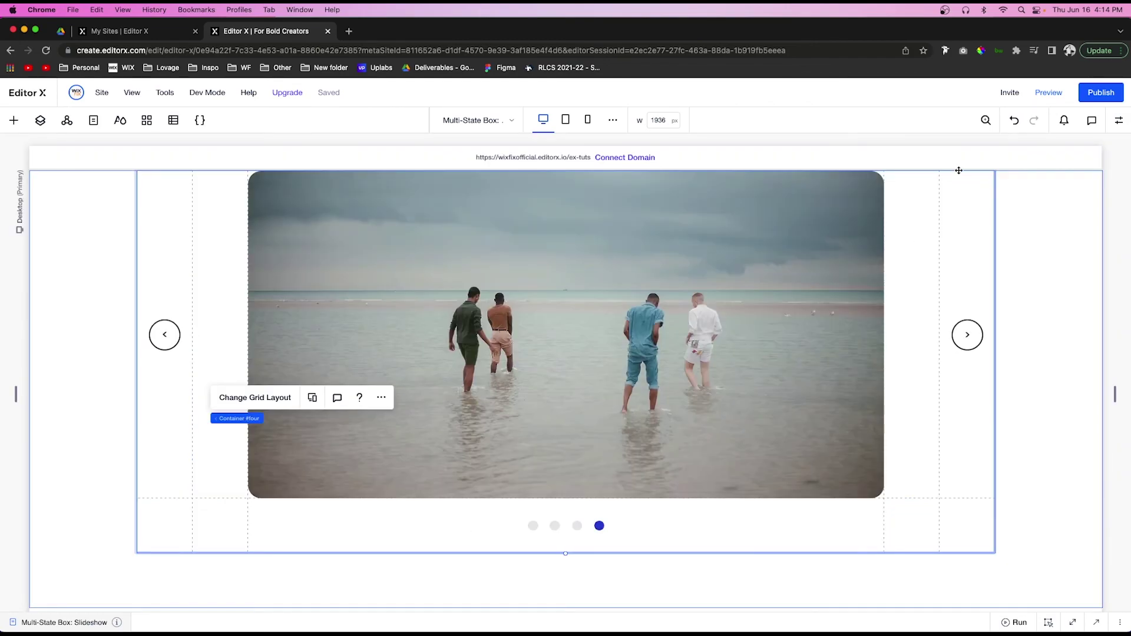
left_click(1048, 92)
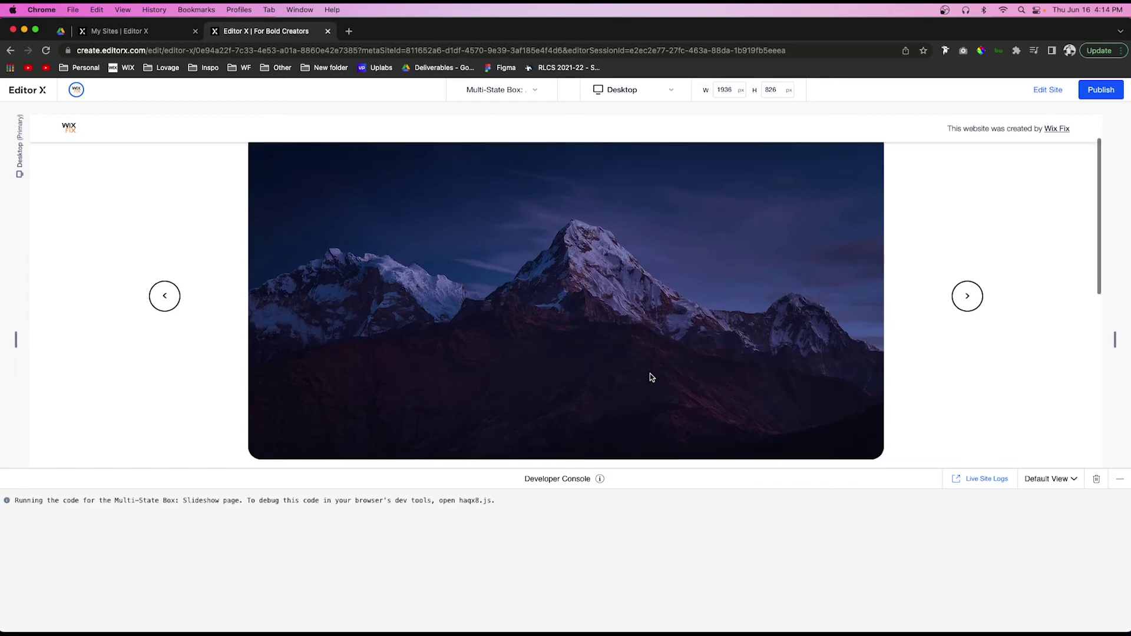
scroll(652, 377, "down", 5)
left_click(601, 351)
scroll(1103, 334, "up", 3)
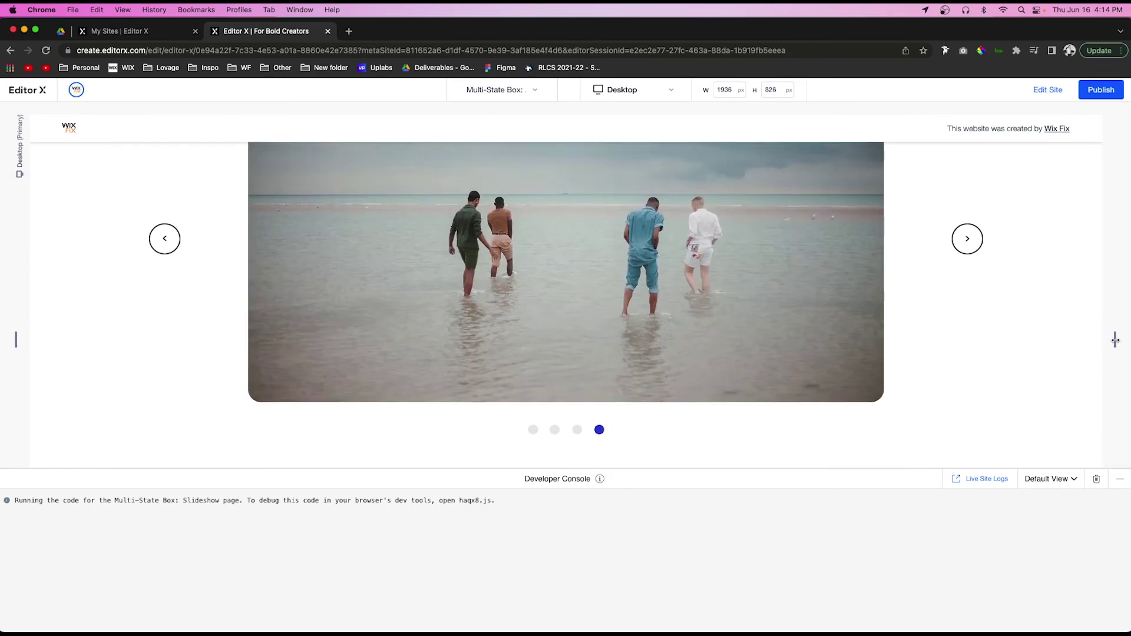
left_click_drag(1115, 340, 1092, 339)
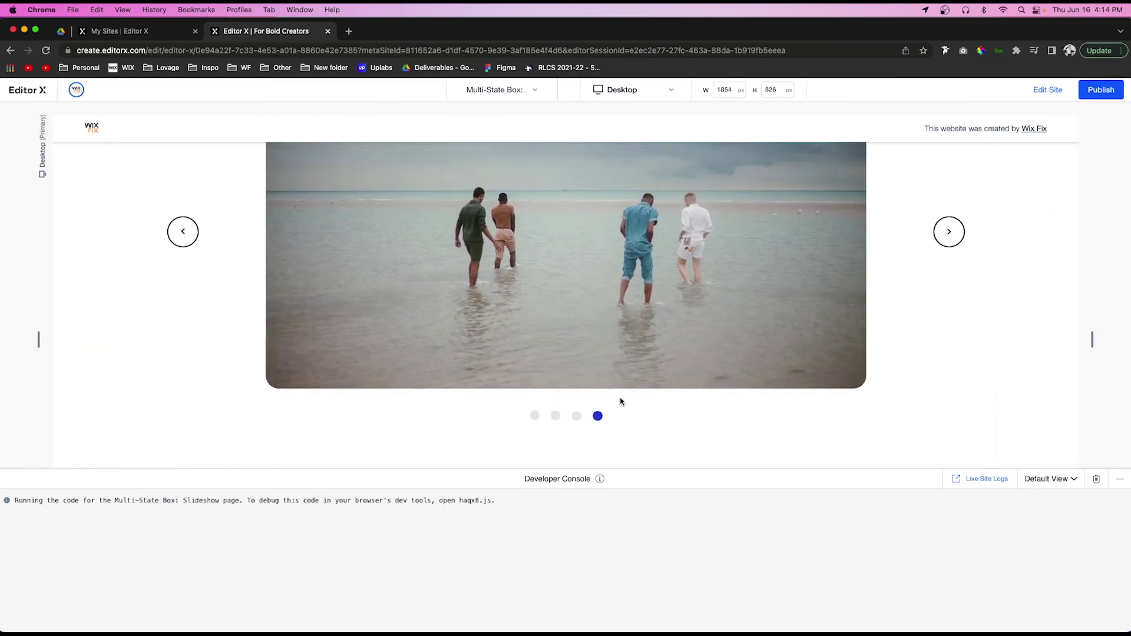
left_click_drag(1092, 326, 902, 329)
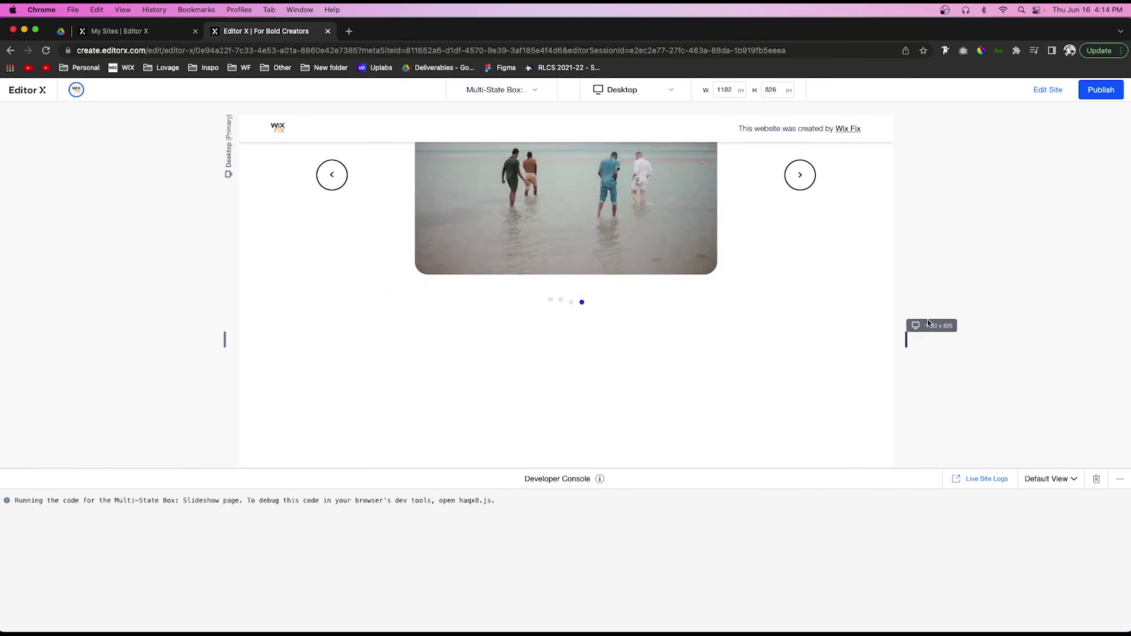
key("super+shift+p")
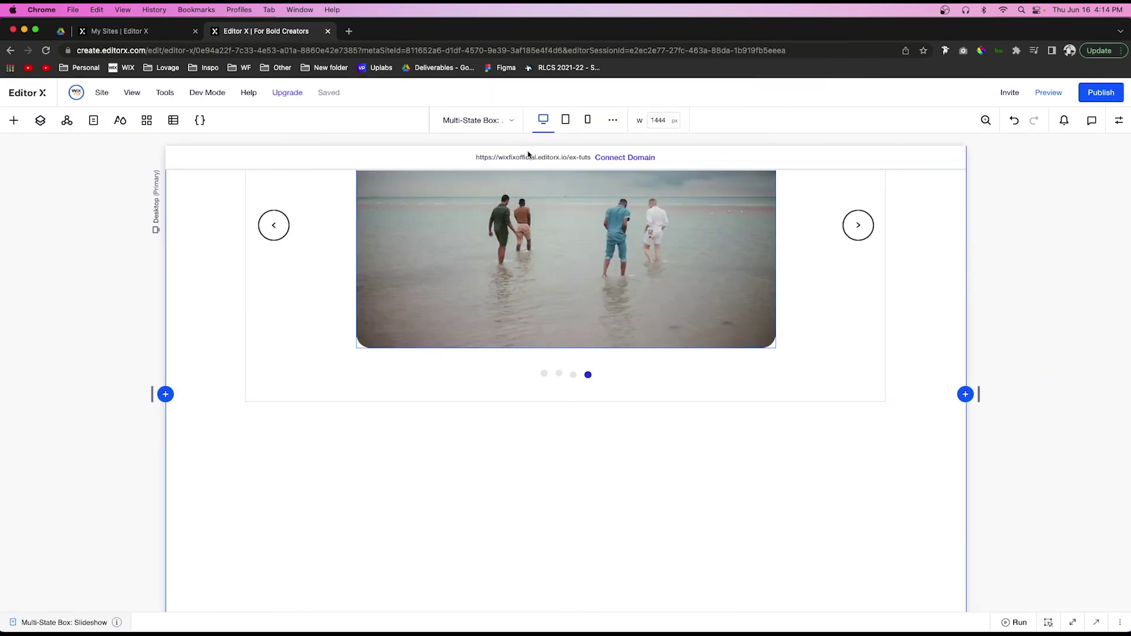
left_click(543, 119)
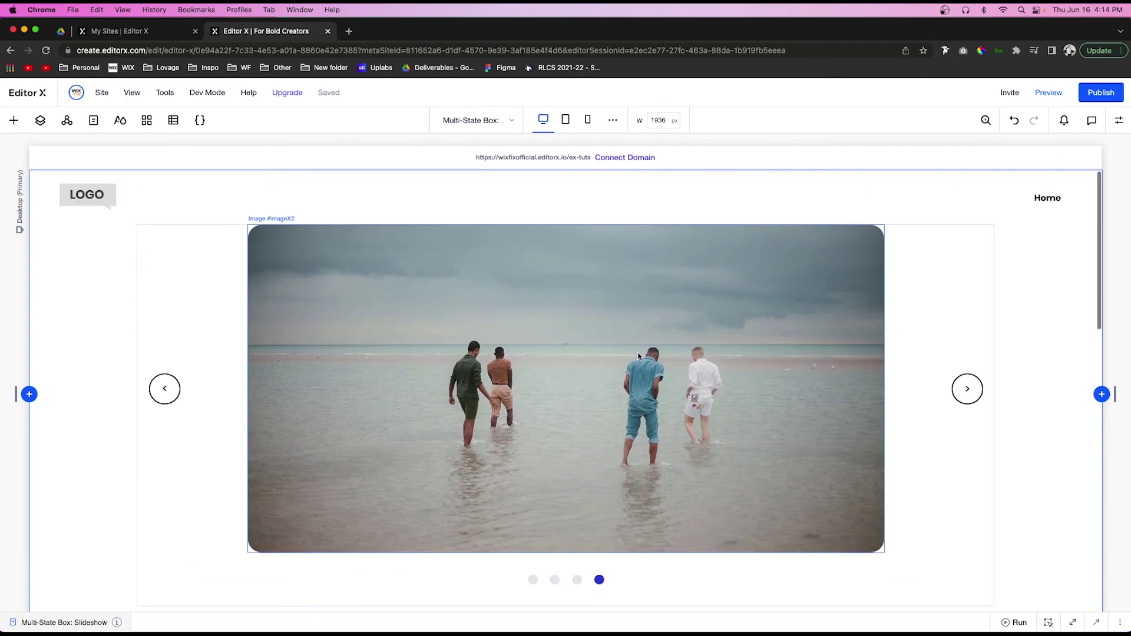